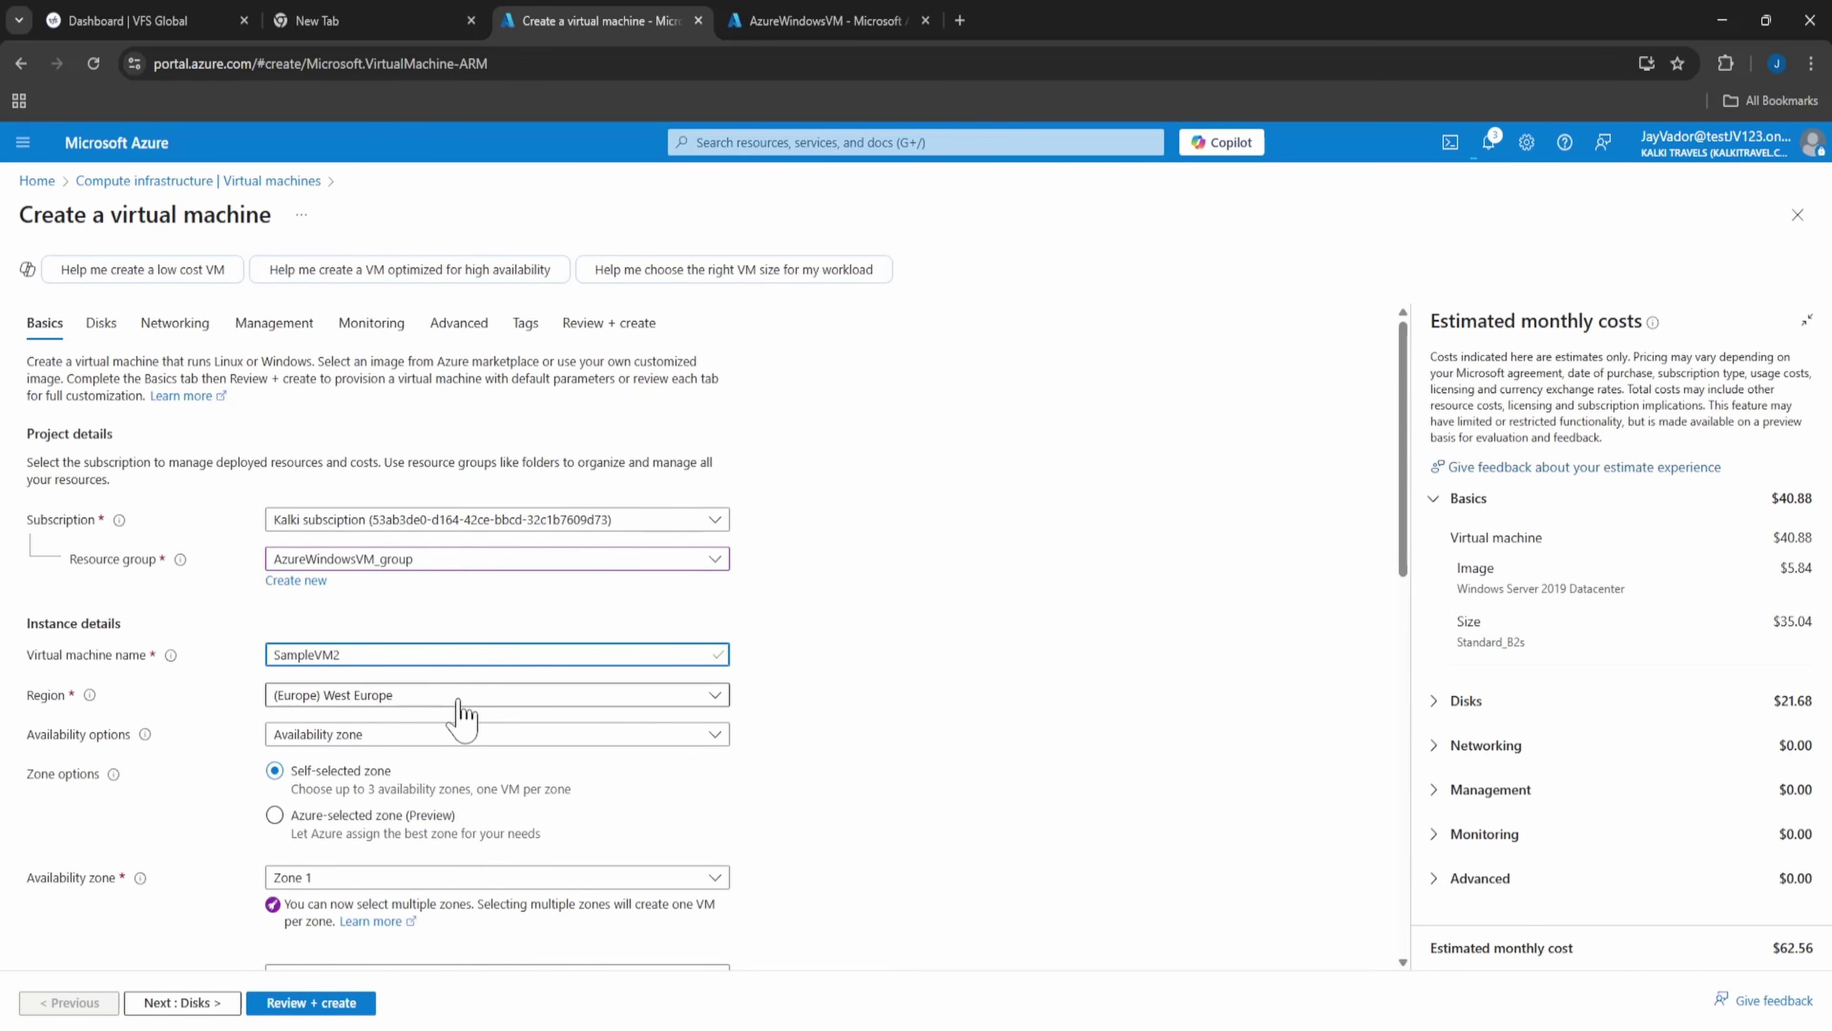
- Choose the Windows Server 2025 Datacenter: Azure Edition image for the VM
{"action": "scroll", "coordinate": [478, 741], "scroll_direction": "down", "scroll_amount": 3}
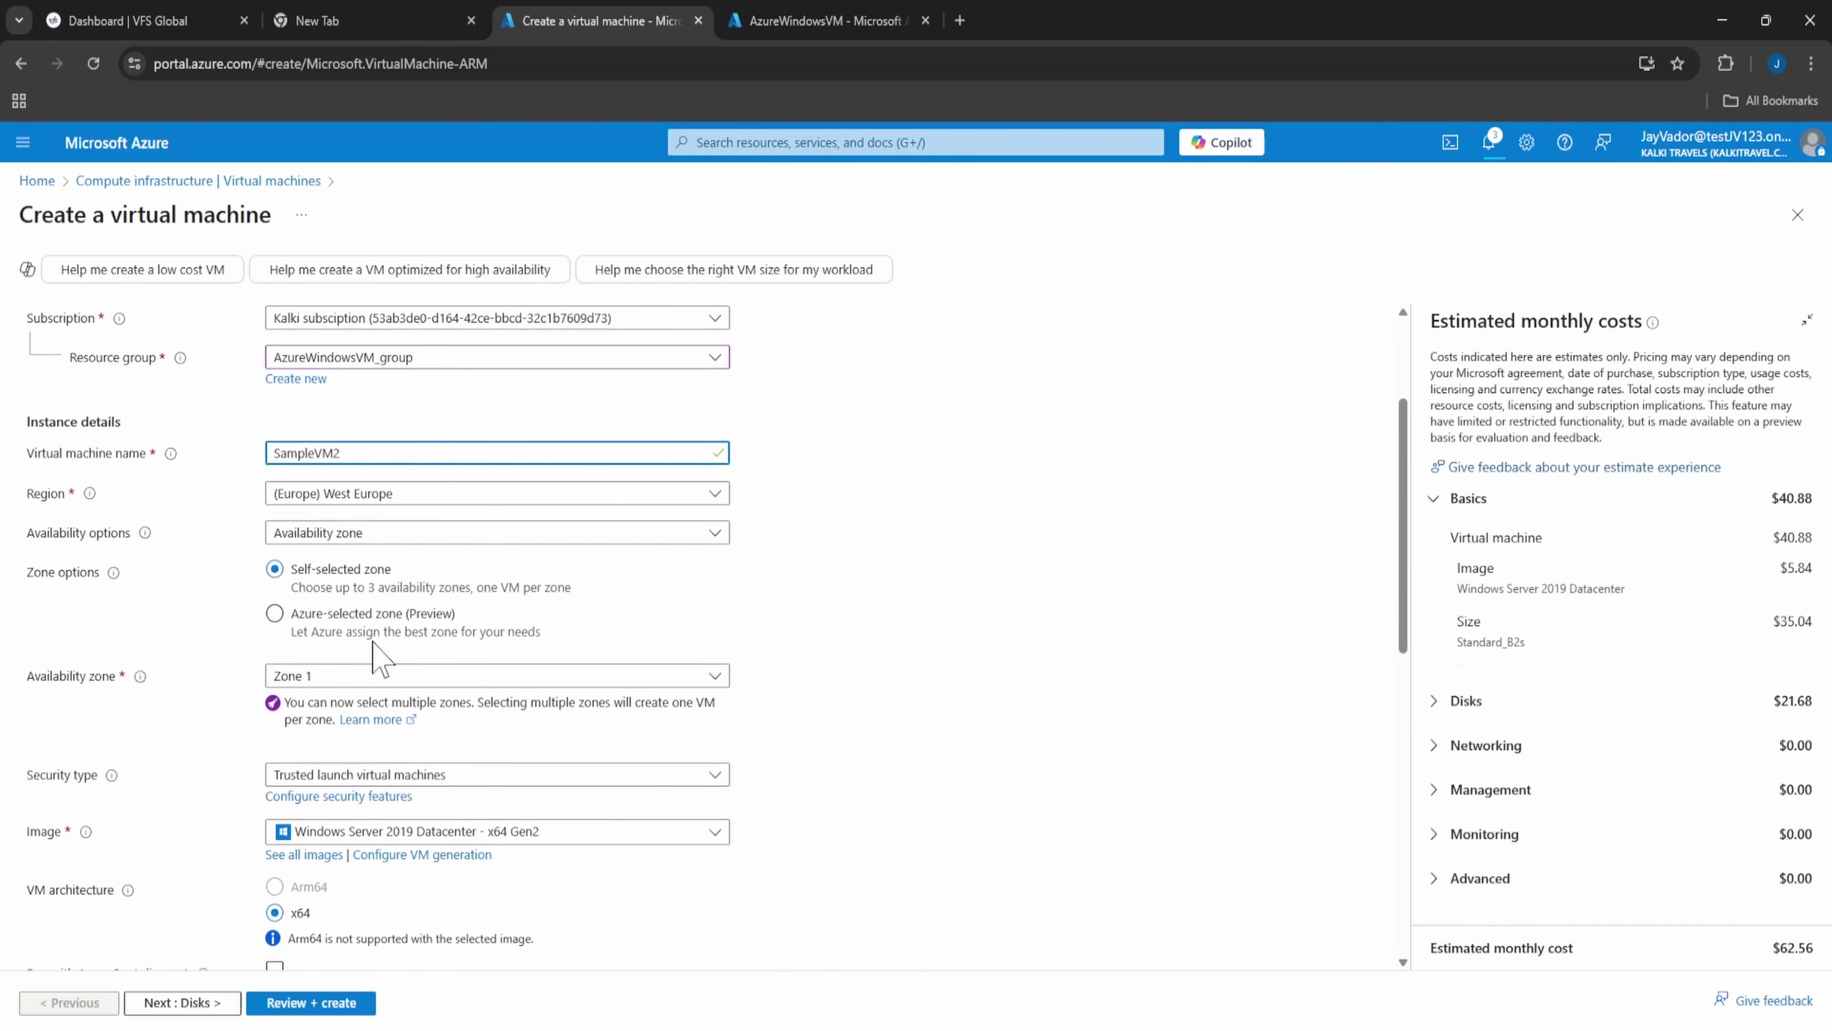
{"action": "scroll", "coordinate": [368, 697], "scroll_direction": "down", "scroll_amount": 2}
{"action": "left_click", "coordinate": [401, 736]}
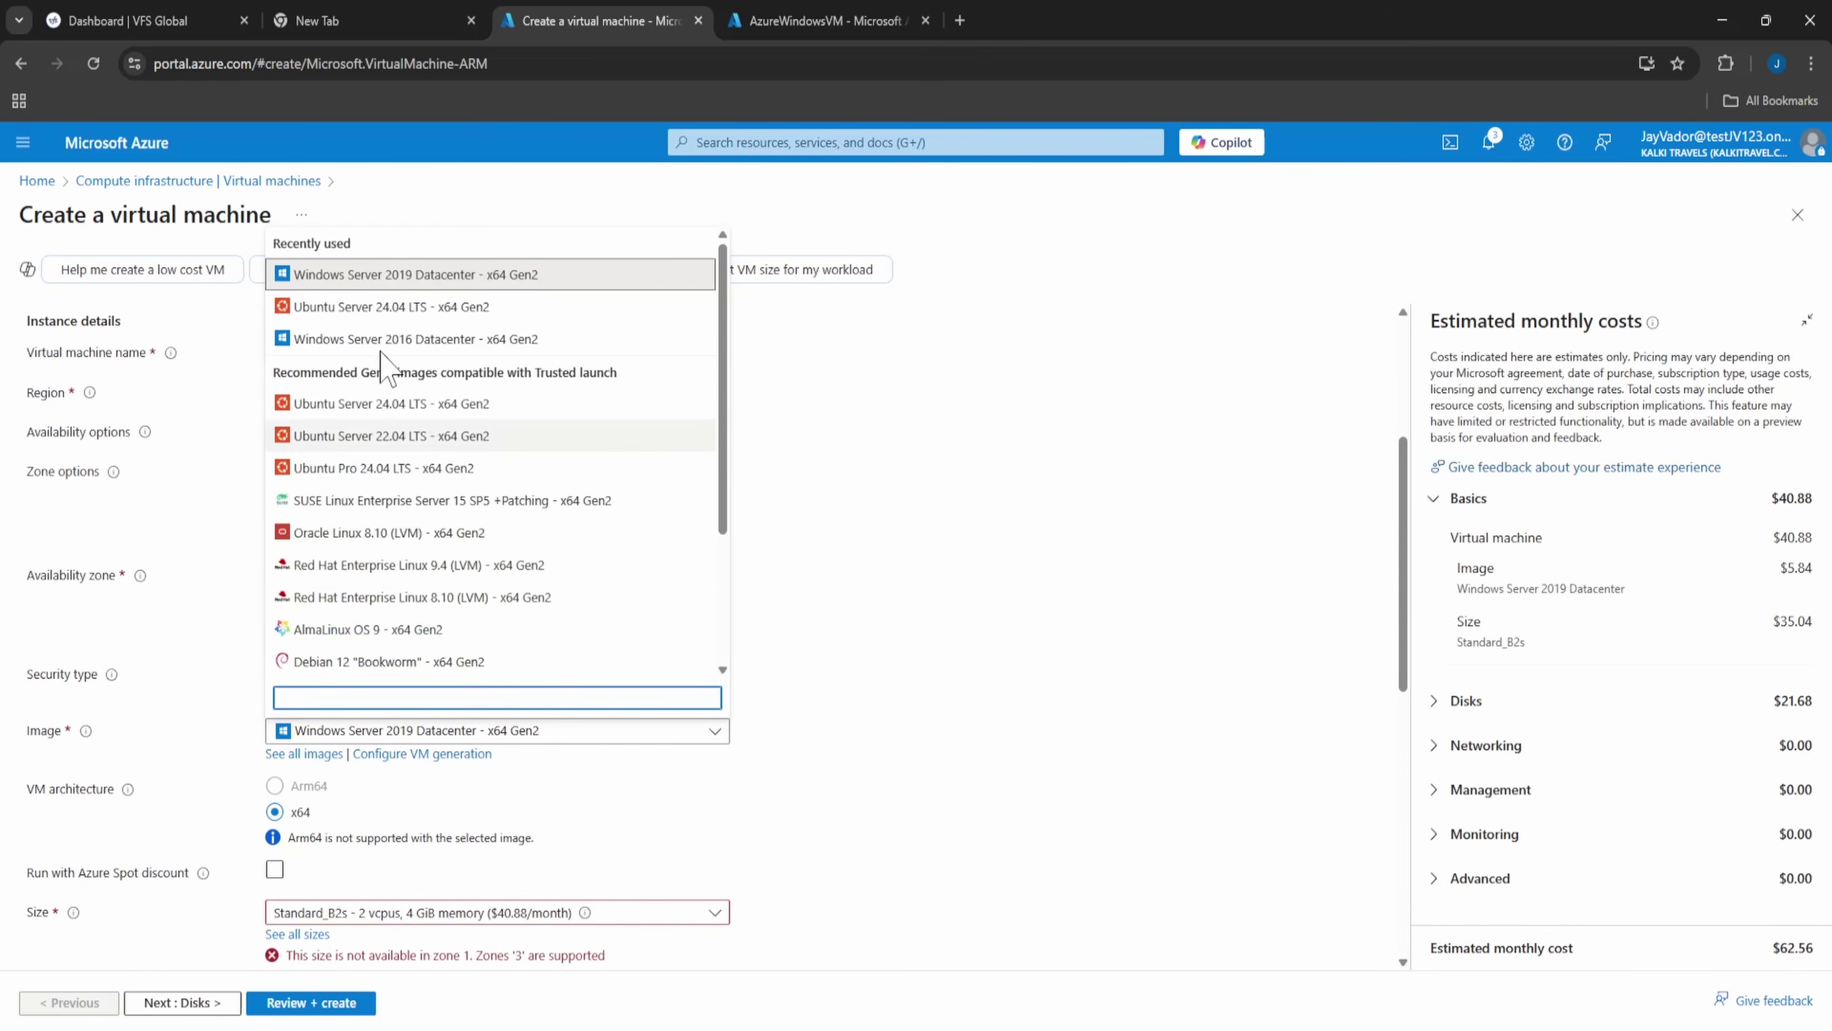
{"action": "scroll", "coordinate": [432, 425], "scroll_direction": "down", "scroll_amount": 1}
{"action": "scroll", "coordinate": [431, 426], "scroll_direction": "down", "scroll_amount": 3}
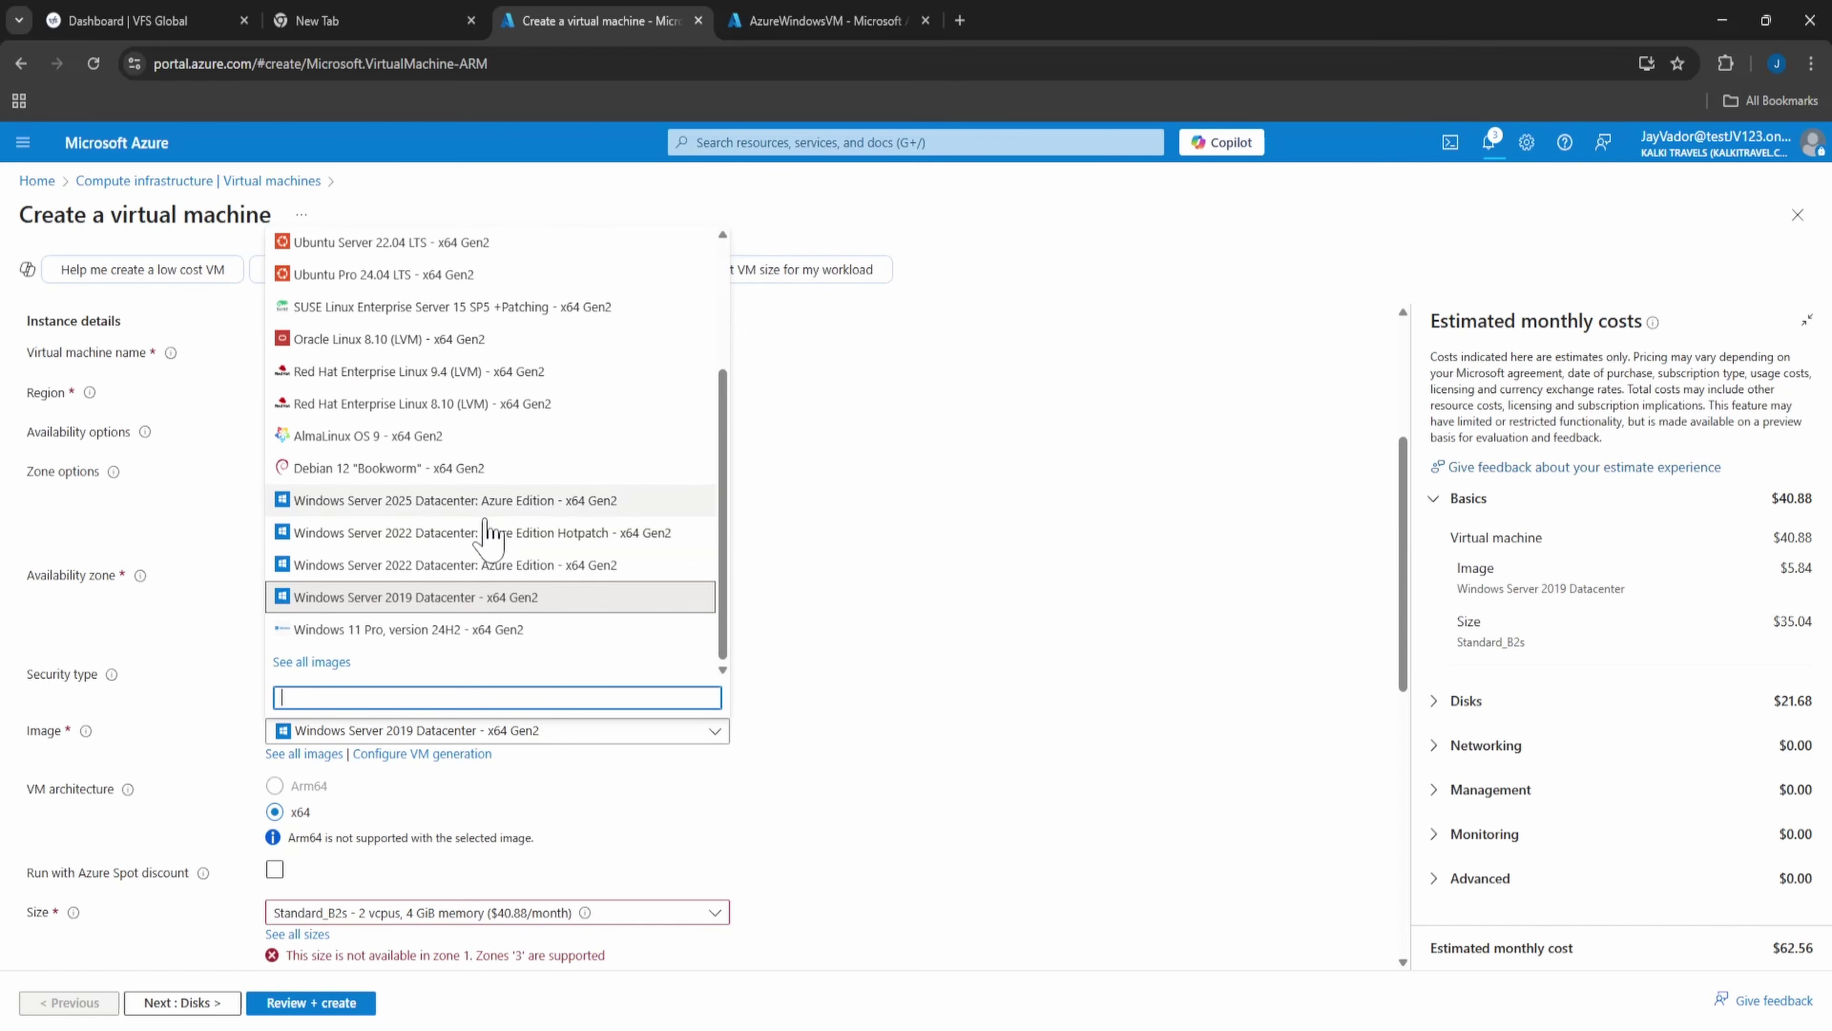
{"action": "left_click", "coordinate": [498, 565]}
{"action": "scroll", "coordinate": [871, 675], "scroll_direction": "down", "scroll_amount": 4}
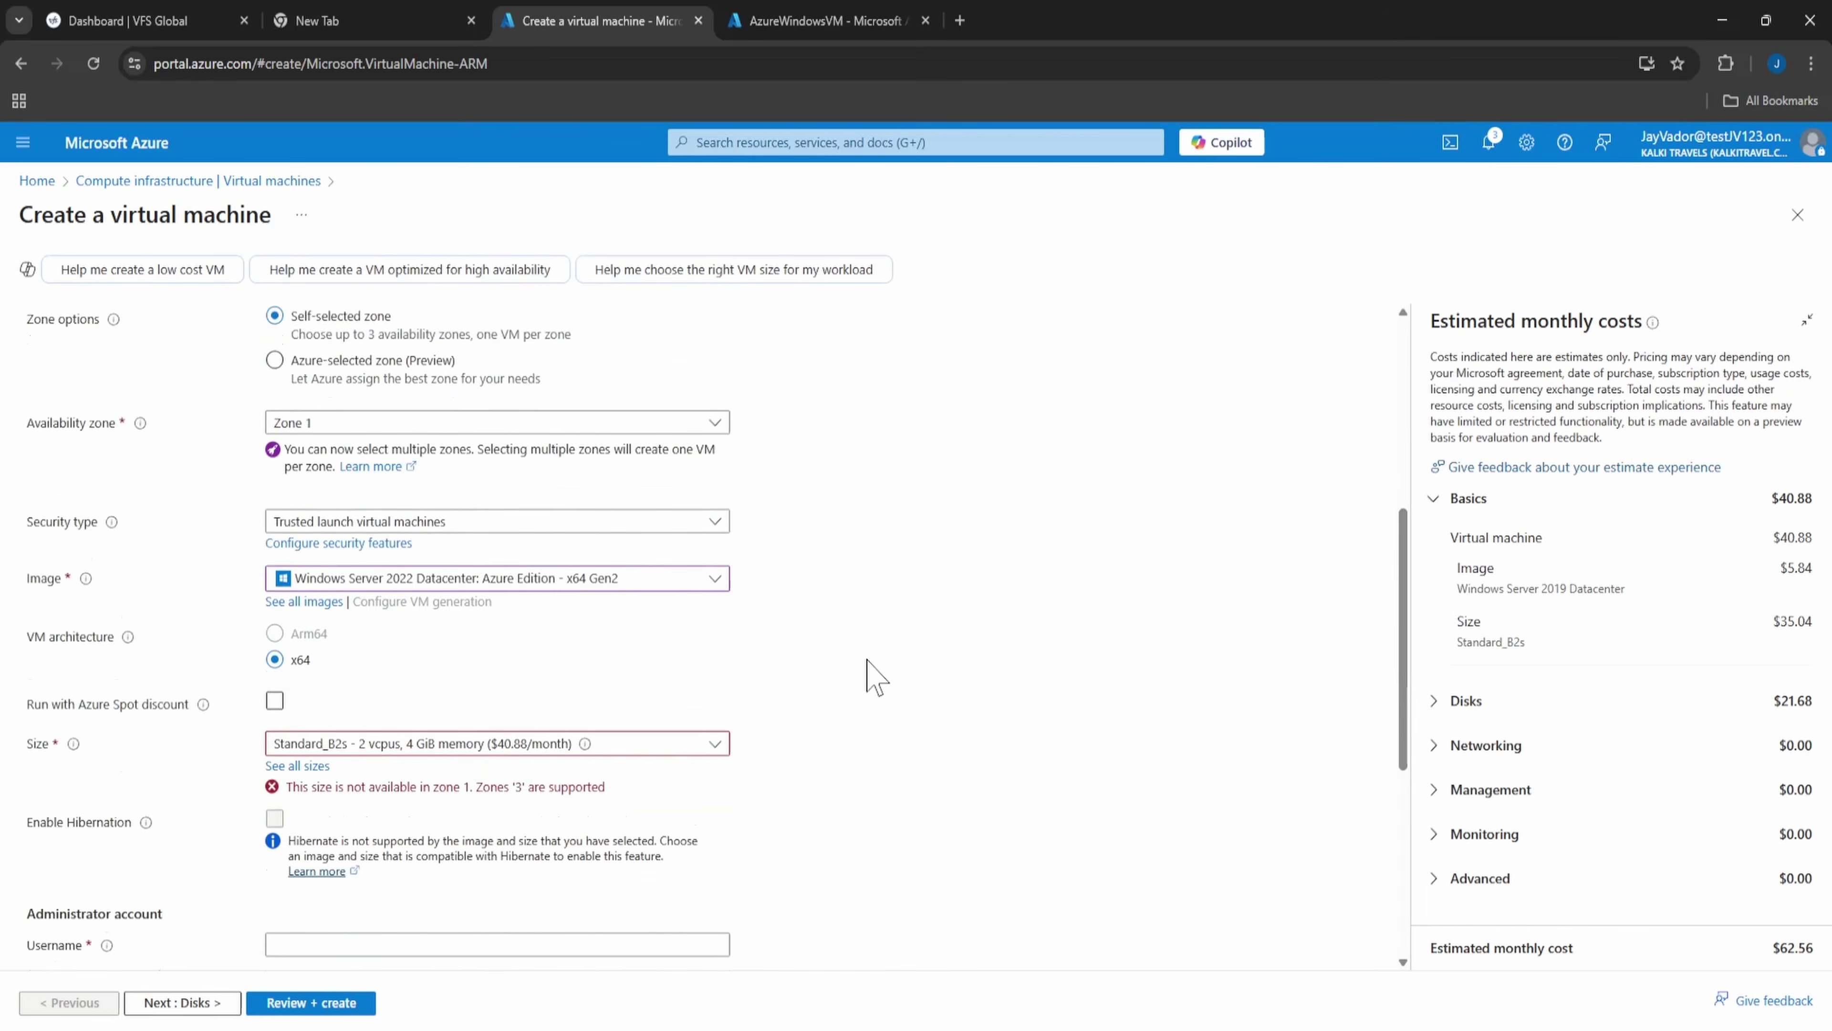
{"action": "scroll", "coordinate": [317, 581], "scroll_direction": "up", "scroll_amount": 3}
{"action": "left_click", "coordinate": [374, 631]}
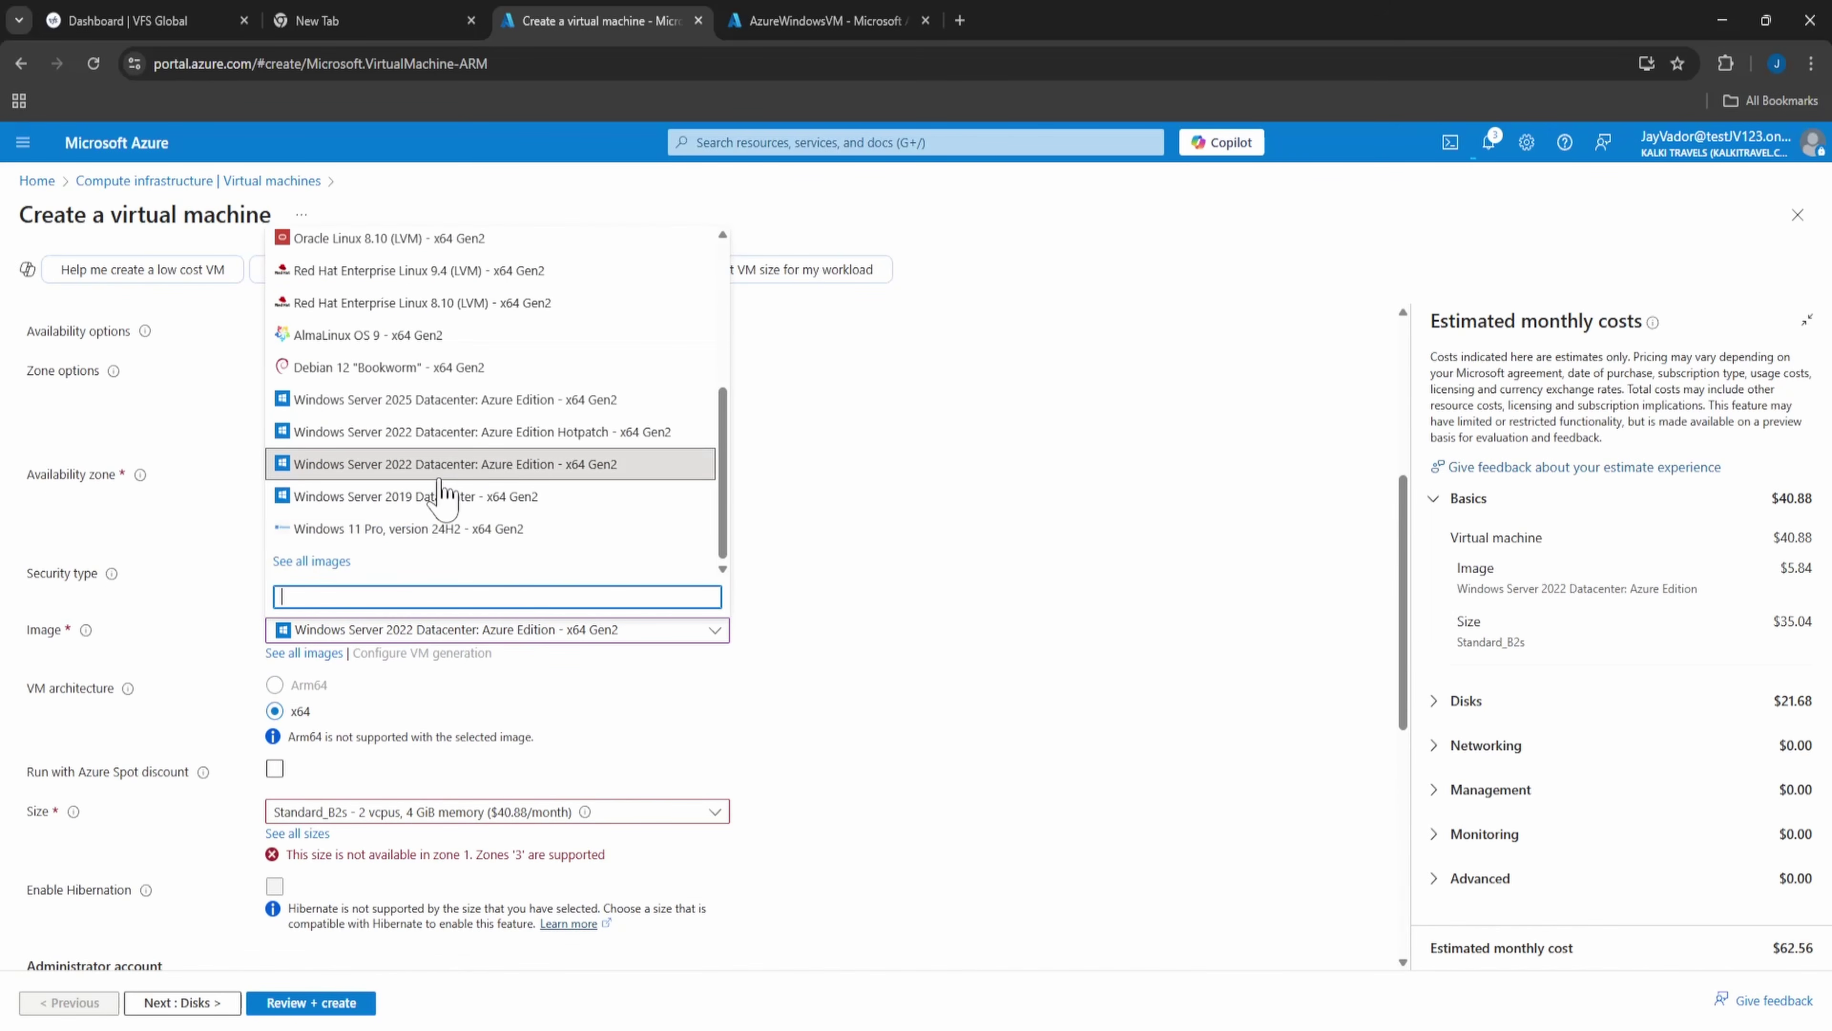
{"action": "left_click", "coordinate": [449, 398]}
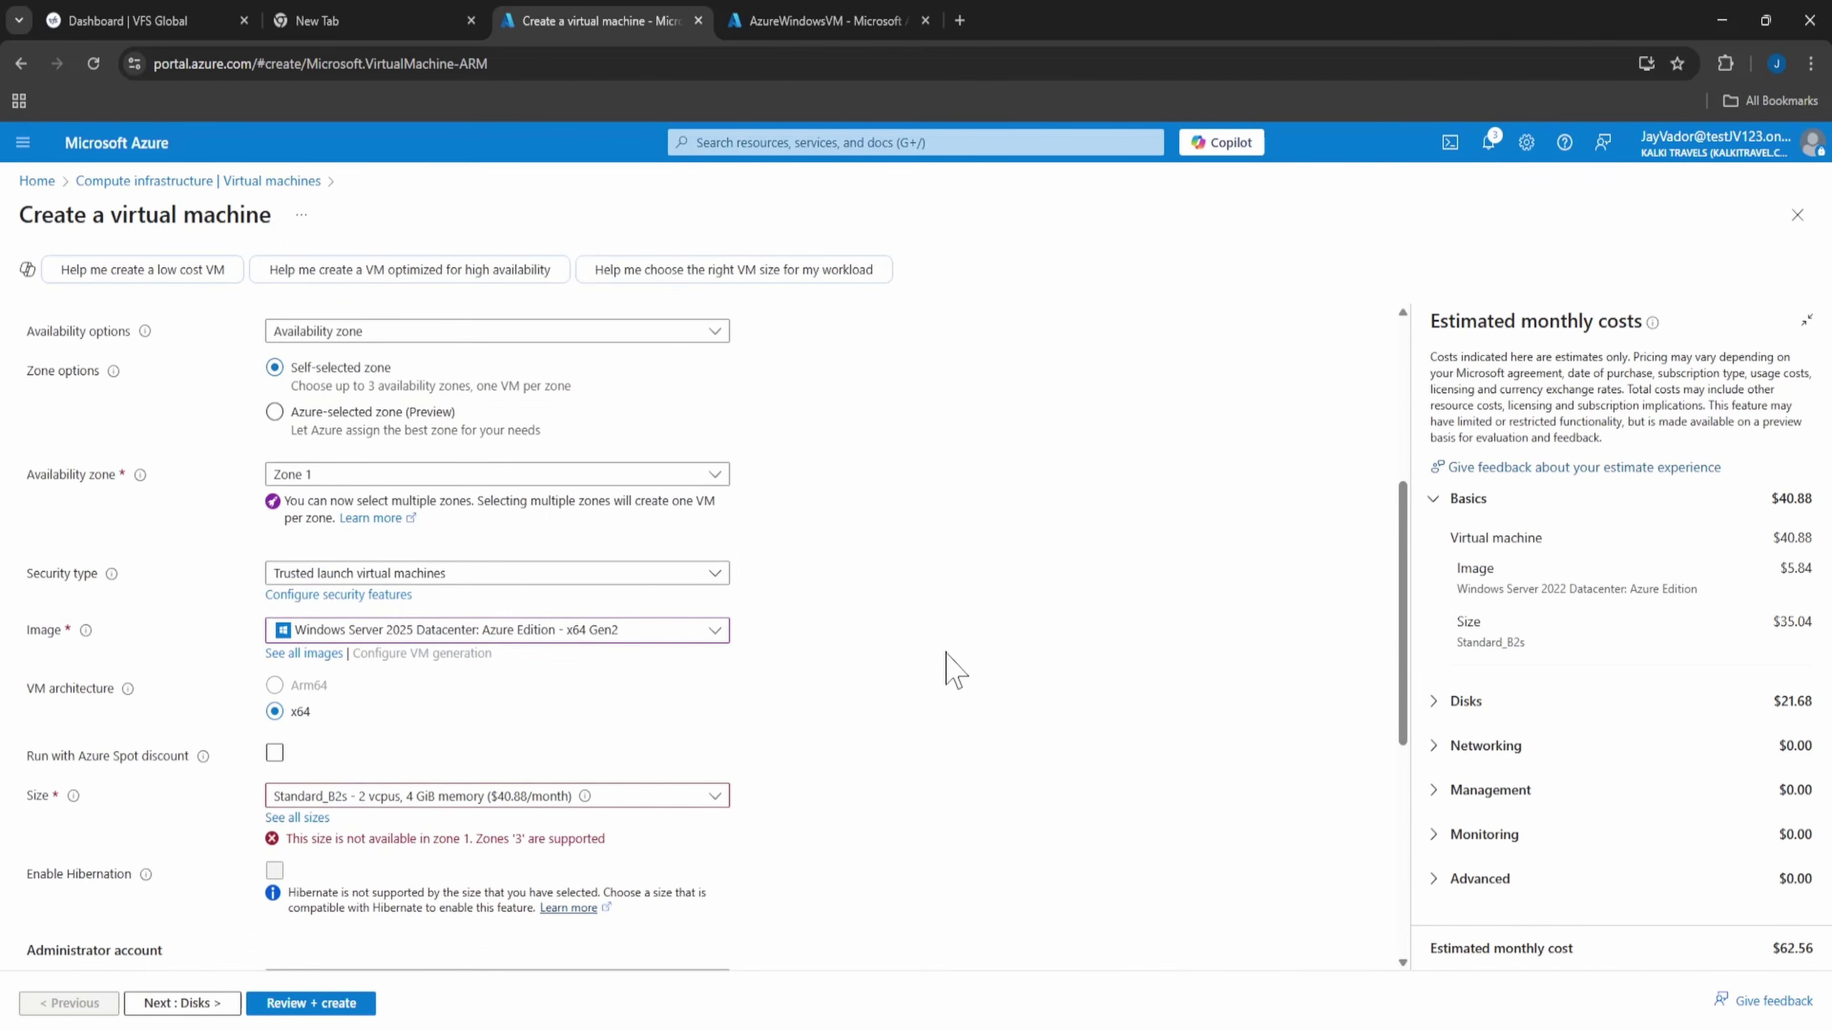
- Limit the VM's availability zone to Zone 3 only
{"action": "left_click", "coordinate": [446, 808]}
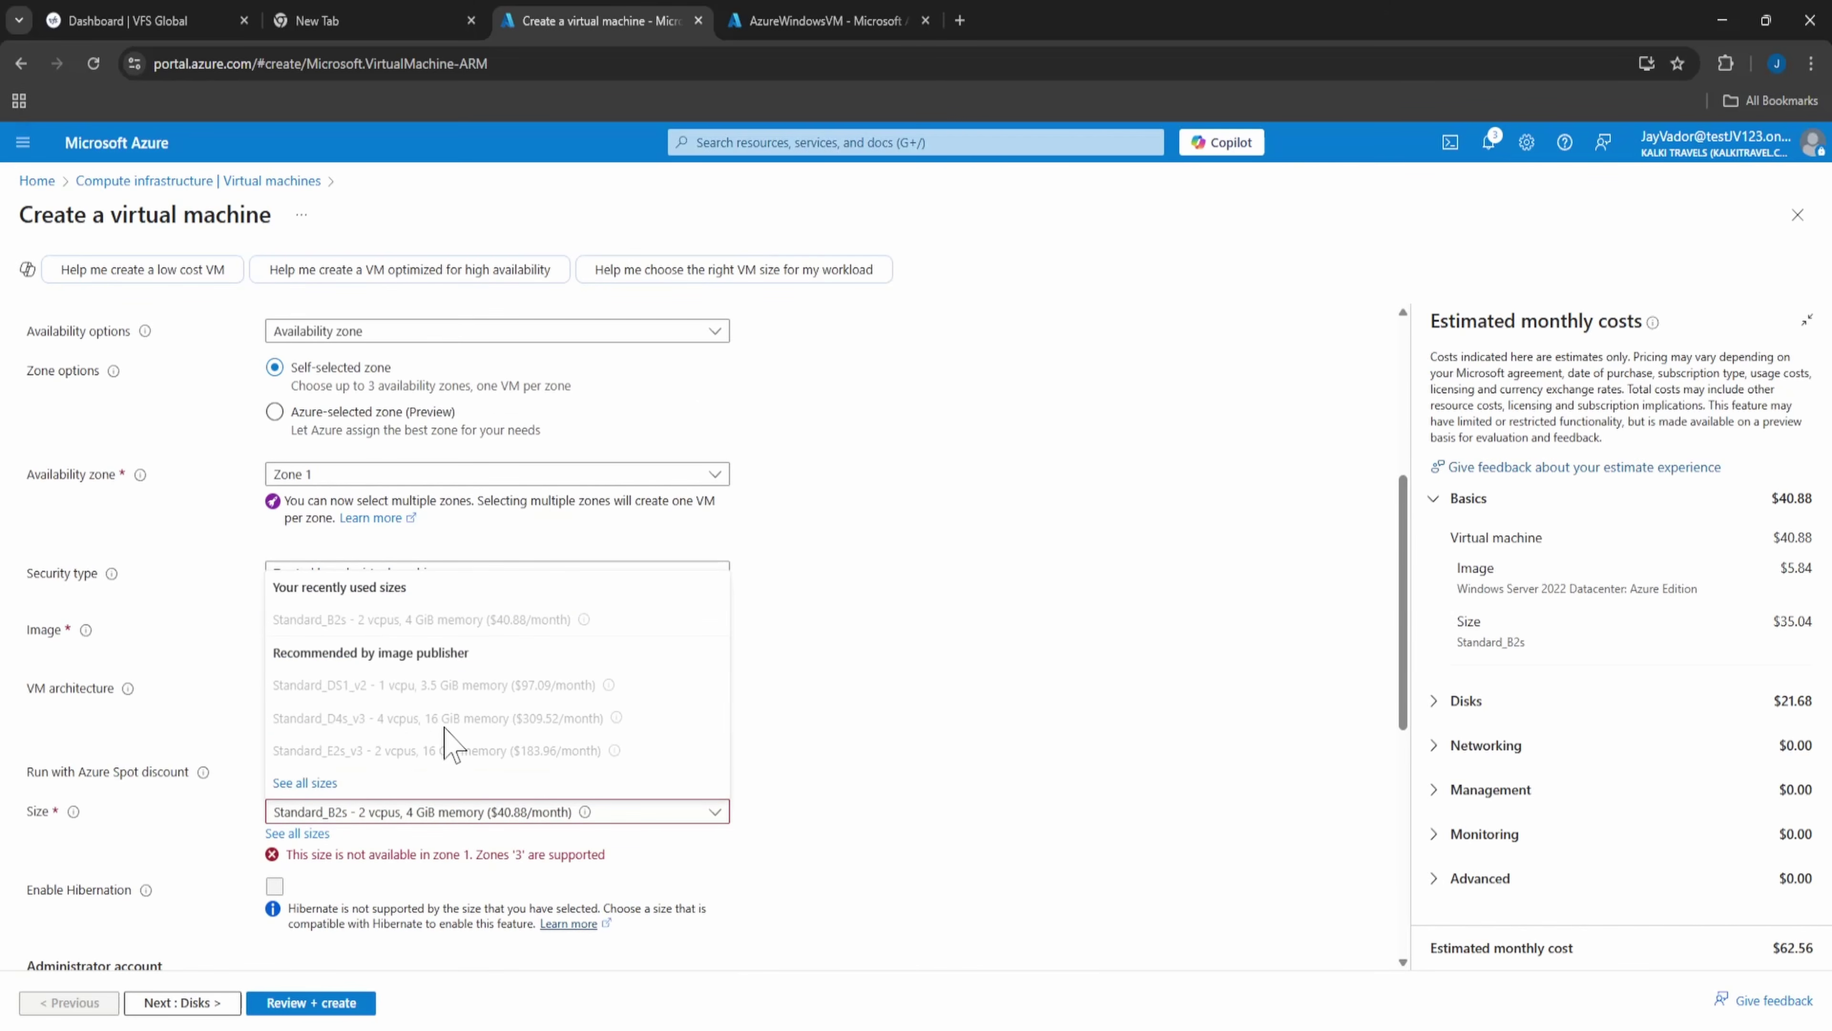
{"action": "scroll", "coordinate": [879, 675], "scroll_direction": "up", "scroll_amount": 5}
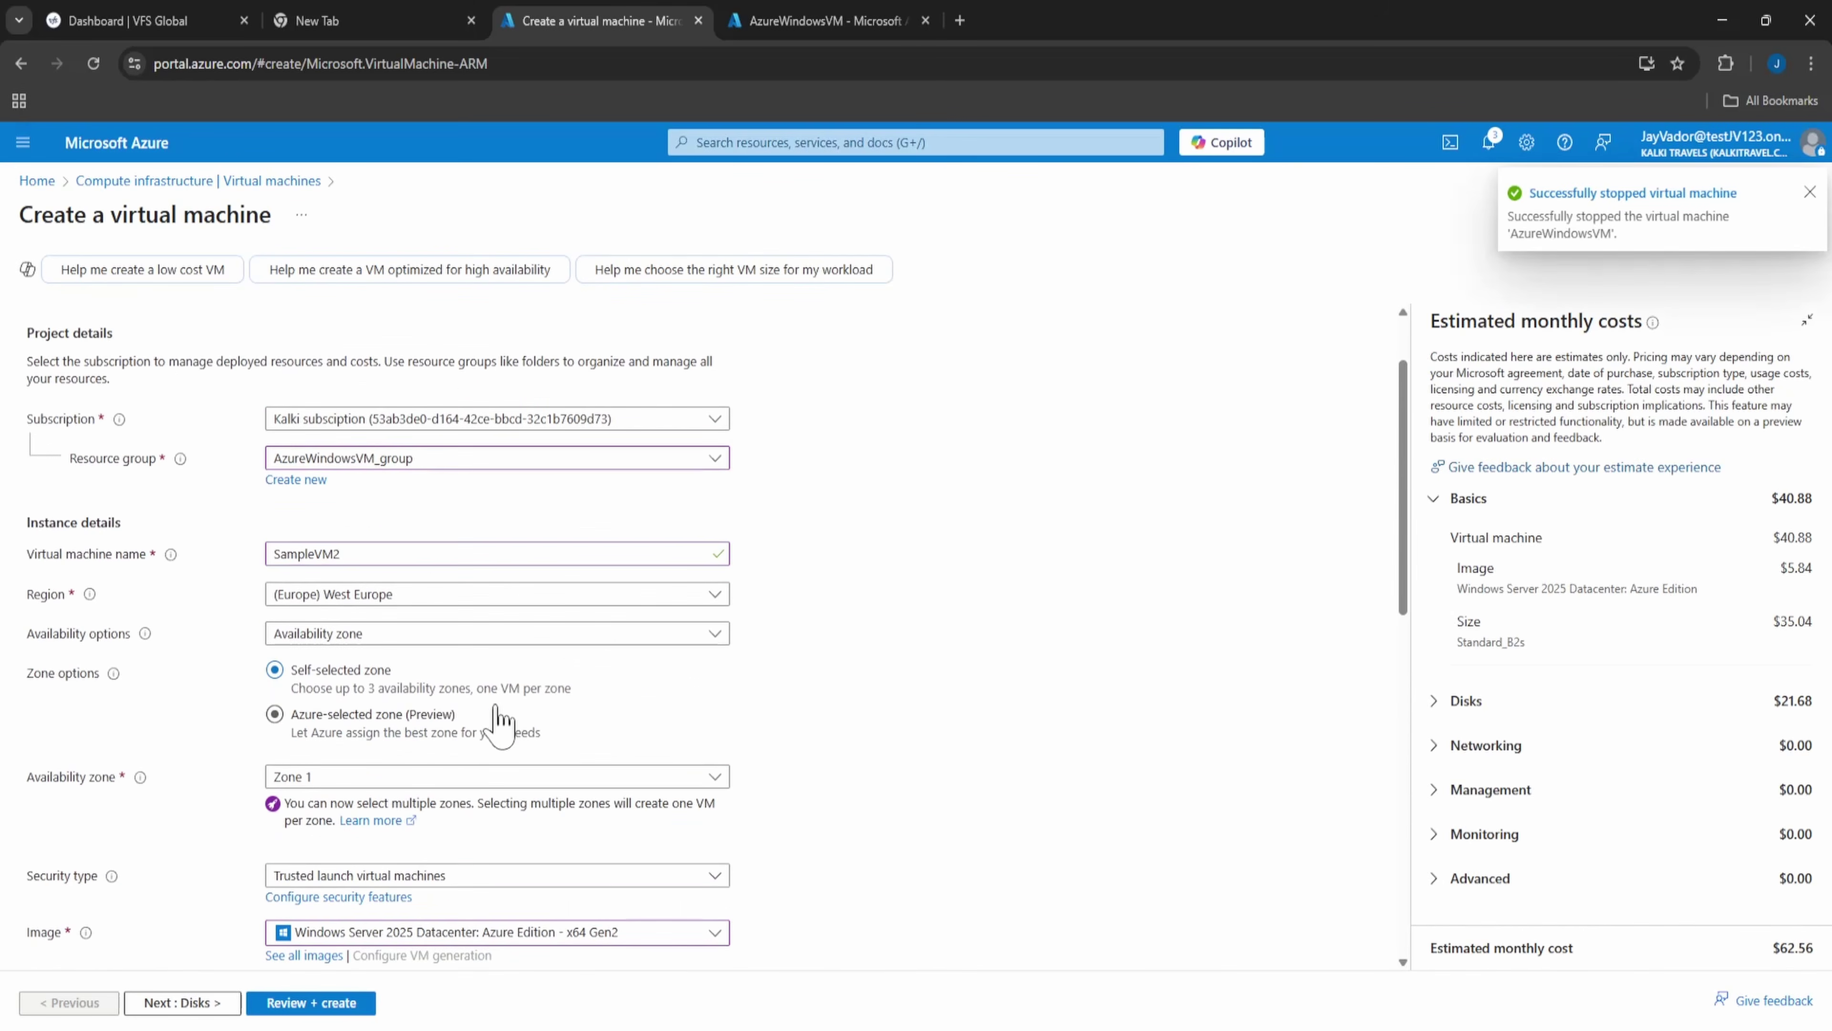
{"action": "scroll", "coordinate": [450, 656], "scroll_direction": "down", "scroll_amount": 4}
{"action": "scroll", "coordinate": [454, 679], "scroll_direction": "down", "scroll_amount": 2}
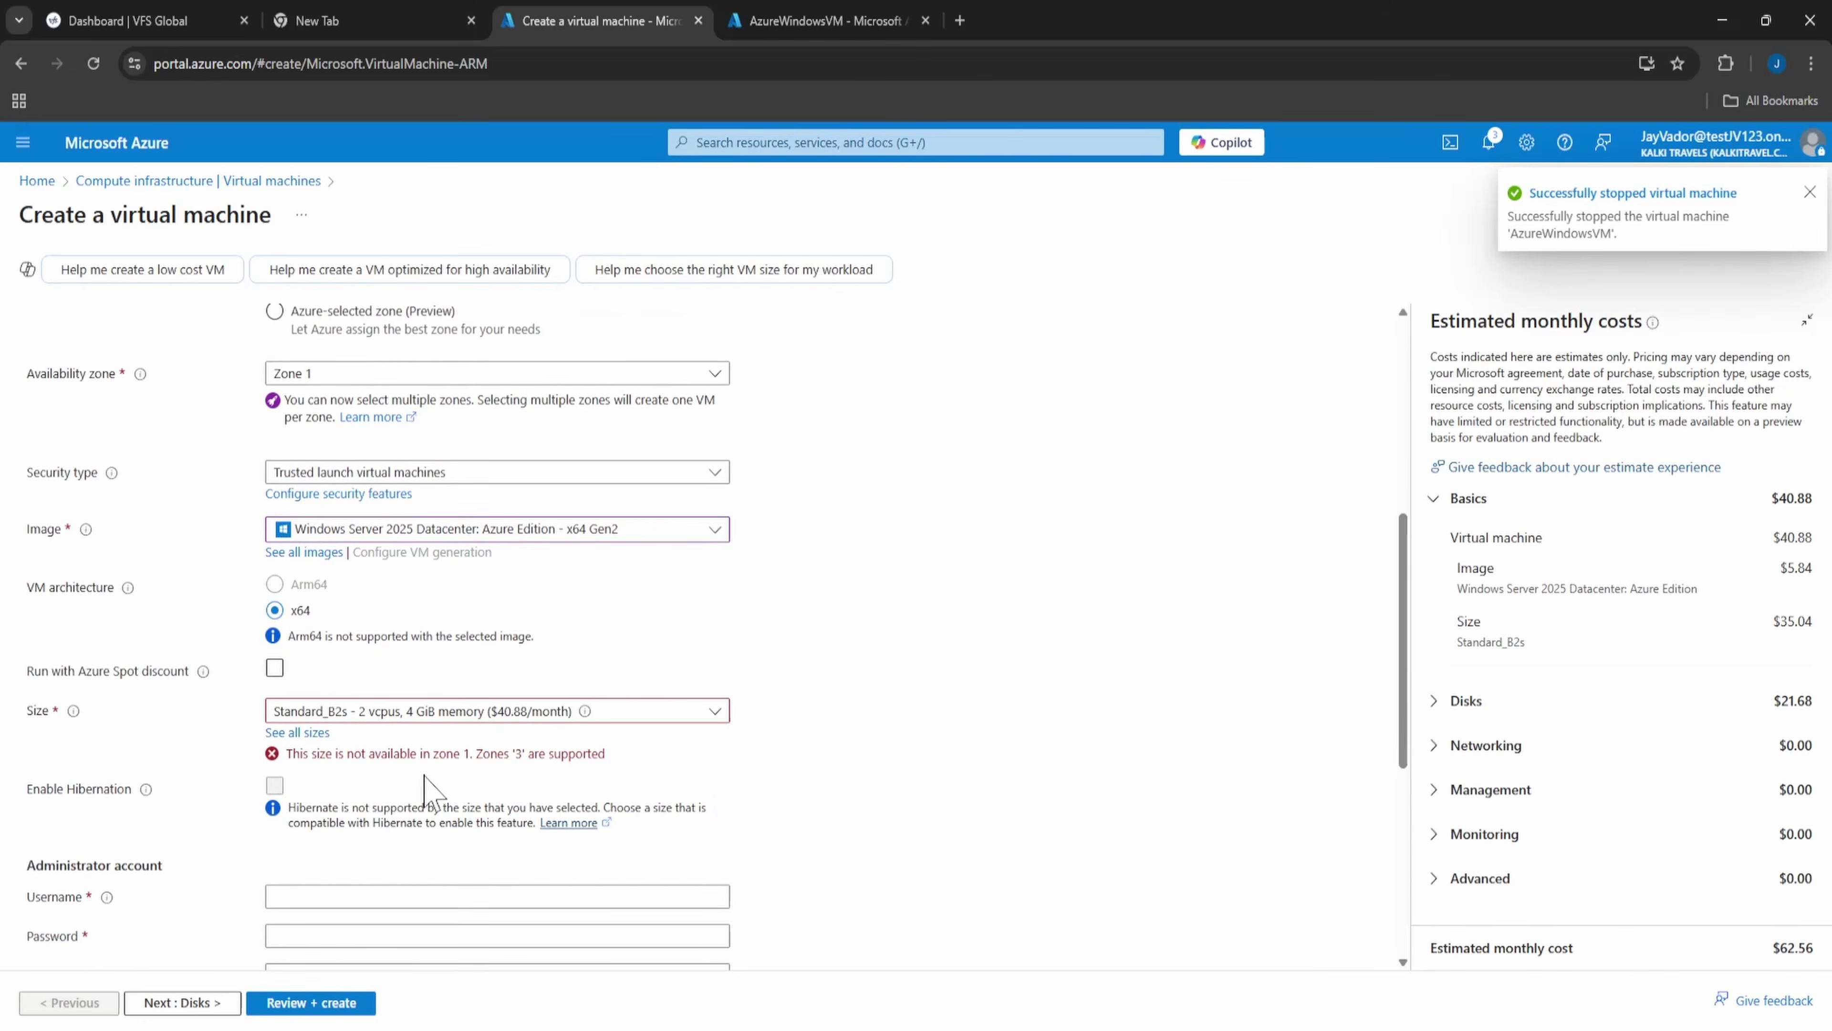
{"action": "scroll", "coordinate": [393, 748], "scroll_direction": "up", "scroll_amount": 1}
{"action": "left_click", "coordinate": [367, 473]}
{"action": "left_click", "coordinate": [310, 529]}
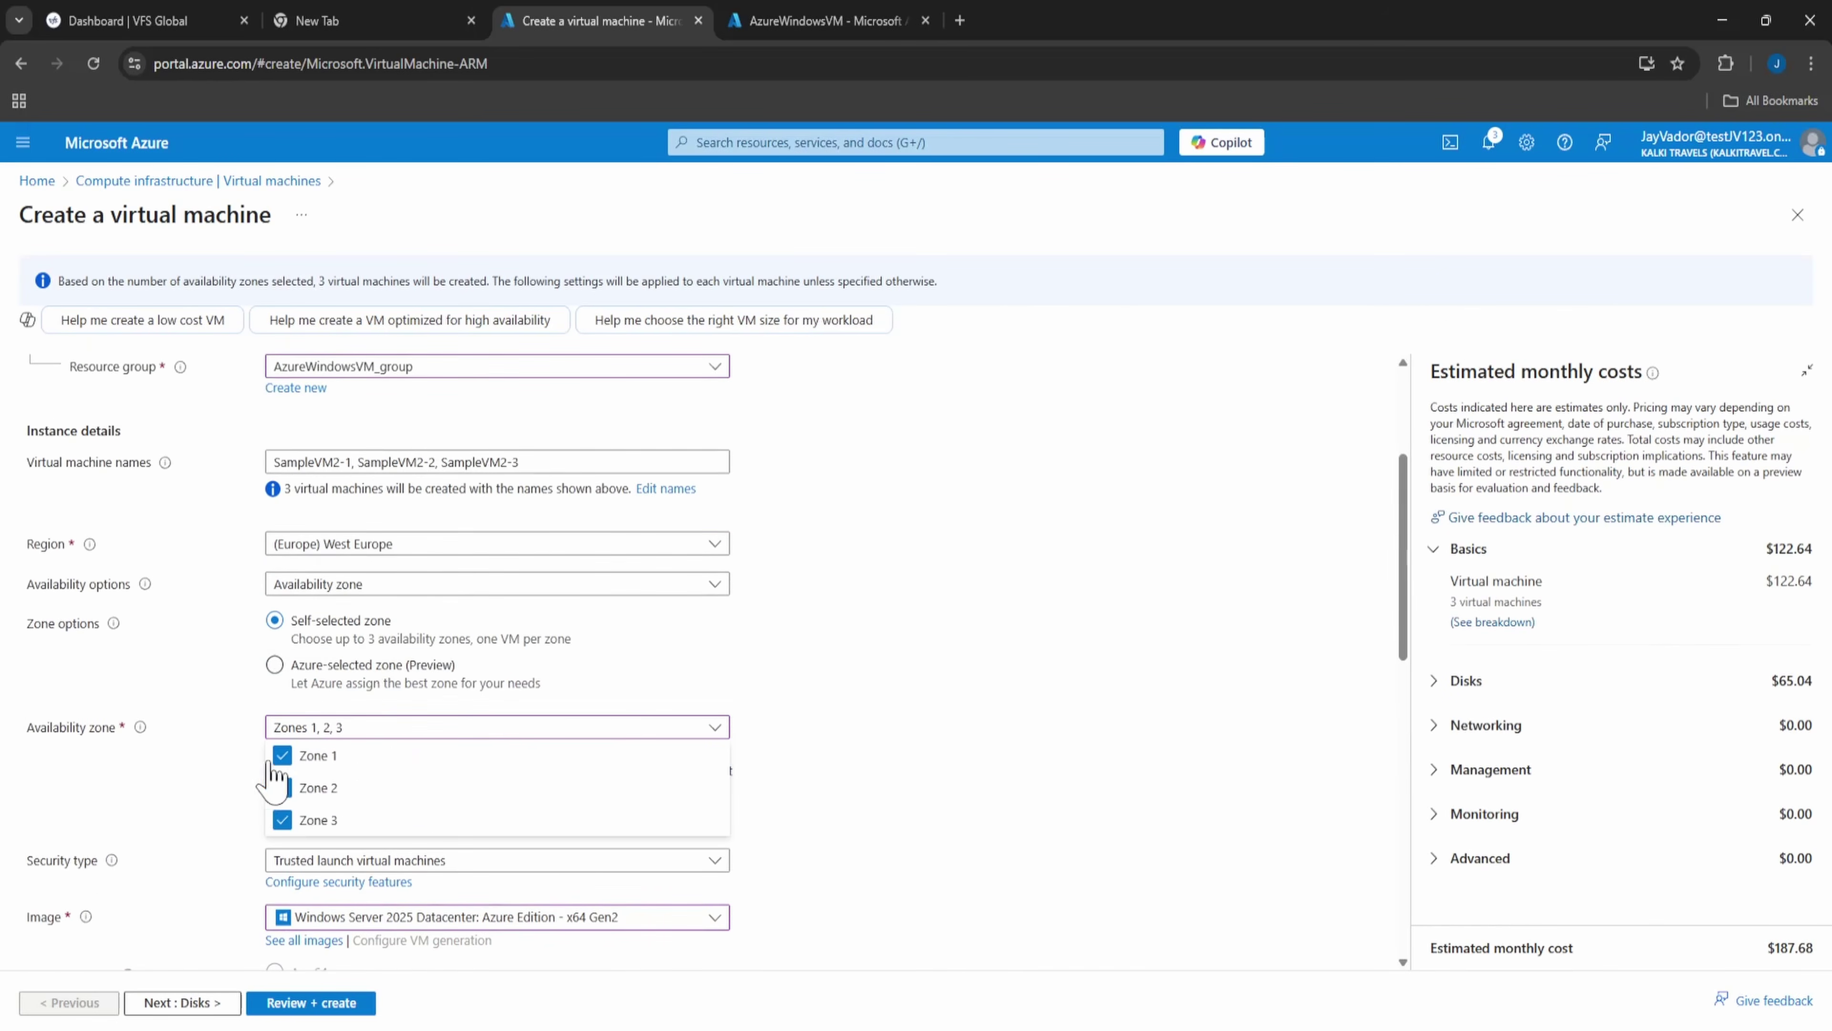
{"action": "left_click", "coordinate": [282, 753]}
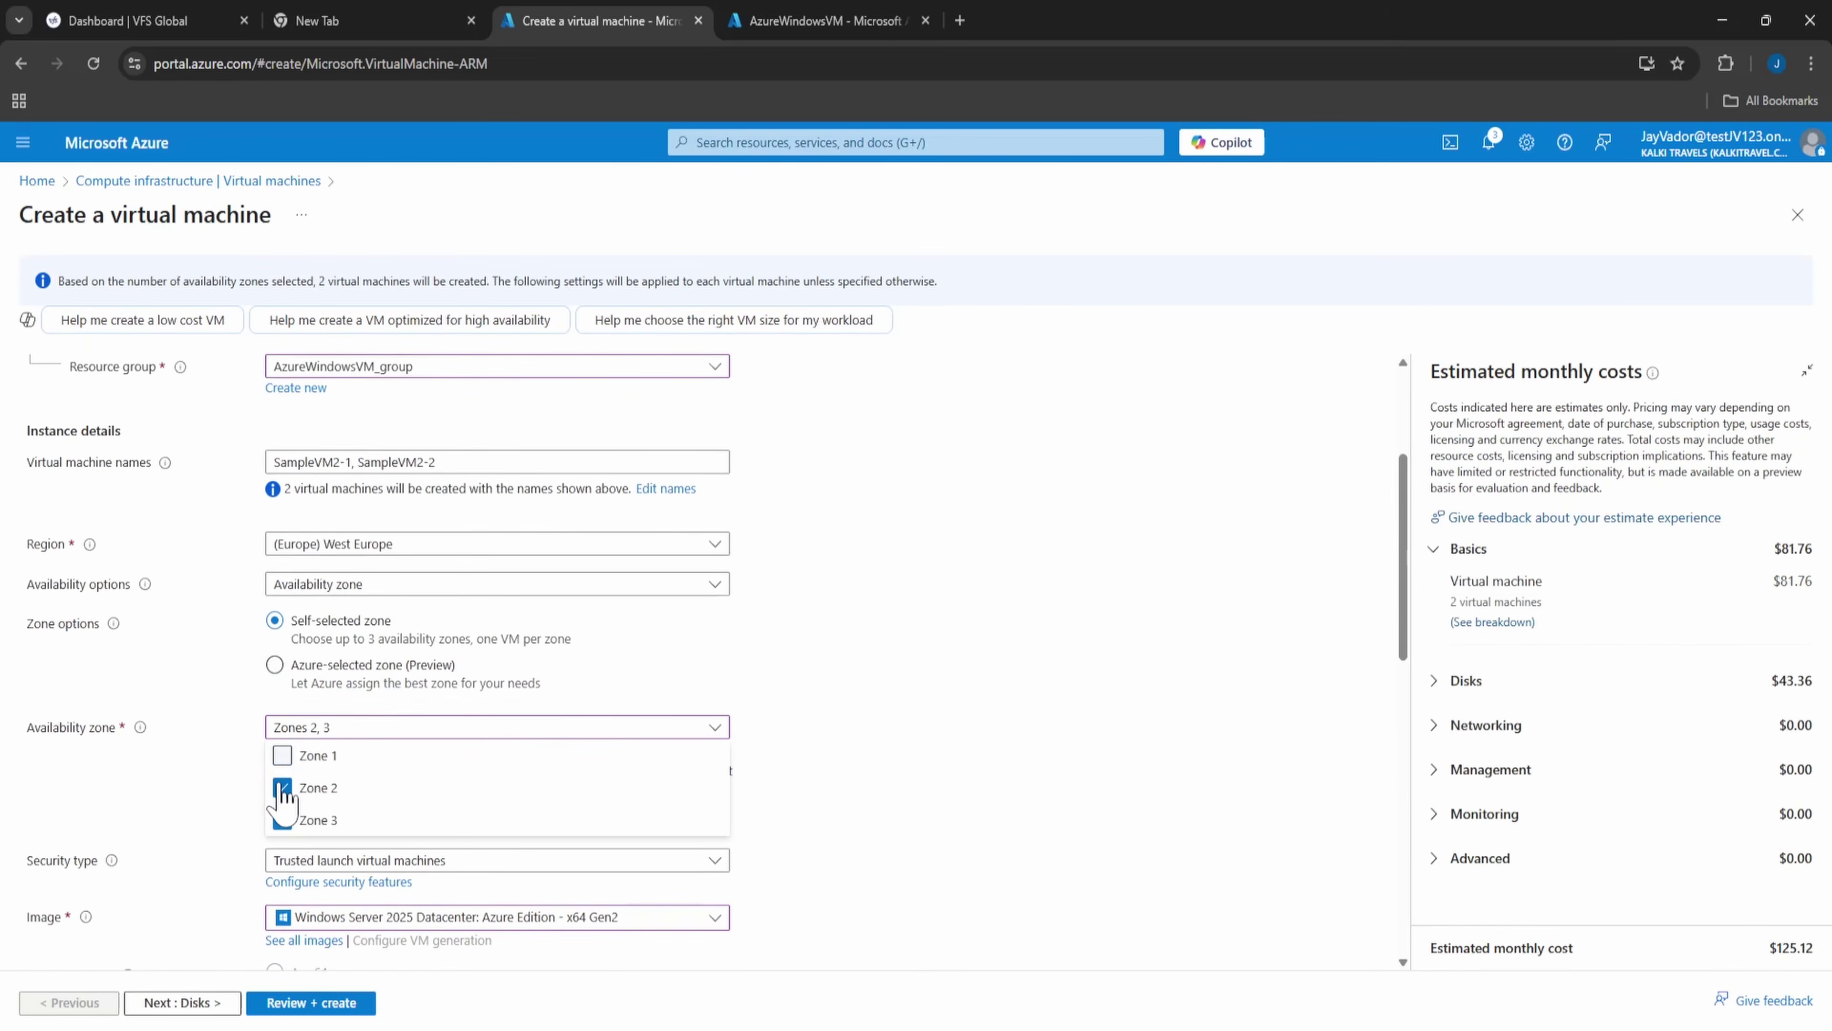
{"action": "left_click", "coordinate": [282, 786]}
{"action": "left_click", "coordinate": [797, 753]}
{"action": "scroll", "coordinate": [811, 750], "scroll_direction": "down", "scroll_amount": 5}
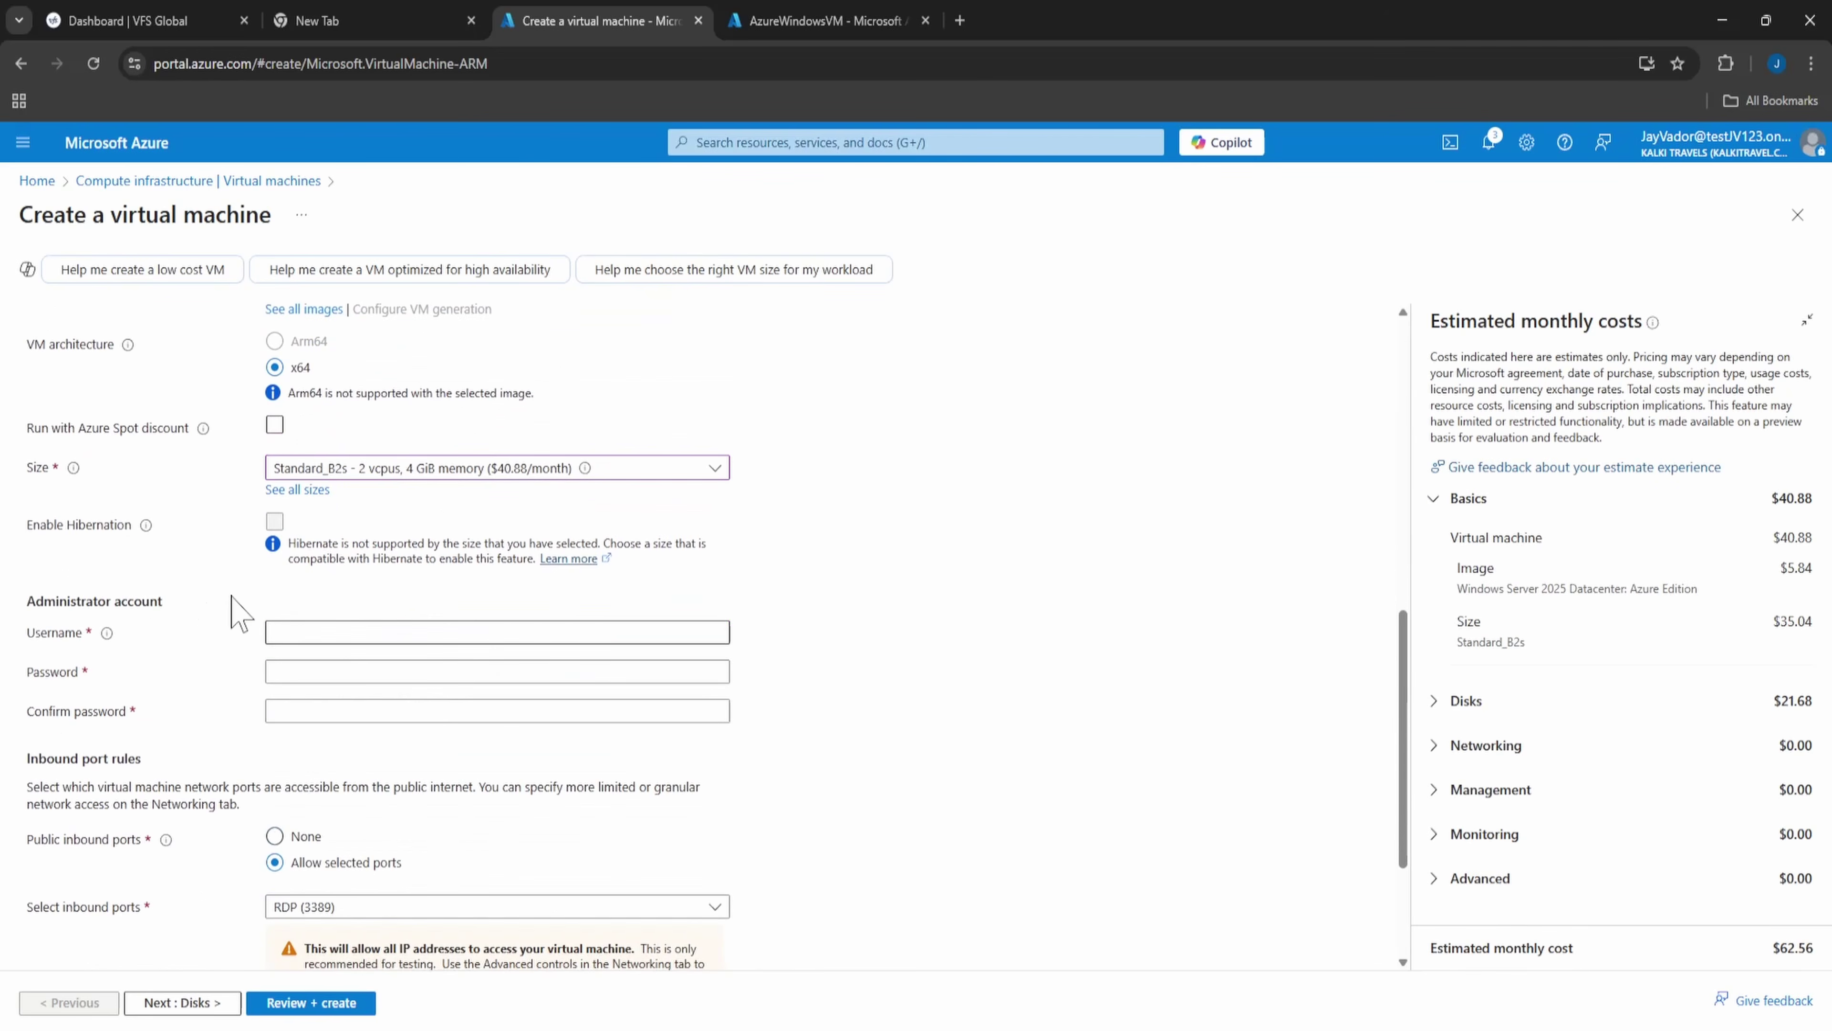
{"action": "left_click", "coordinate": [289, 632]}
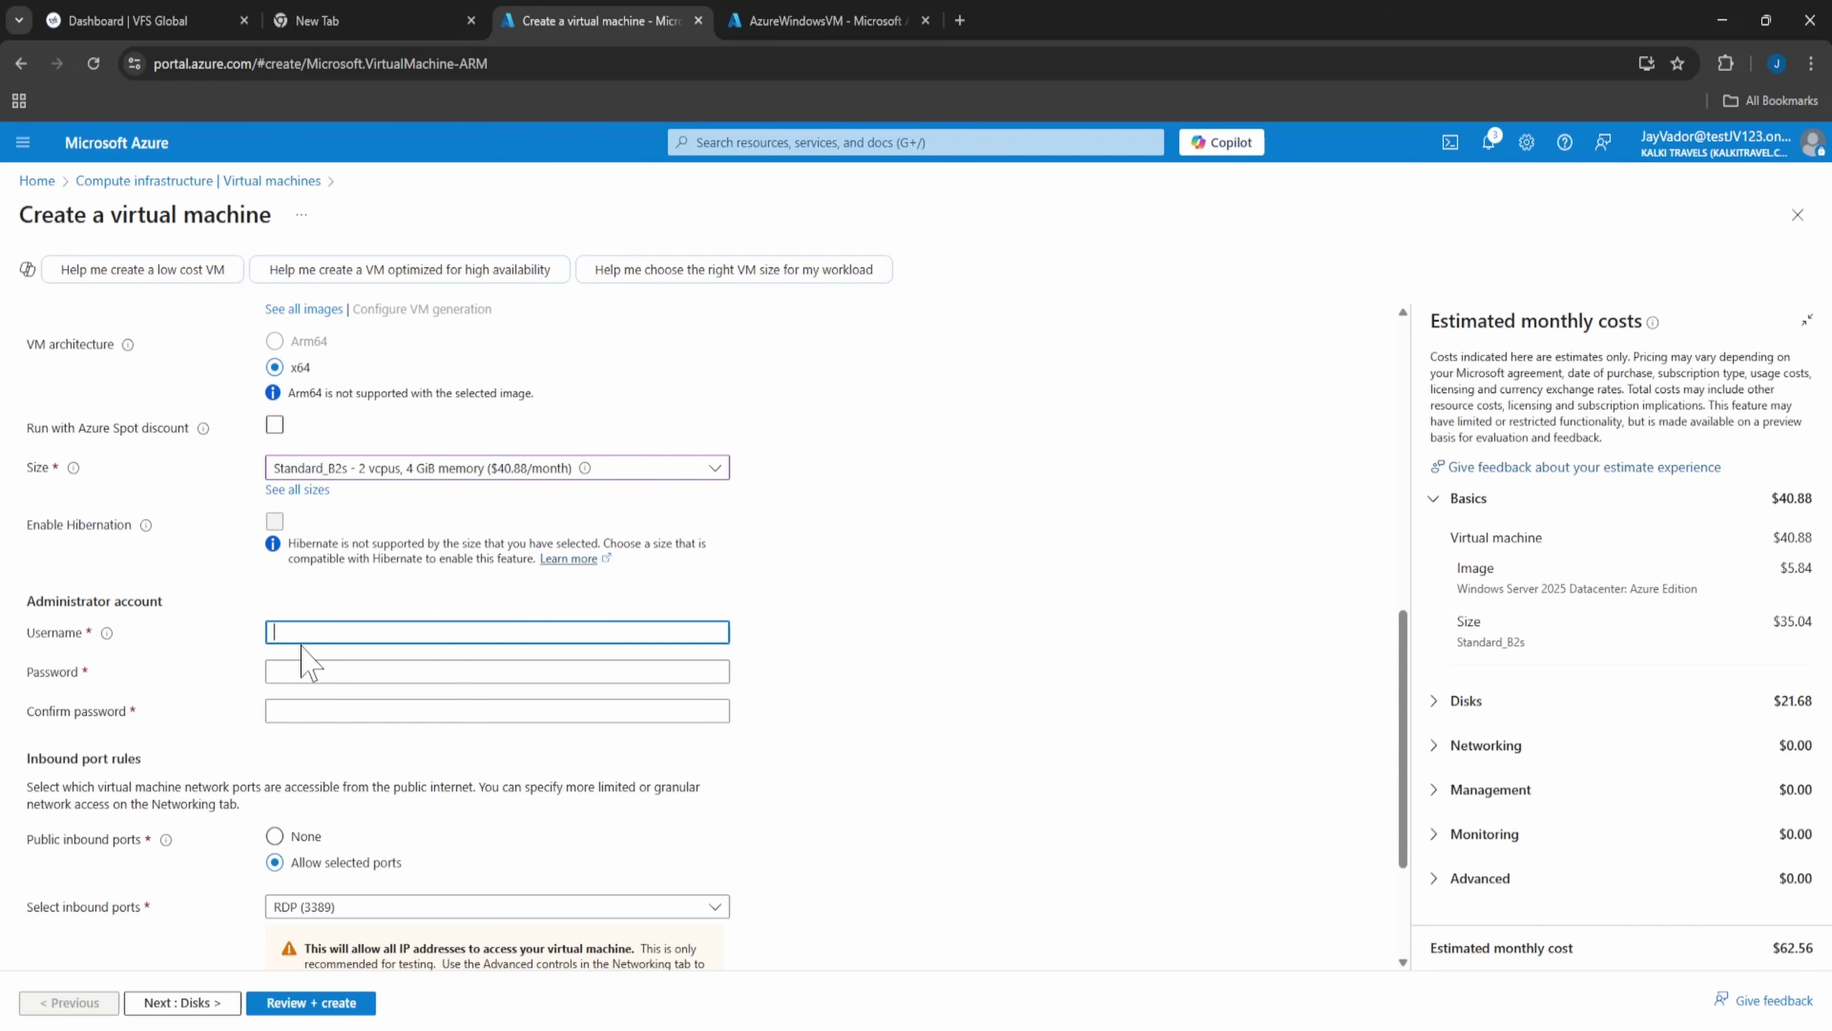
- Enter the administrator username, the password and its matching confirmation
{"action": "type", "text": "AzureUser"}
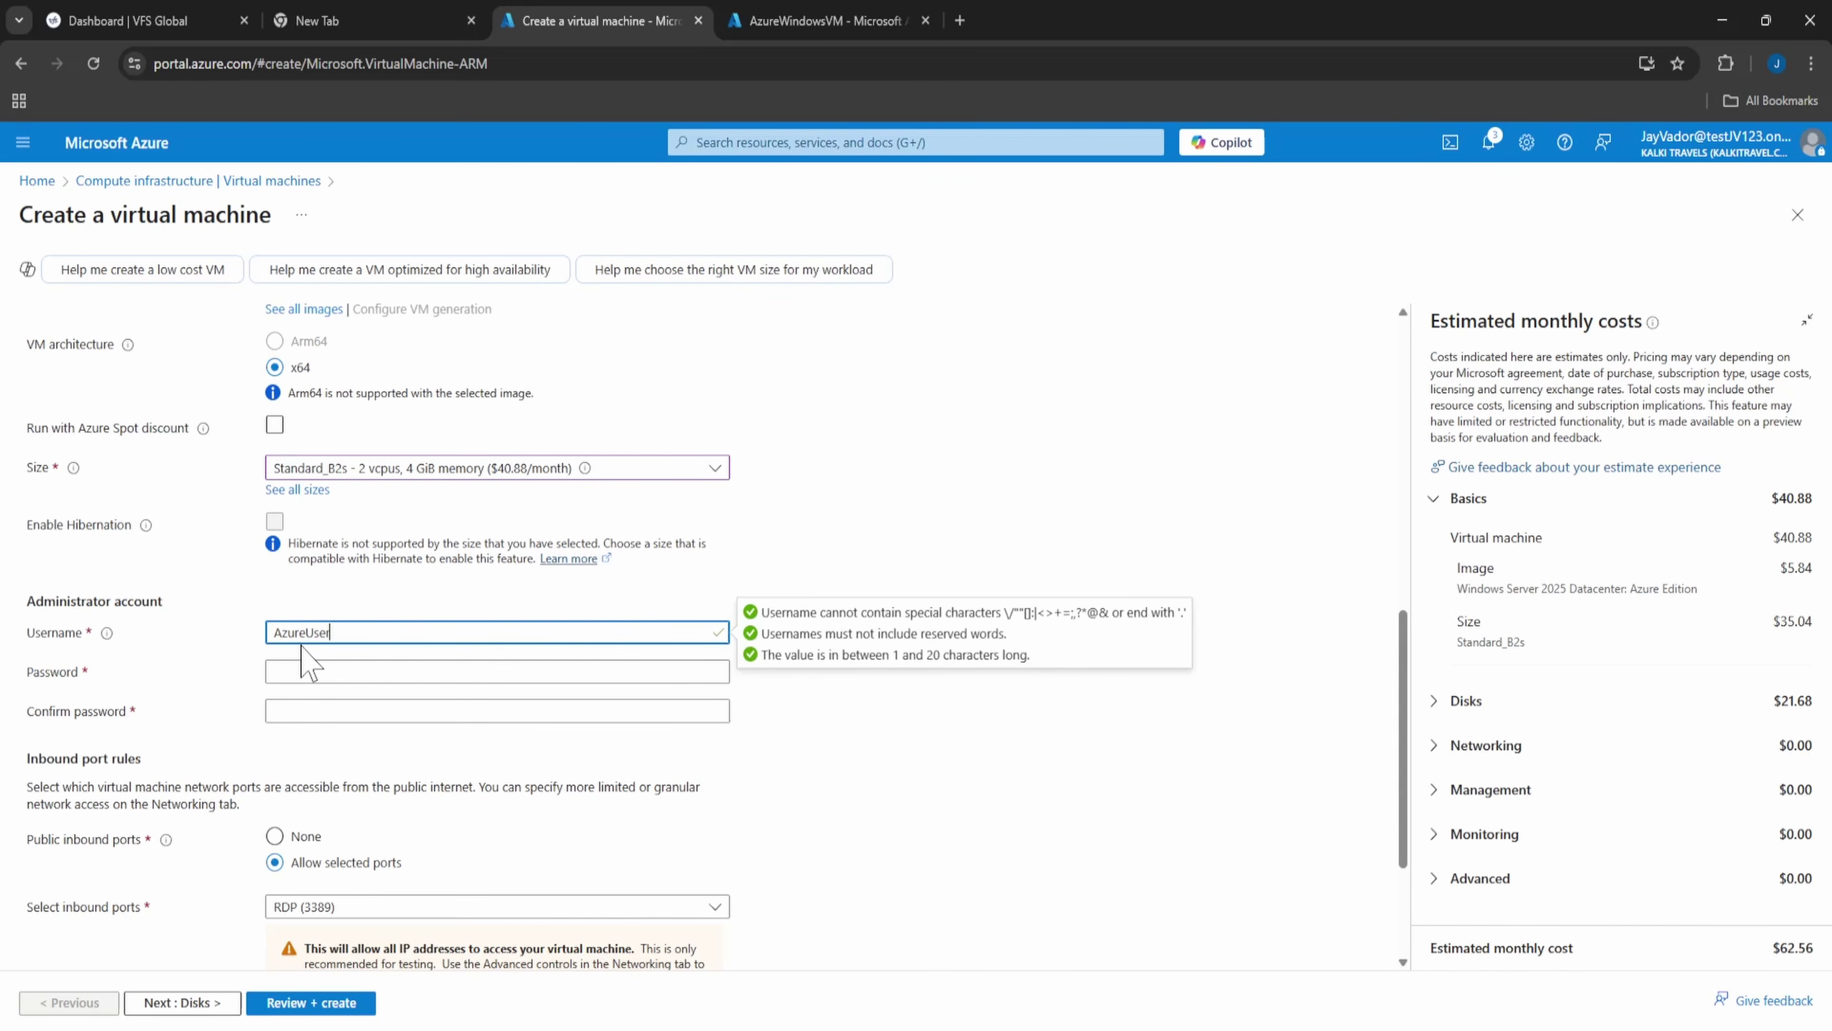
{"action": "key", "text": "Tab"}
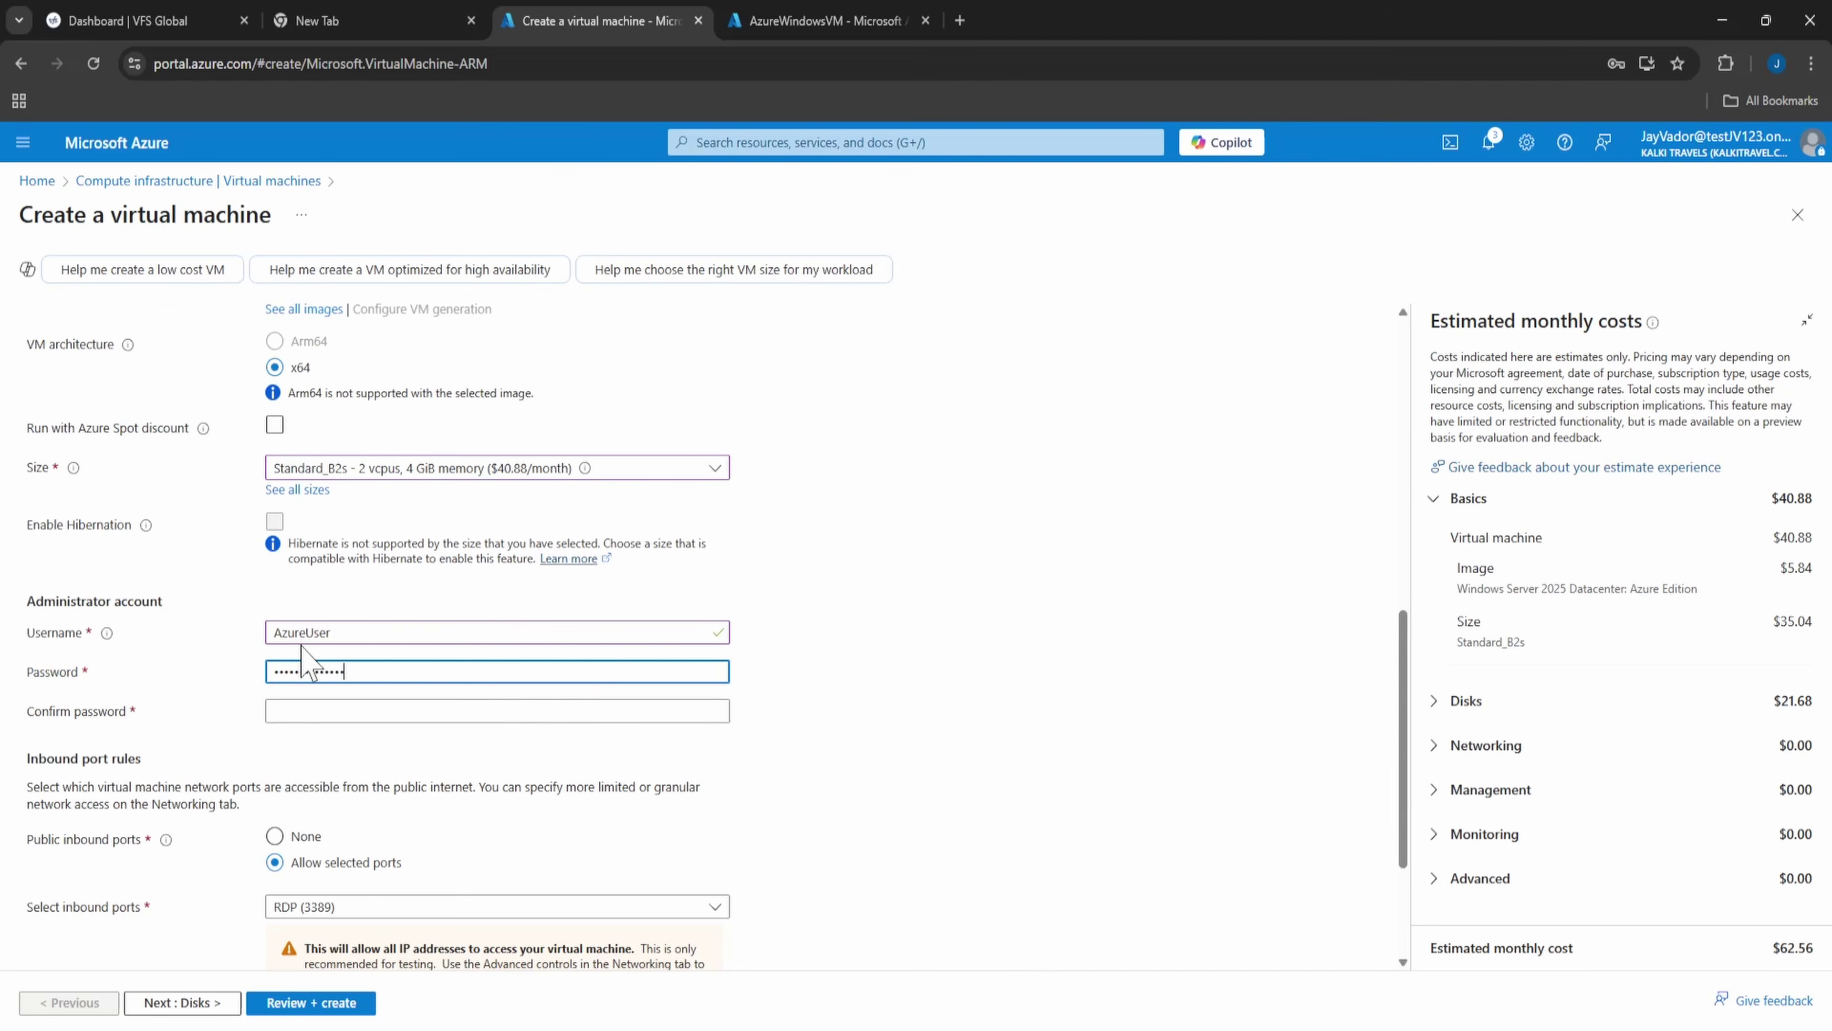
{"action": "key", "text": "Tab"}
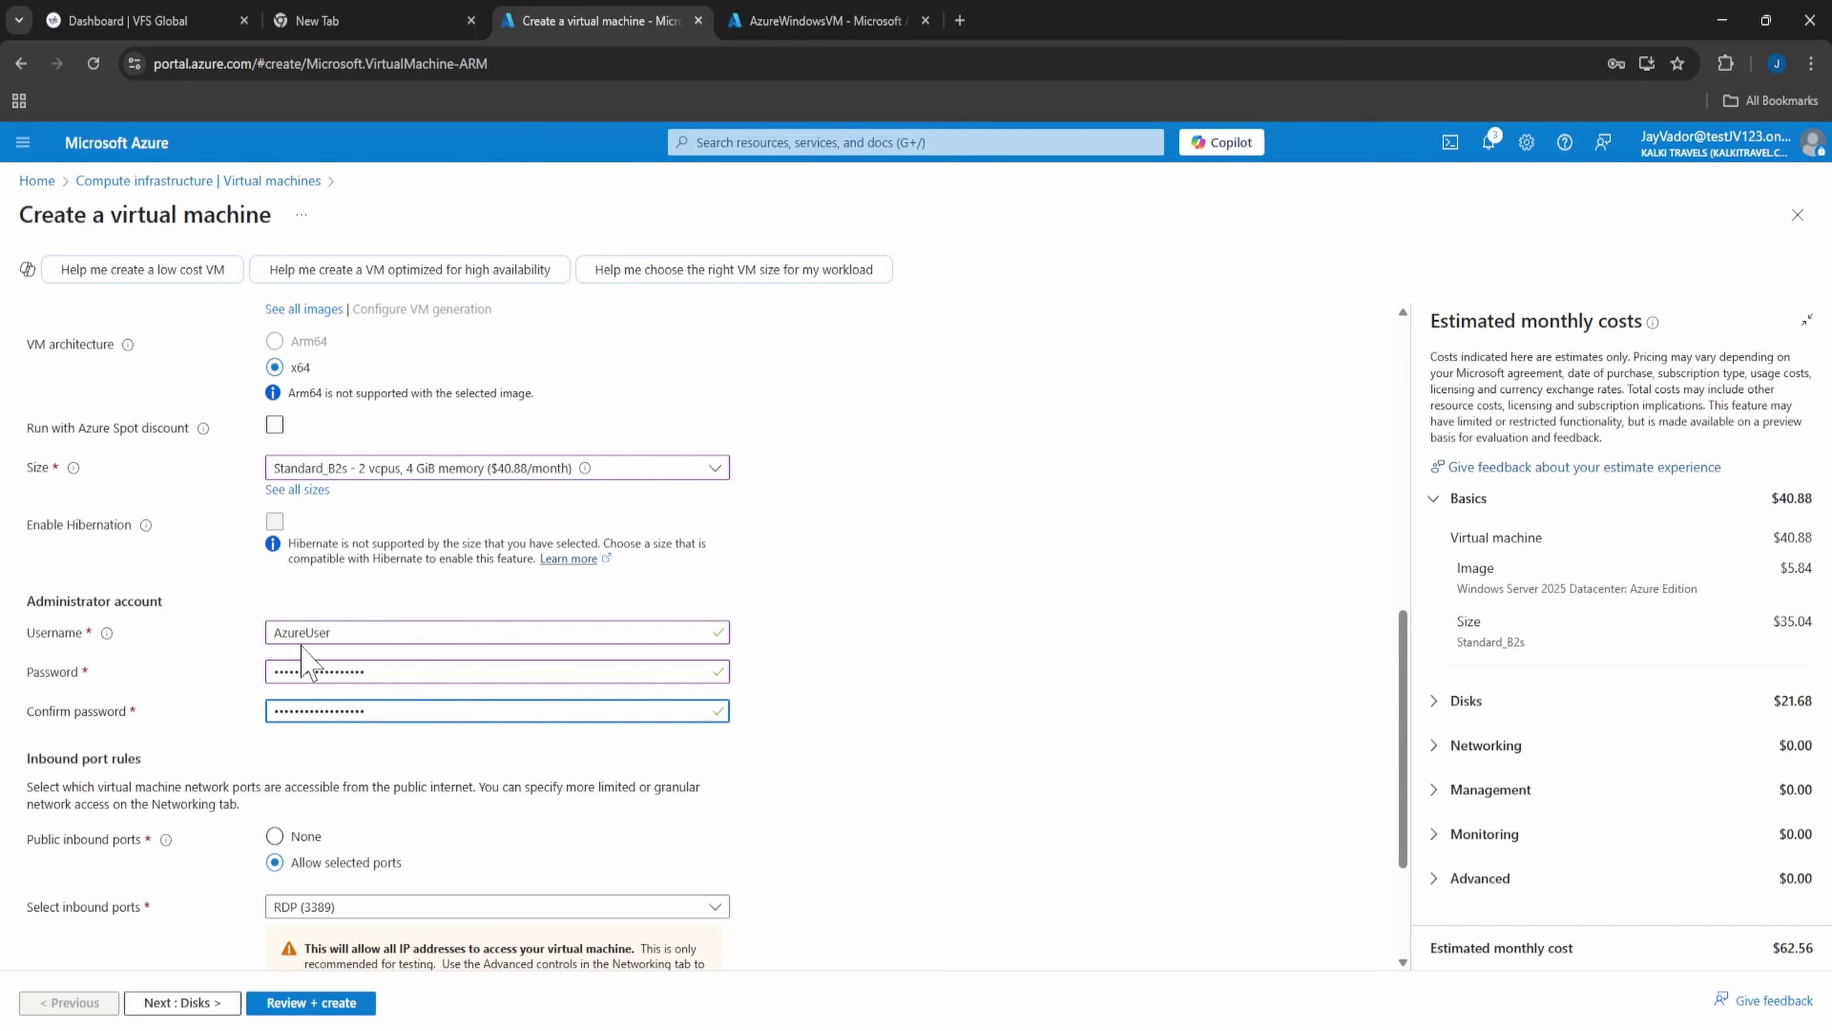
{"action": "scroll", "coordinate": [810, 766], "scroll_direction": "down", "scroll_amount": 3}
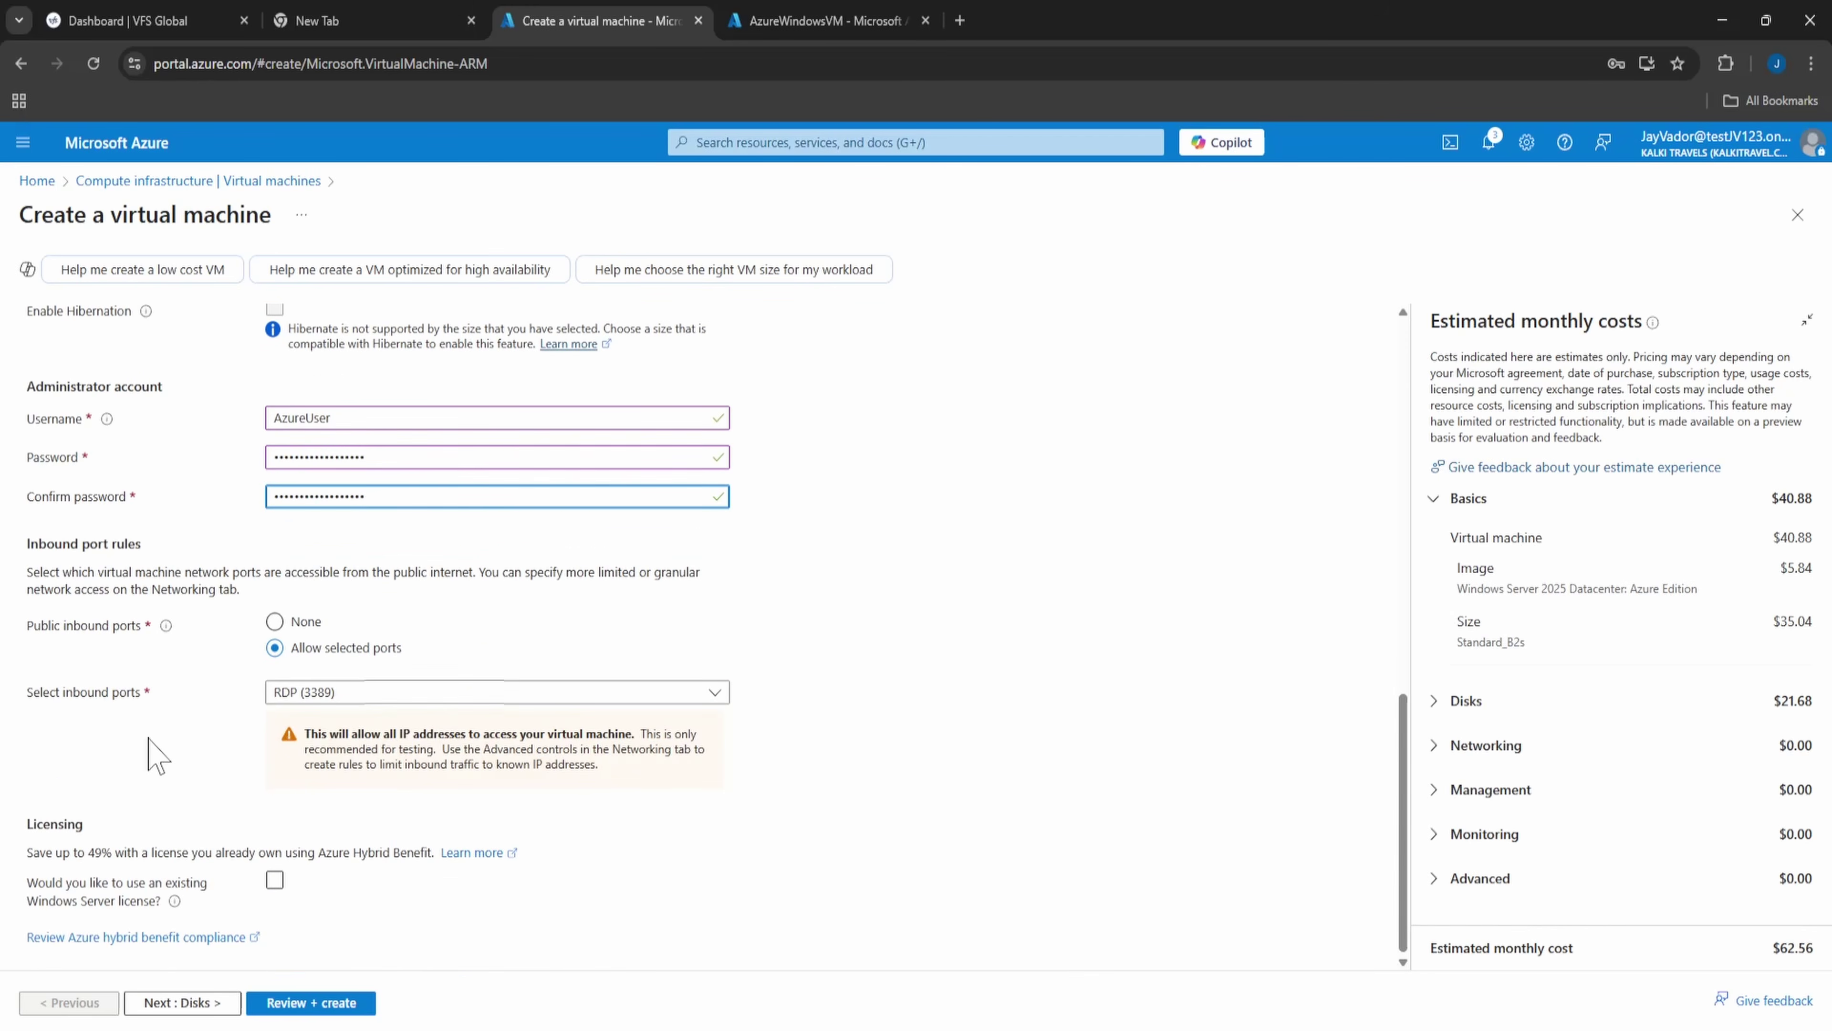
{"action": "scroll", "coordinate": [154, 755], "scroll_direction": "up", "scroll_amount": 15}
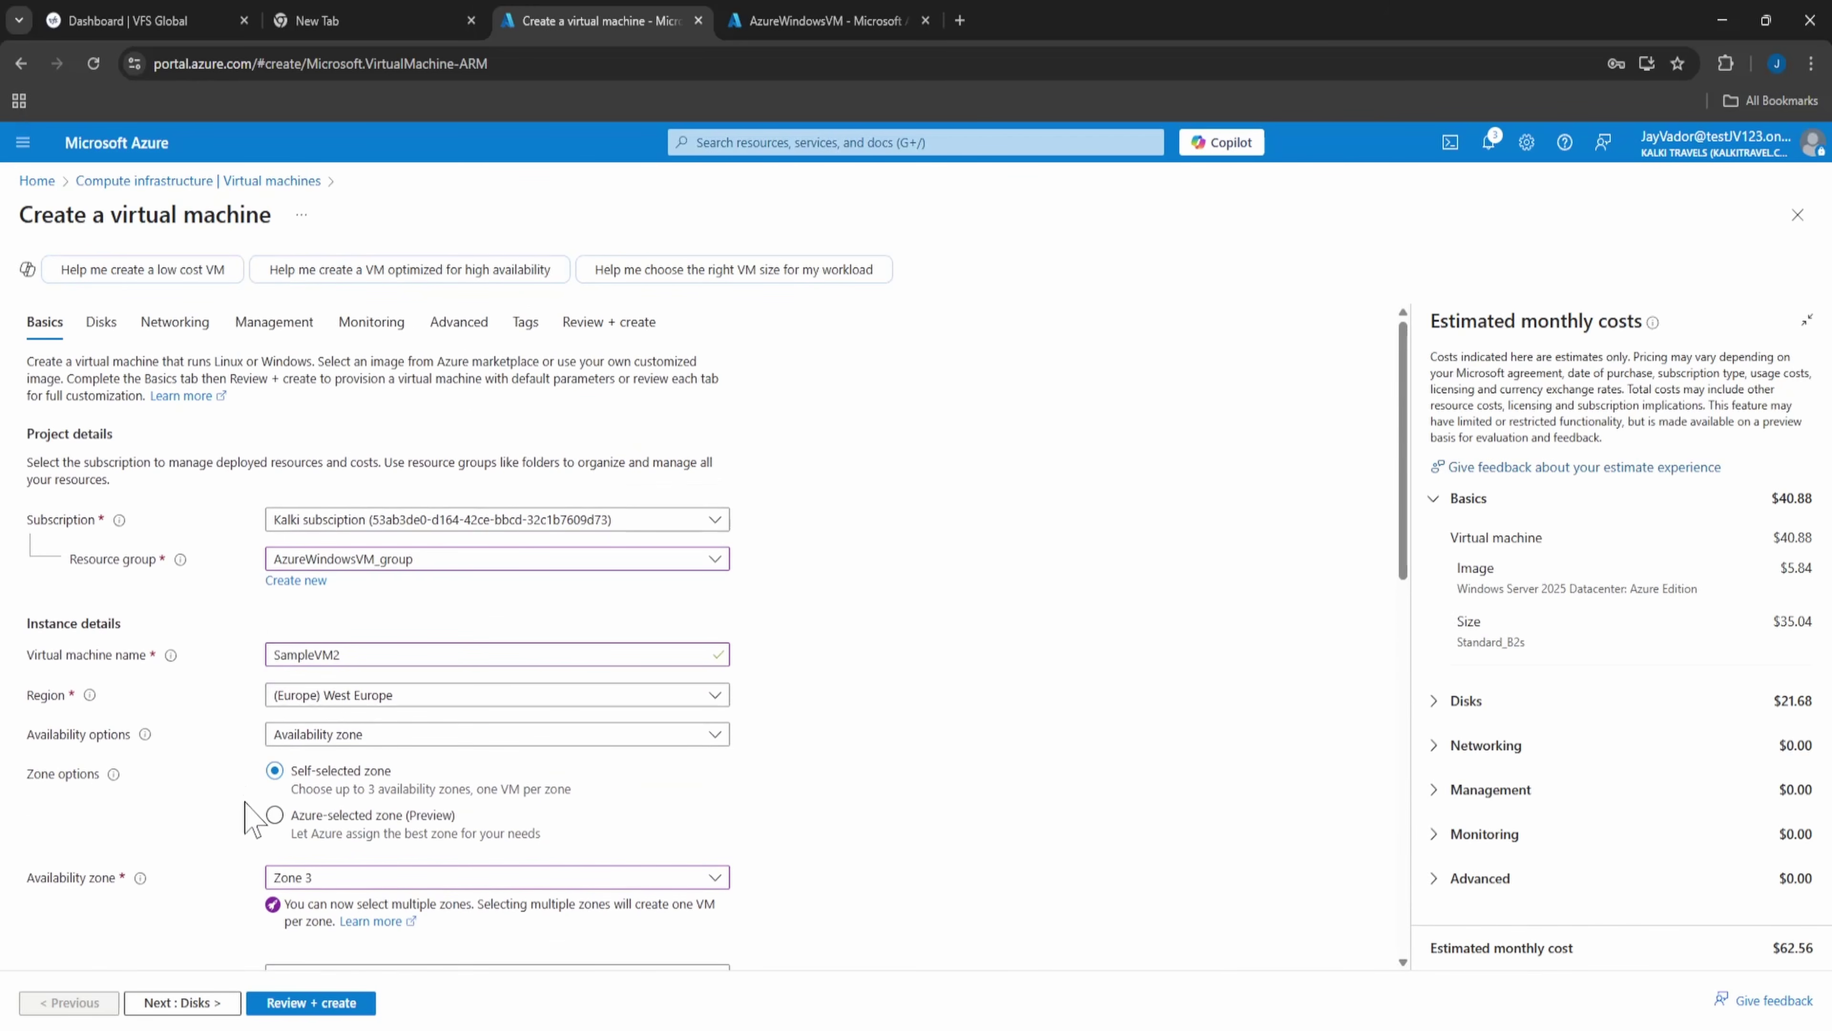
- Keep the default disk settings and continue to the Networking tab
{"action": "left_click", "coordinate": [145, 1007]}
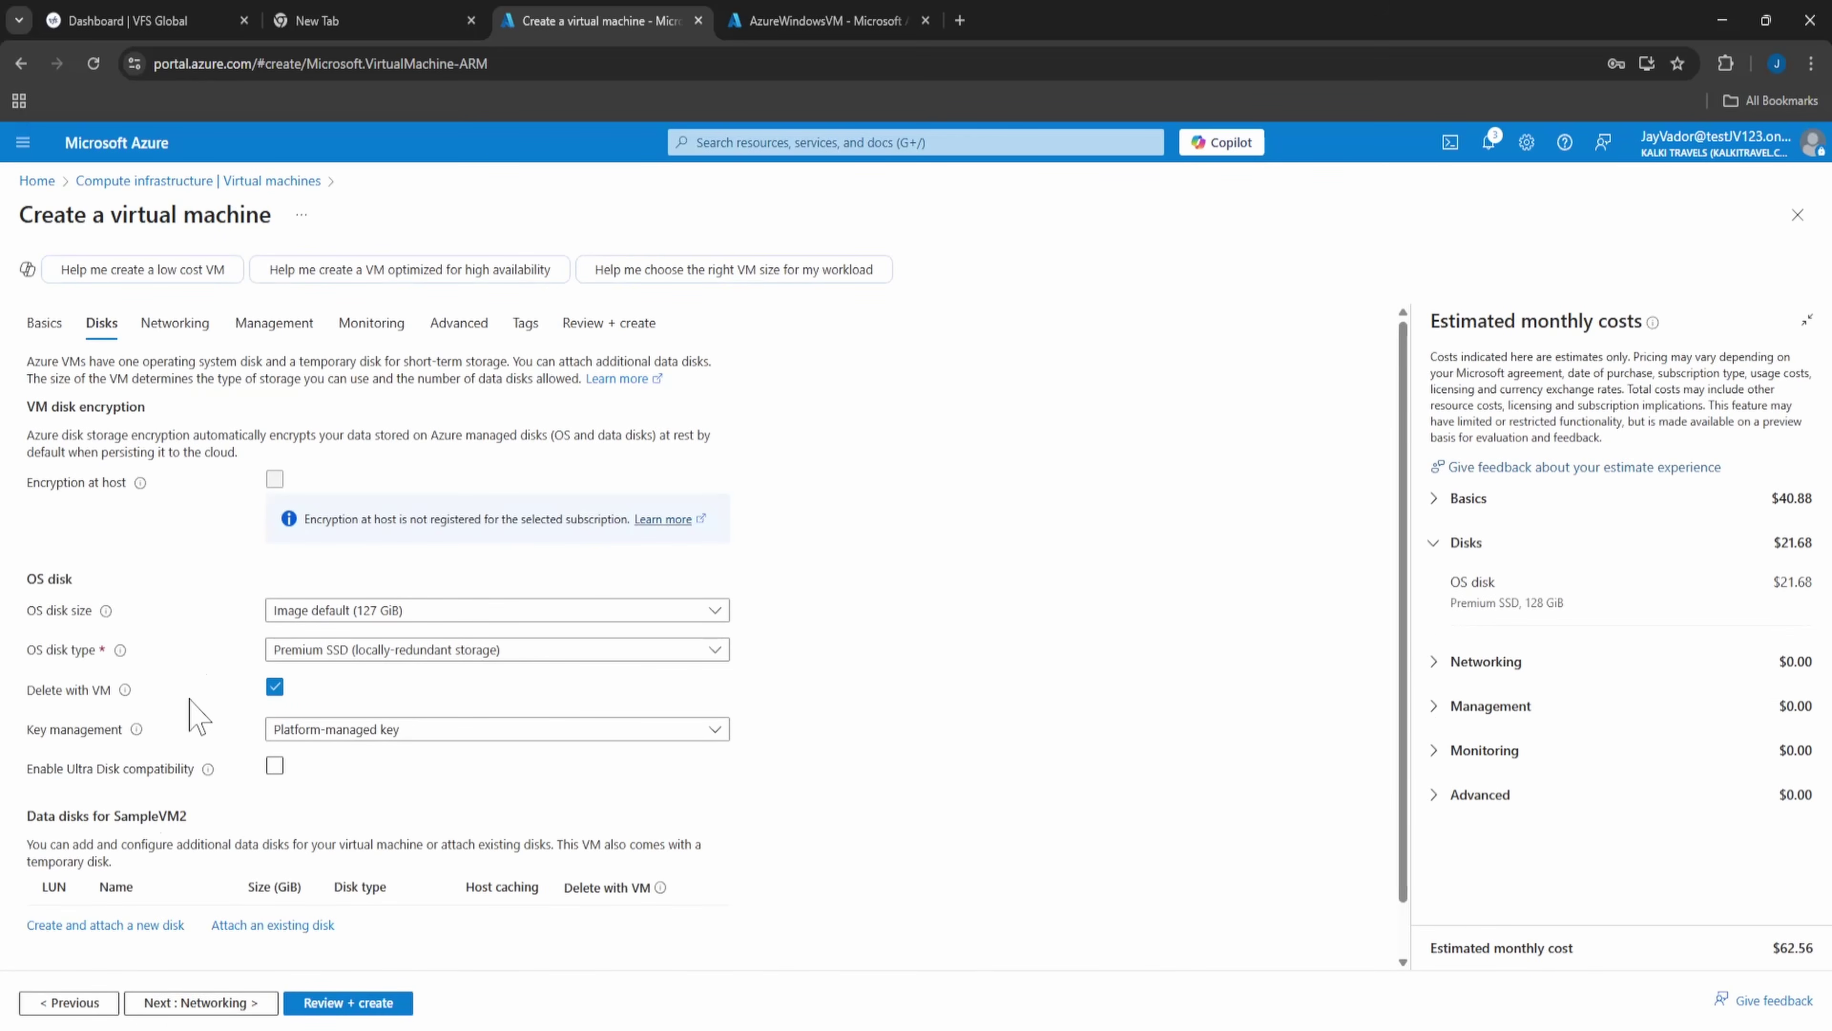
{"action": "scroll", "coordinate": [368, 628], "scroll_direction": "down", "scroll_amount": 1}
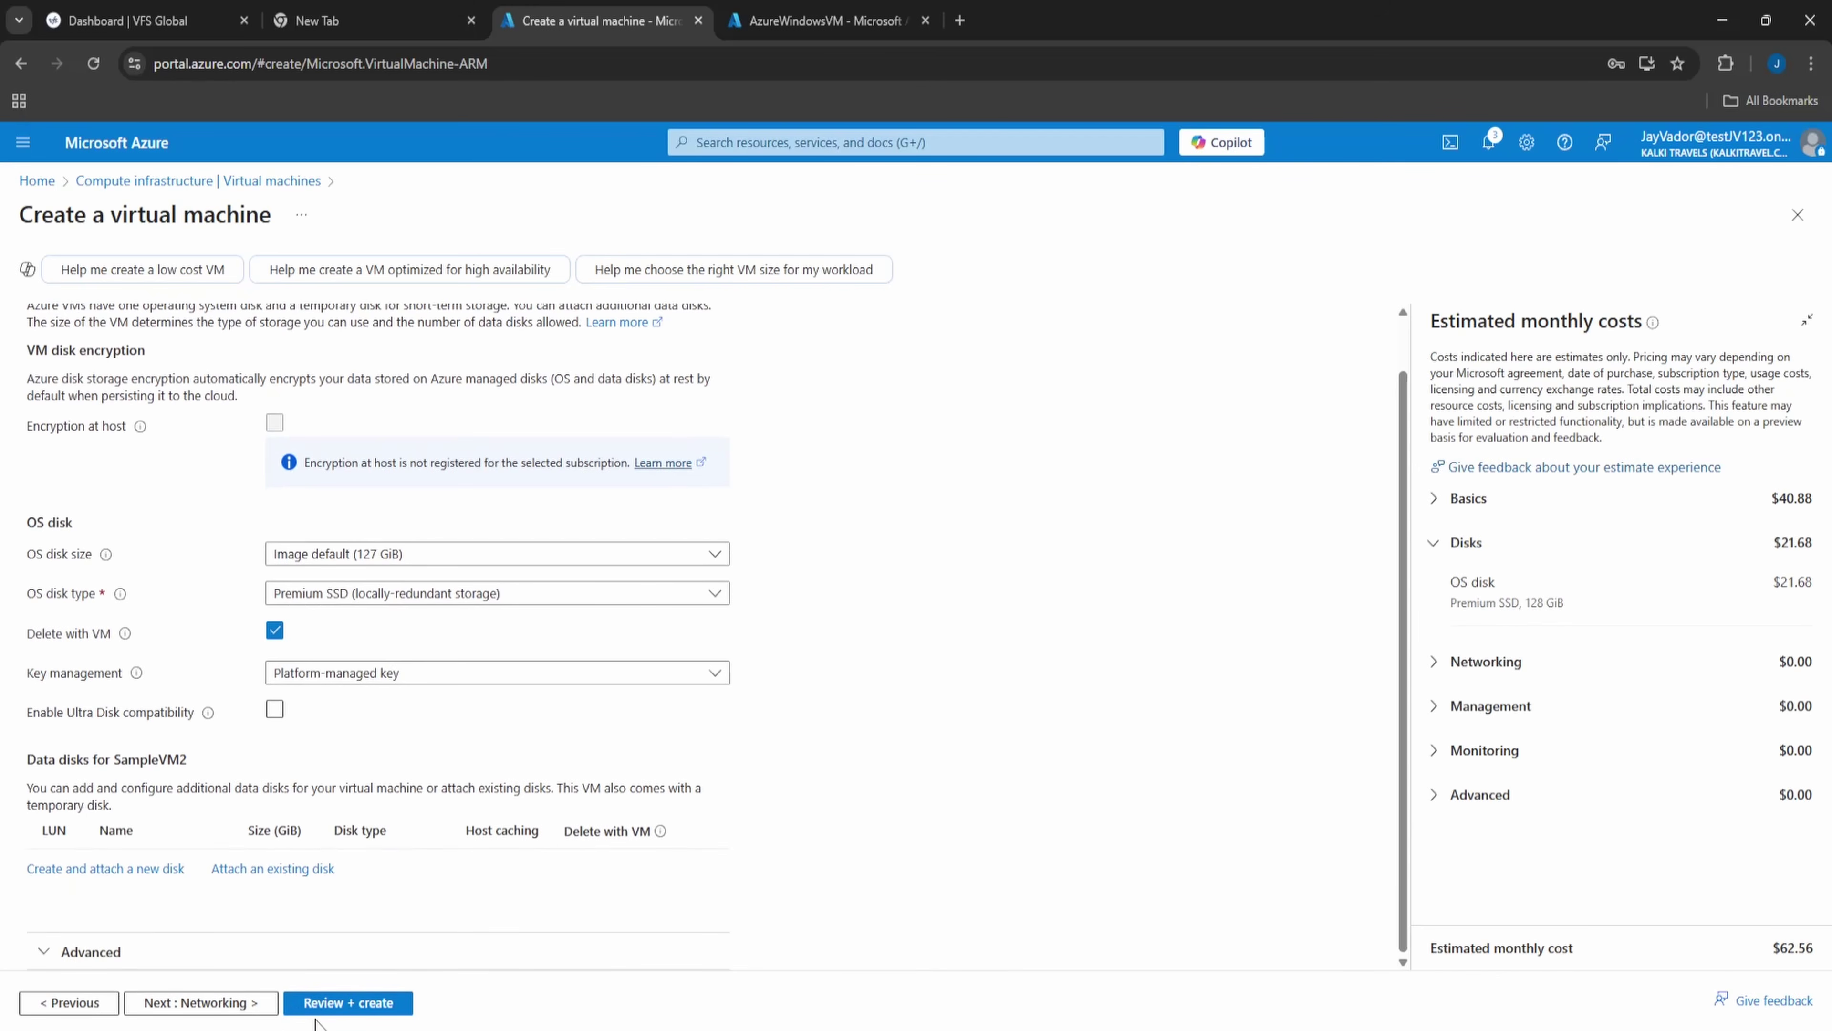
{"action": "left_click", "coordinate": [188, 1002]}
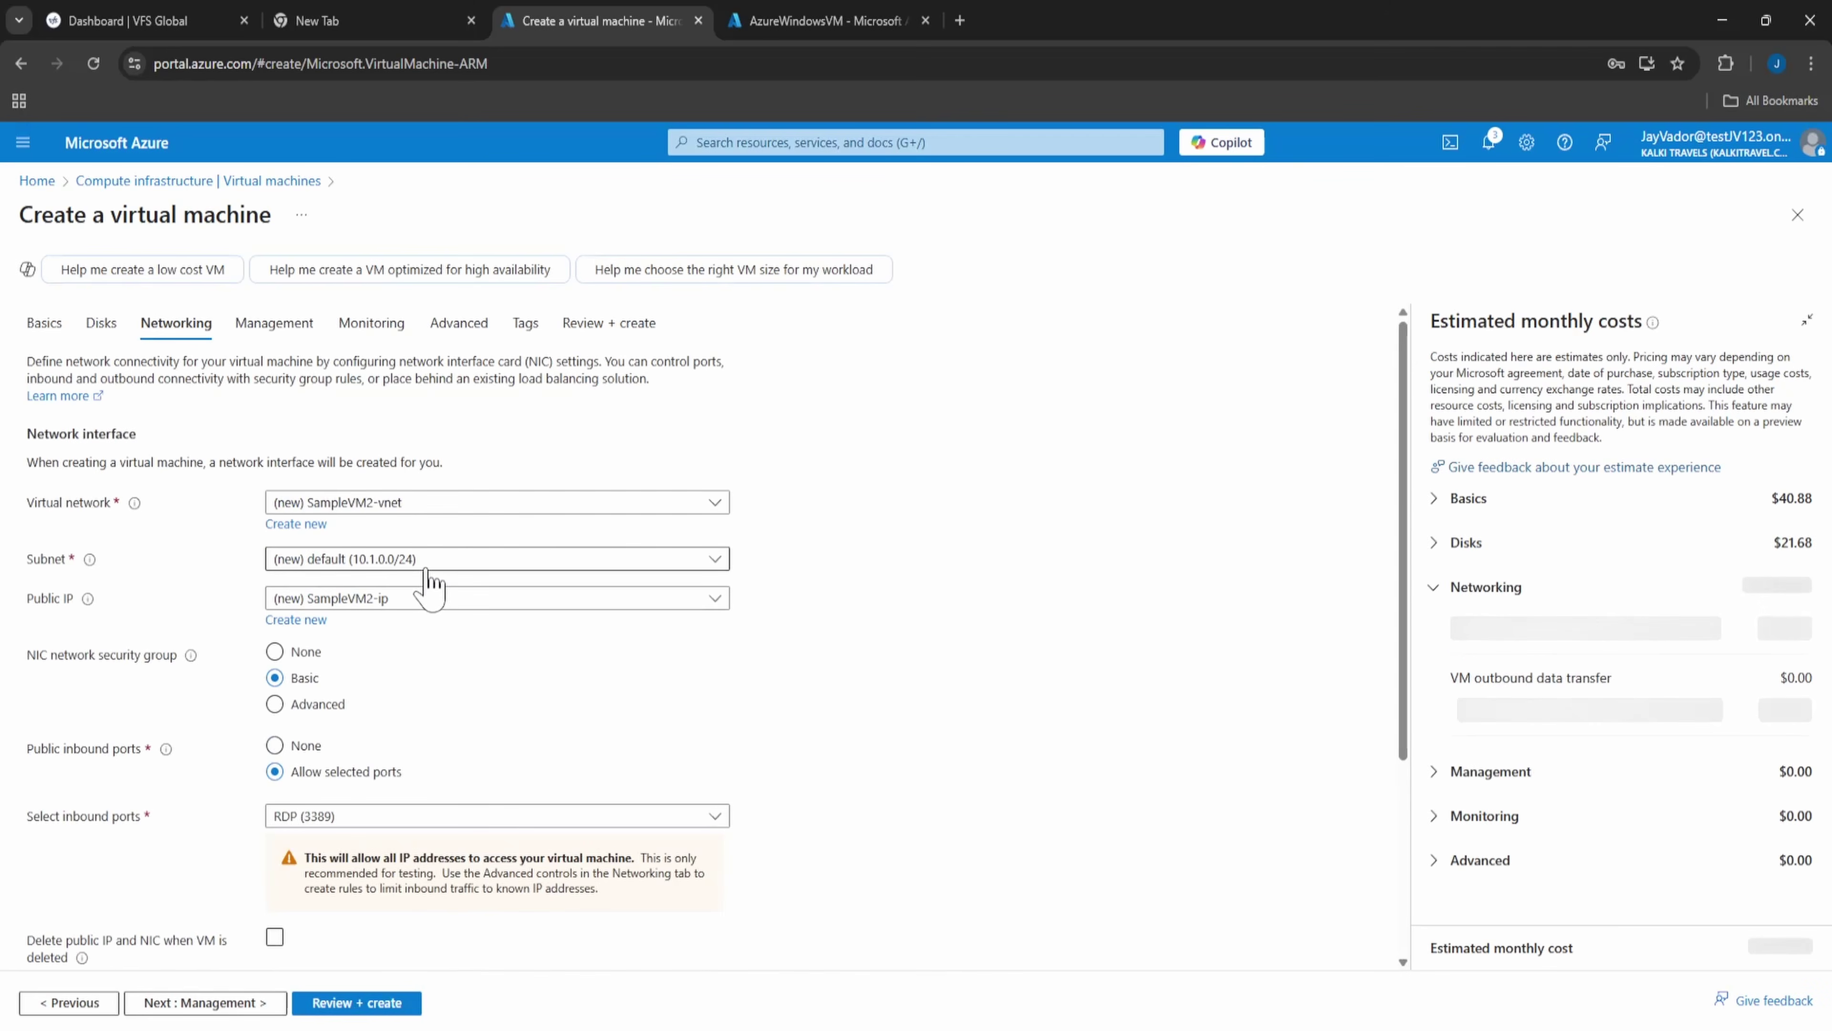
- Place the VM on AzureVMWindows-vnet's default2 subnet (10.0.27.0/24)
{"action": "left_click", "coordinate": [426, 570]}
{"action": "left_click", "coordinate": [1043, 635]}
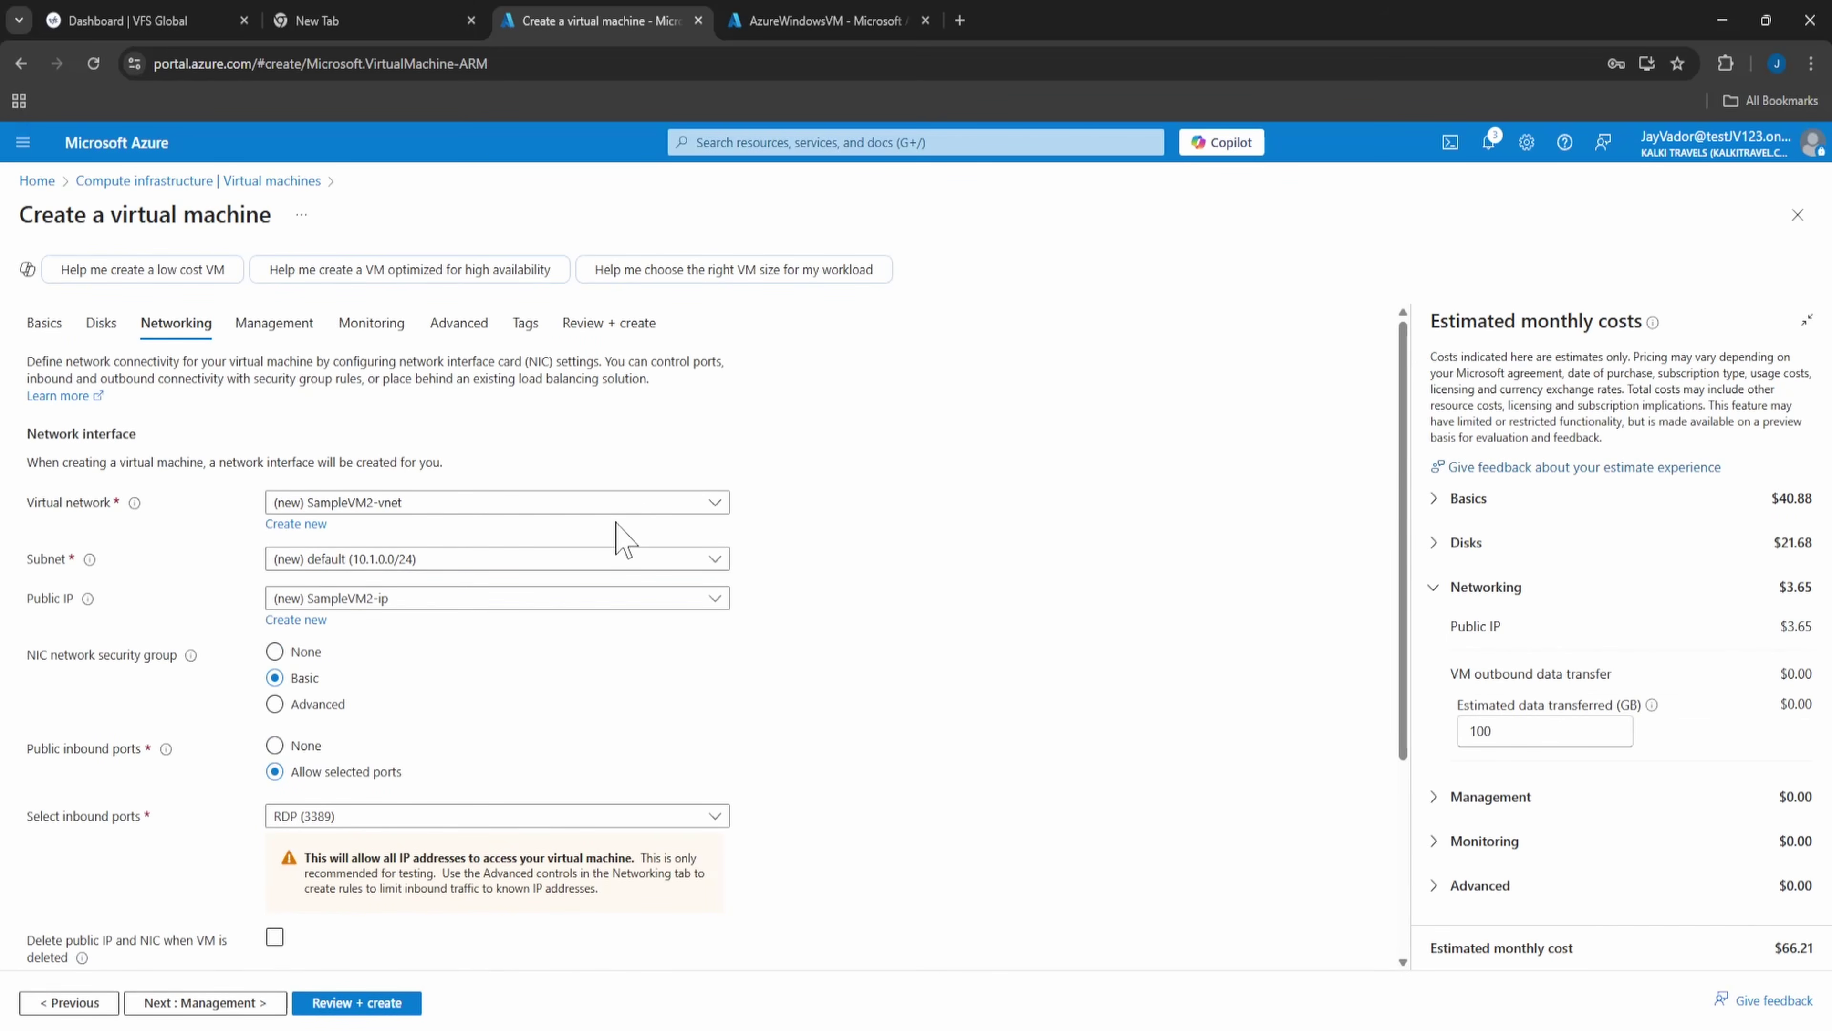
{"action": "left_click", "coordinate": [614, 505]}
{"action": "left_click", "coordinate": [483, 637]}
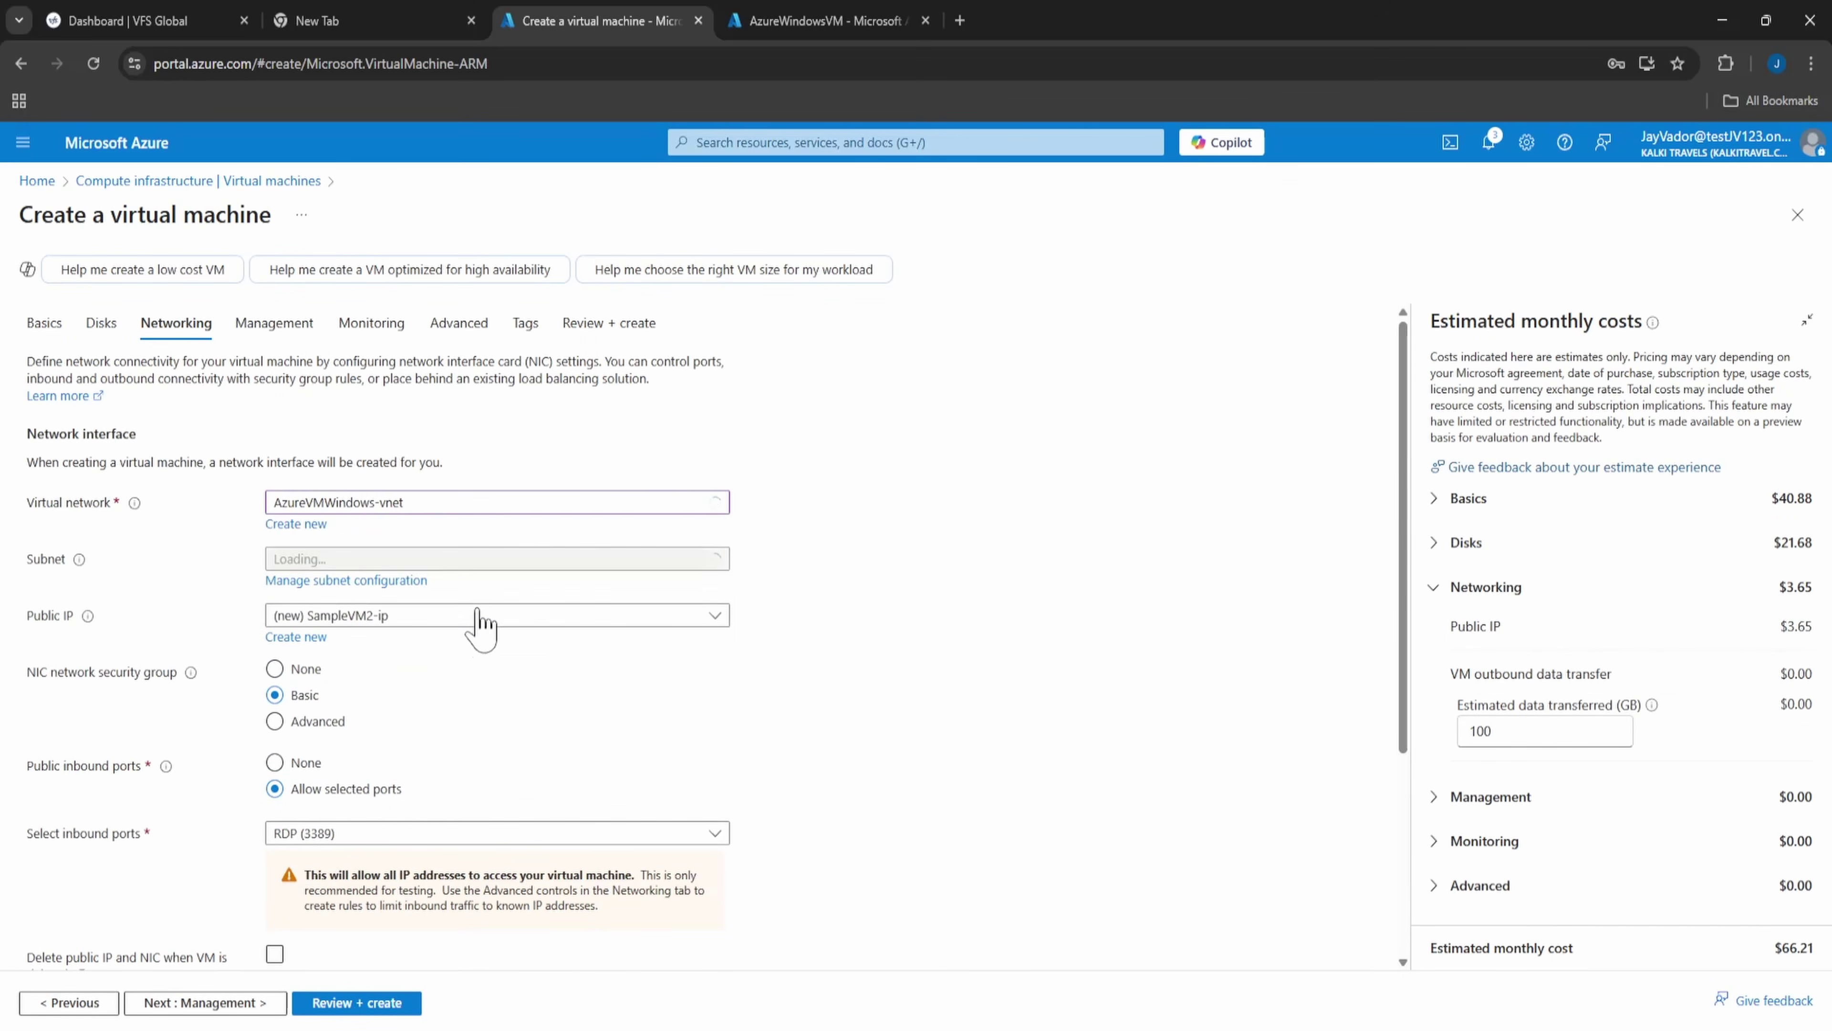
{"action": "left_click", "coordinate": [492, 561]}
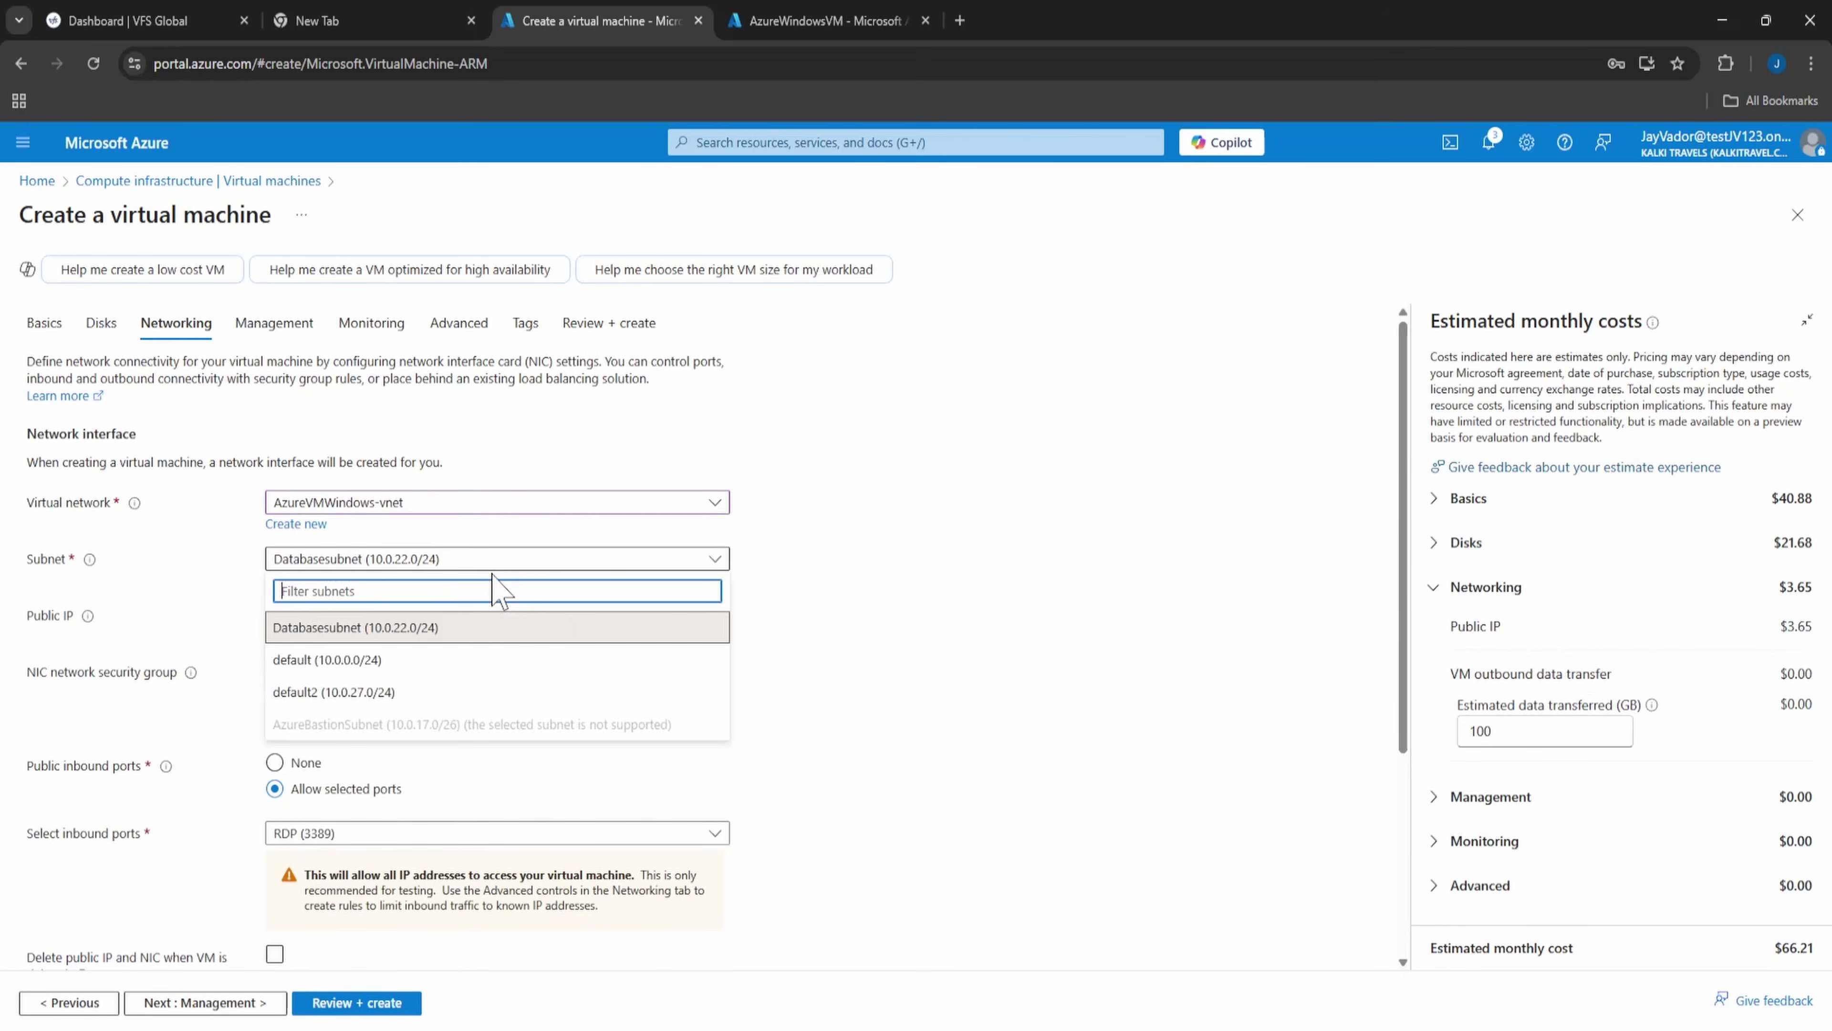
{"action": "left_click", "coordinate": [483, 692]}
- Keep the new public IP and set public inbound ports to None
{"action": "left_click", "coordinate": [501, 622]}
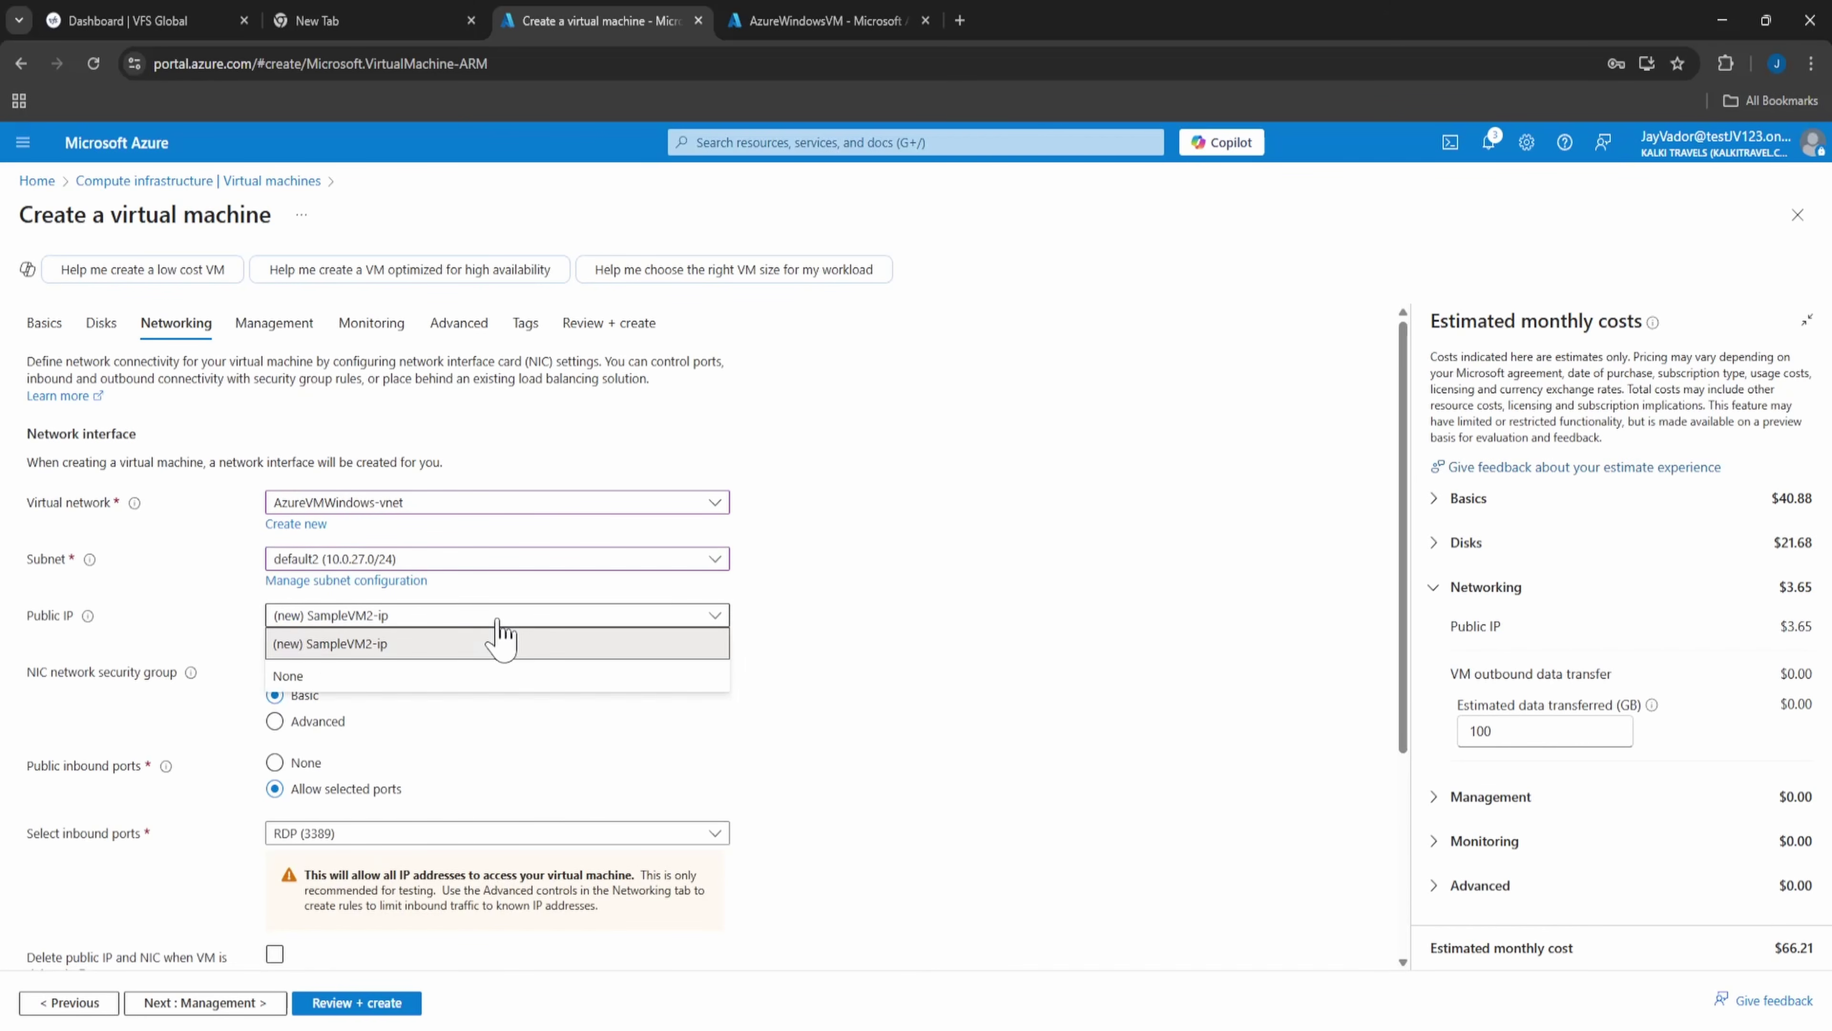
{"action": "left_click", "coordinate": [502, 641]}
{"action": "scroll", "coordinate": [483, 708], "scroll_direction": "down", "scroll_amount": 4}
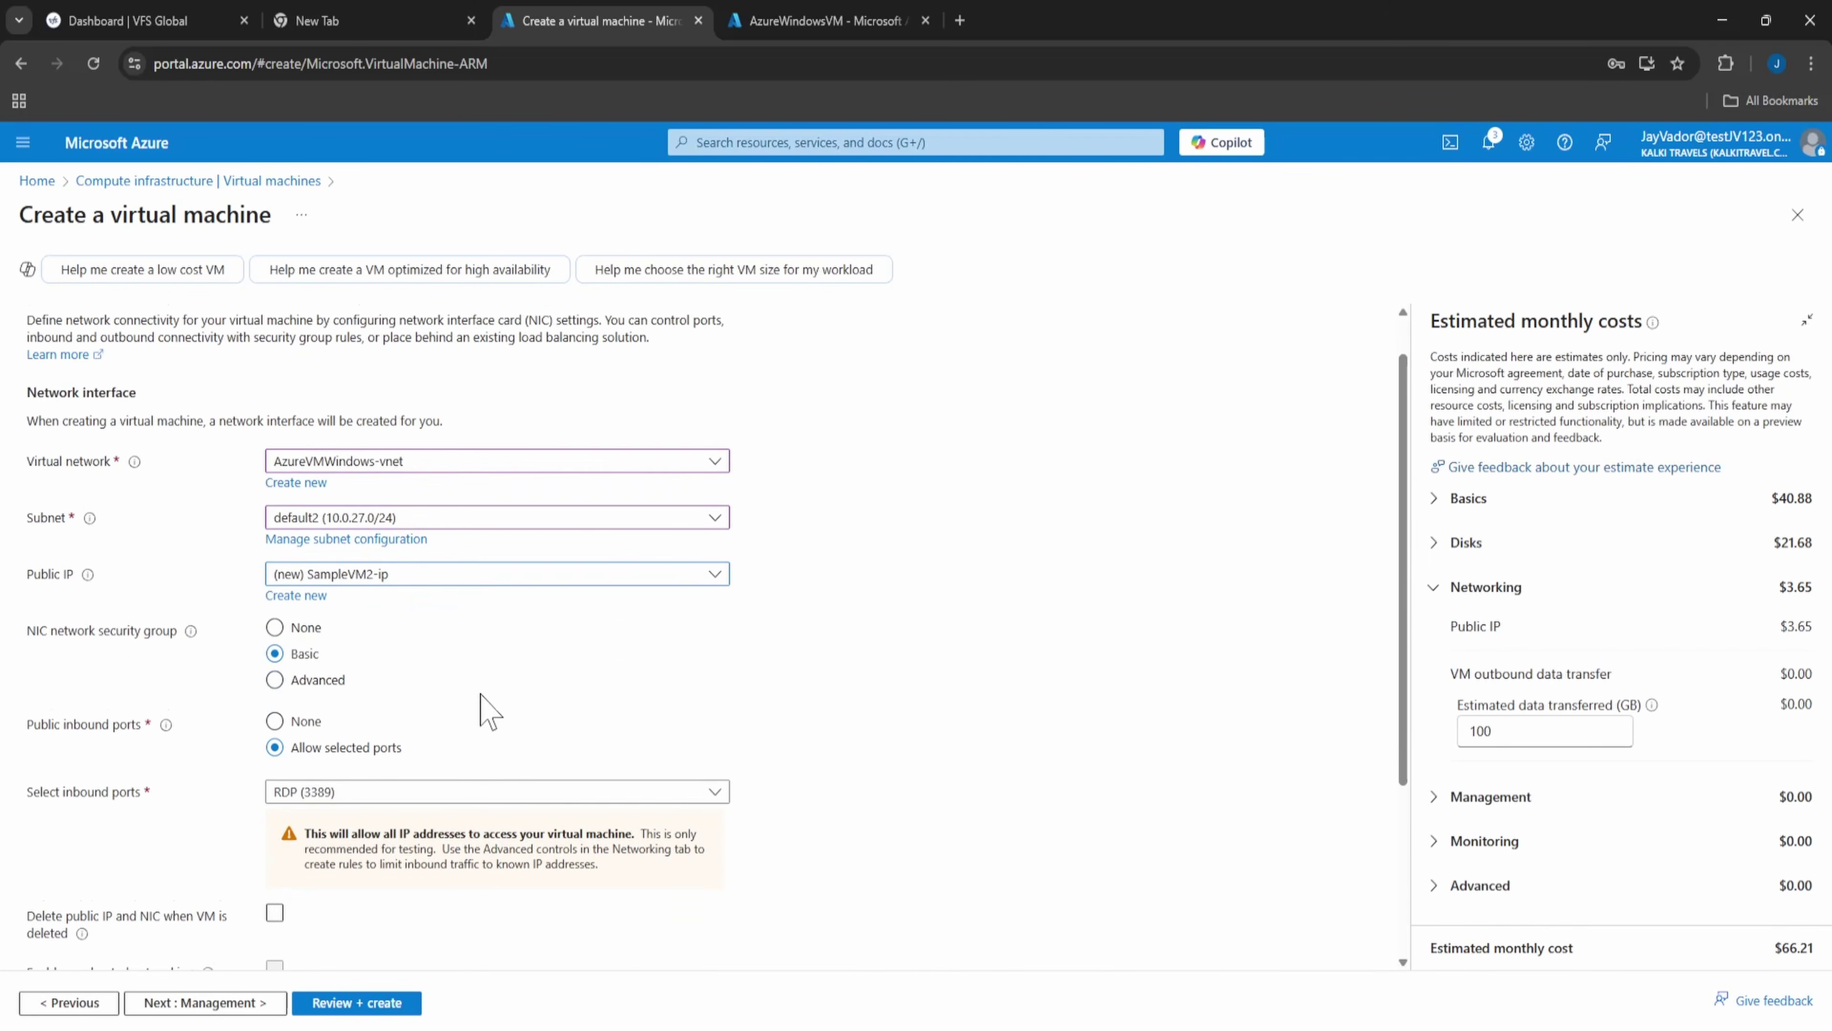
{"action": "left_click", "coordinate": [315, 658]}
{"action": "left_click", "coordinate": [315, 657]}
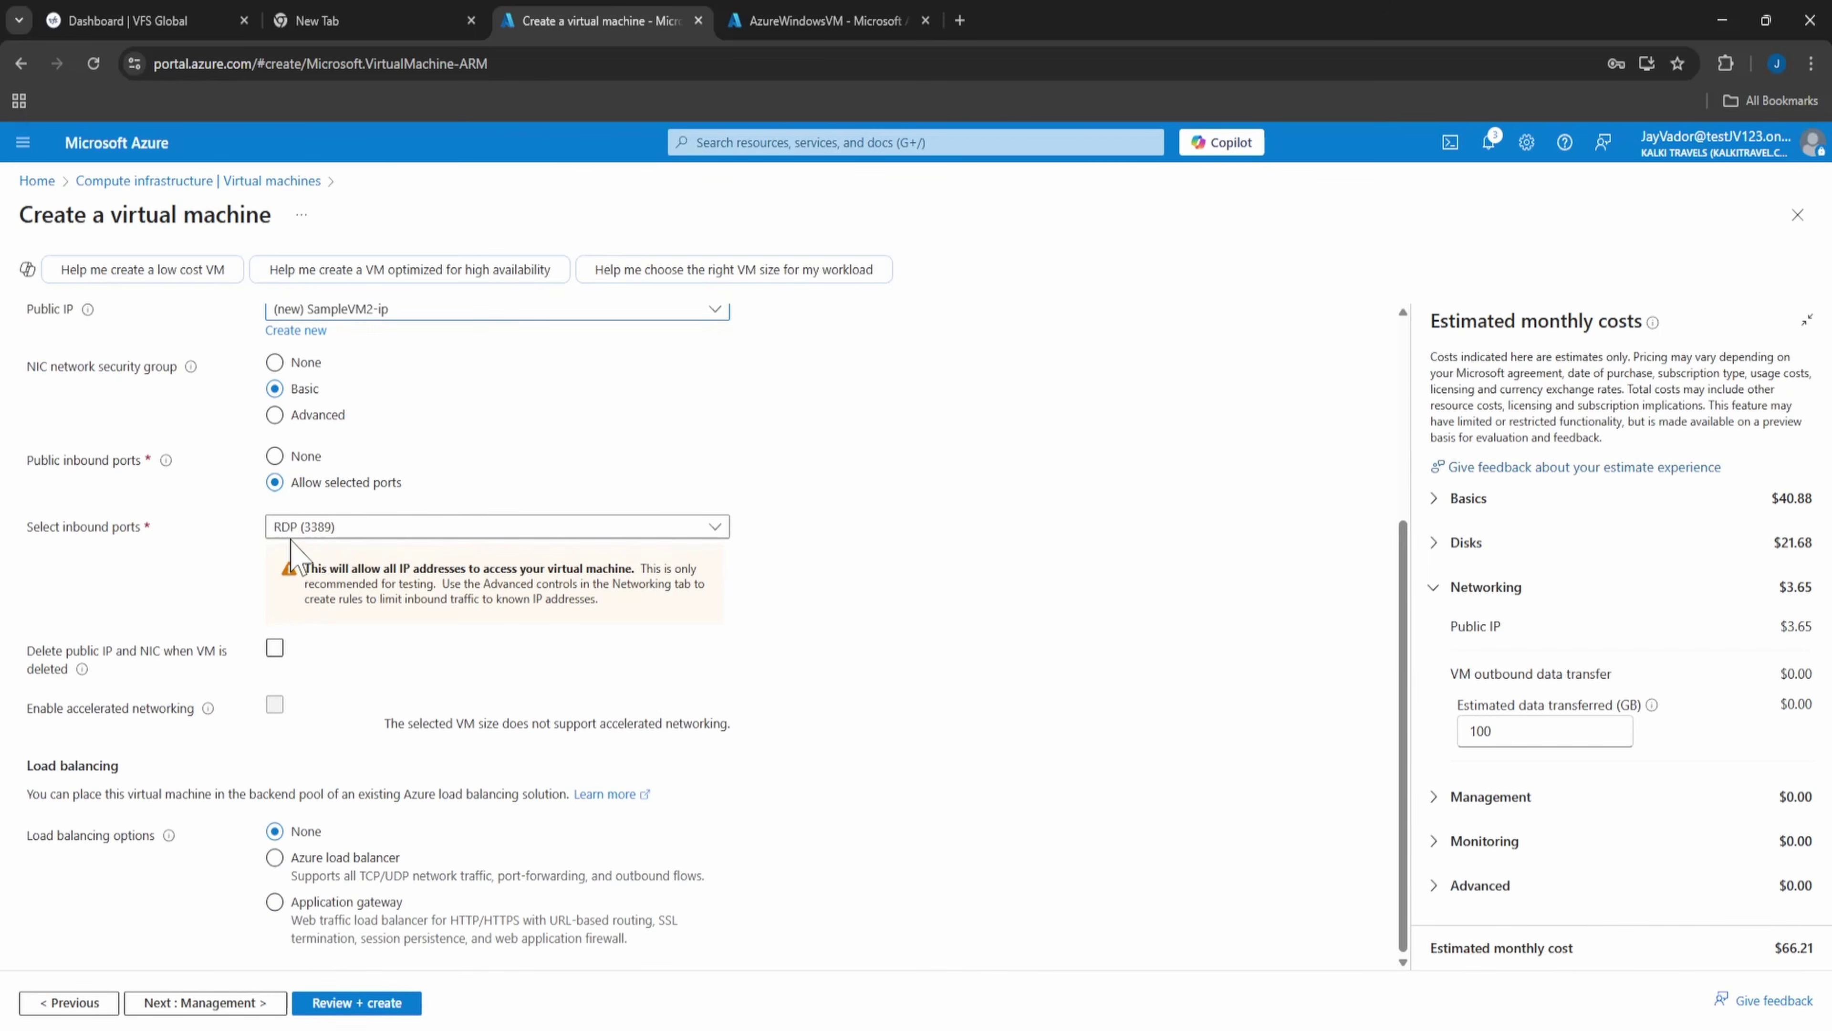
{"action": "left_click", "coordinate": [274, 455]}
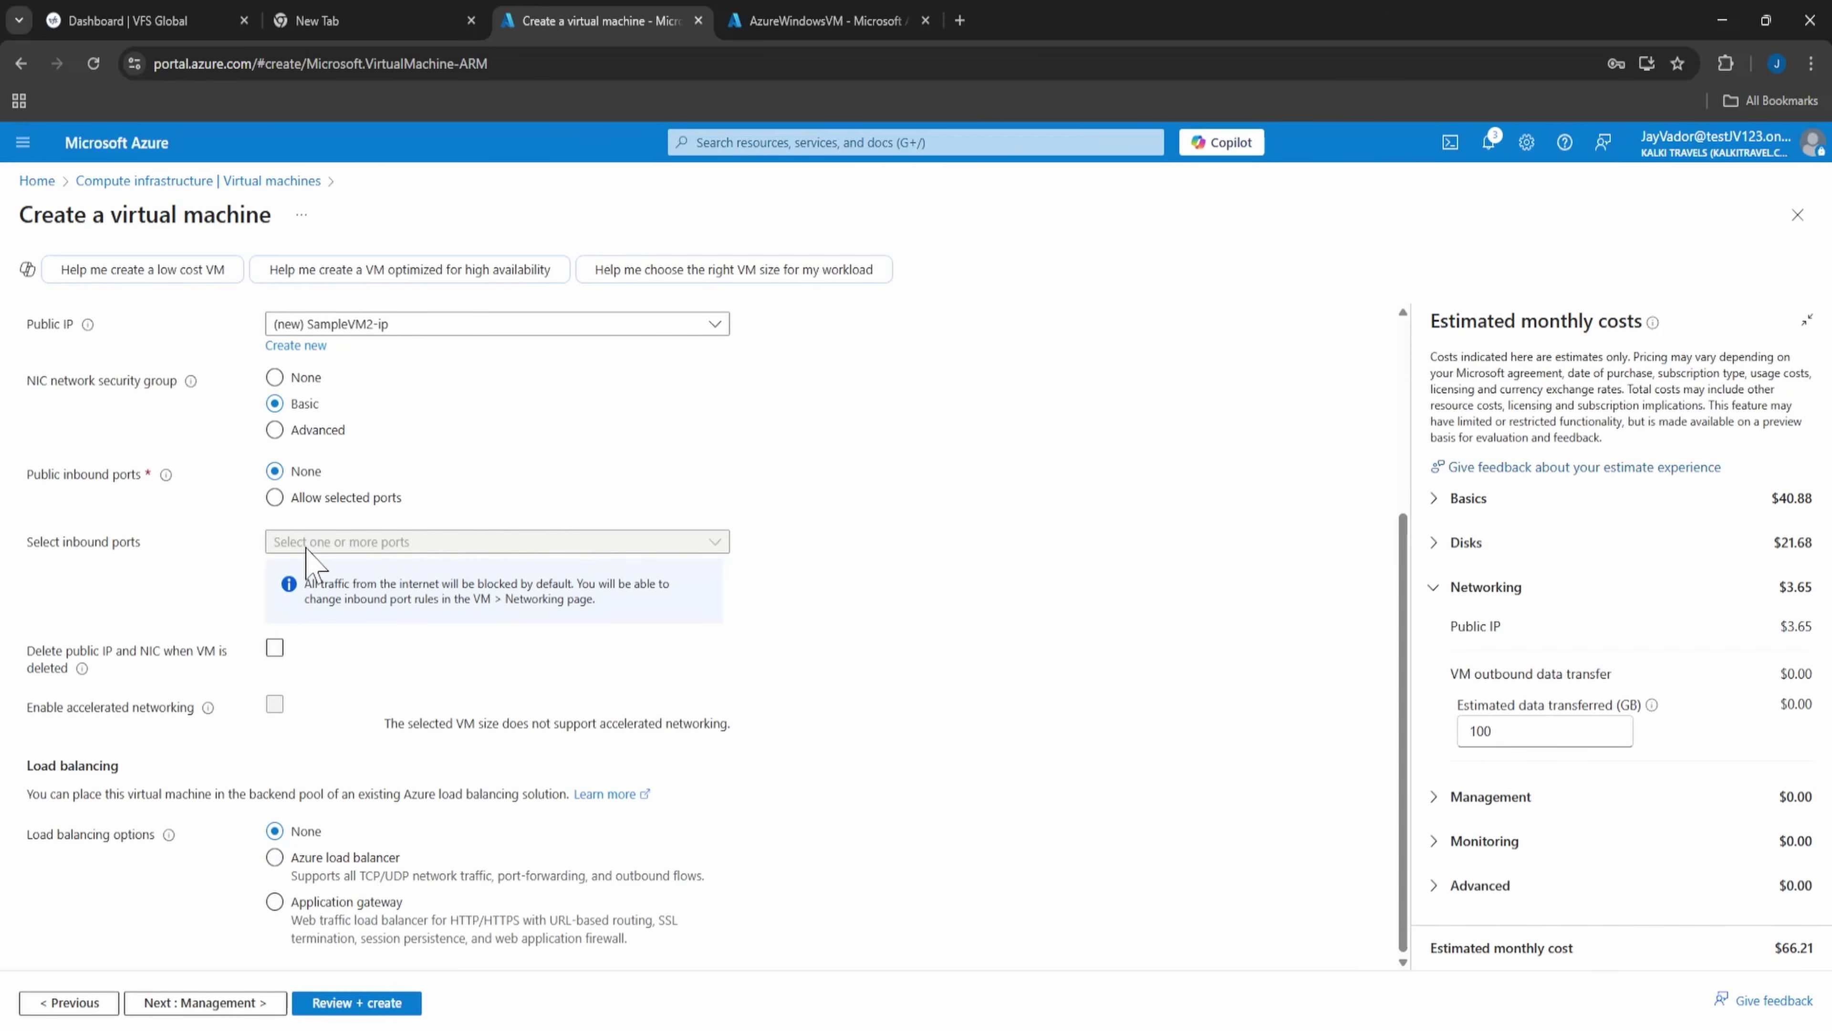
{"action": "left_click", "coordinate": [268, 1003]}
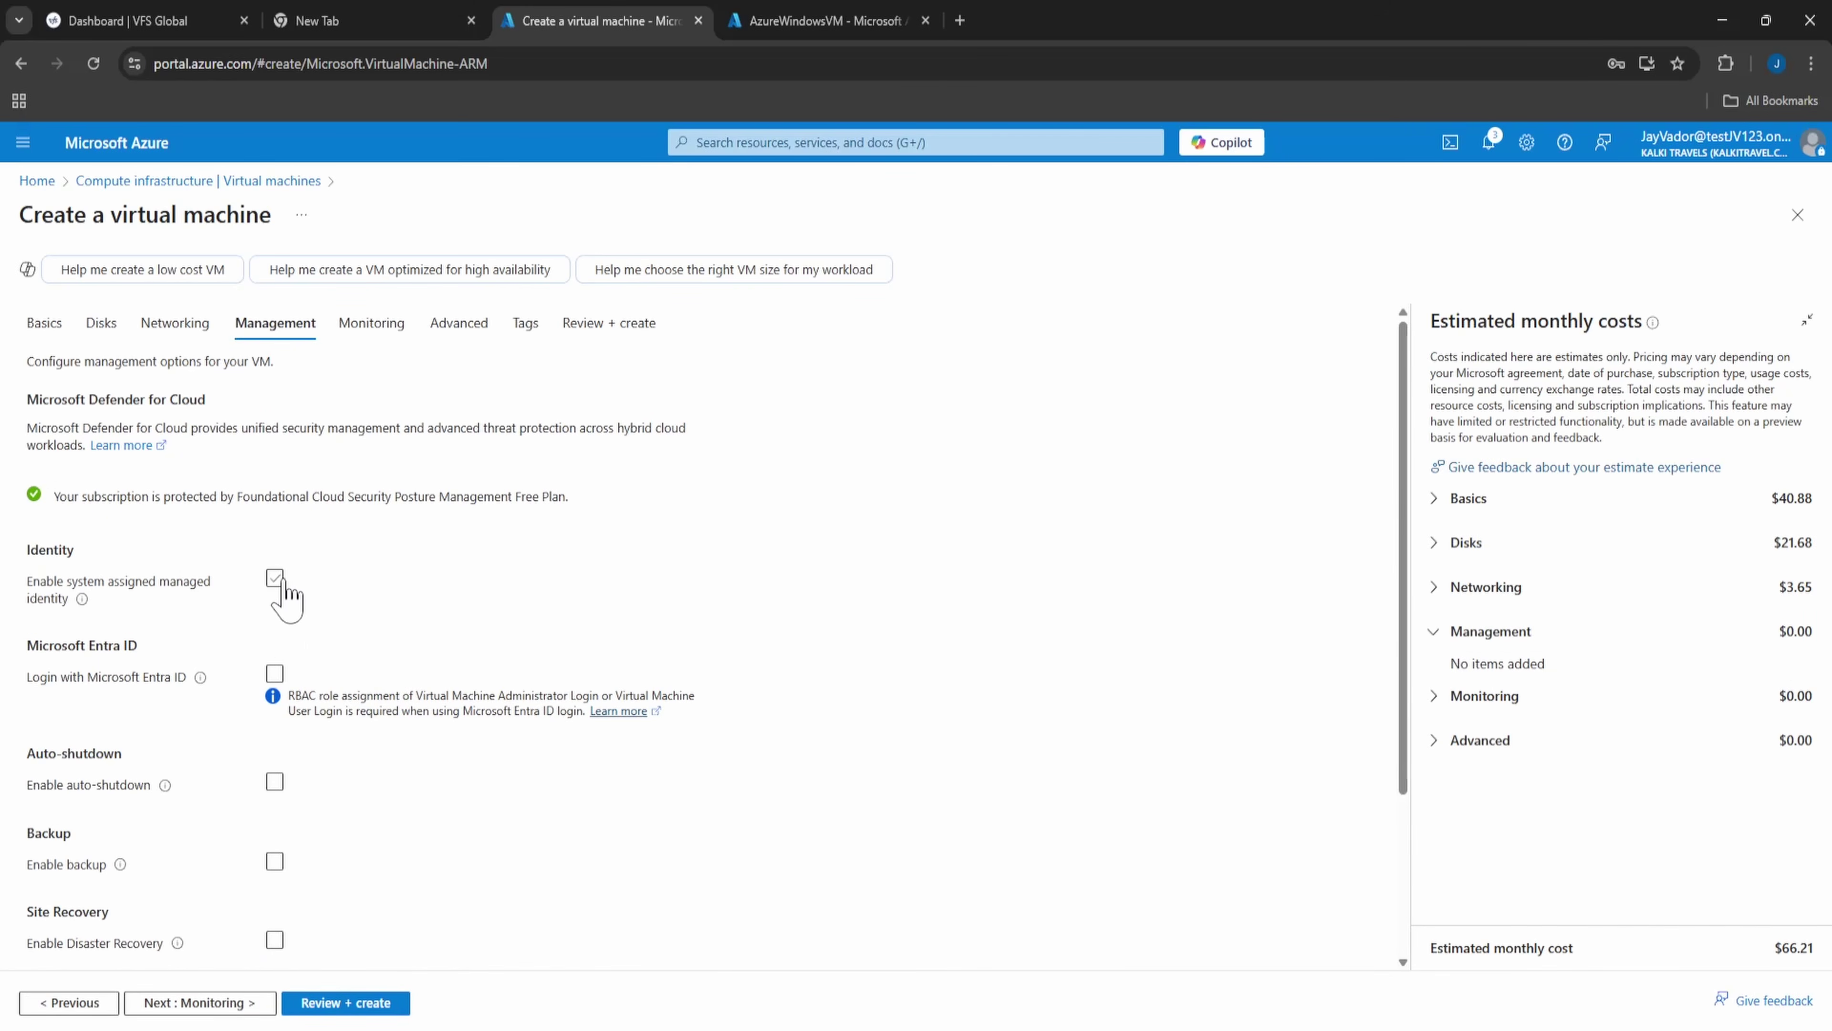
- Enable the system-assigned managed identity and login with Microsoft Entra ID
{"action": "left_click", "coordinate": [277, 581]}
{"action": "scroll", "coordinate": [184, 704], "scroll_direction": "down", "scroll_amount": 3}
{"action": "left_click", "coordinate": [275, 484]}
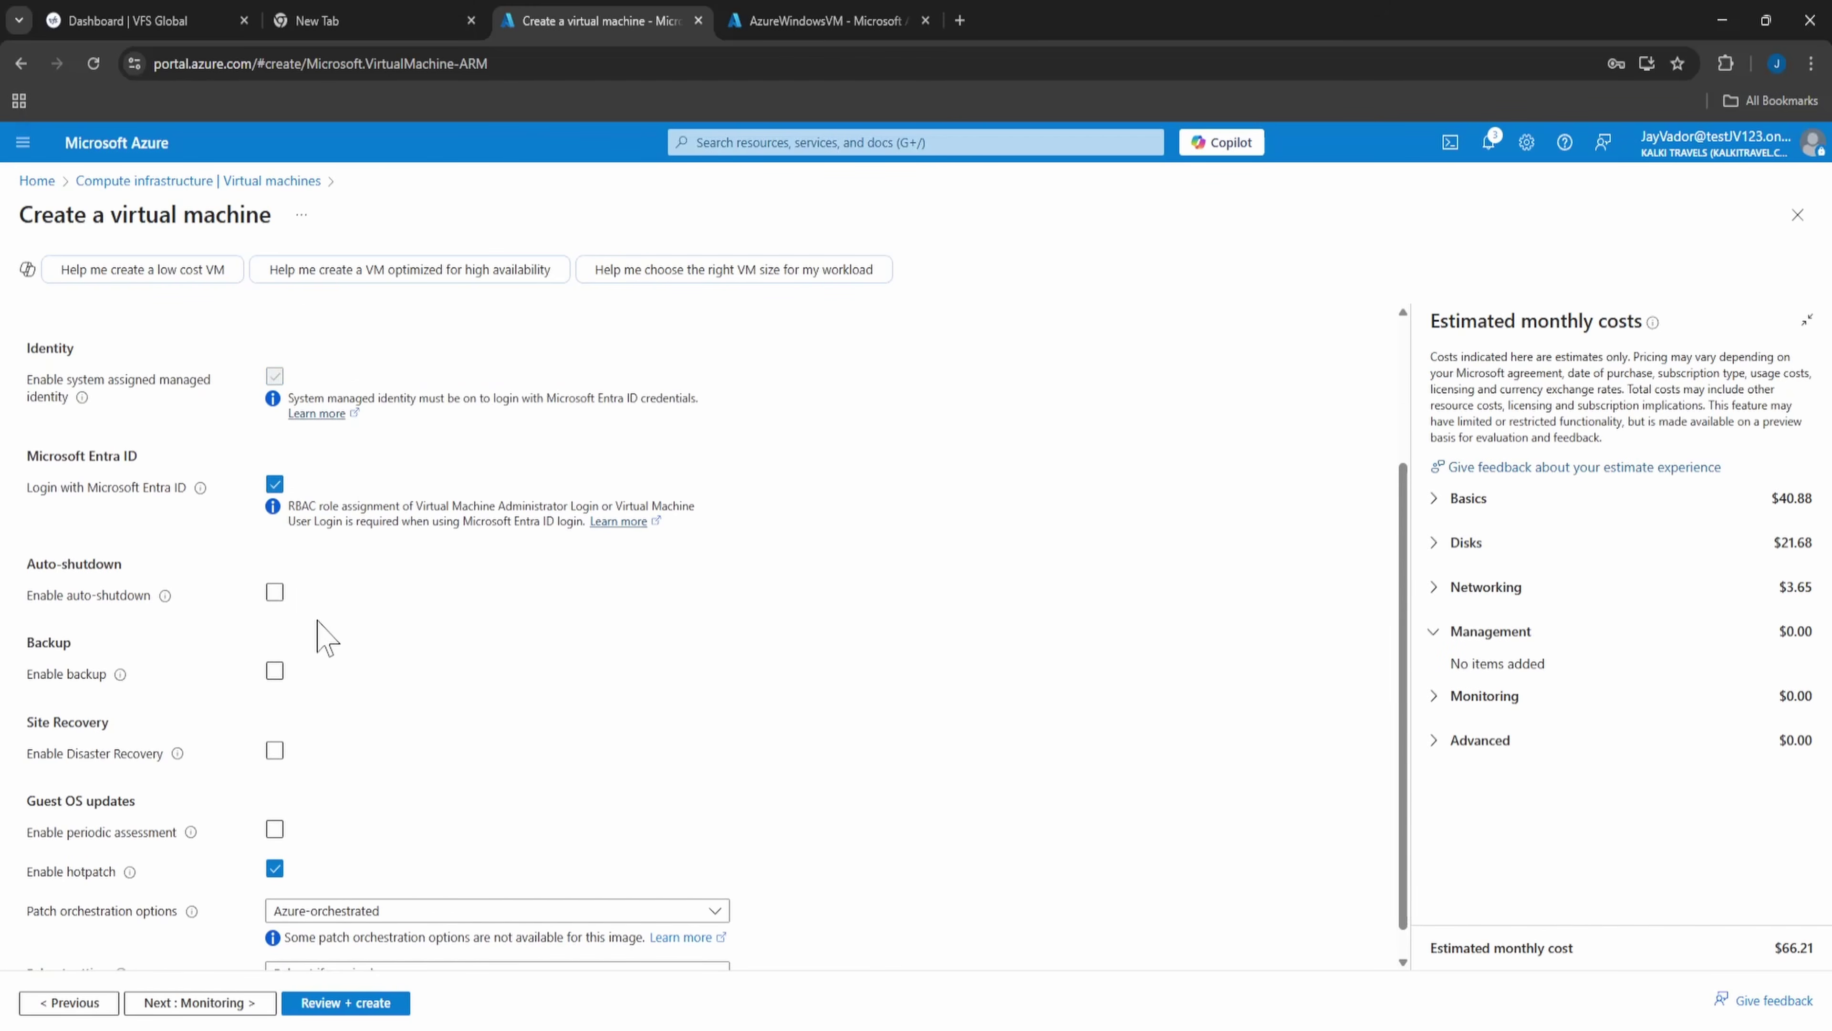
{"action": "left_click_drag", "start_coordinate": [399, 505], "coordinate": [707, 511]}
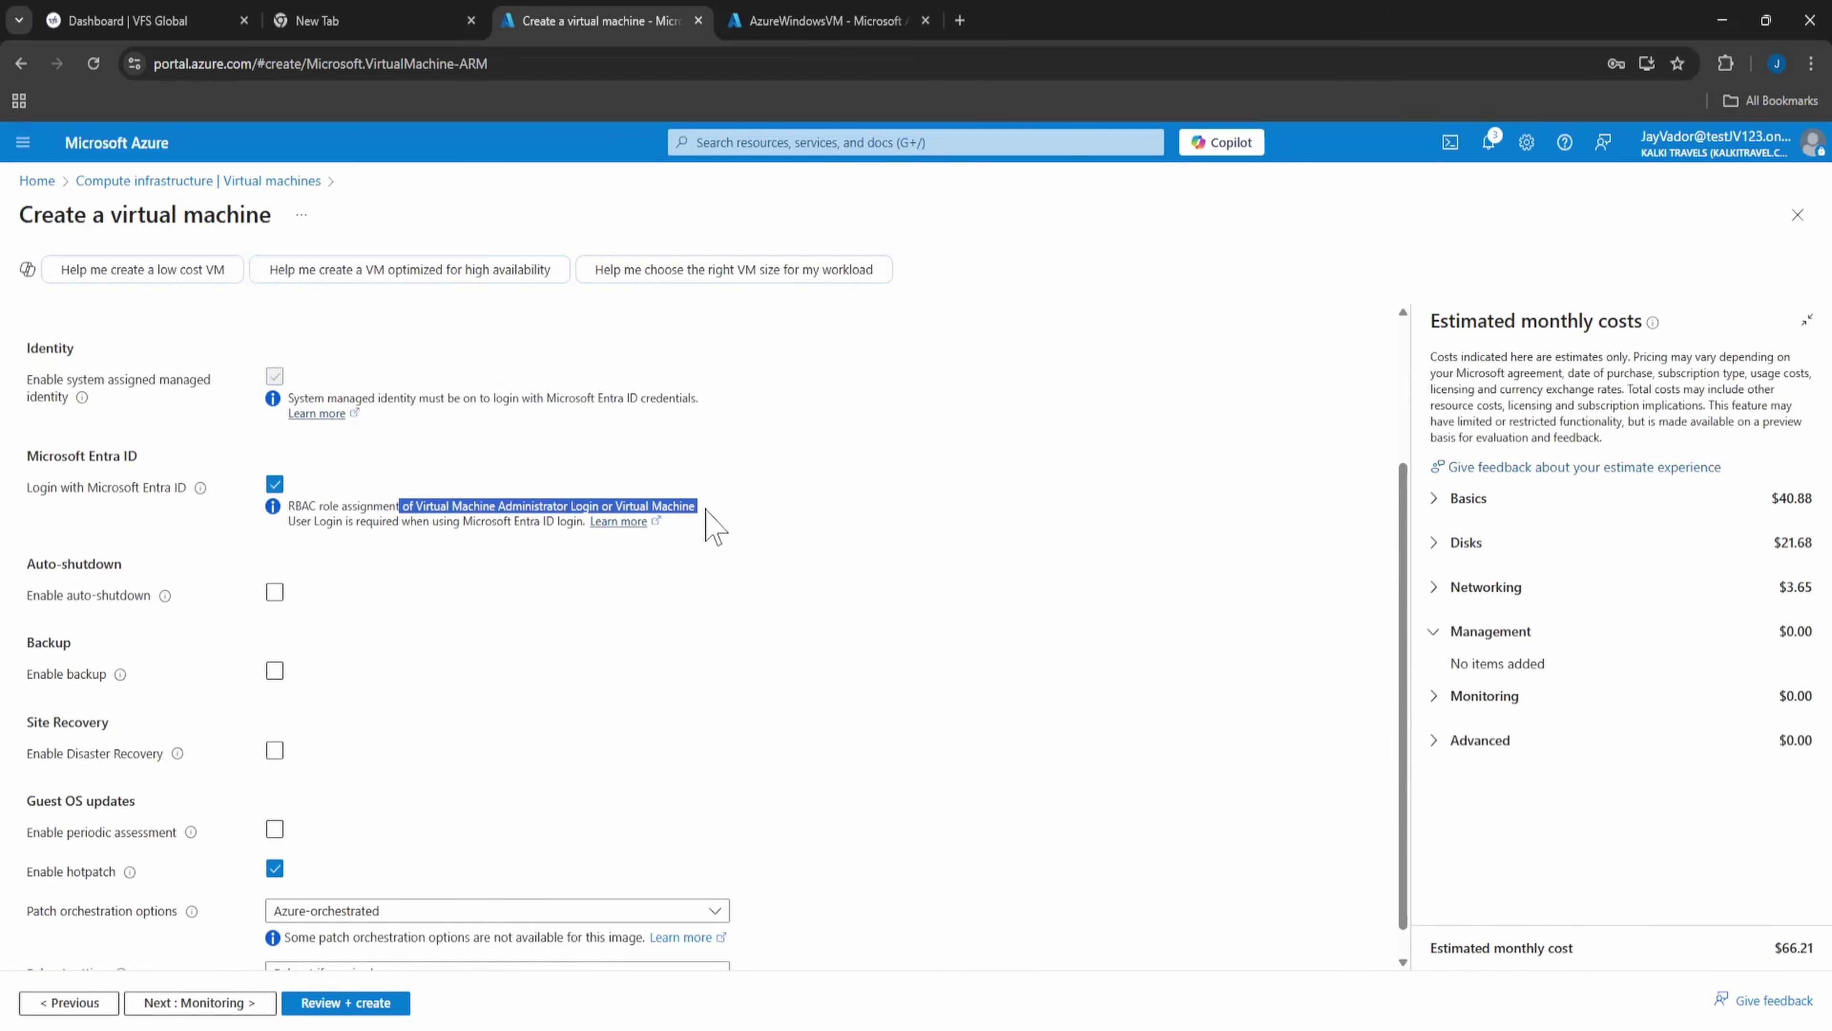
{"action": "left_click", "coordinate": [302, 547]}
{"action": "left_click", "coordinate": [274, 592]}
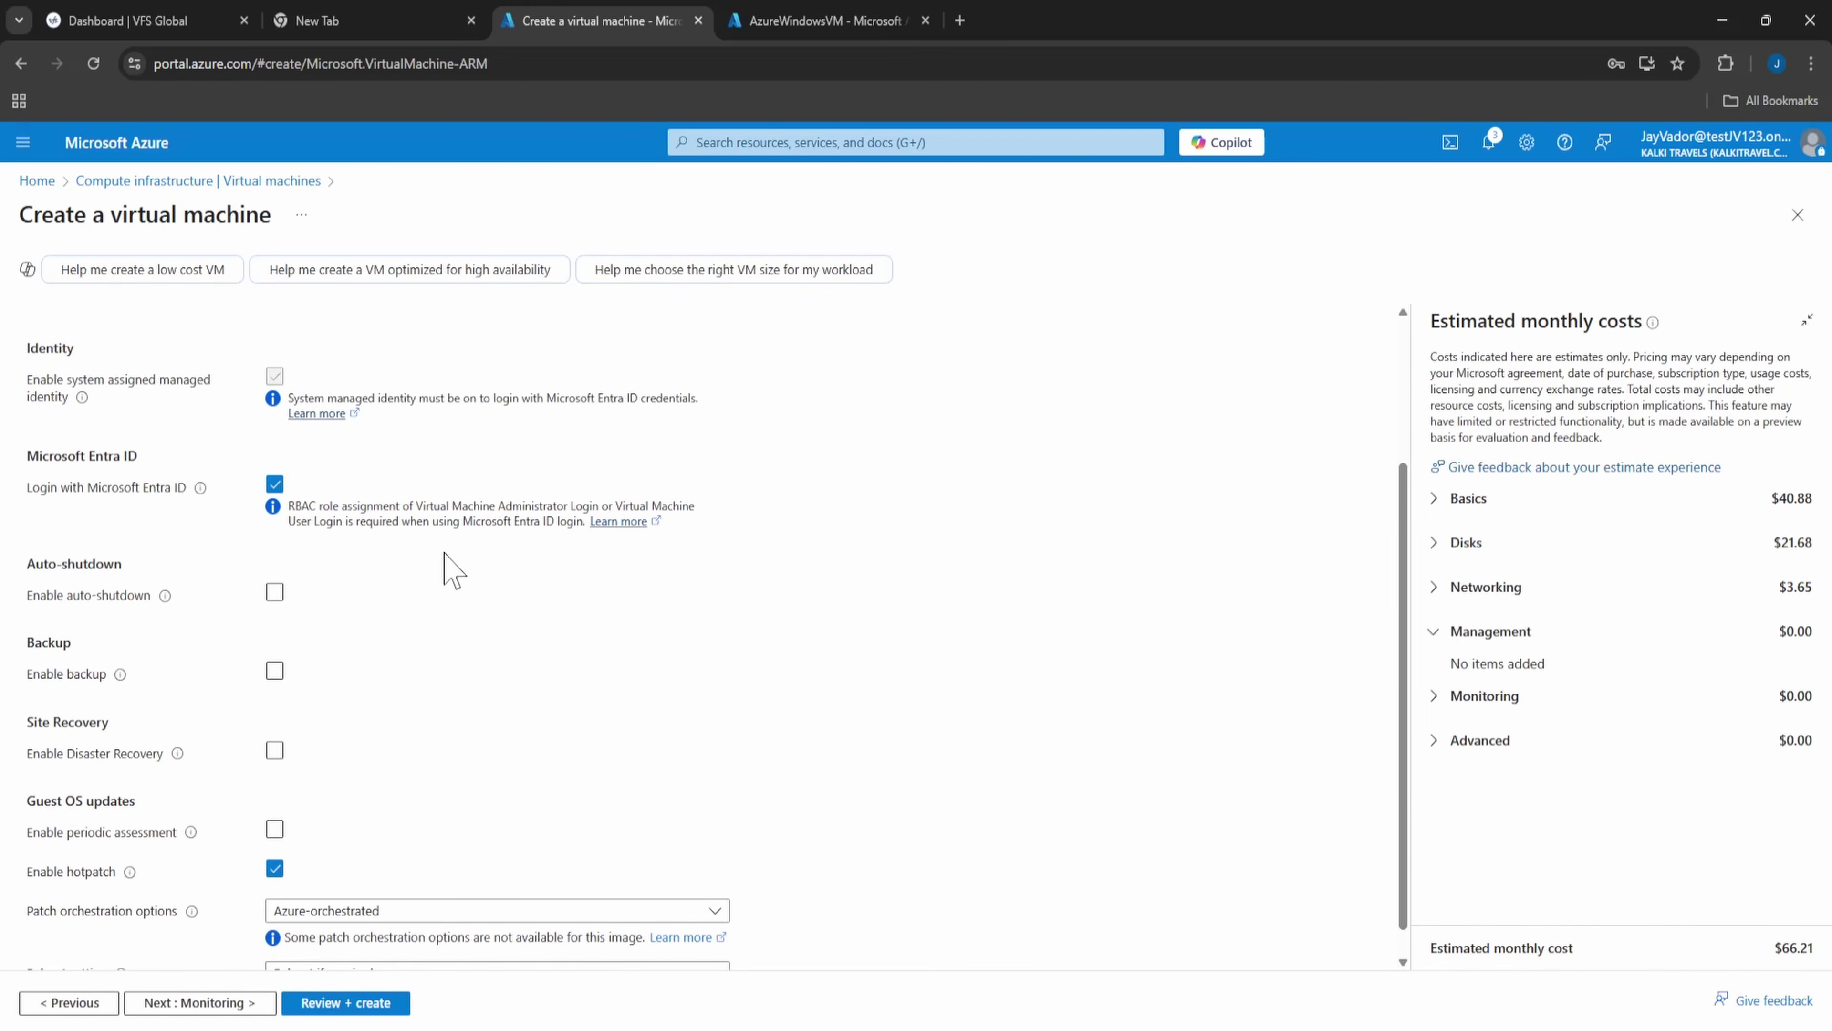
- Leave backup disabled for the VM and continue to Monitoring
{"action": "scroll", "coordinate": [363, 593], "scroll_direction": "down", "scroll_amount": 1}
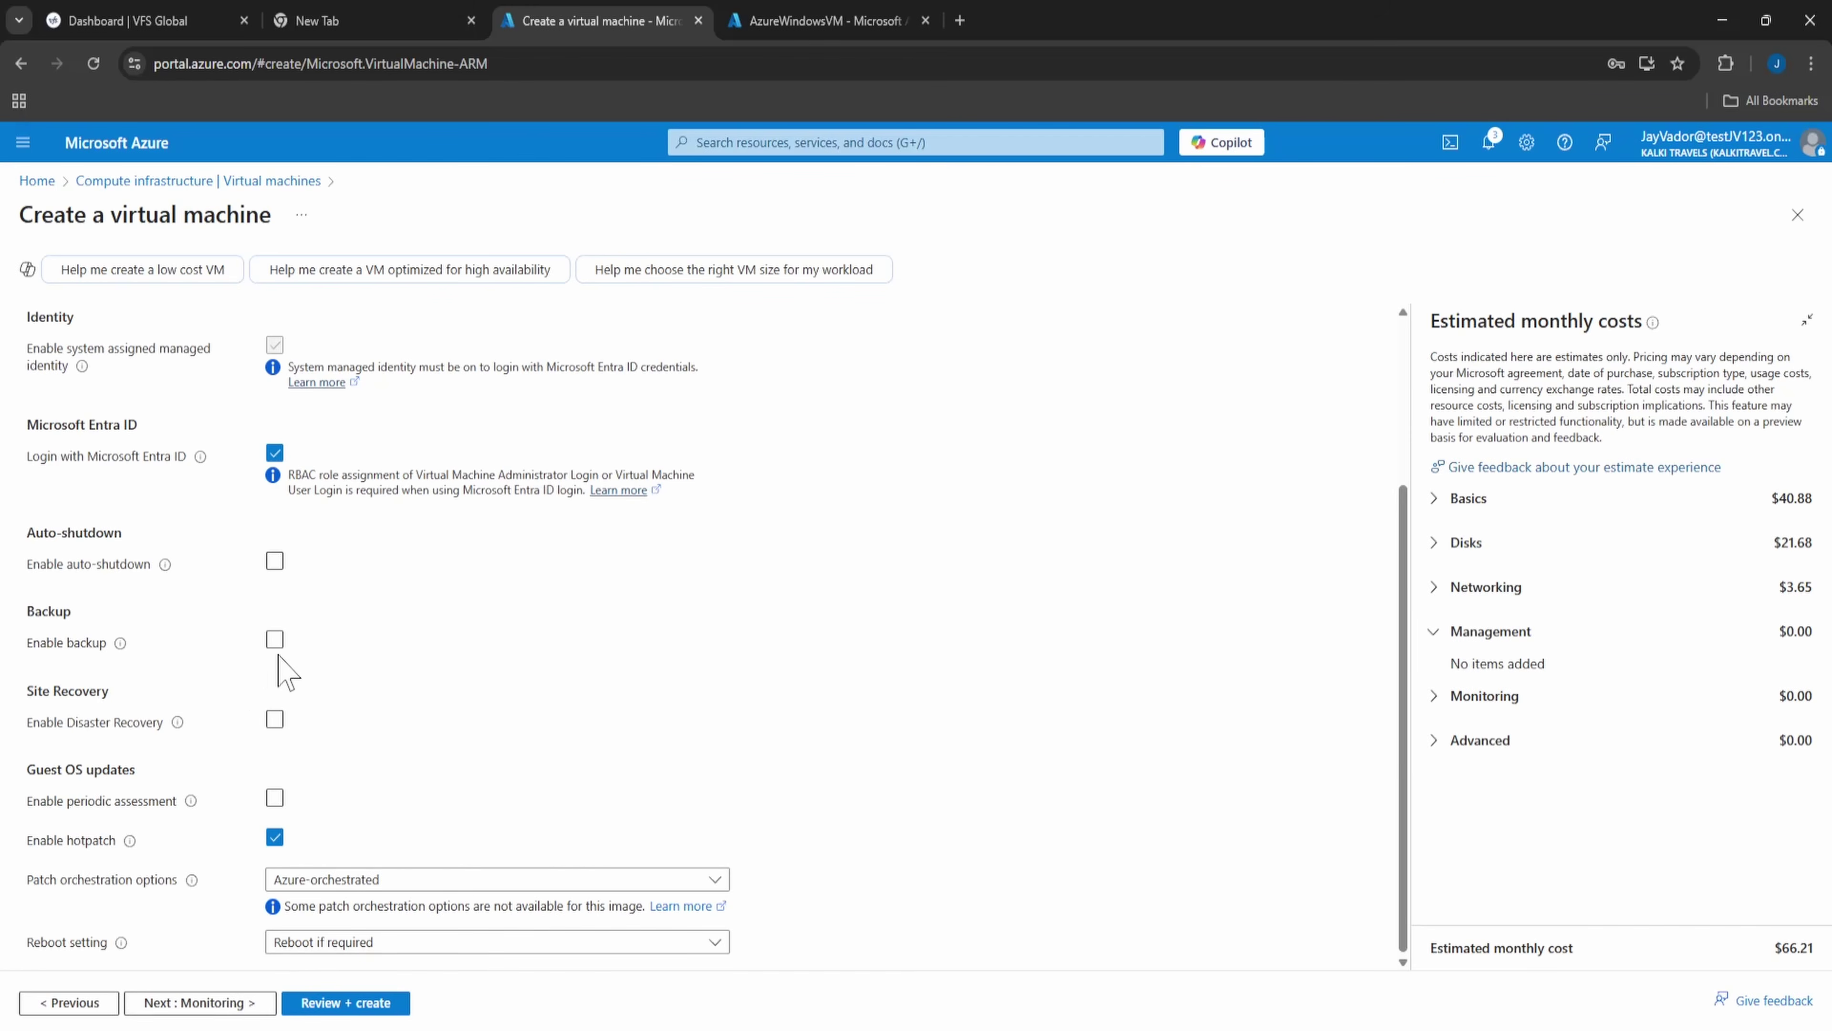
{"action": "left_click", "coordinate": [273, 639]}
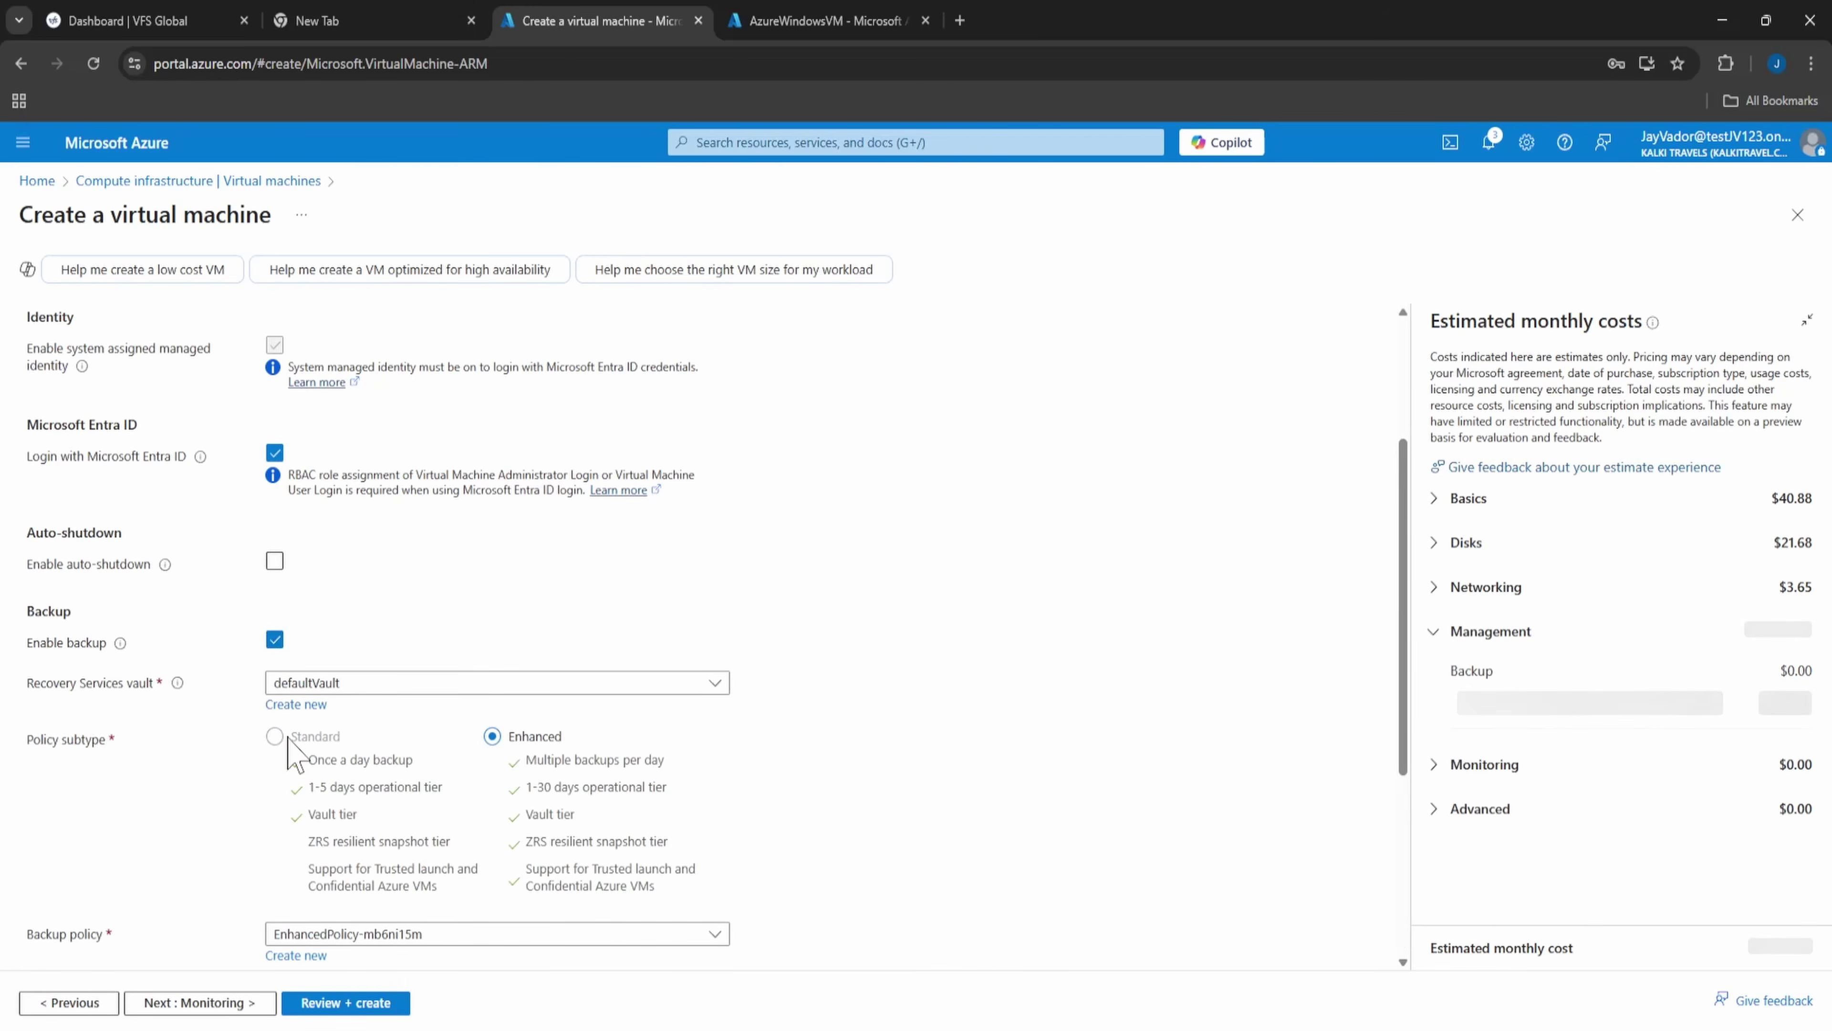
{"action": "left_click", "coordinate": [274, 639]}
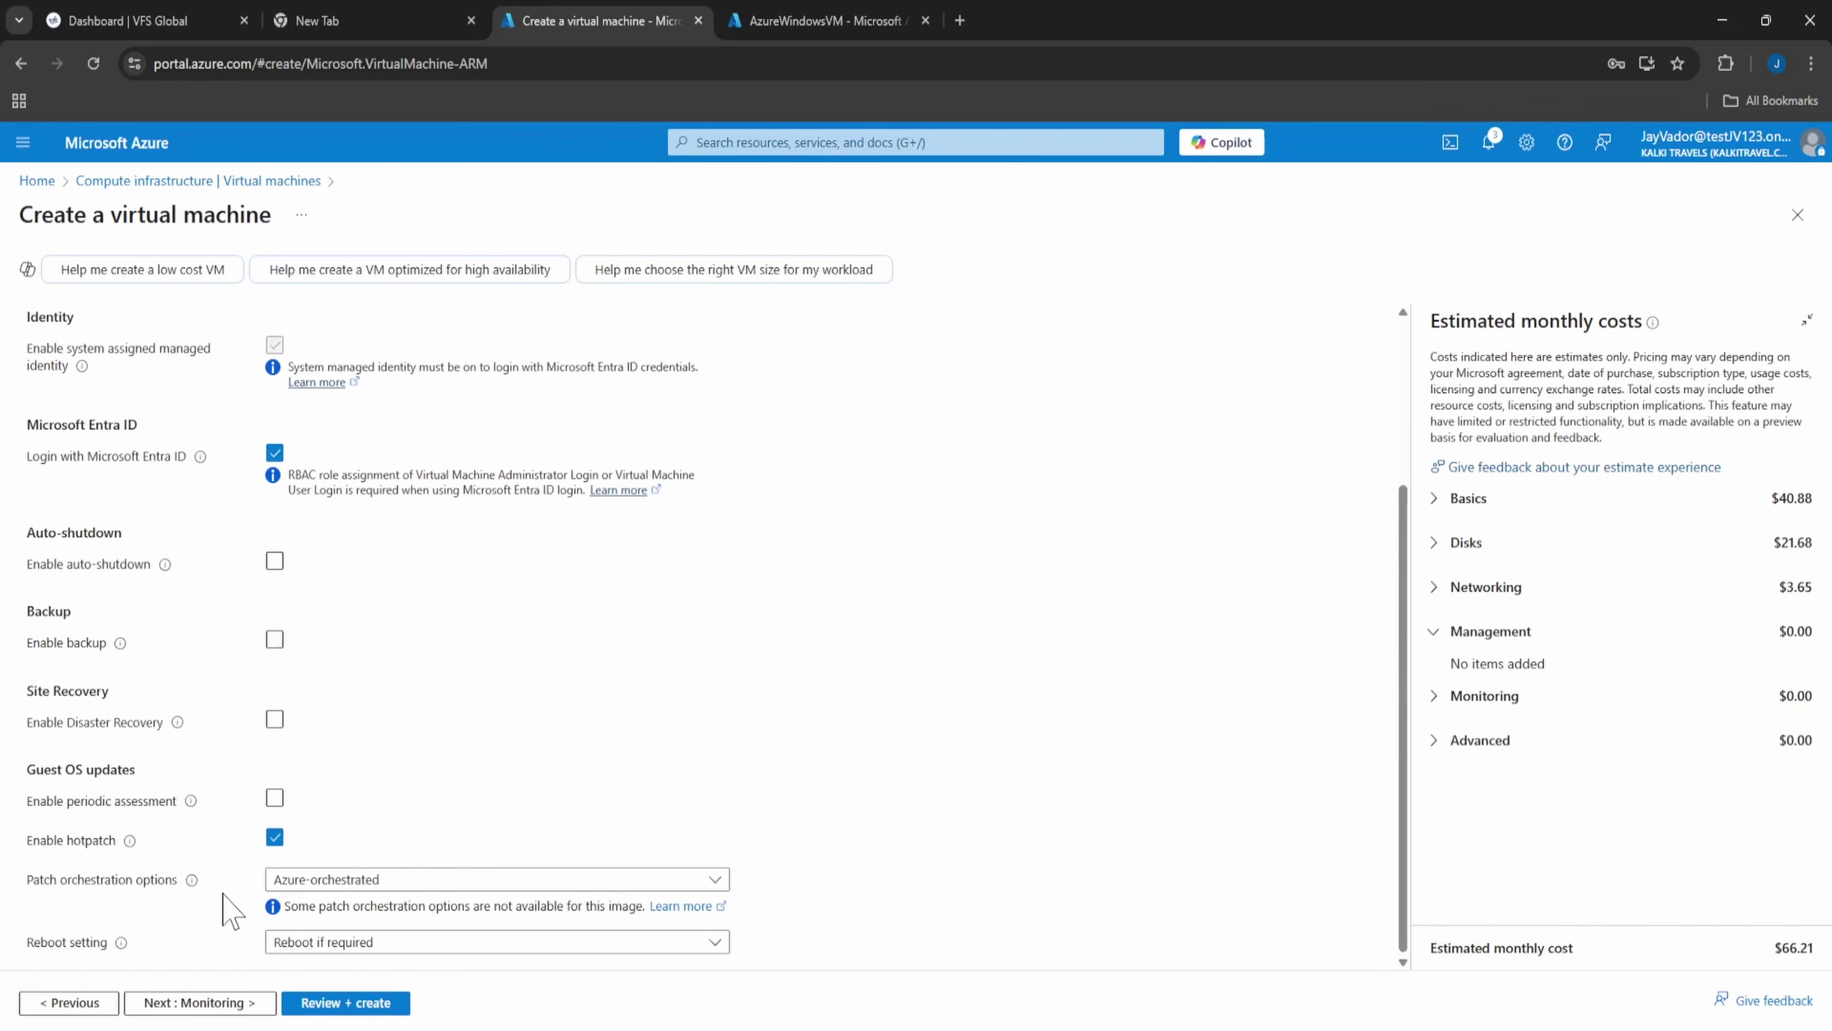
{"action": "left_click", "coordinate": [193, 1004]}
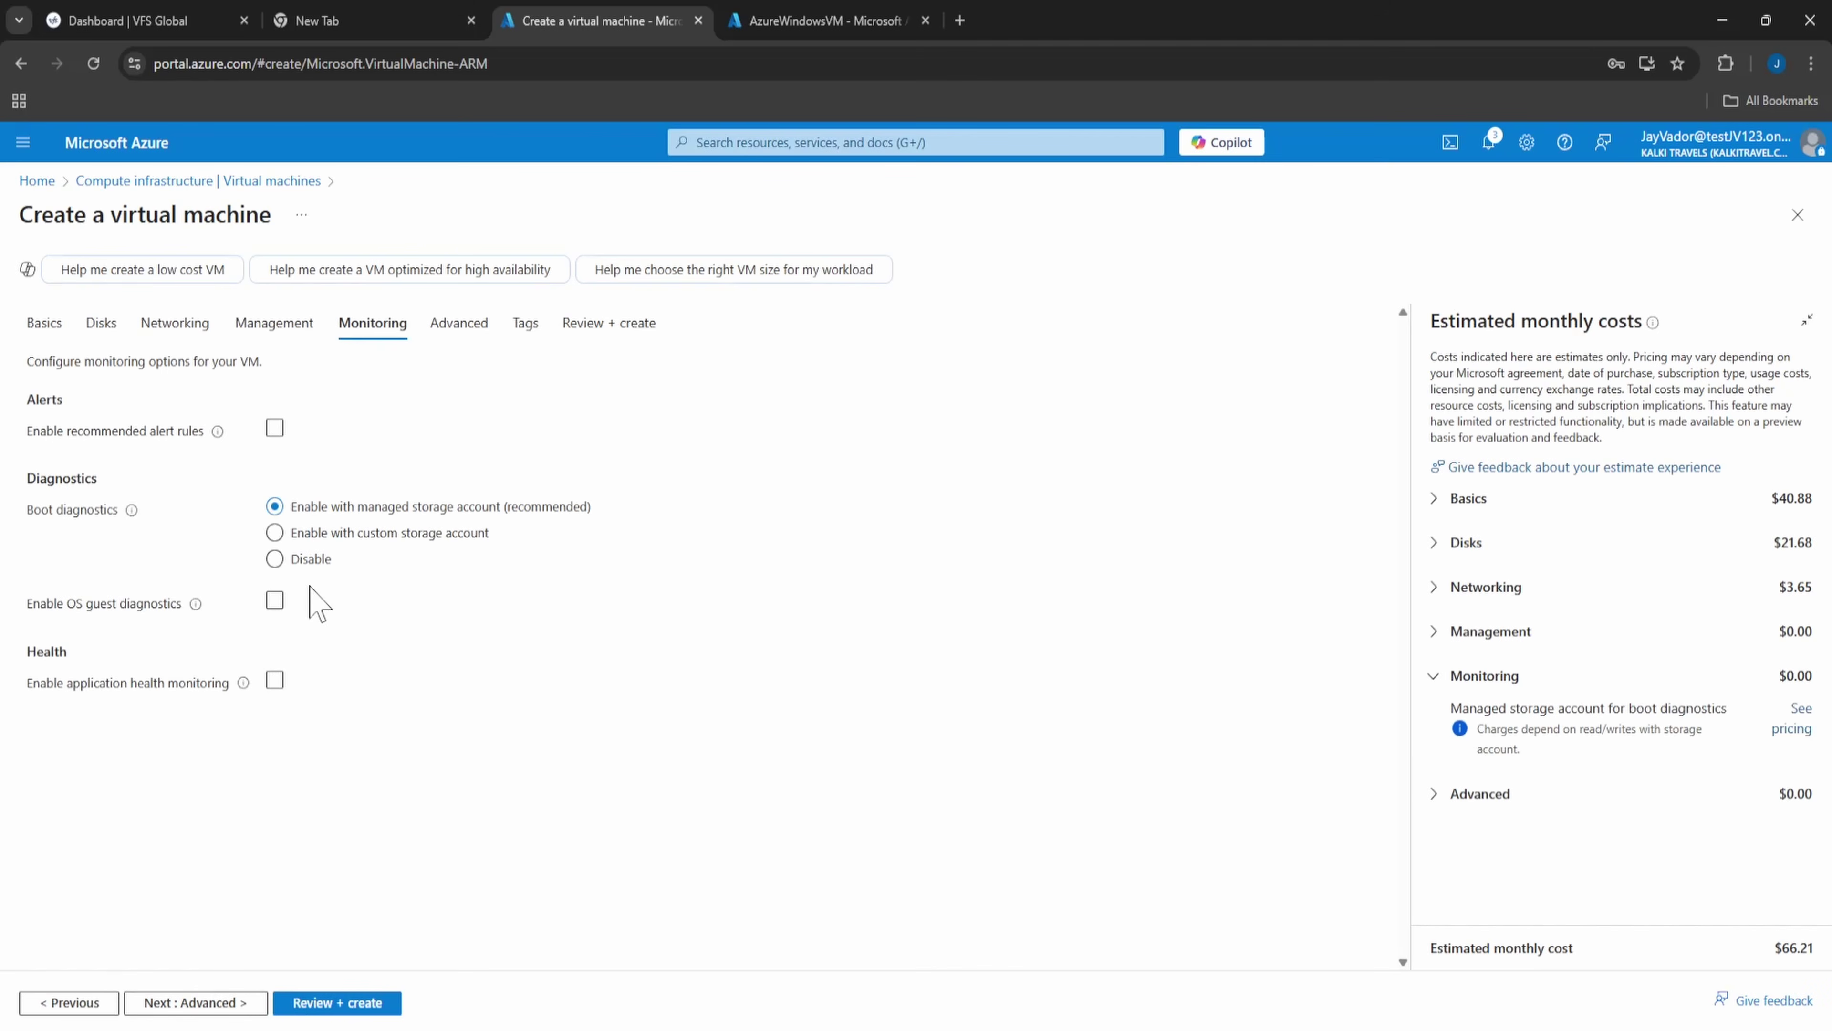
- Enable recommended alert rules, keeping only the Percentage CPU rule on
{"action": "left_click", "coordinate": [274, 428]}
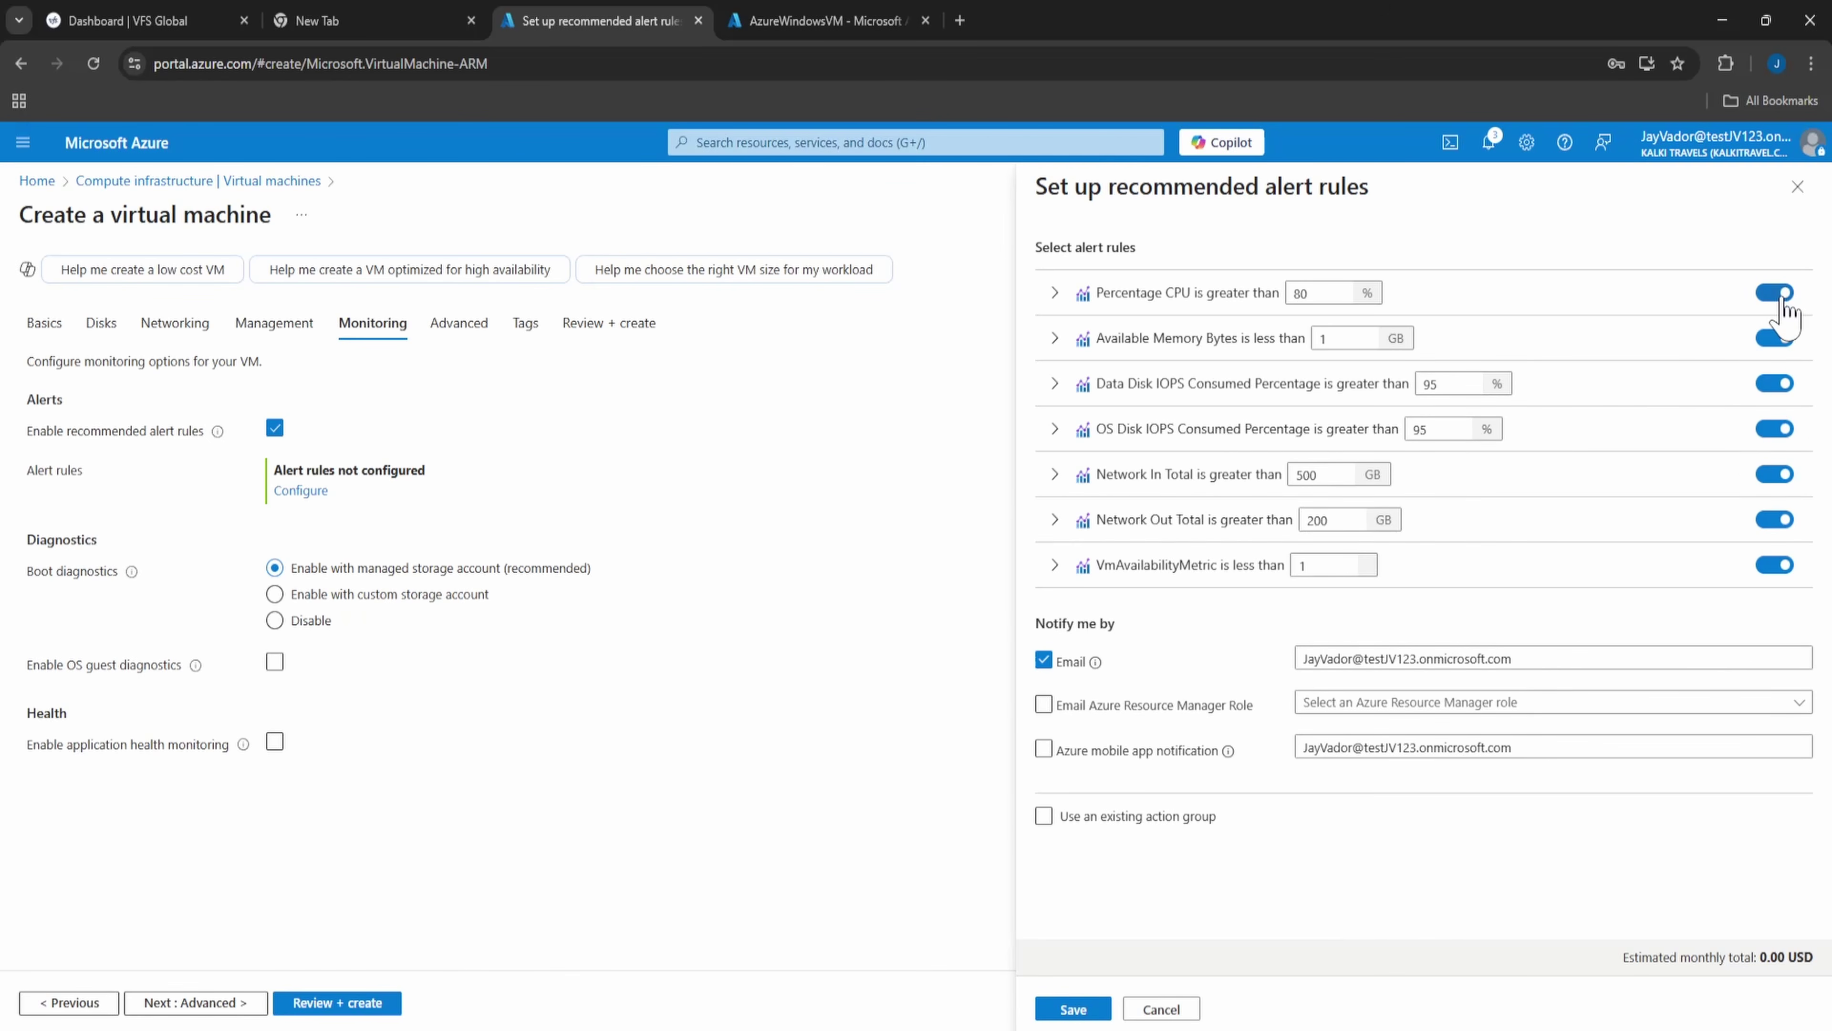
{"action": "left_click", "coordinate": [1782, 339]}
{"action": "left_click", "coordinate": [1776, 383]}
{"action": "left_click", "coordinate": [1762, 439]}
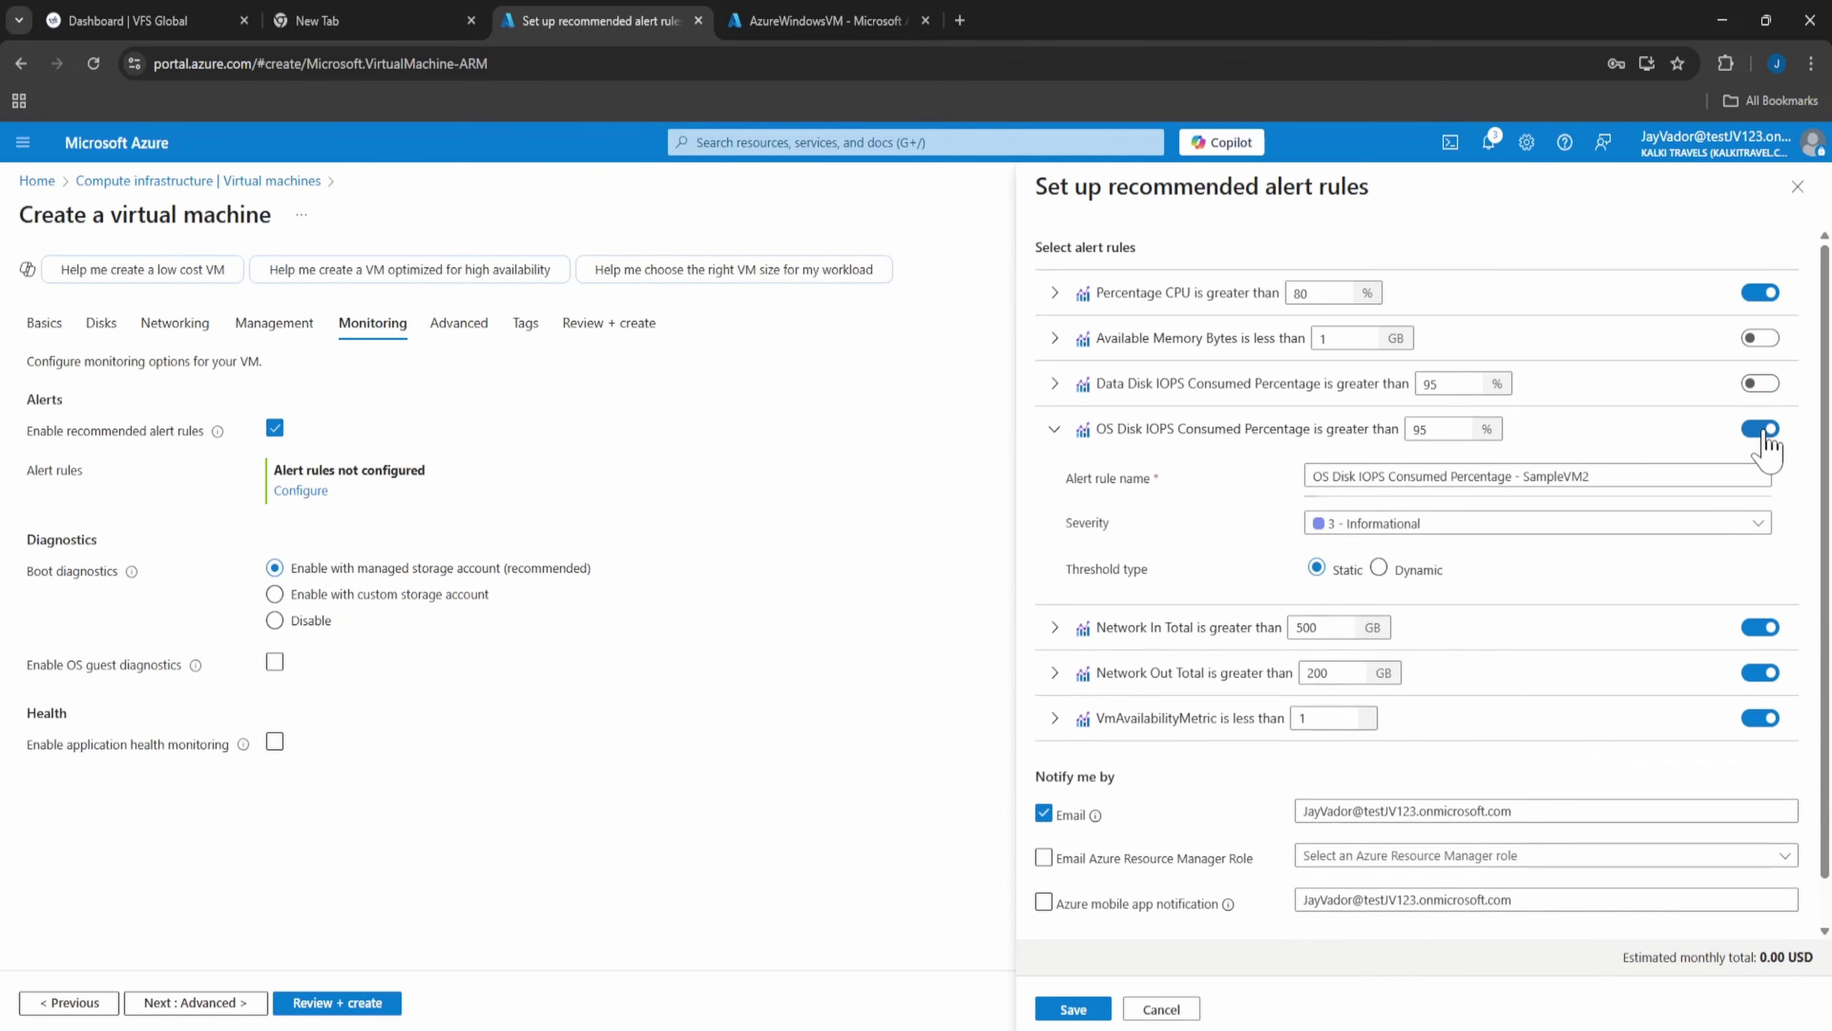
{"action": "left_click", "coordinate": [1762, 429]}
{"action": "left_click", "coordinate": [1760, 627]}
{"action": "left_click", "coordinate": [1760, 672]}
{"action": "left_click", "coordinate": [1760, 718]}
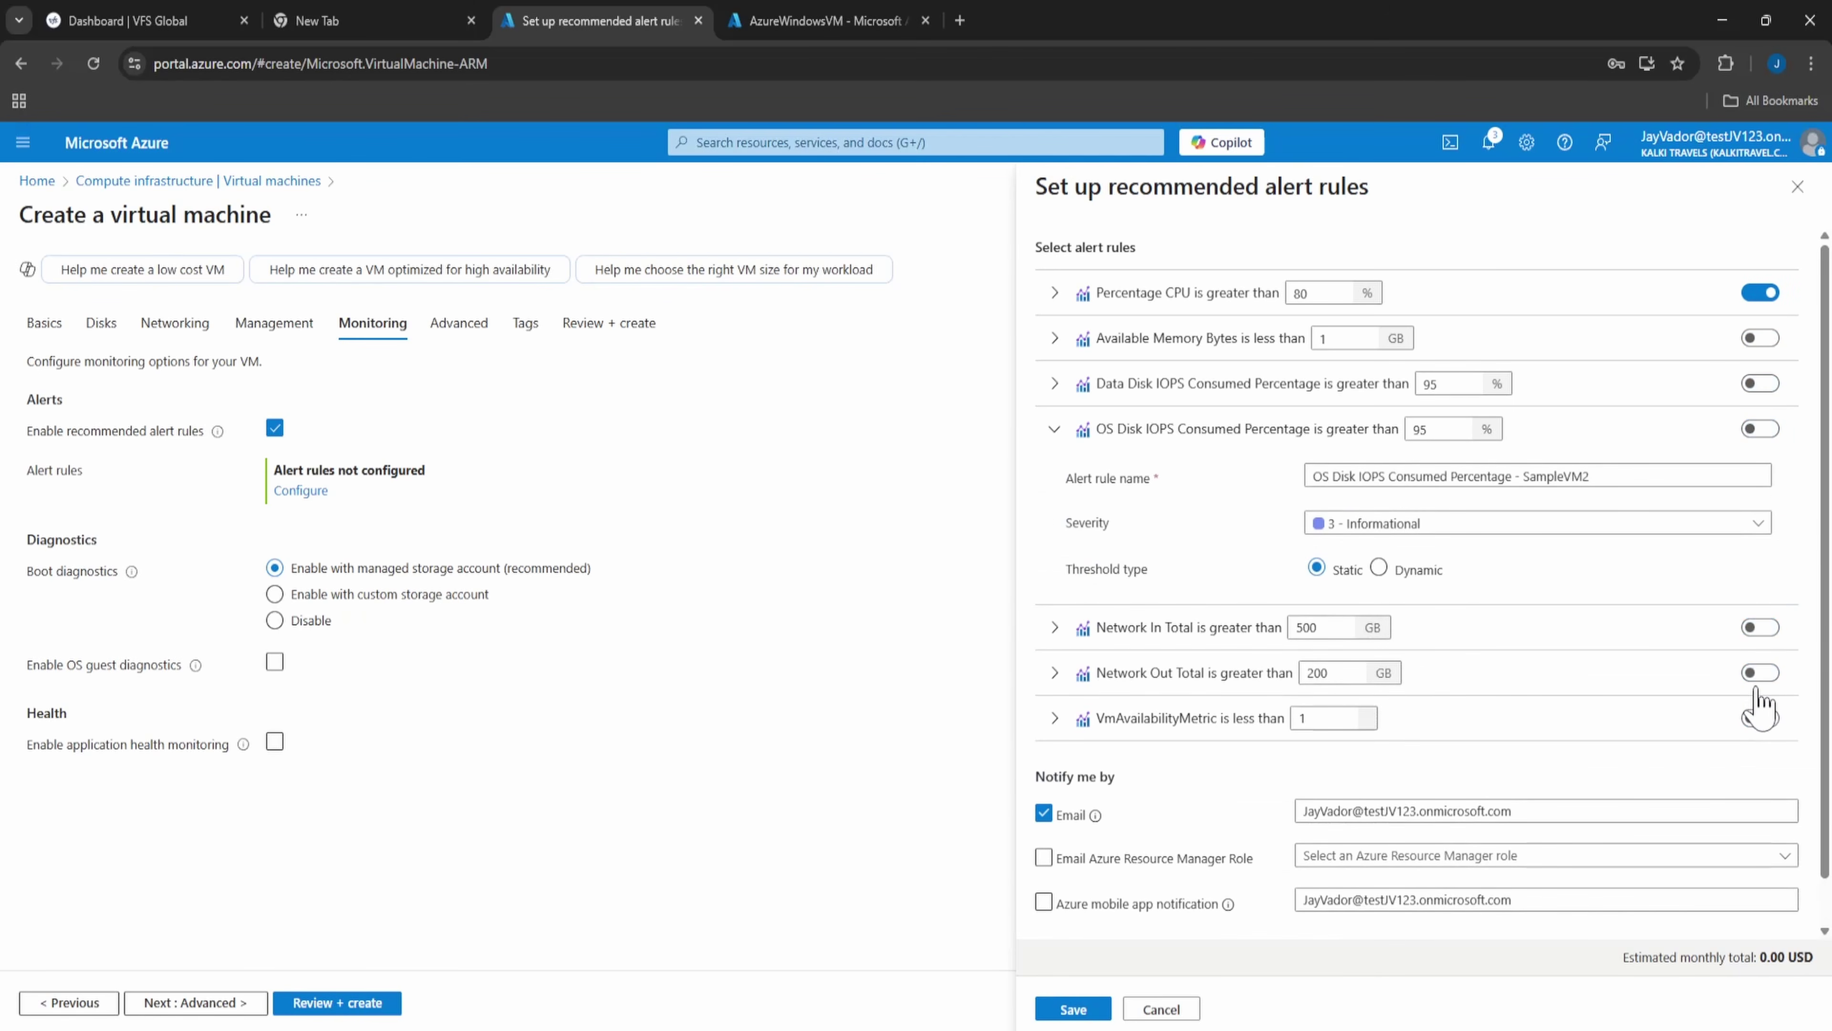
{"action": "scroll", "coordinate": [1219, 729], "scroll_direction": "down", "scroll_amount": 1}
{"action": "scroll", "coordinate": [1298, 866], "scroll_direction": "up", "scroll_amount": 1}
{"action": "scroll", "coordinate": [1298, 855], "scroll_direction": "down", "scroll_amount": 1}
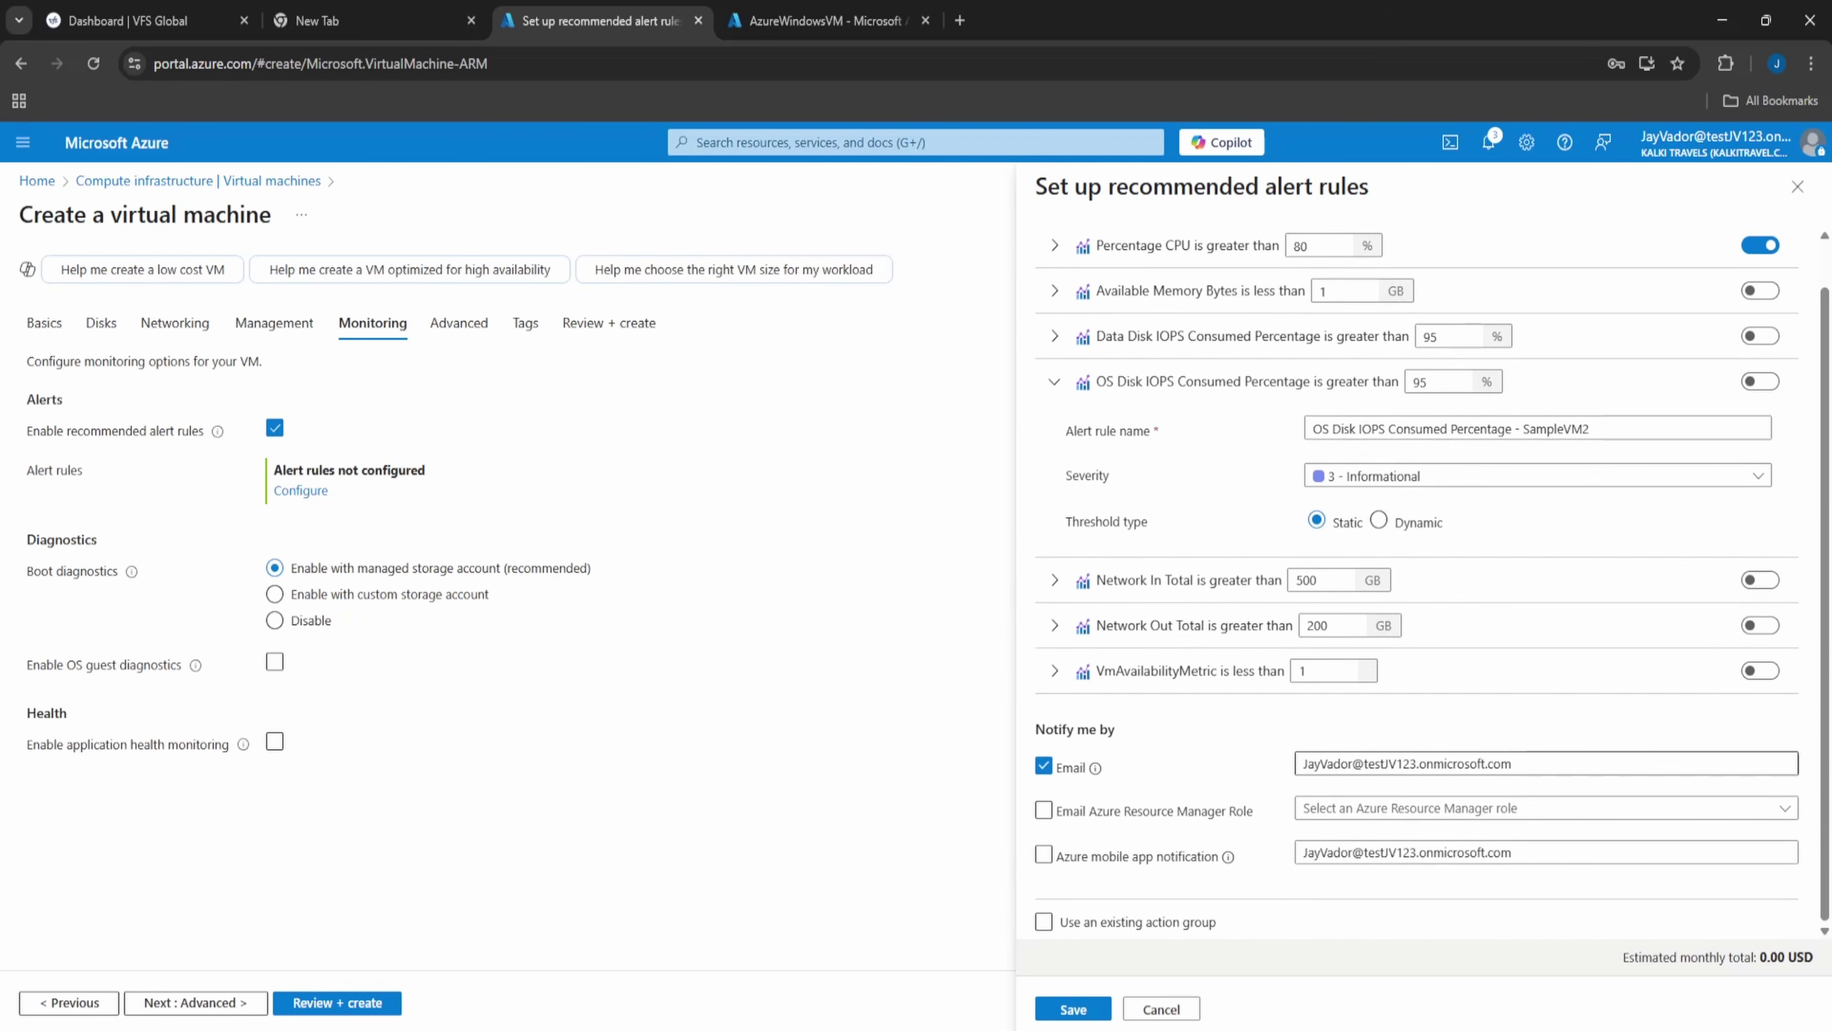
- Replace the notification e-mail address, clear the mobile app field, and save the alert
{"action": "left_click", "coordinate": [1381, 763]}
{"action": "left_click_drag", "start_coordinate": [1745, 762], "coordinate": [1280, 765]}
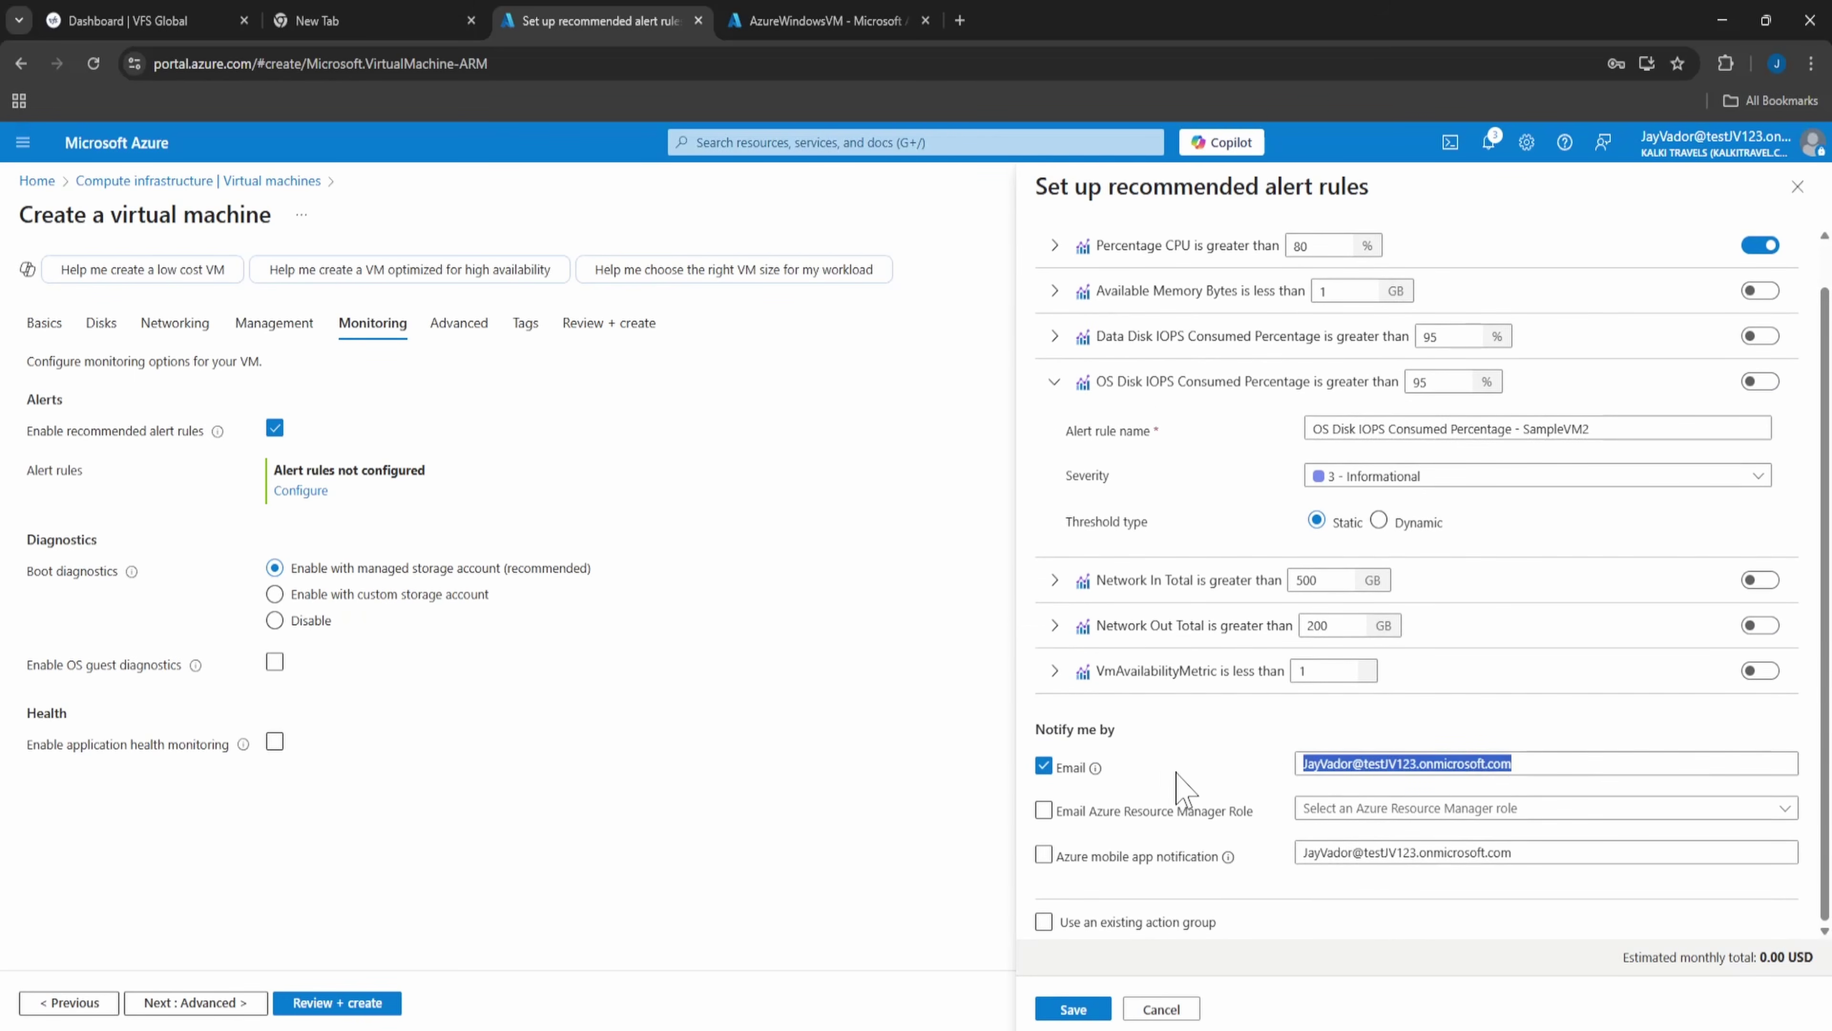
{"action": "left_click", "coordinate": [1234, 770]}
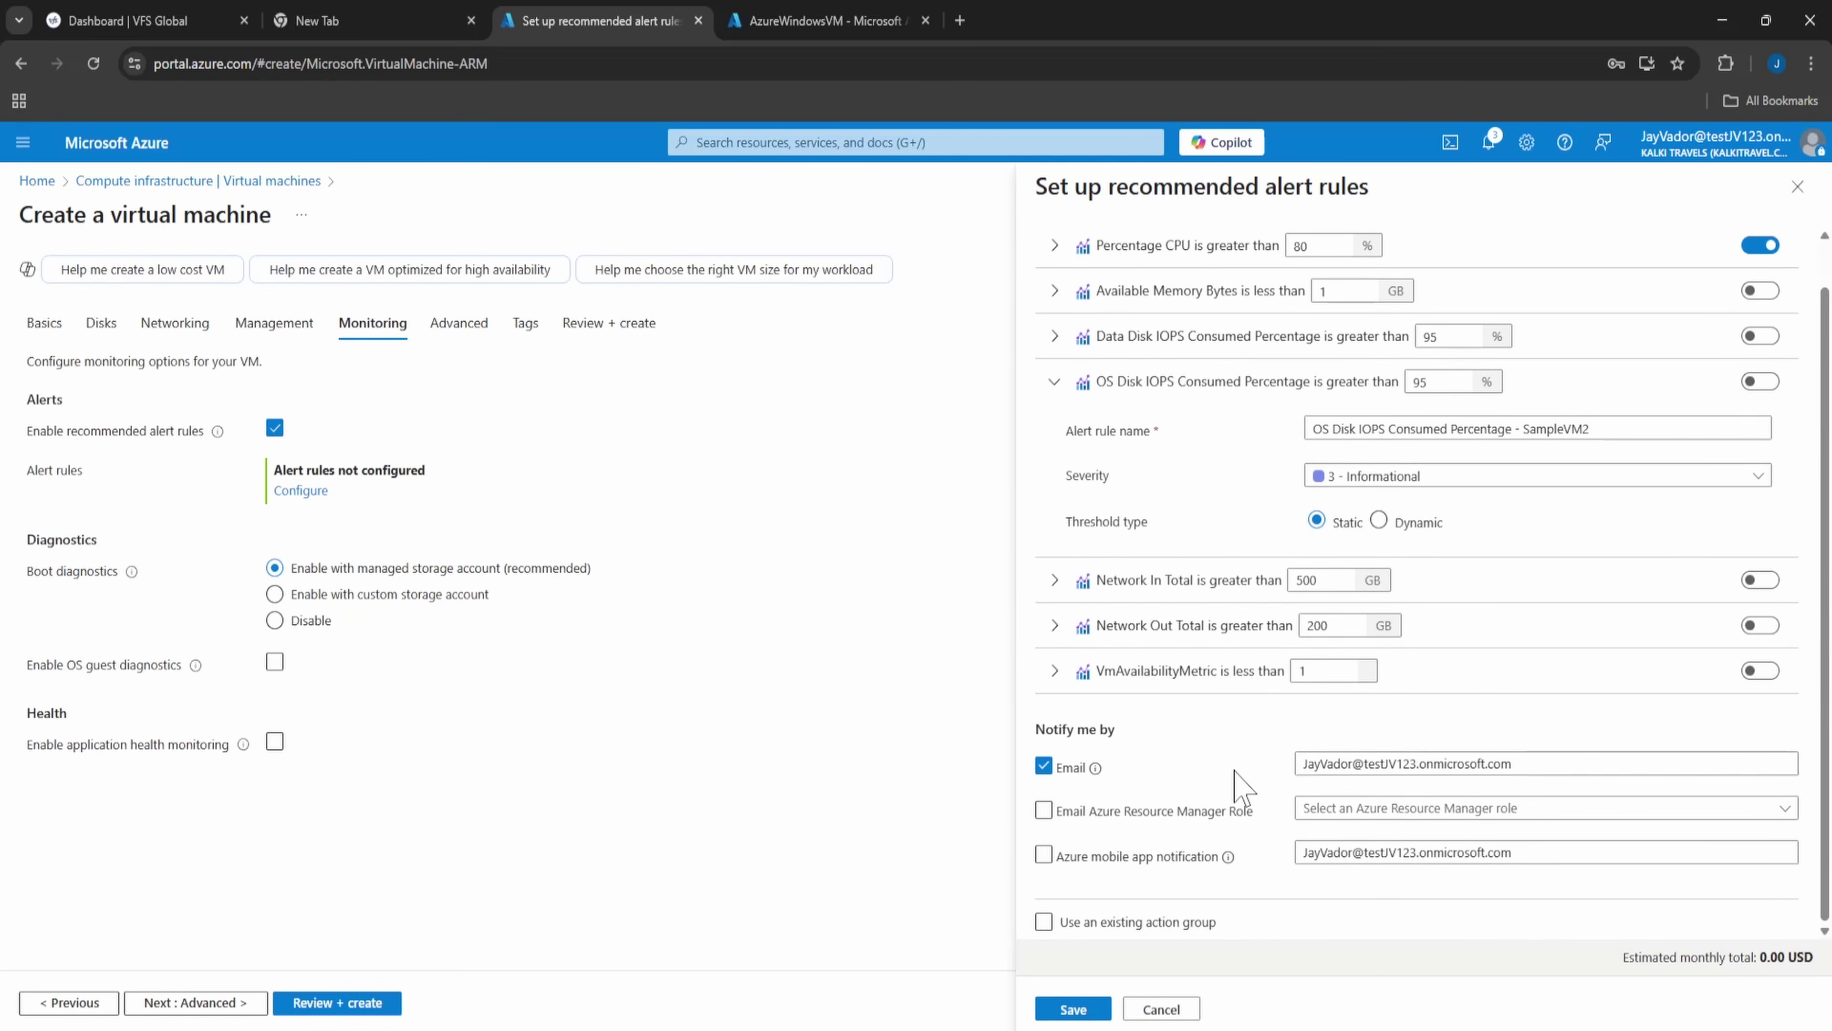
{"action": "left_click_drag", "start_coordinate": [1522, 763], "coordinate": [1140, 771]}
{"action": "key", "text": "BackSpace"}
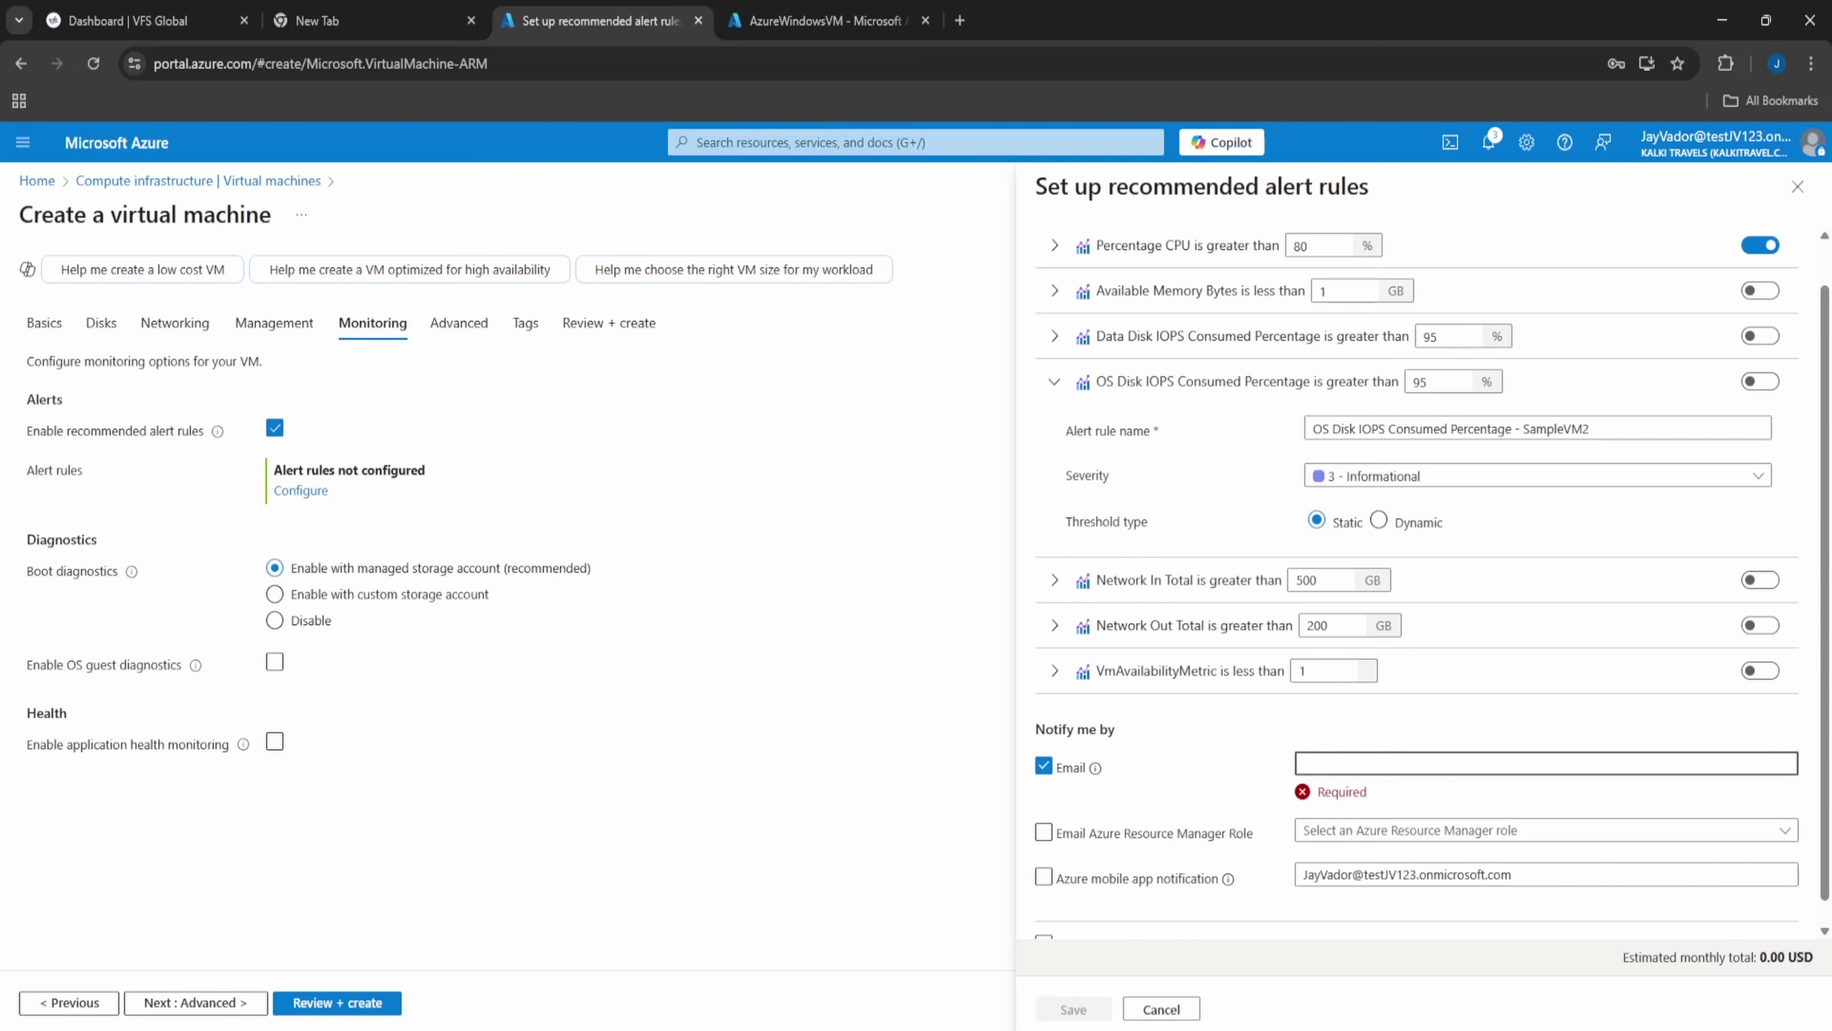
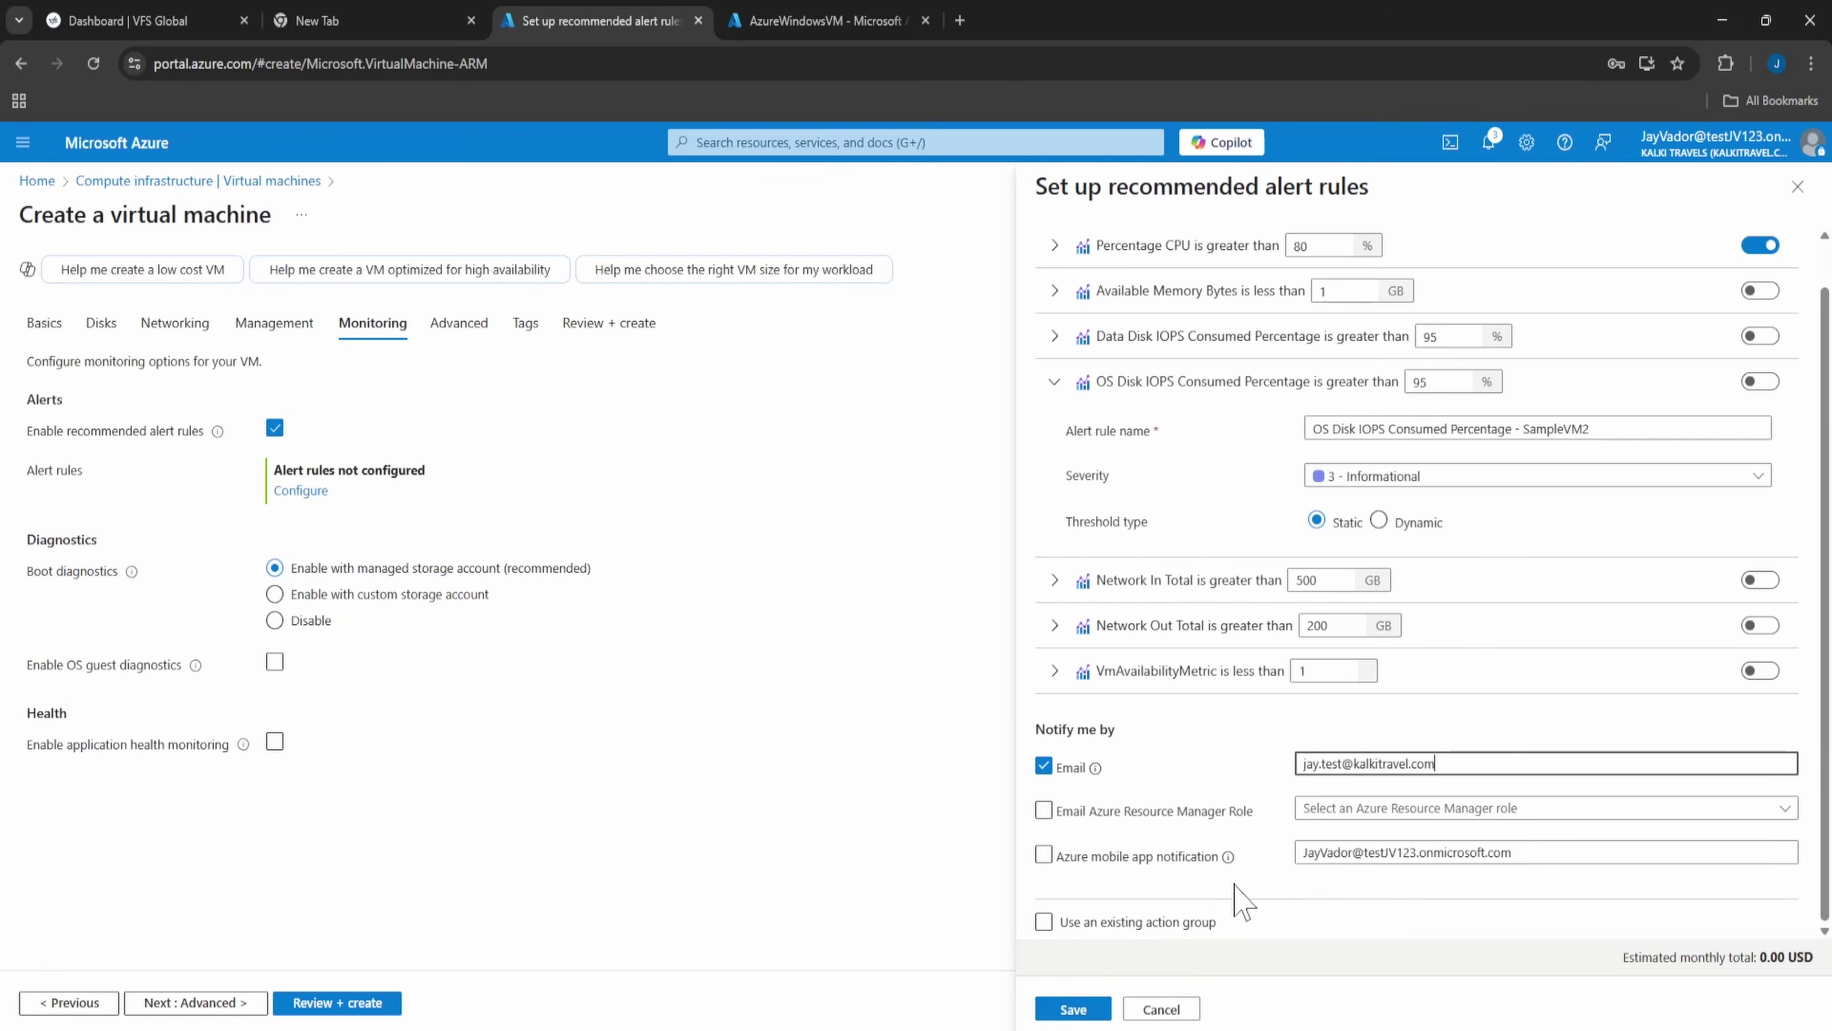
{"action": "left_click_drag", "start_coordinate": [1536, 854], "coordinate": [1060, 865]}
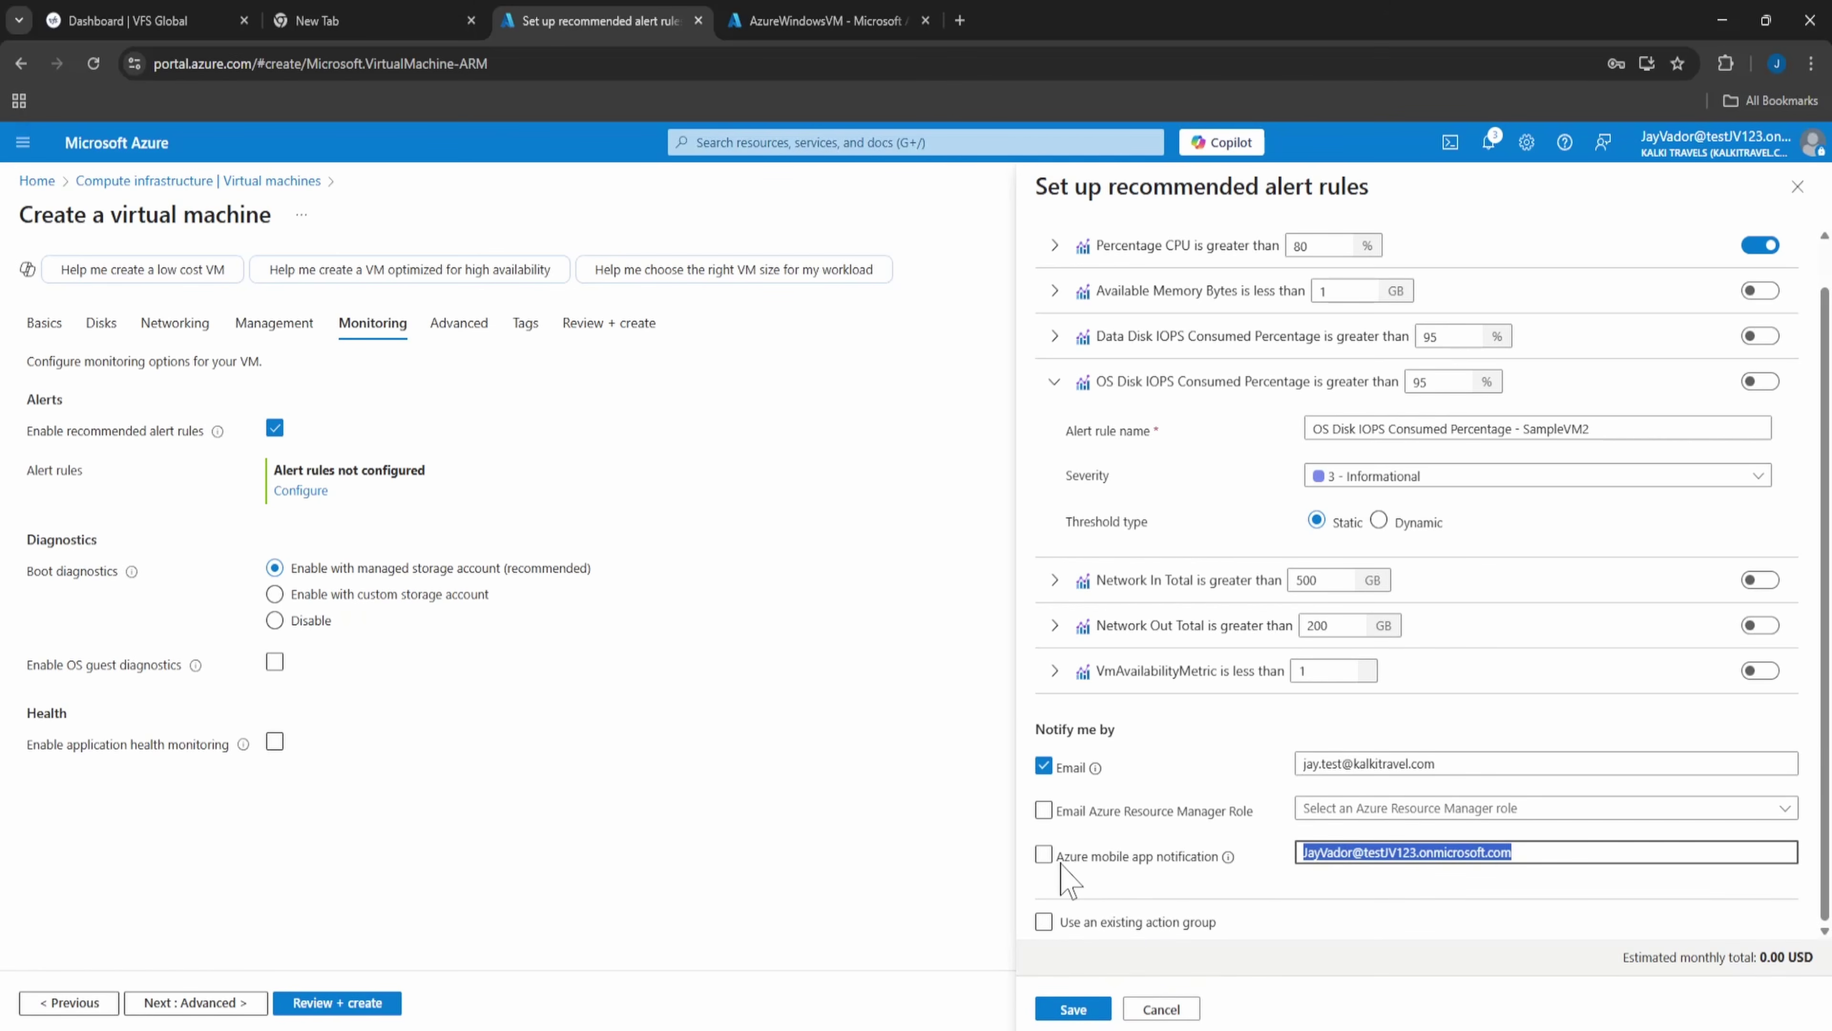
{"action": "key", "text": "BackSpace"}
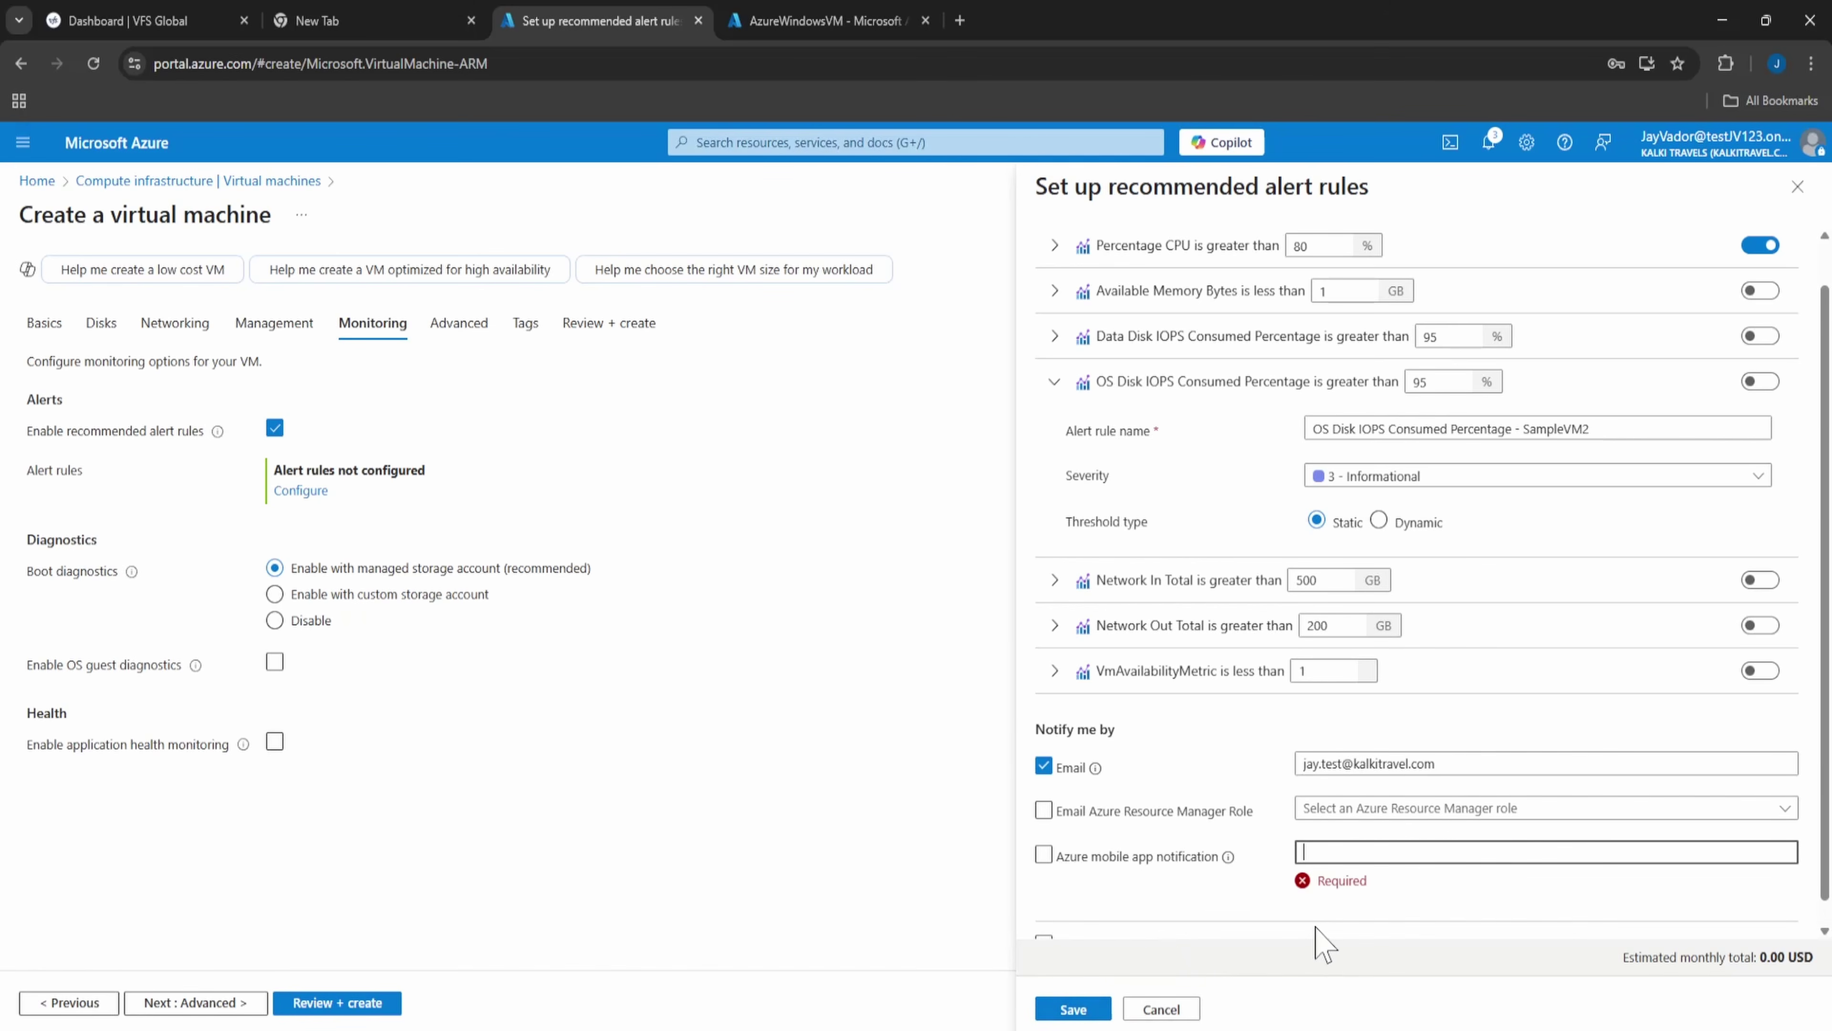
{"action": "scroll", "coordinate": [1154, 909], "scroll_direction": "down", "scroll_amount": 1}
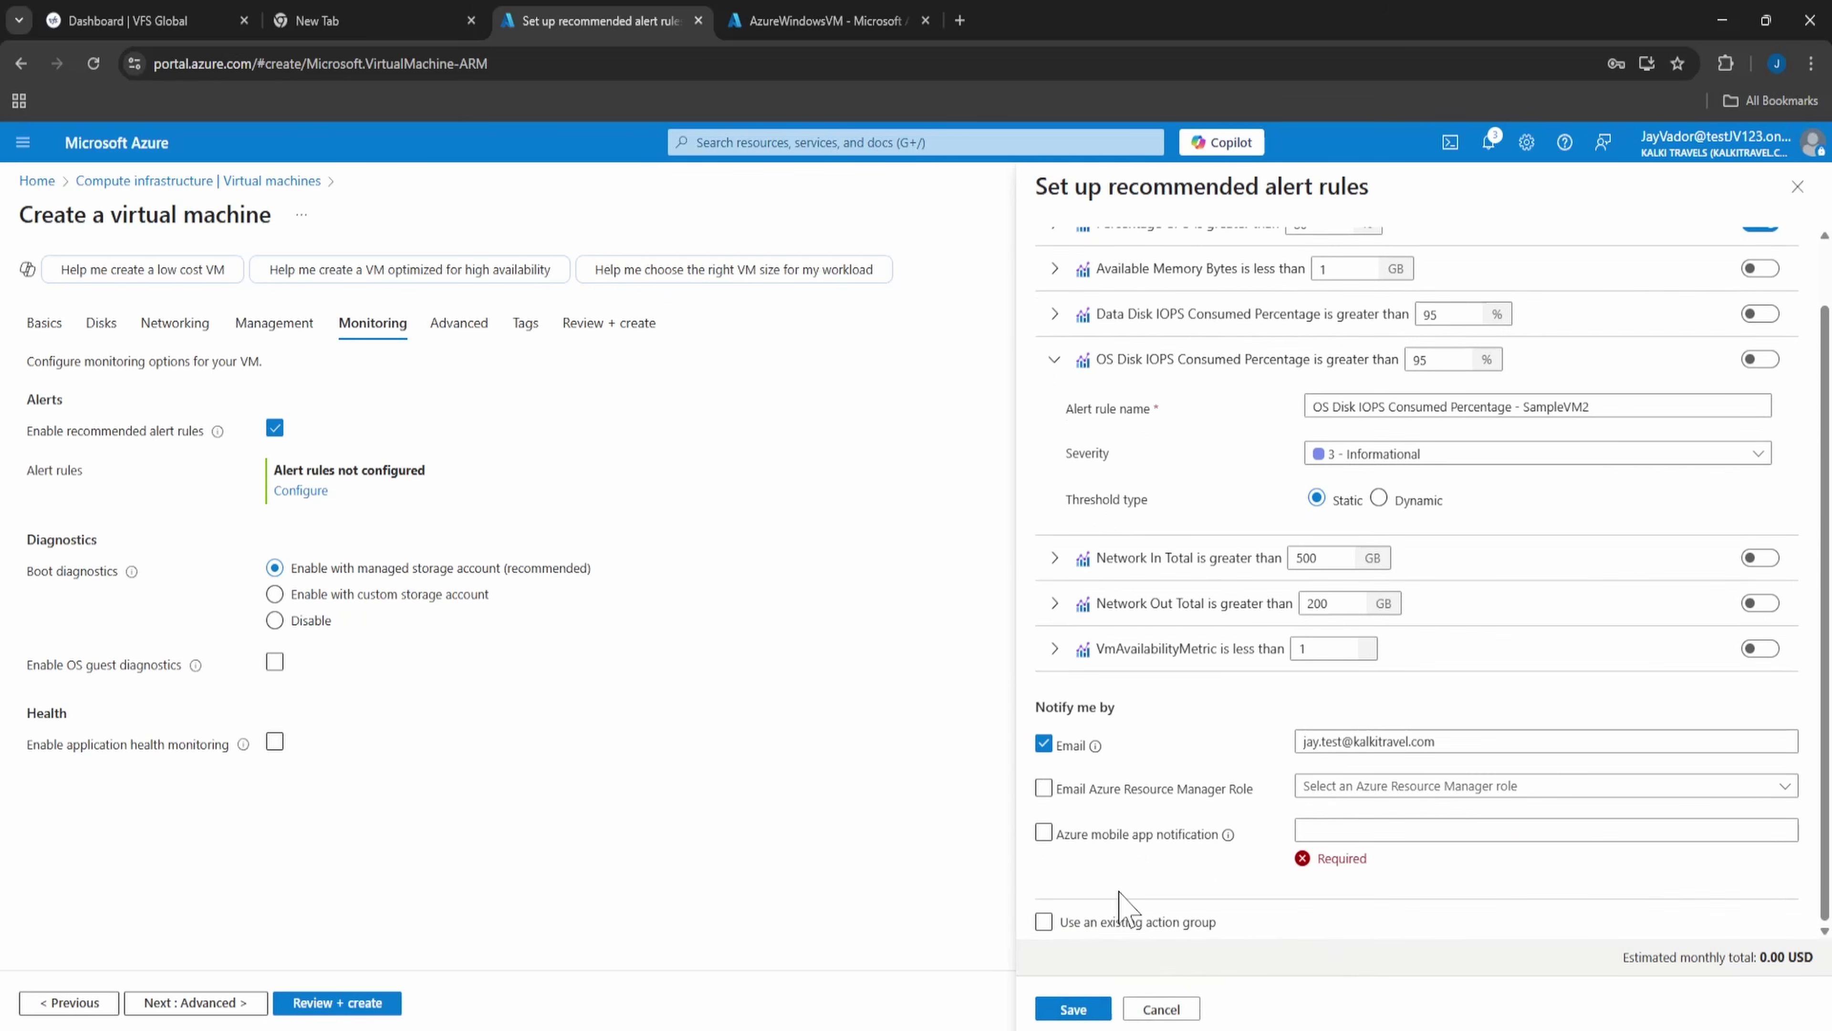
{"action": "left_click", "coordinate": [1067, 1008]}
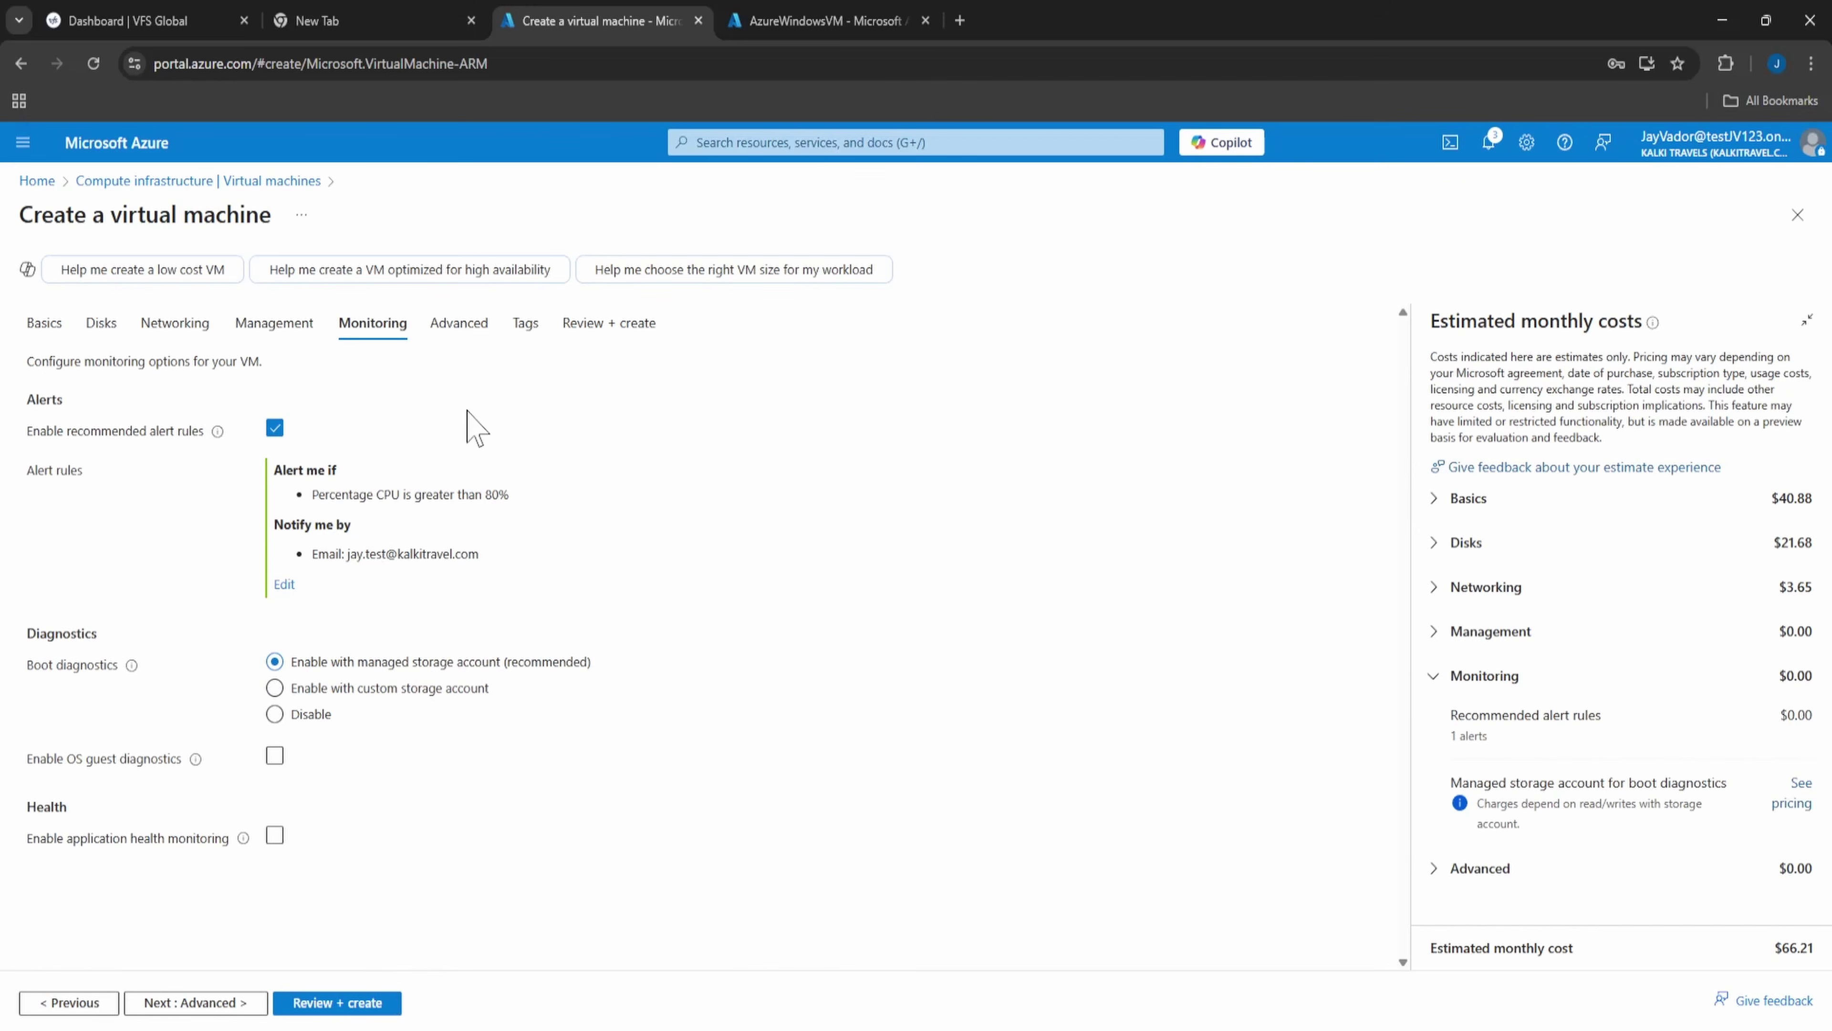
- Validate and create the SampleVM2 virtual machine, then check the deployment notifications
{"action": "left_click", "coordinate": [371, 1003]}
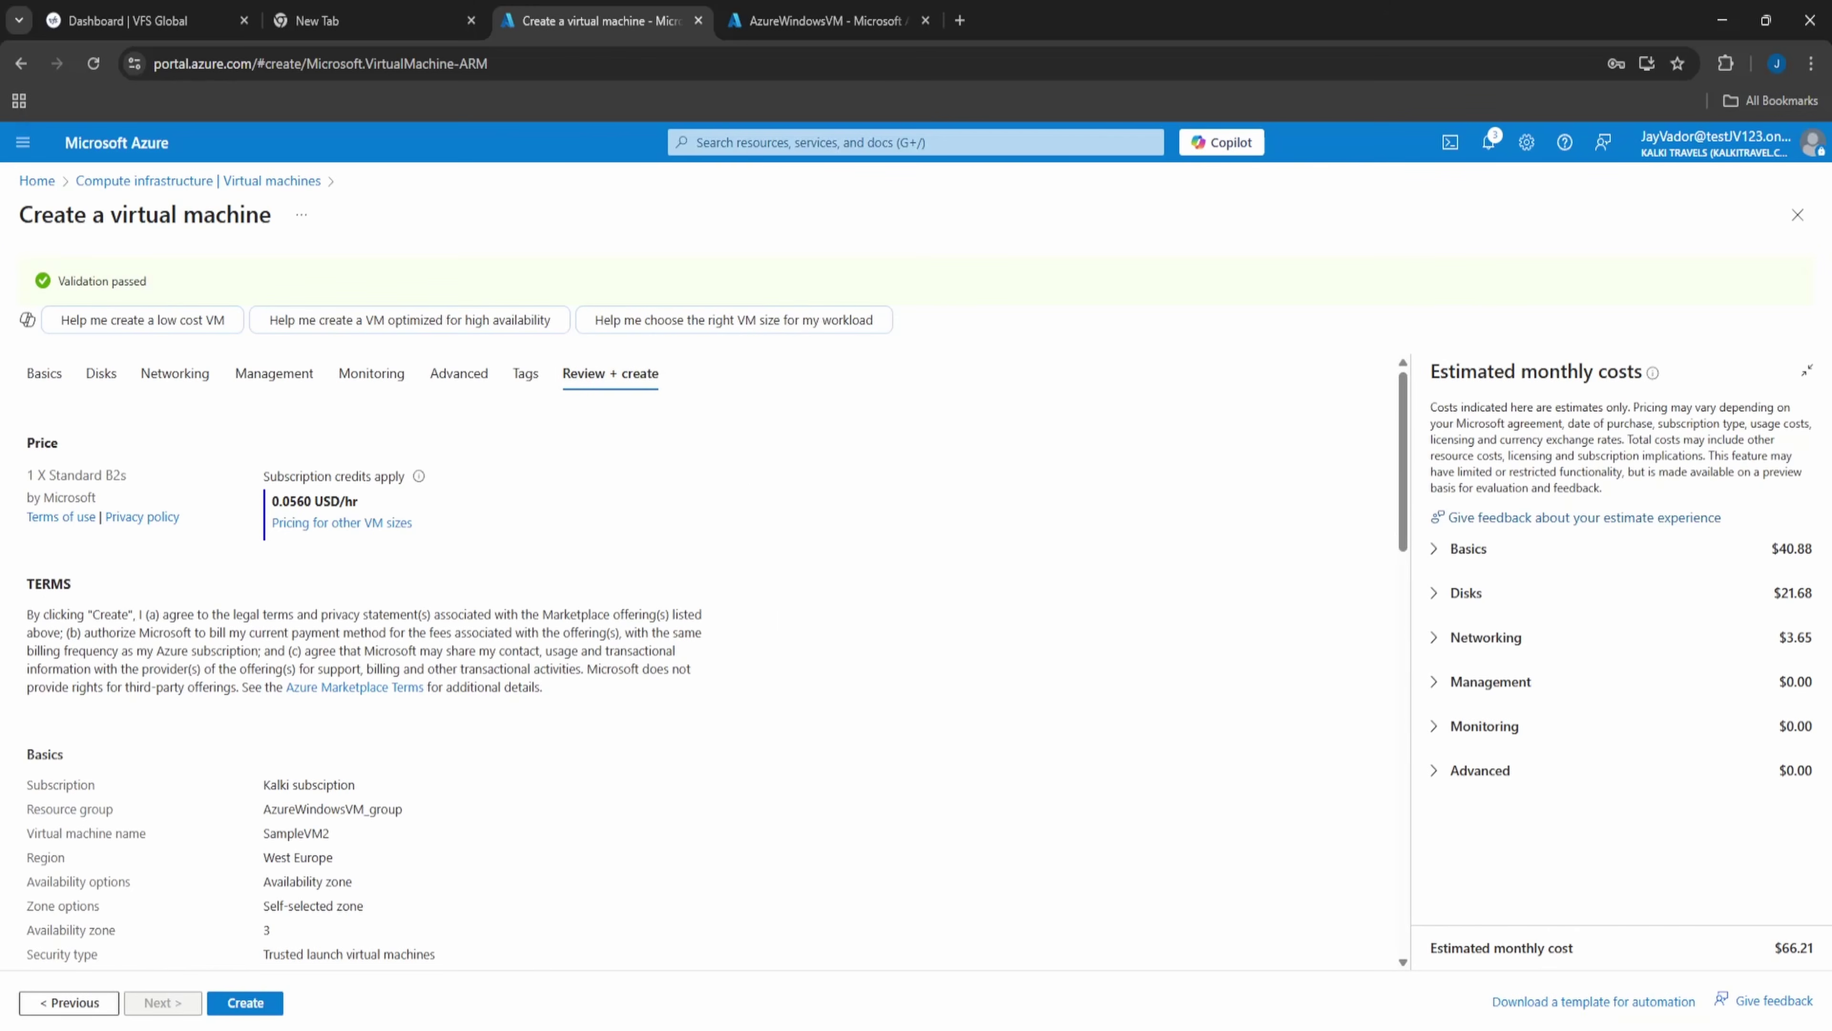
{"action": "left_click", "coordinate": [269, 1003]}
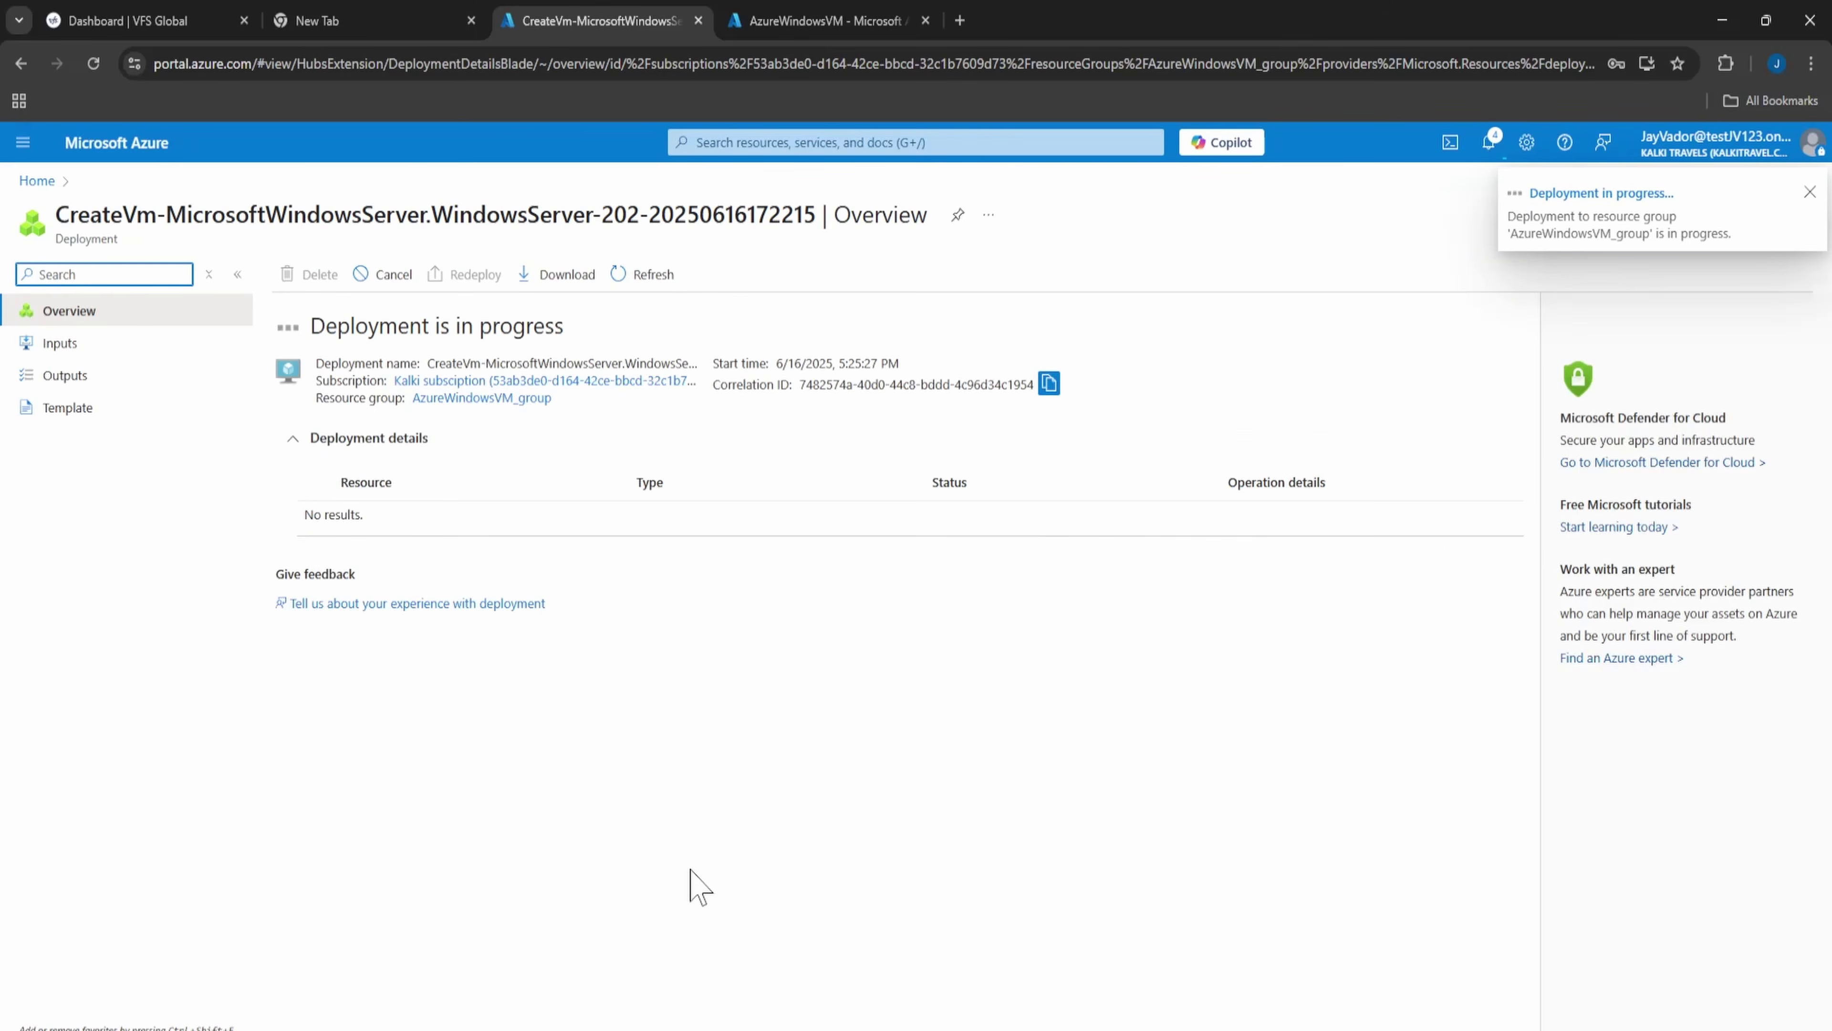
{"action": "left_click", "coordinate": [1494, 148]}
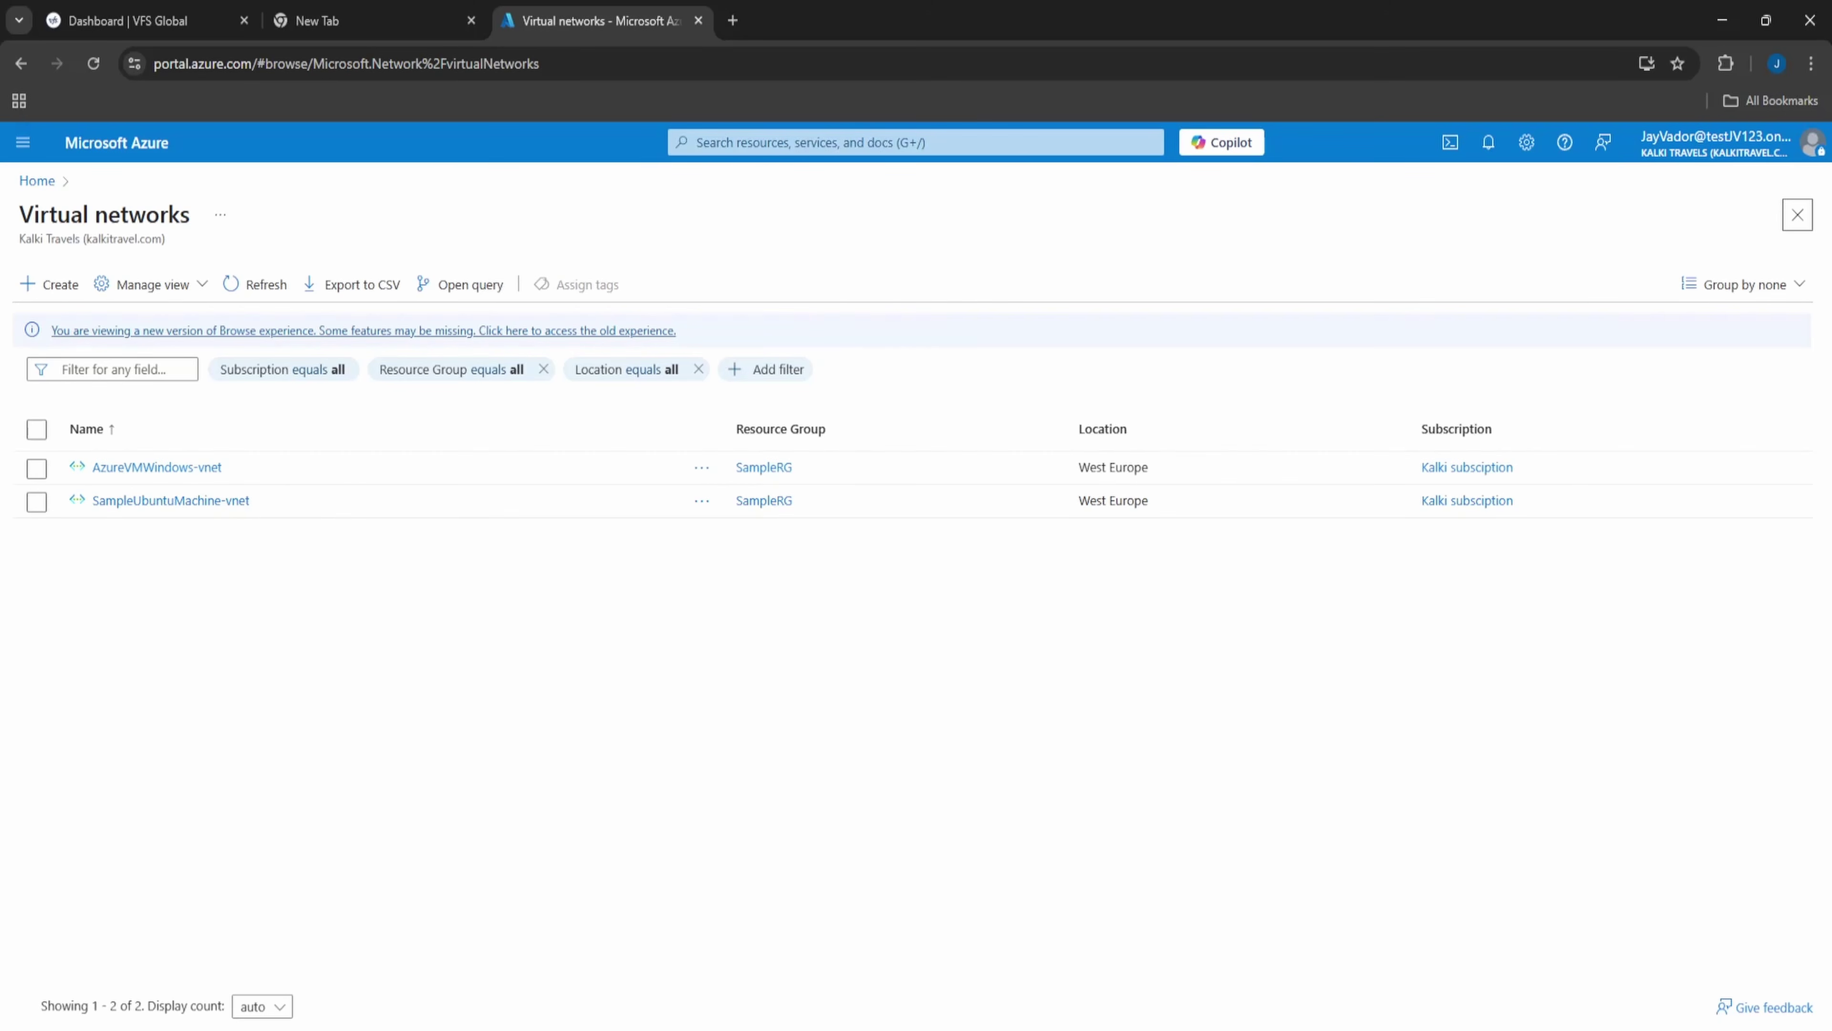
- Start a new Azure Bastion subnet in AzureVMWindows-vnet's subnet list
{"action": "left_click", "coordinate": [184, 467]}
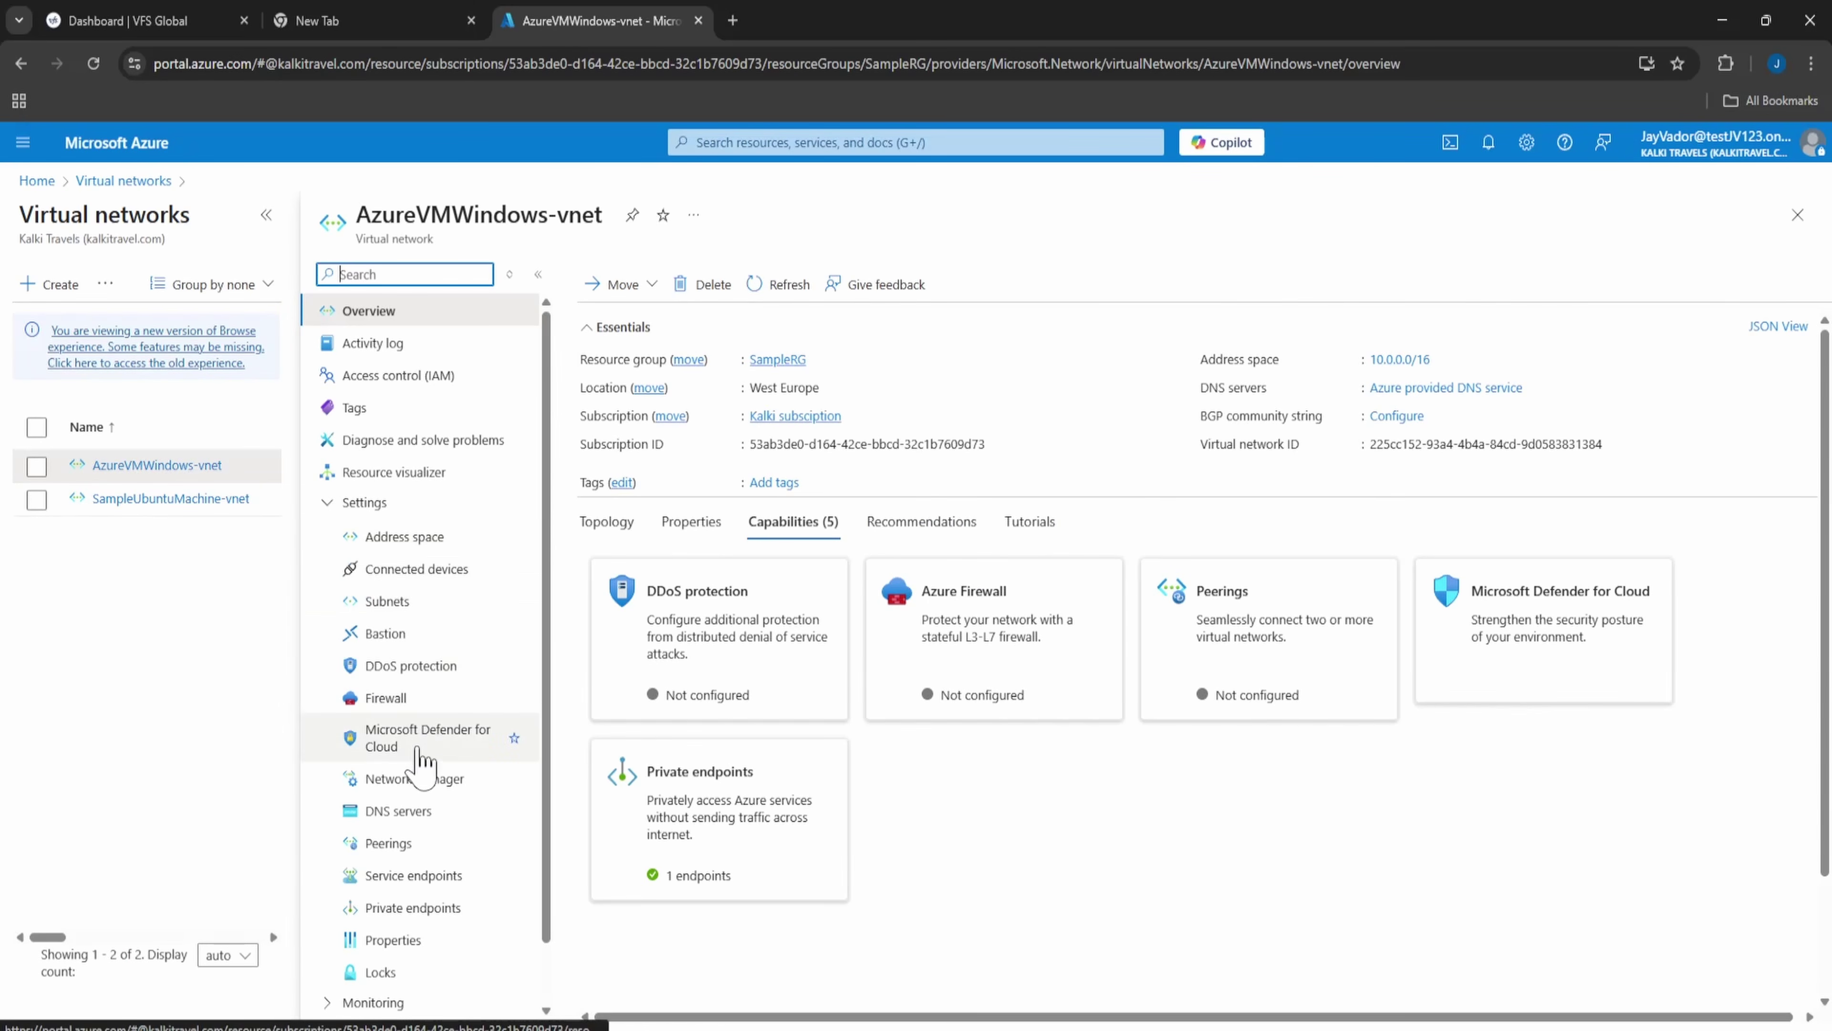
{"action": "left_click", "coordinate": [418, 605]}
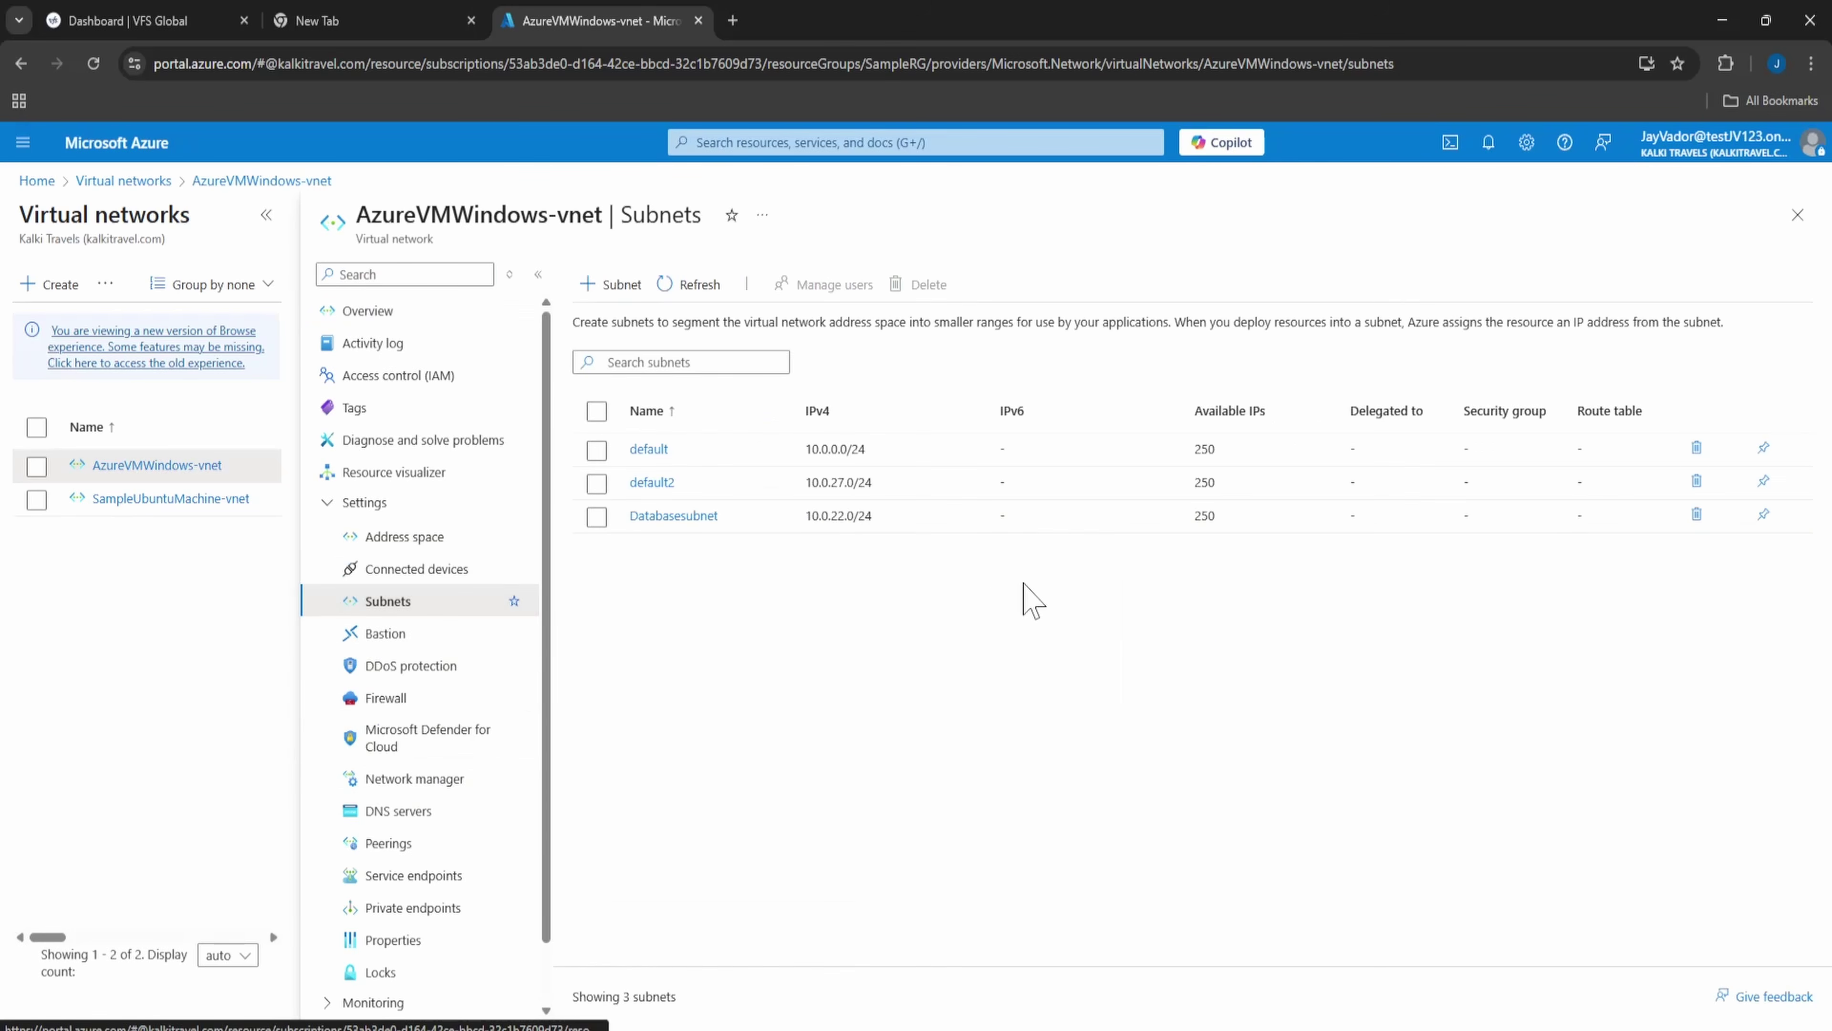
{"action": "left_click", "coordinate": [864, 523]}
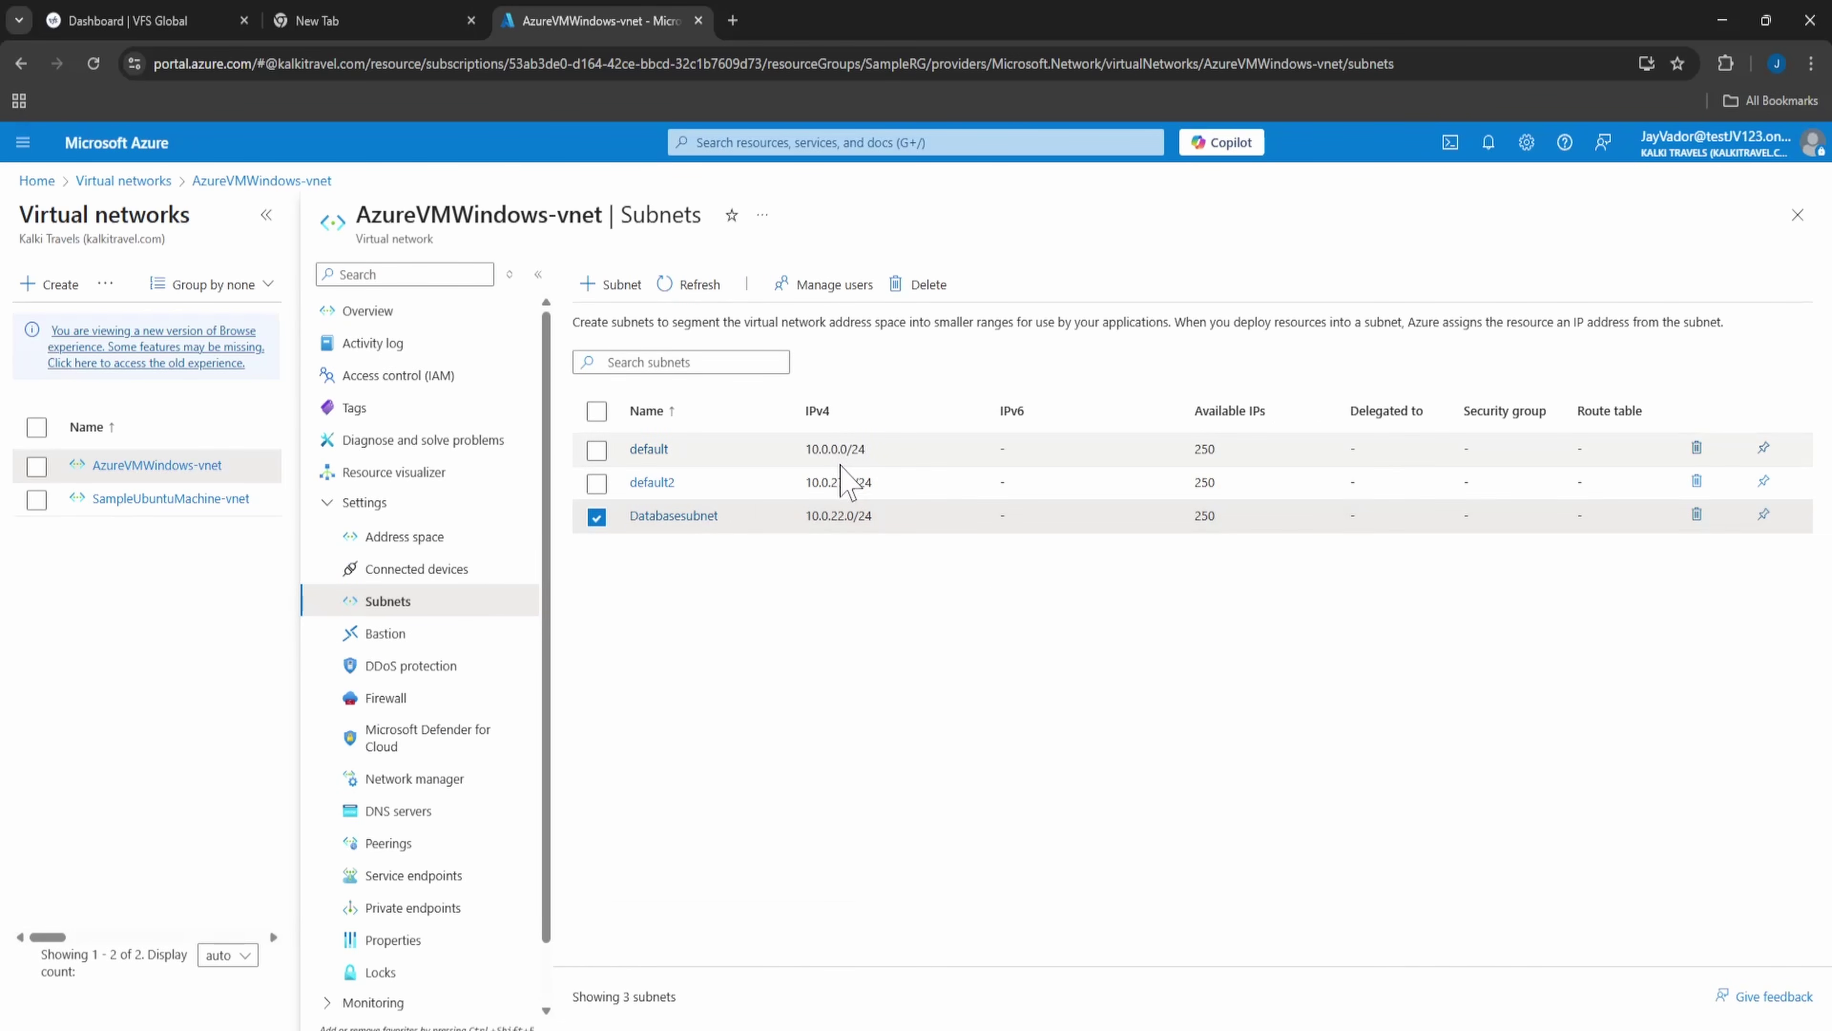
{"action": "left_click", "coordinate": [611, 283]}
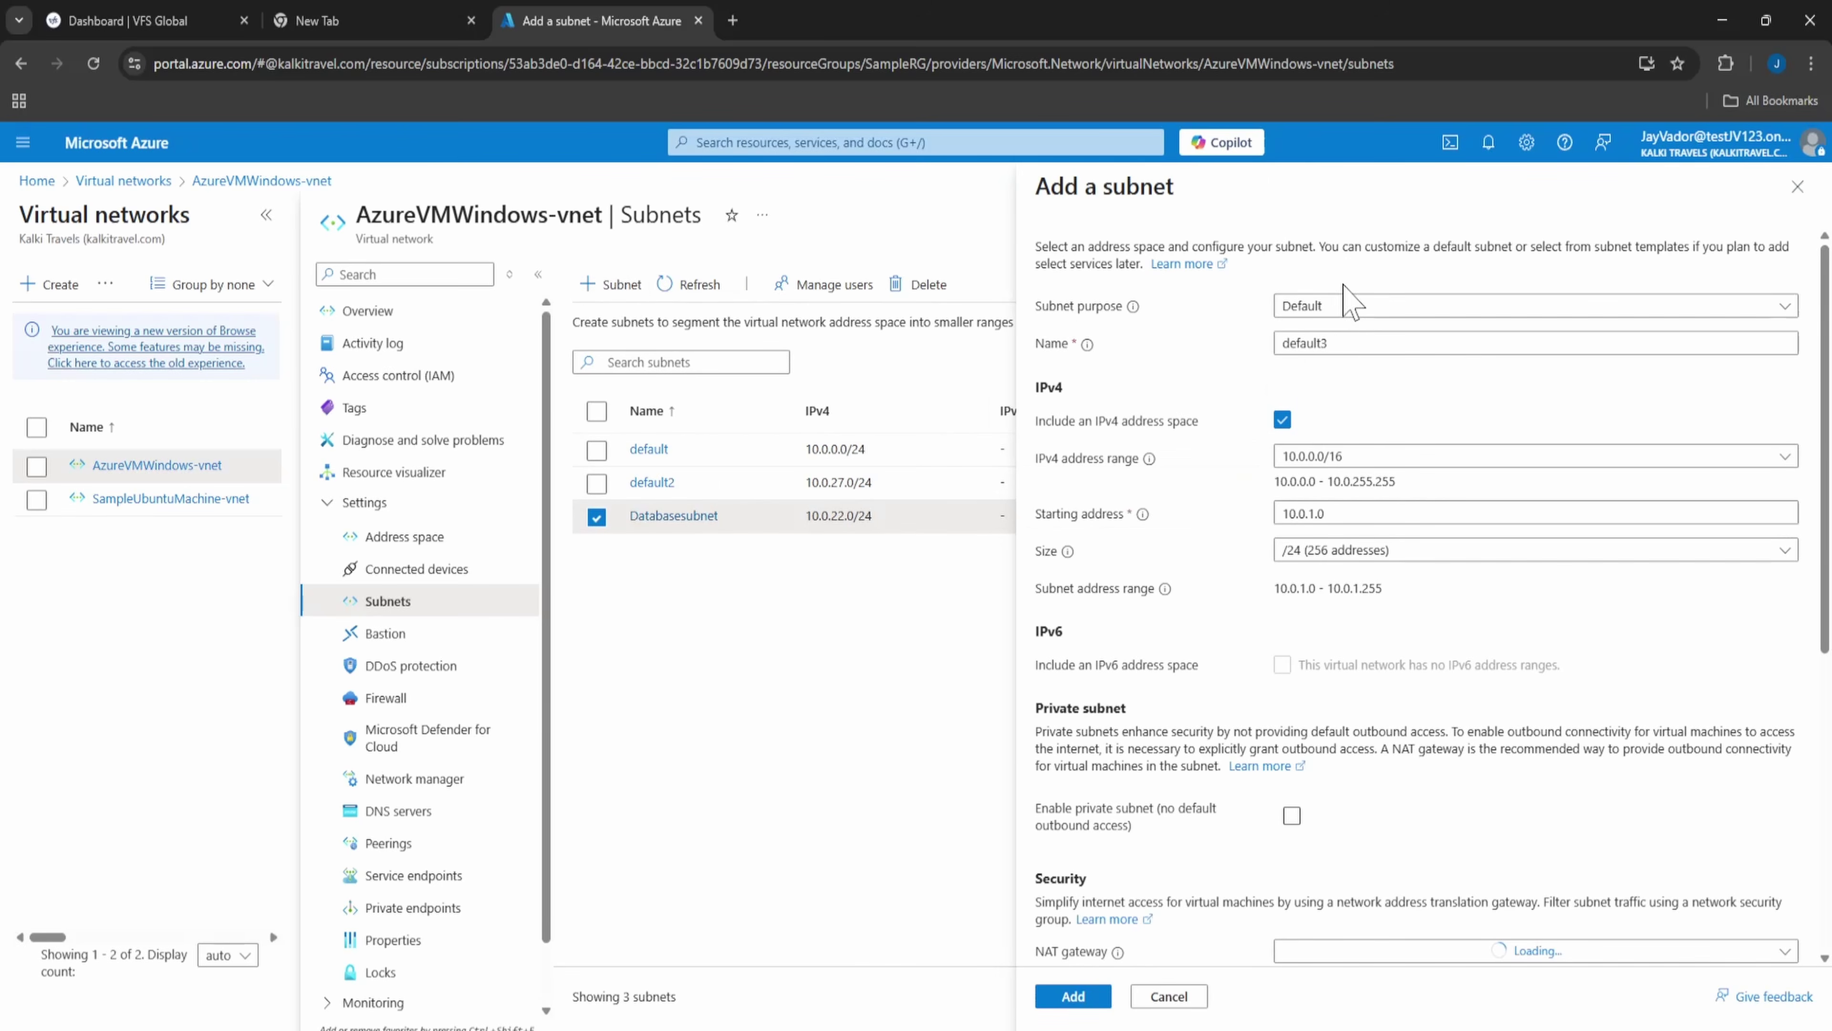
{"action": "left_click", "coordinate": [1340, 311]}
{"action": "left_click", "coordinate": [1339, 313]}
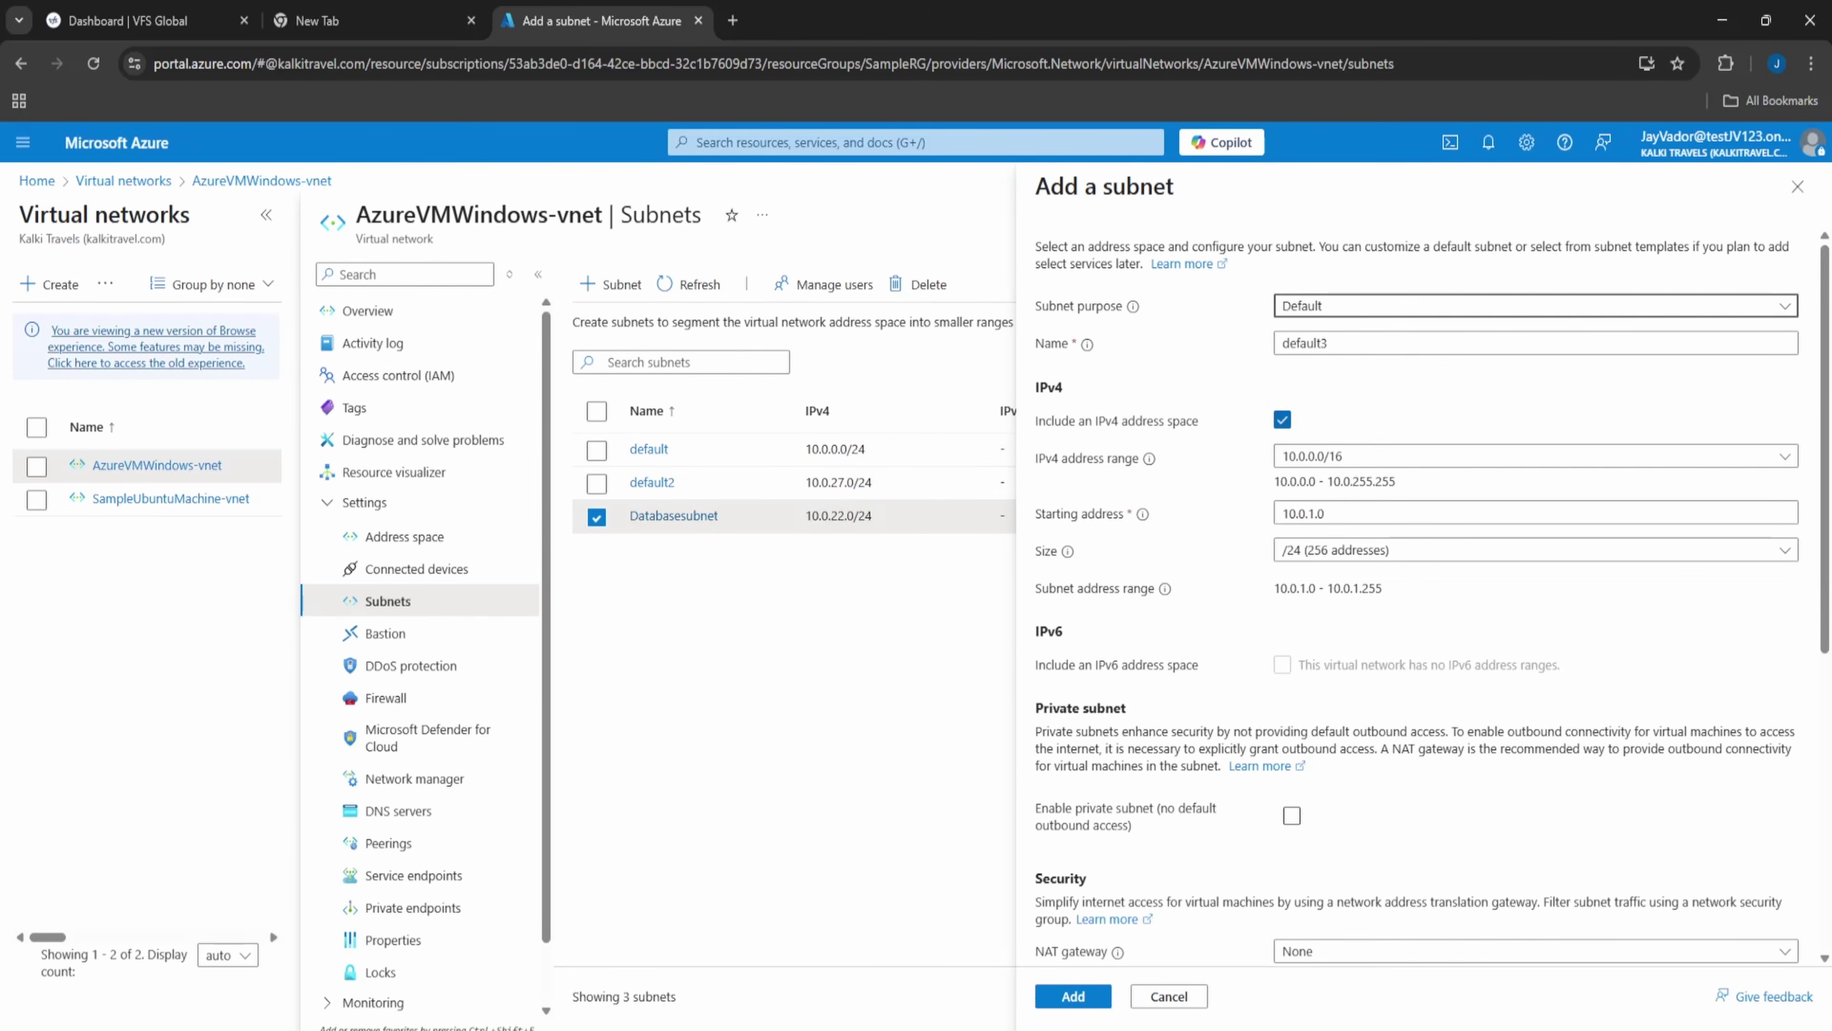
{"action": "key", "text": "Tab"}
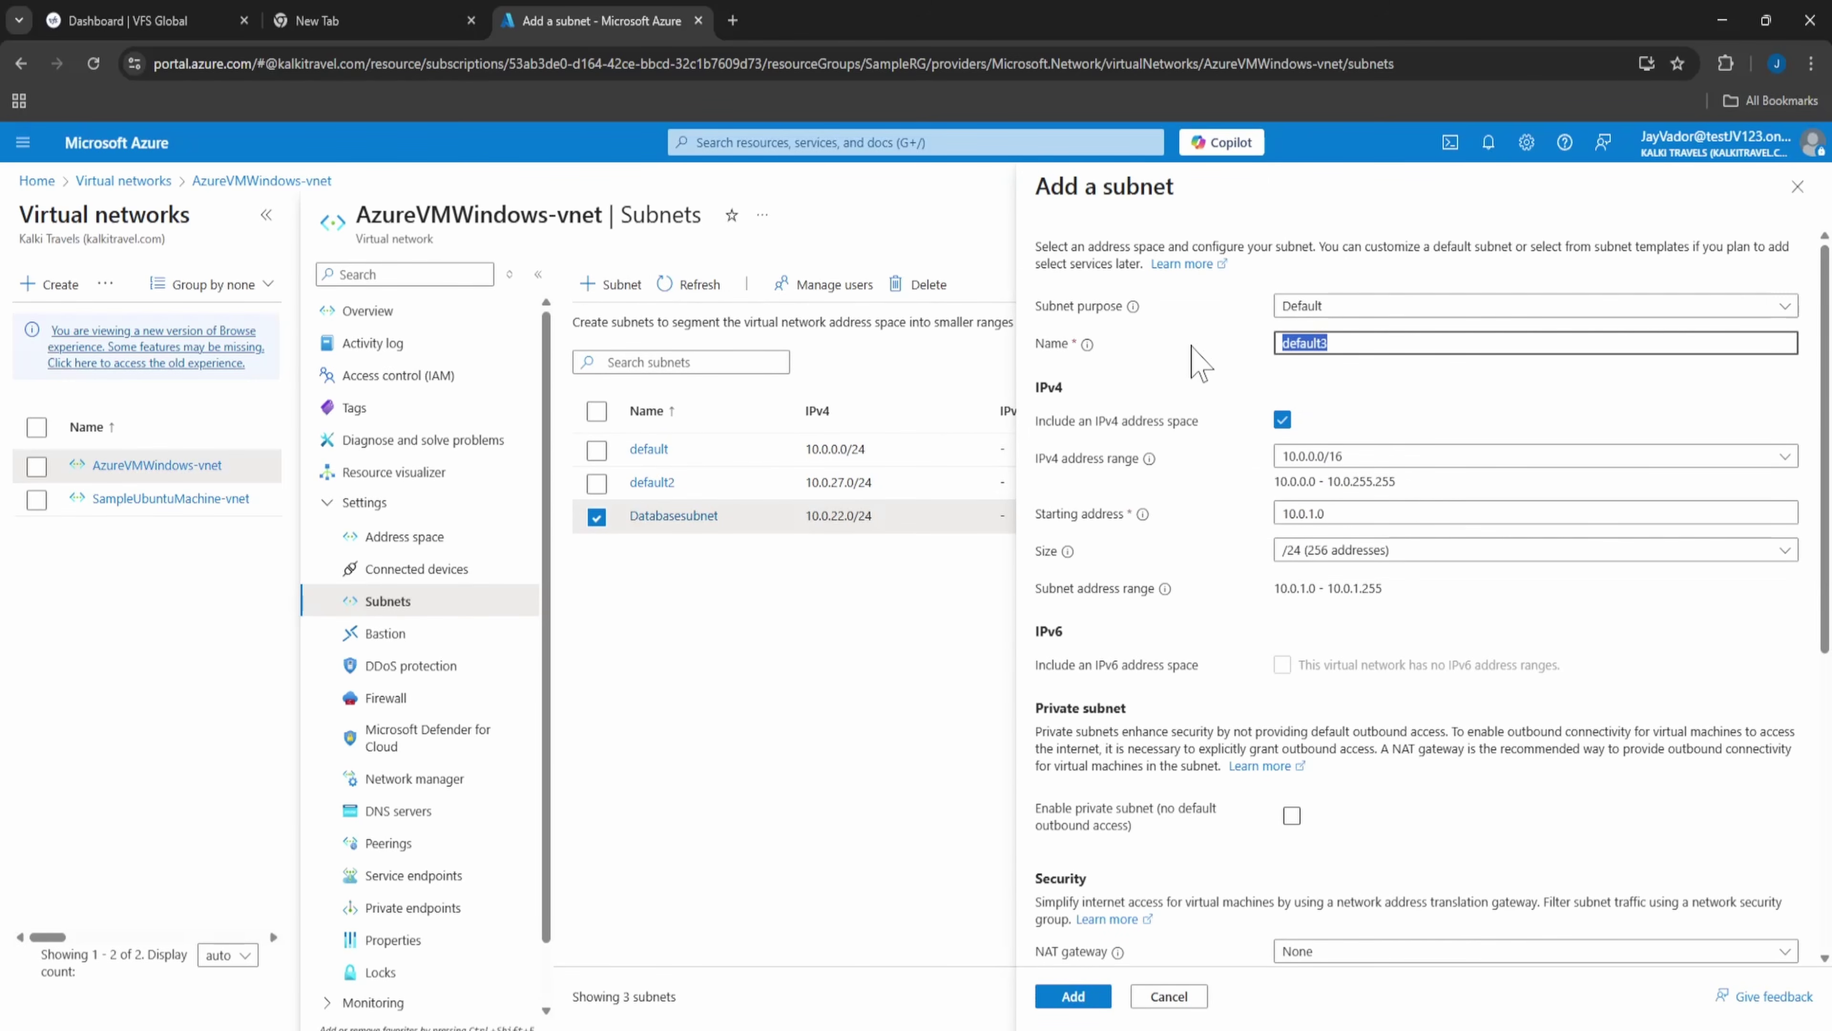
{"action": "type", "text": "Piblic"}
{"action": "key", "text": "ctrl+a"}
{"action": "left_click", "coordinate": [1336, 305]}
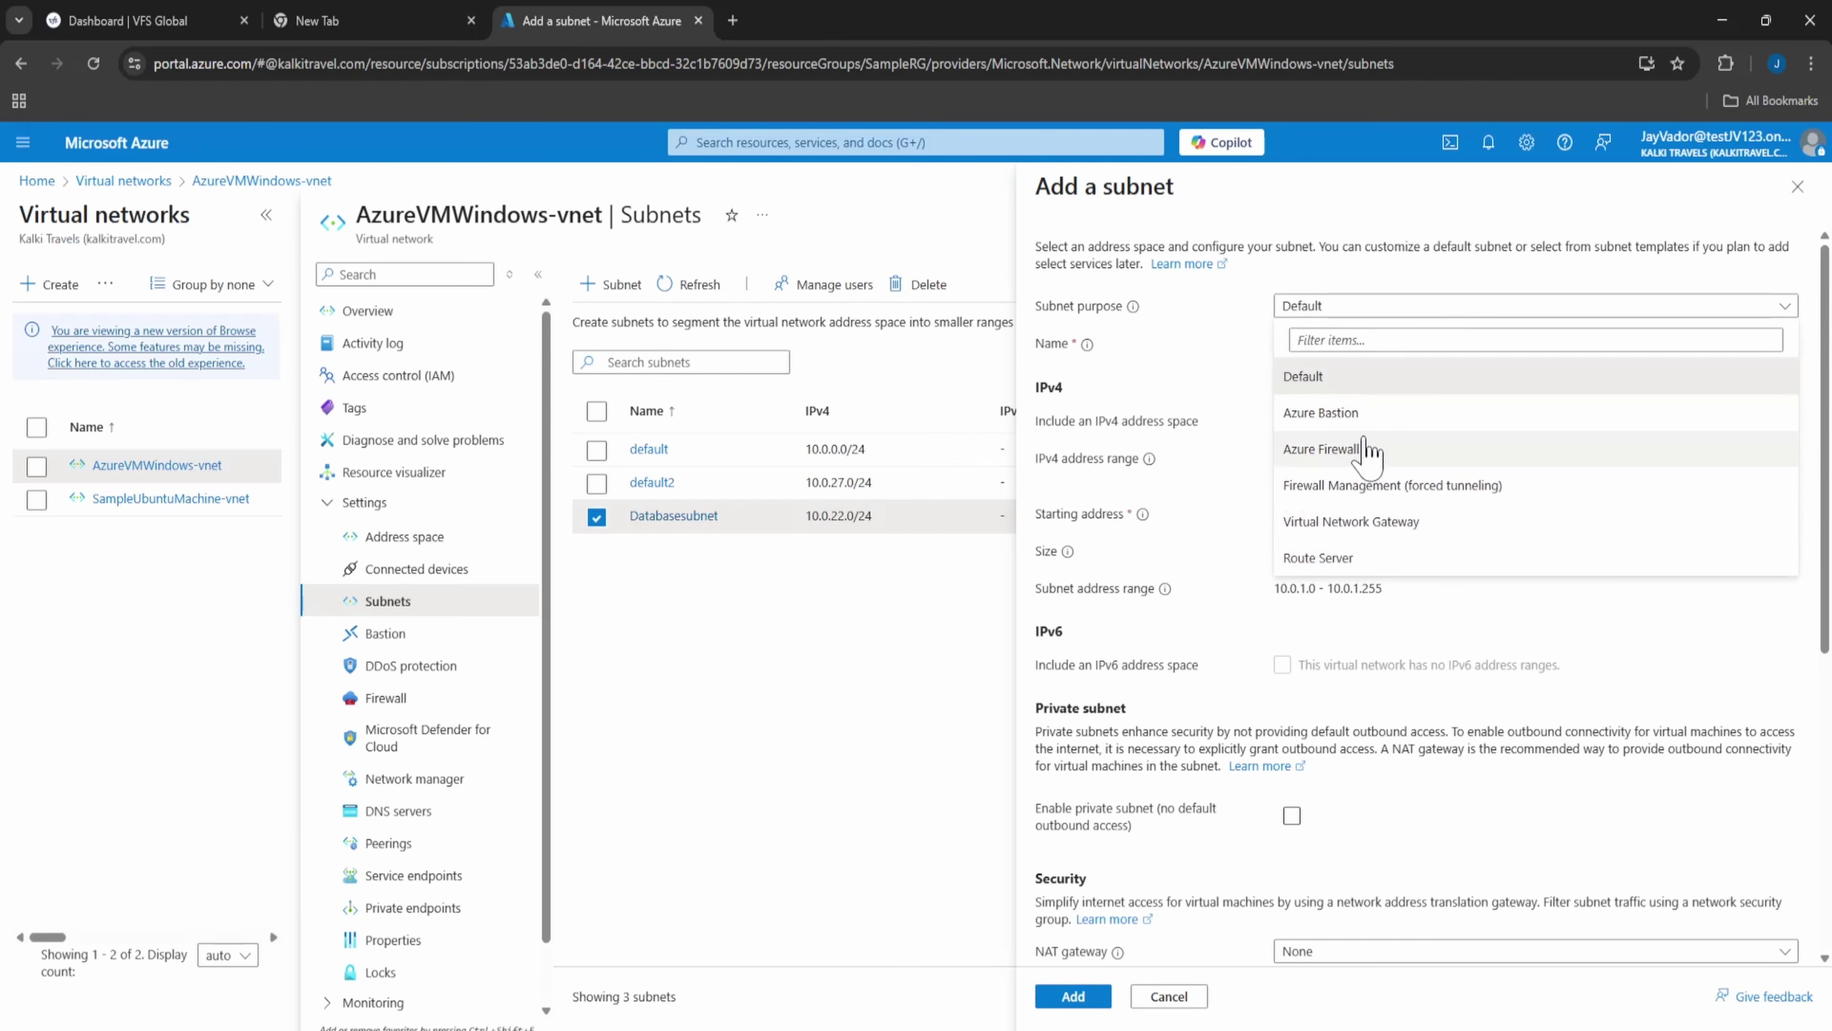
{"action": "left_click", "coordinate": [1370, 417]}
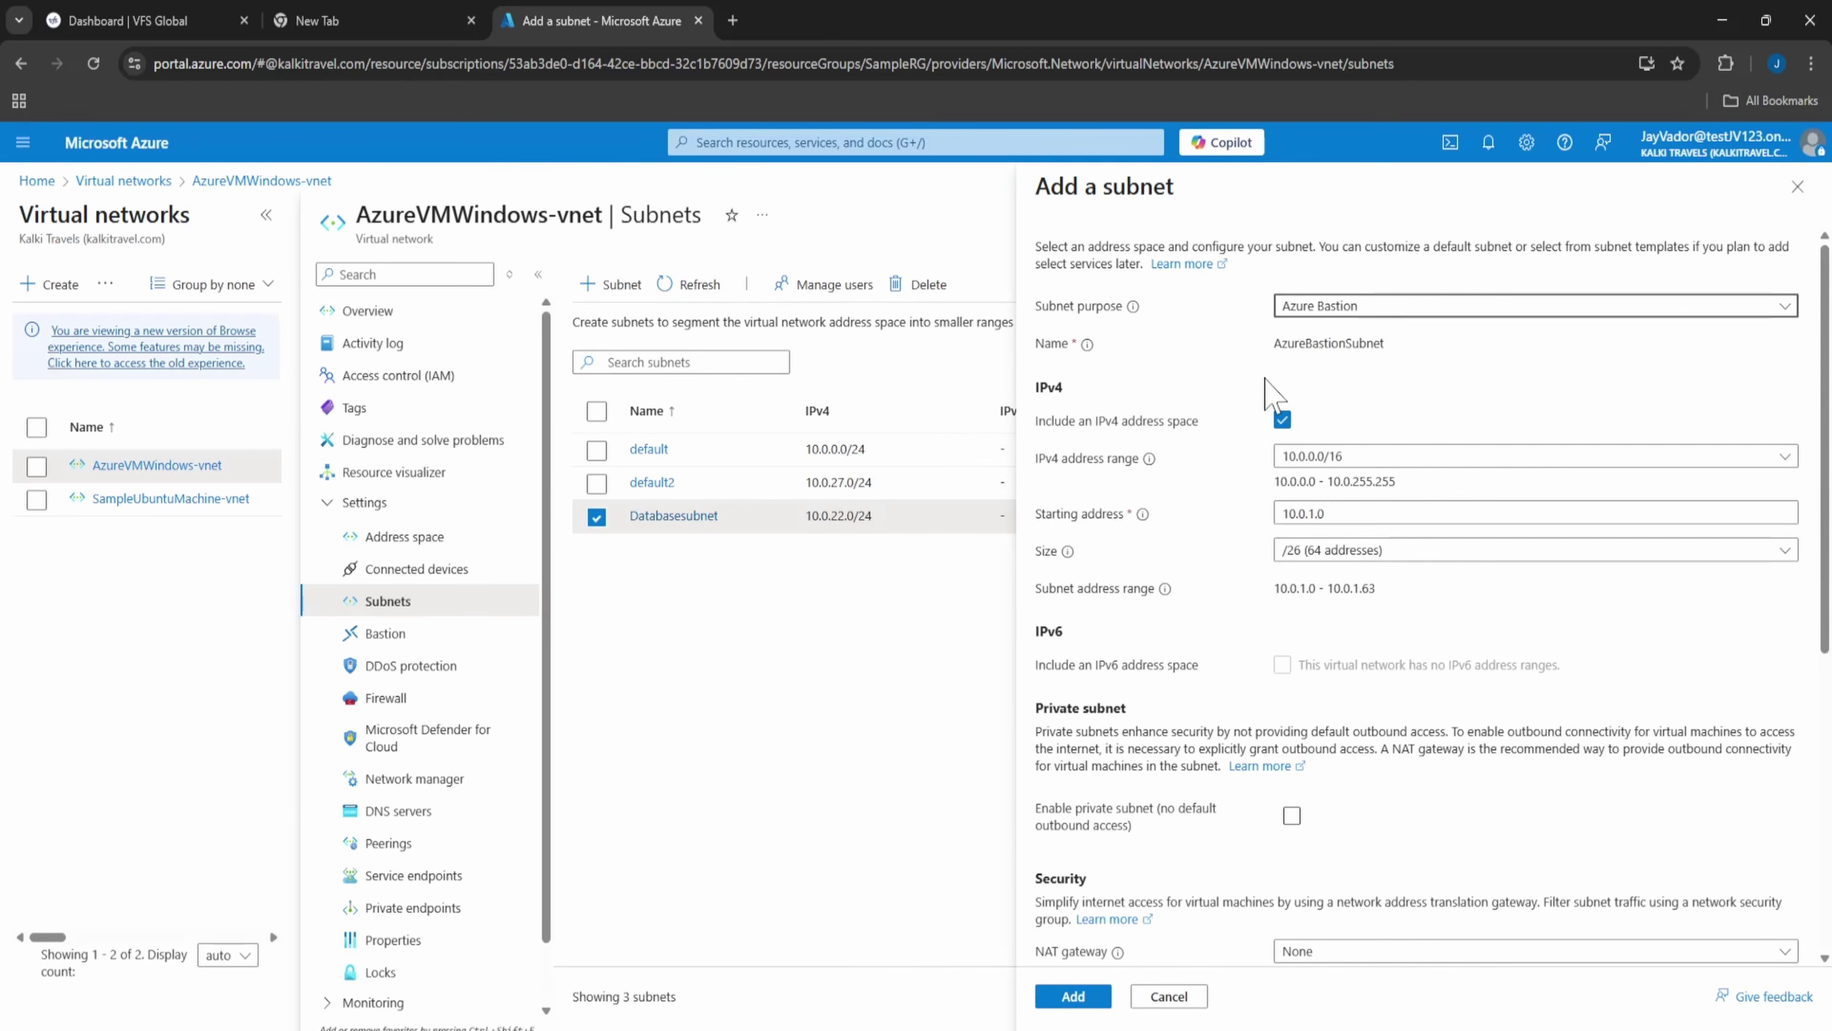
- Set the starting address to 10.0.17.0 (/26) and add the AzureBastionSubnet
{"action": "left_click", "coordinate": [858, 142]}
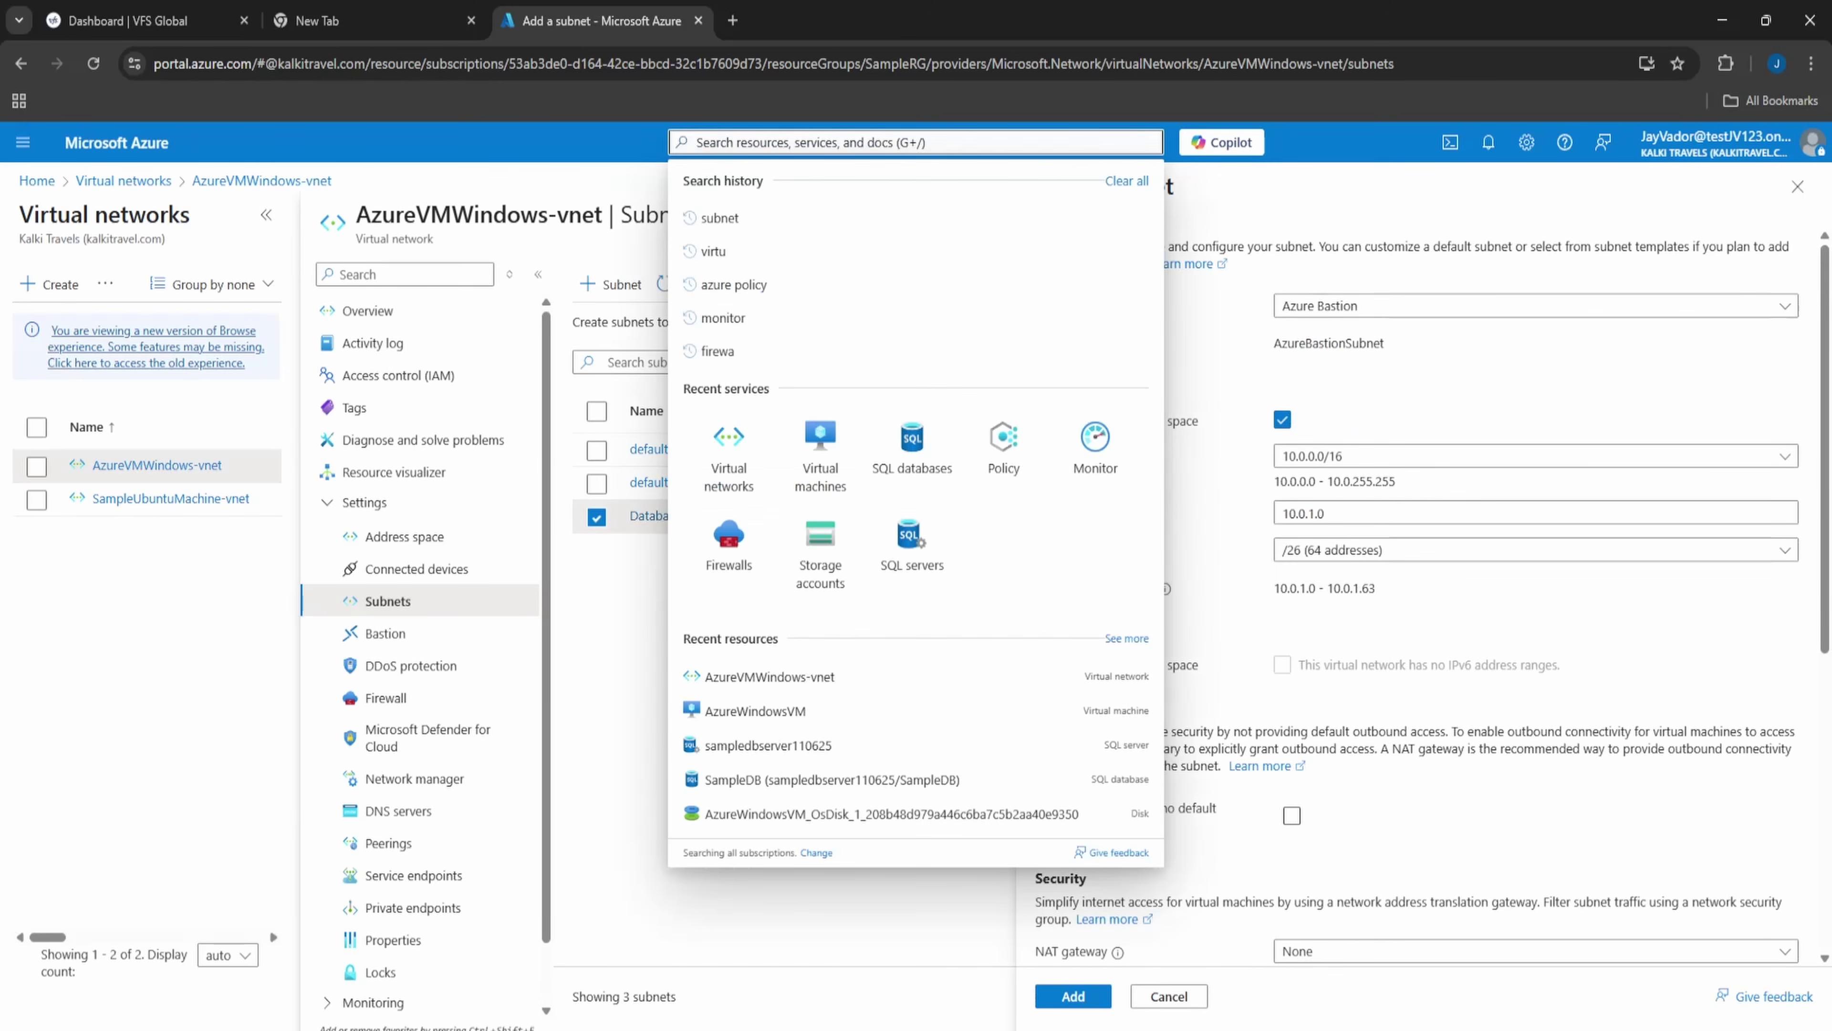
{"action": "type", "text": "bastion"}
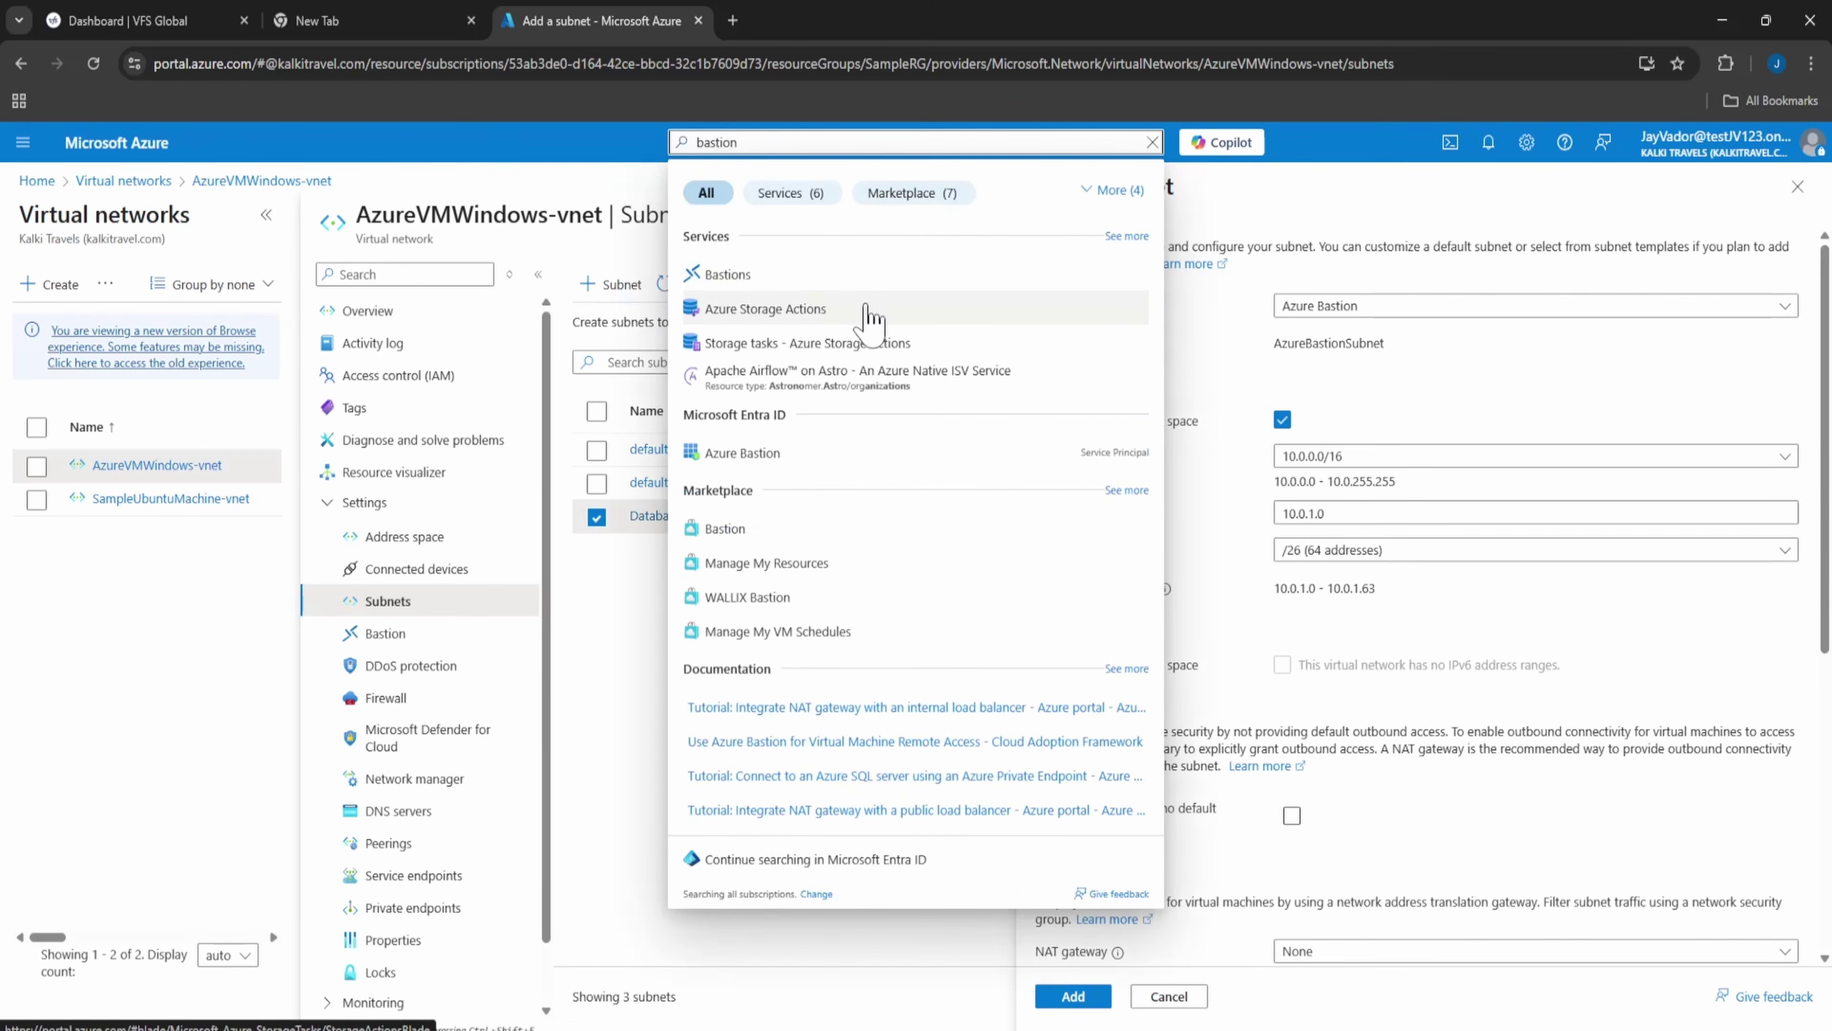
{"action": "left_click", "coordinate": [1255, 371]}
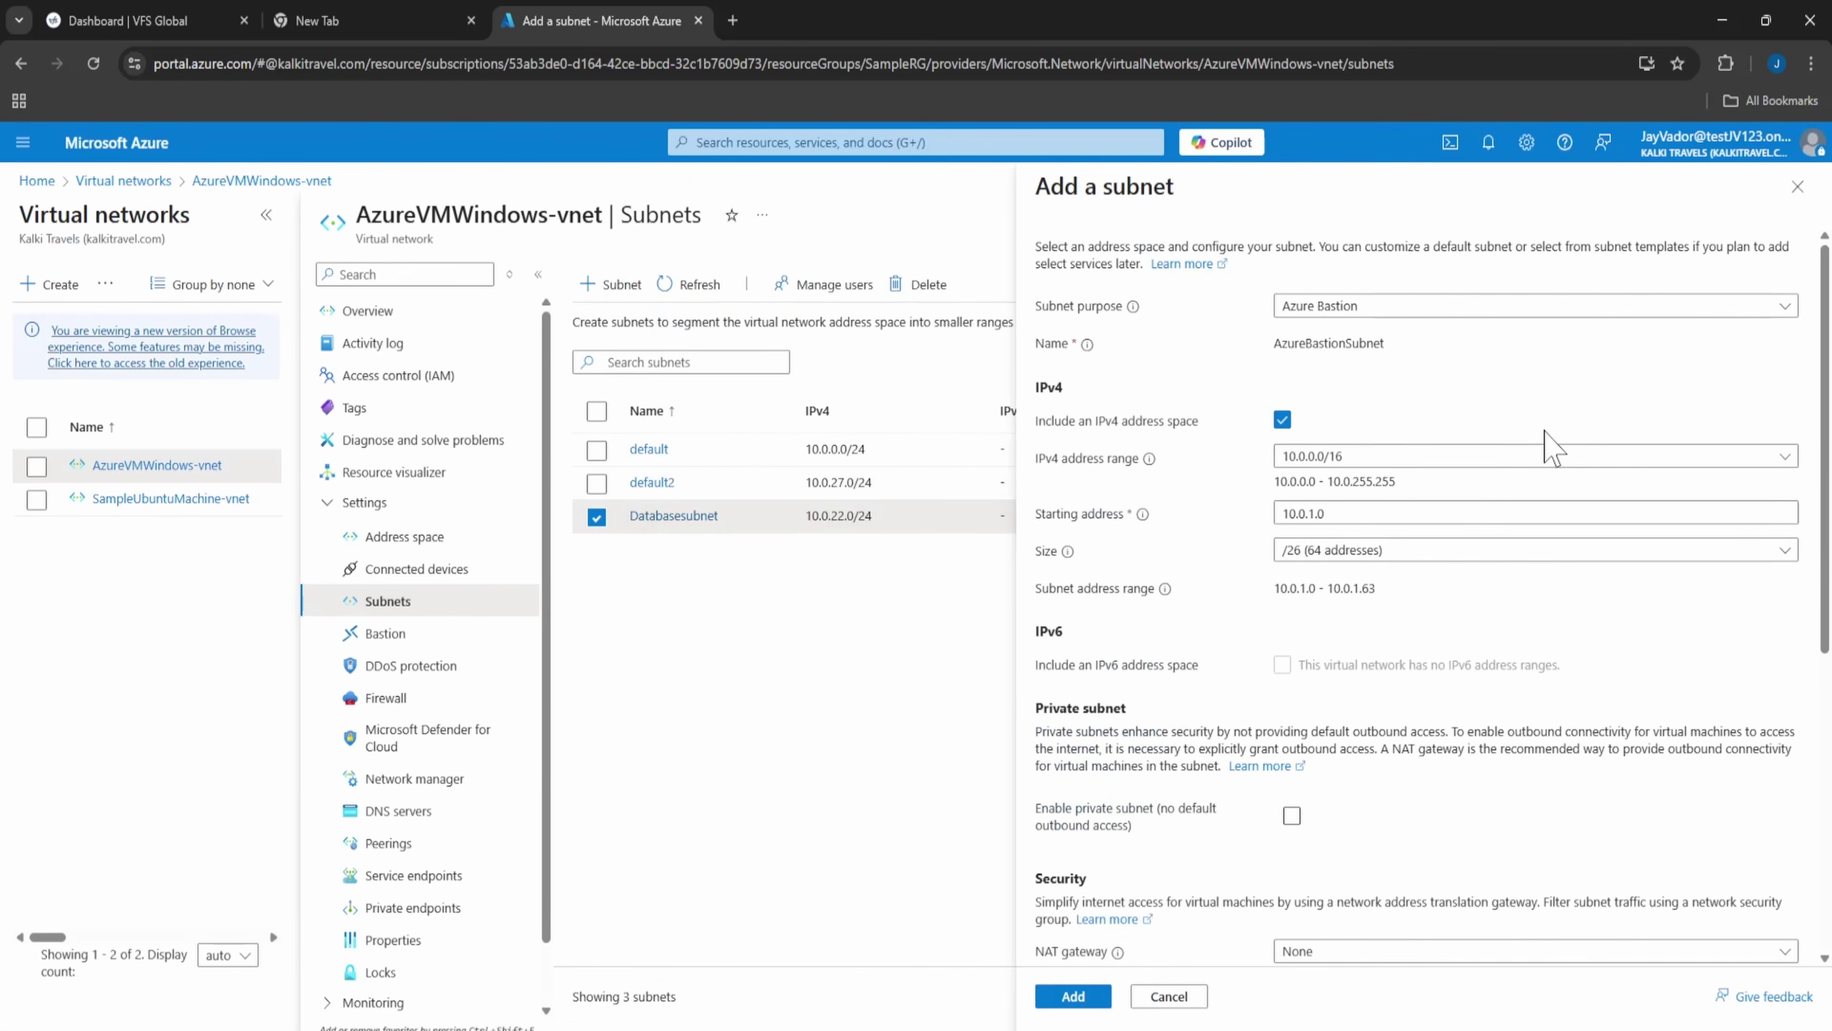
{"action": "left_click", "coordinate": [1379, 514]}
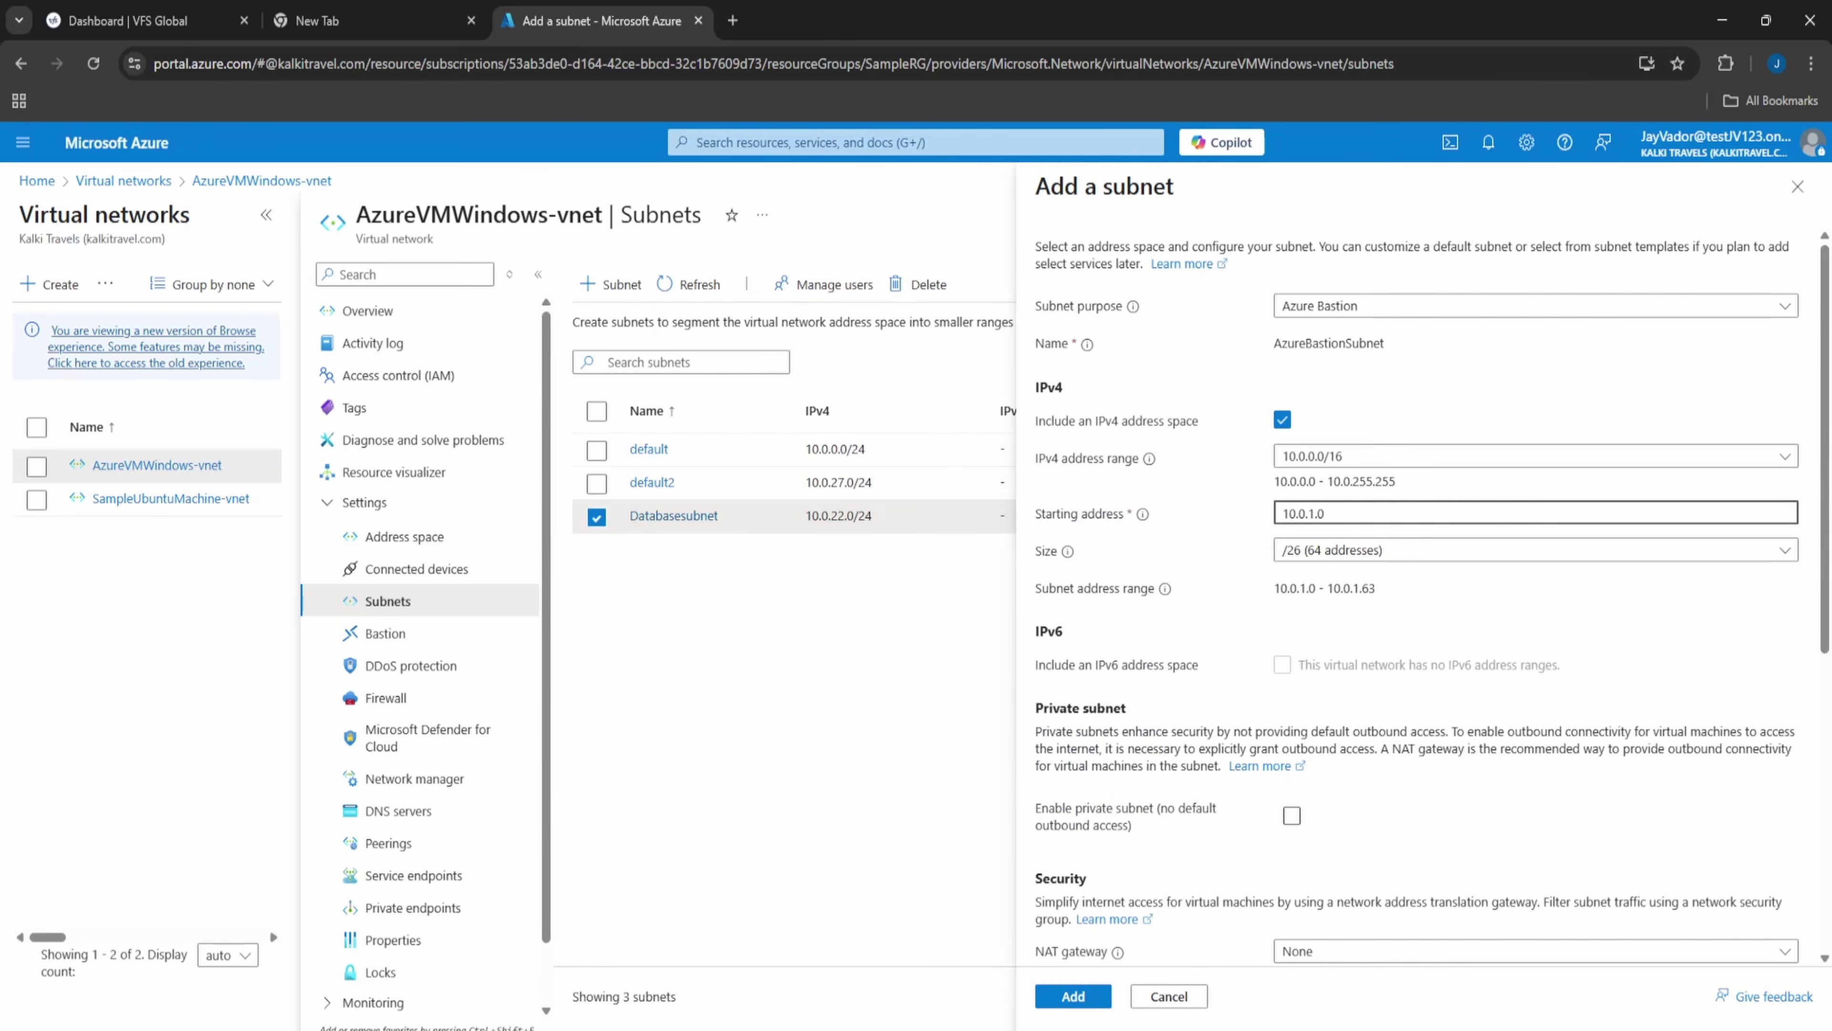
{"action": "key", "text": "BackSpace"}
{"action": "type", "text": "17"}
{"action": "scroll", "coordinate": [1219, 598], "scroll_direction": "down", "scroll_amount": 4}
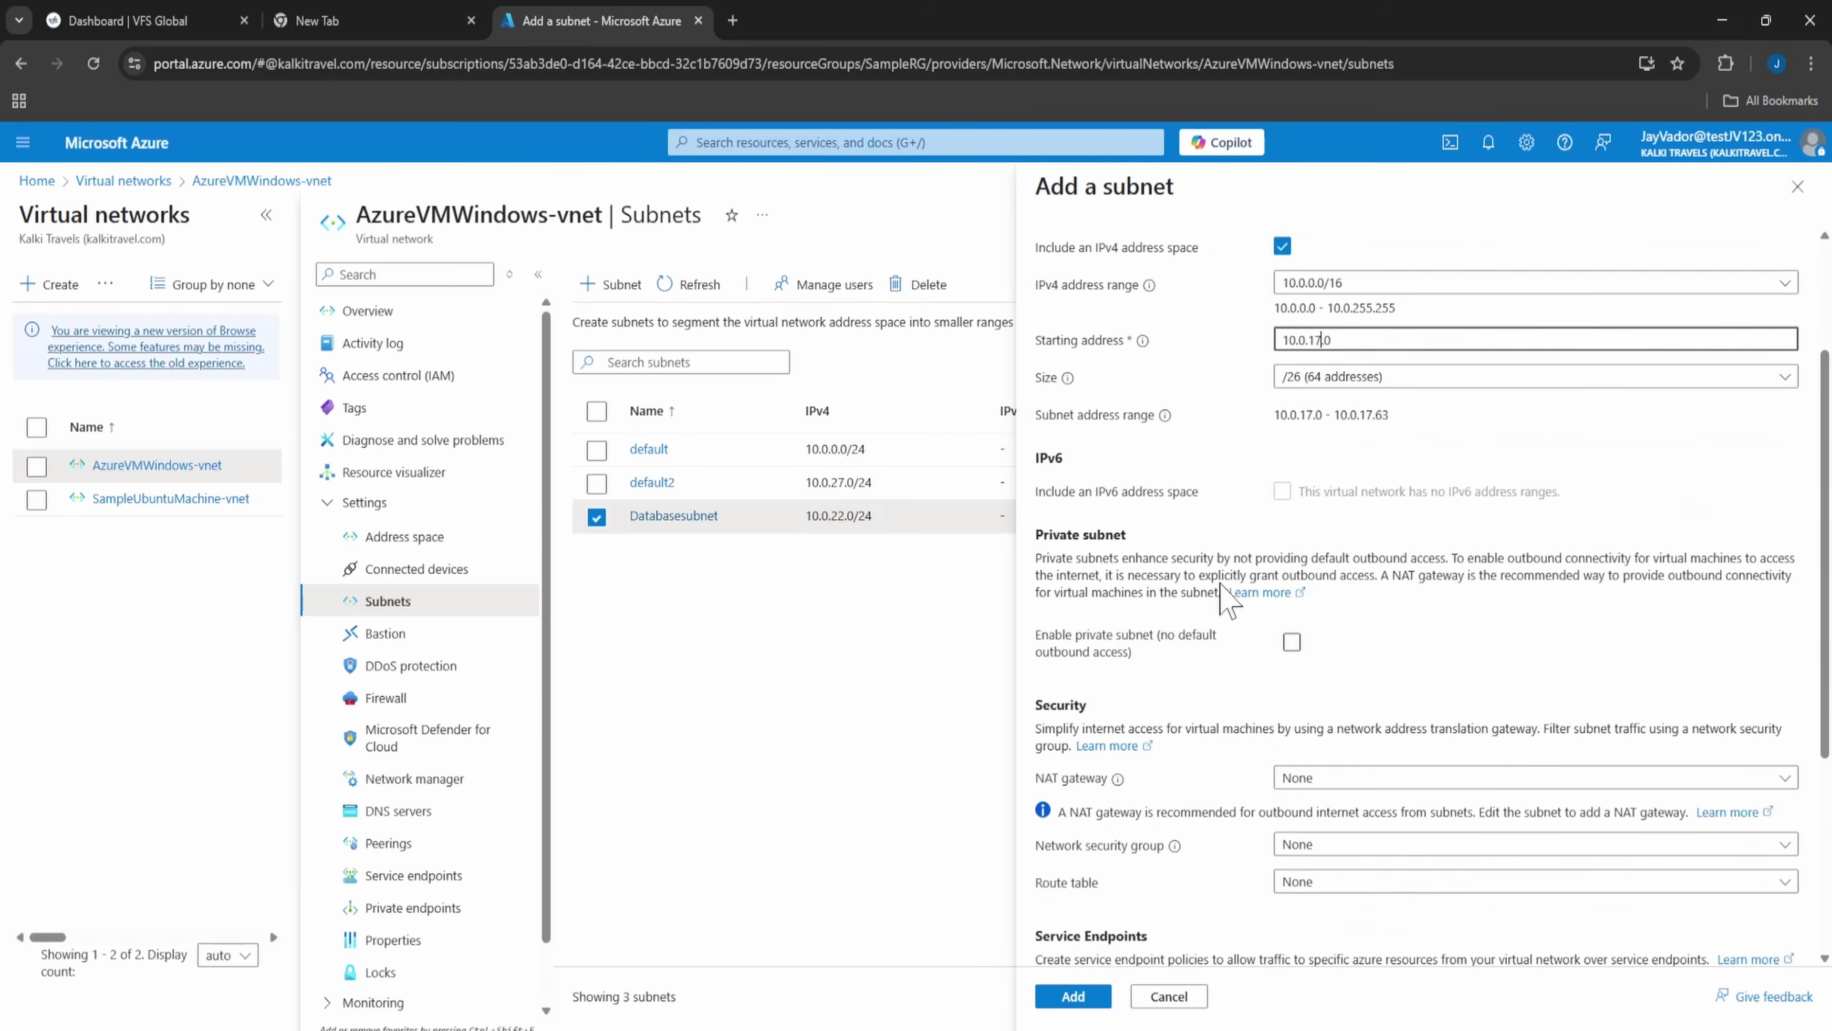
{"action": "scroll", "coordinate": [1317, 671], "scroll_direction": "down", "scroll_amount": 2}
{"action": "scroll", "coordinate": [1311, 668], "scroll_direction": "down", "scroll_amount": 1}
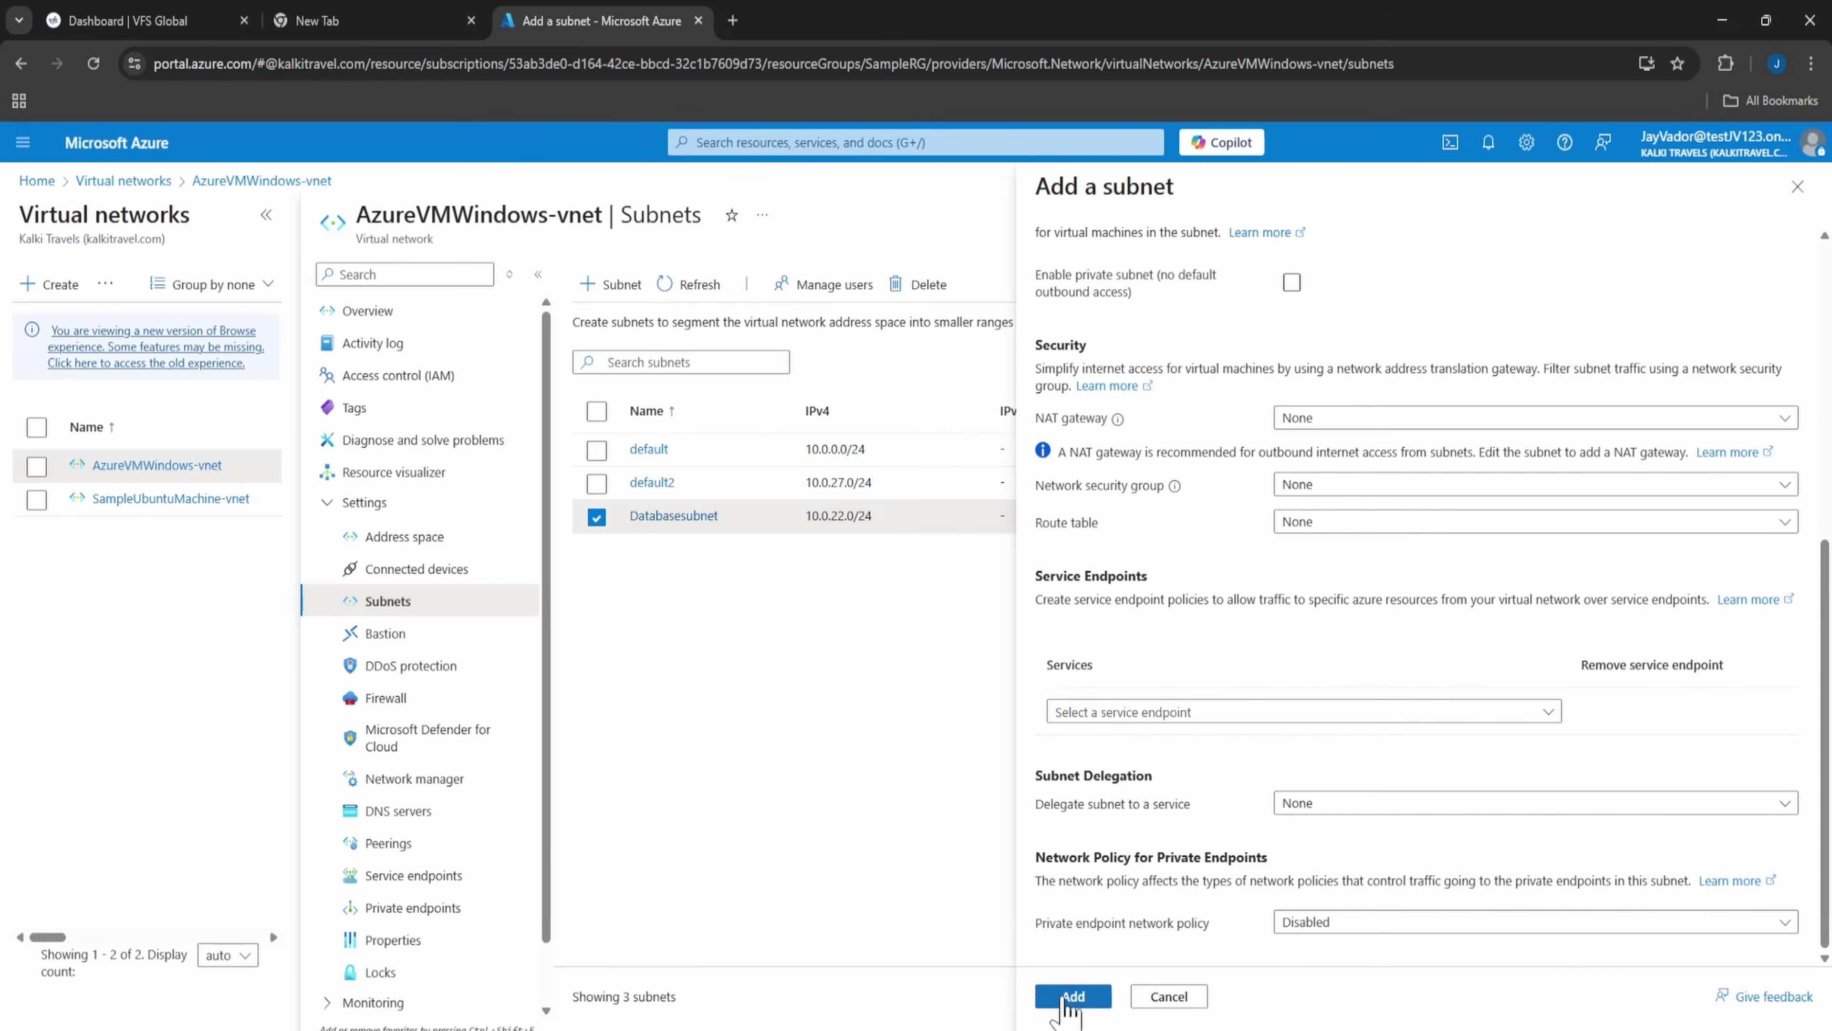
{"action": "left_click", "coordinate": [1066, 998]}
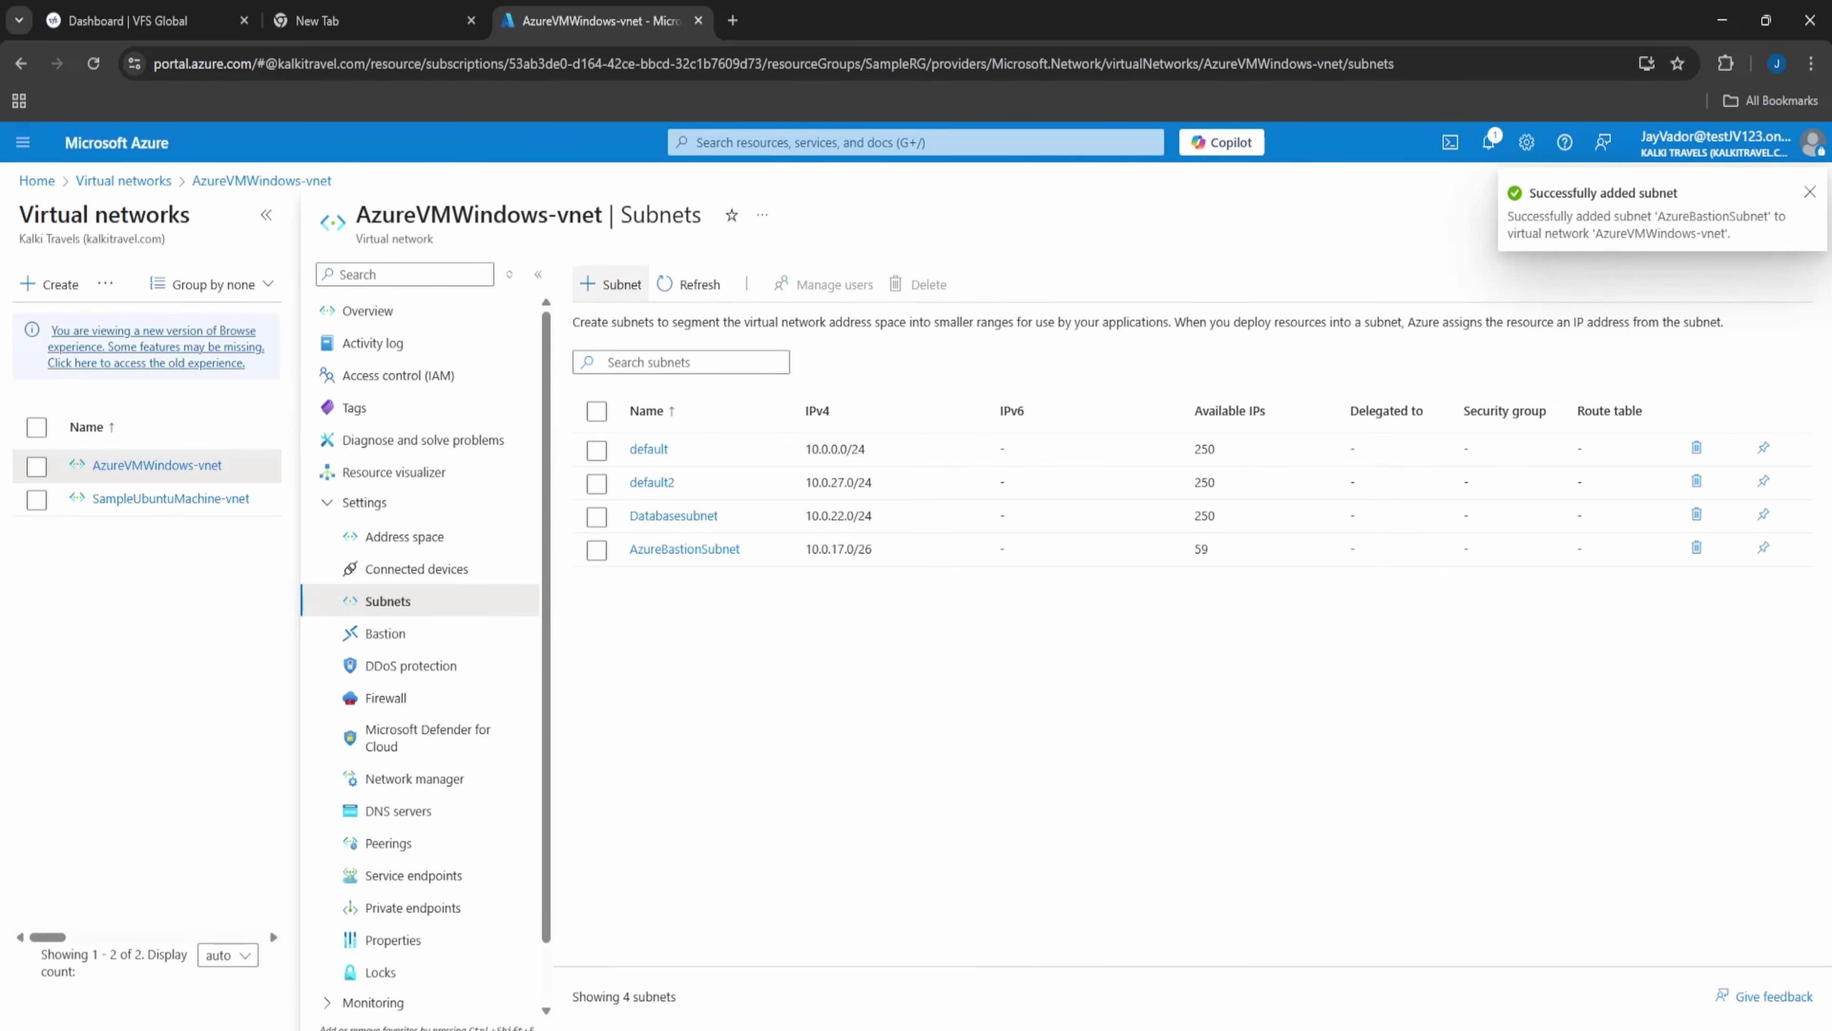
- Find the Bastions service and start creating a new Bastion
{"action": "left_click", "coordinate": [787, 143]}
{"action": "type", "text": "bastio"}
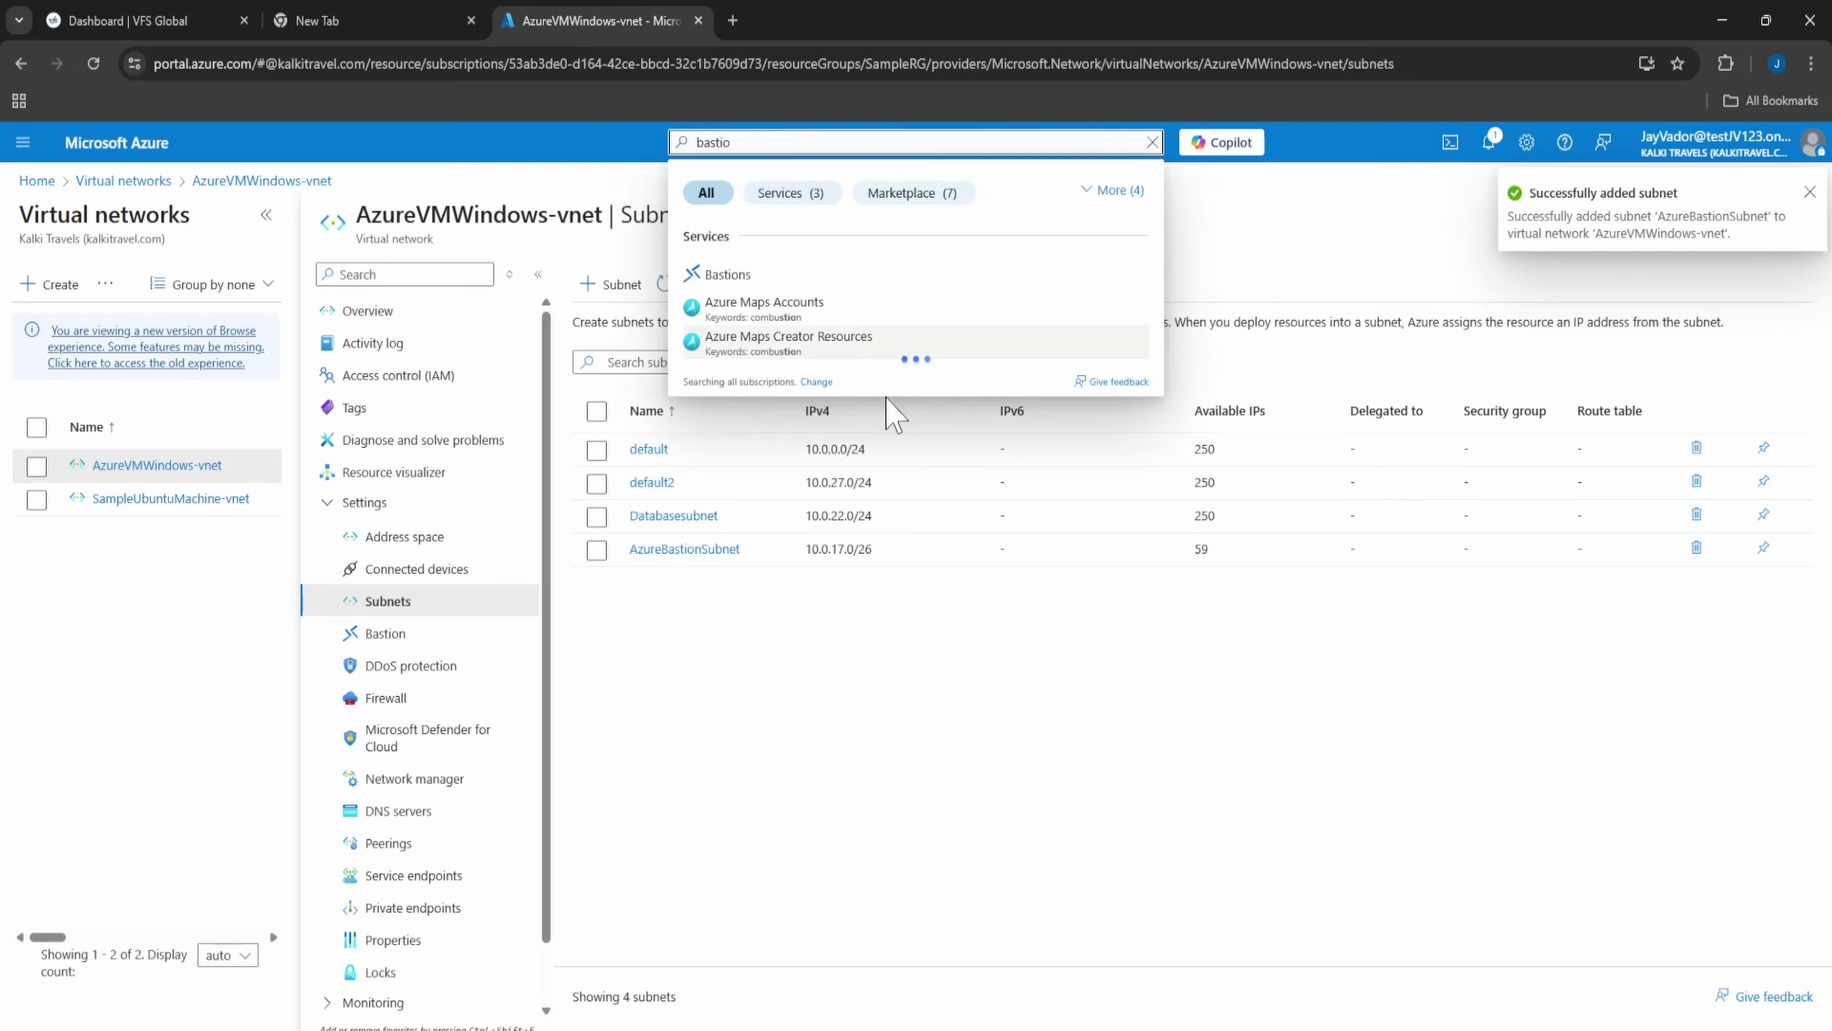
{"action": "left_click", "coordinate": [764, 276]}
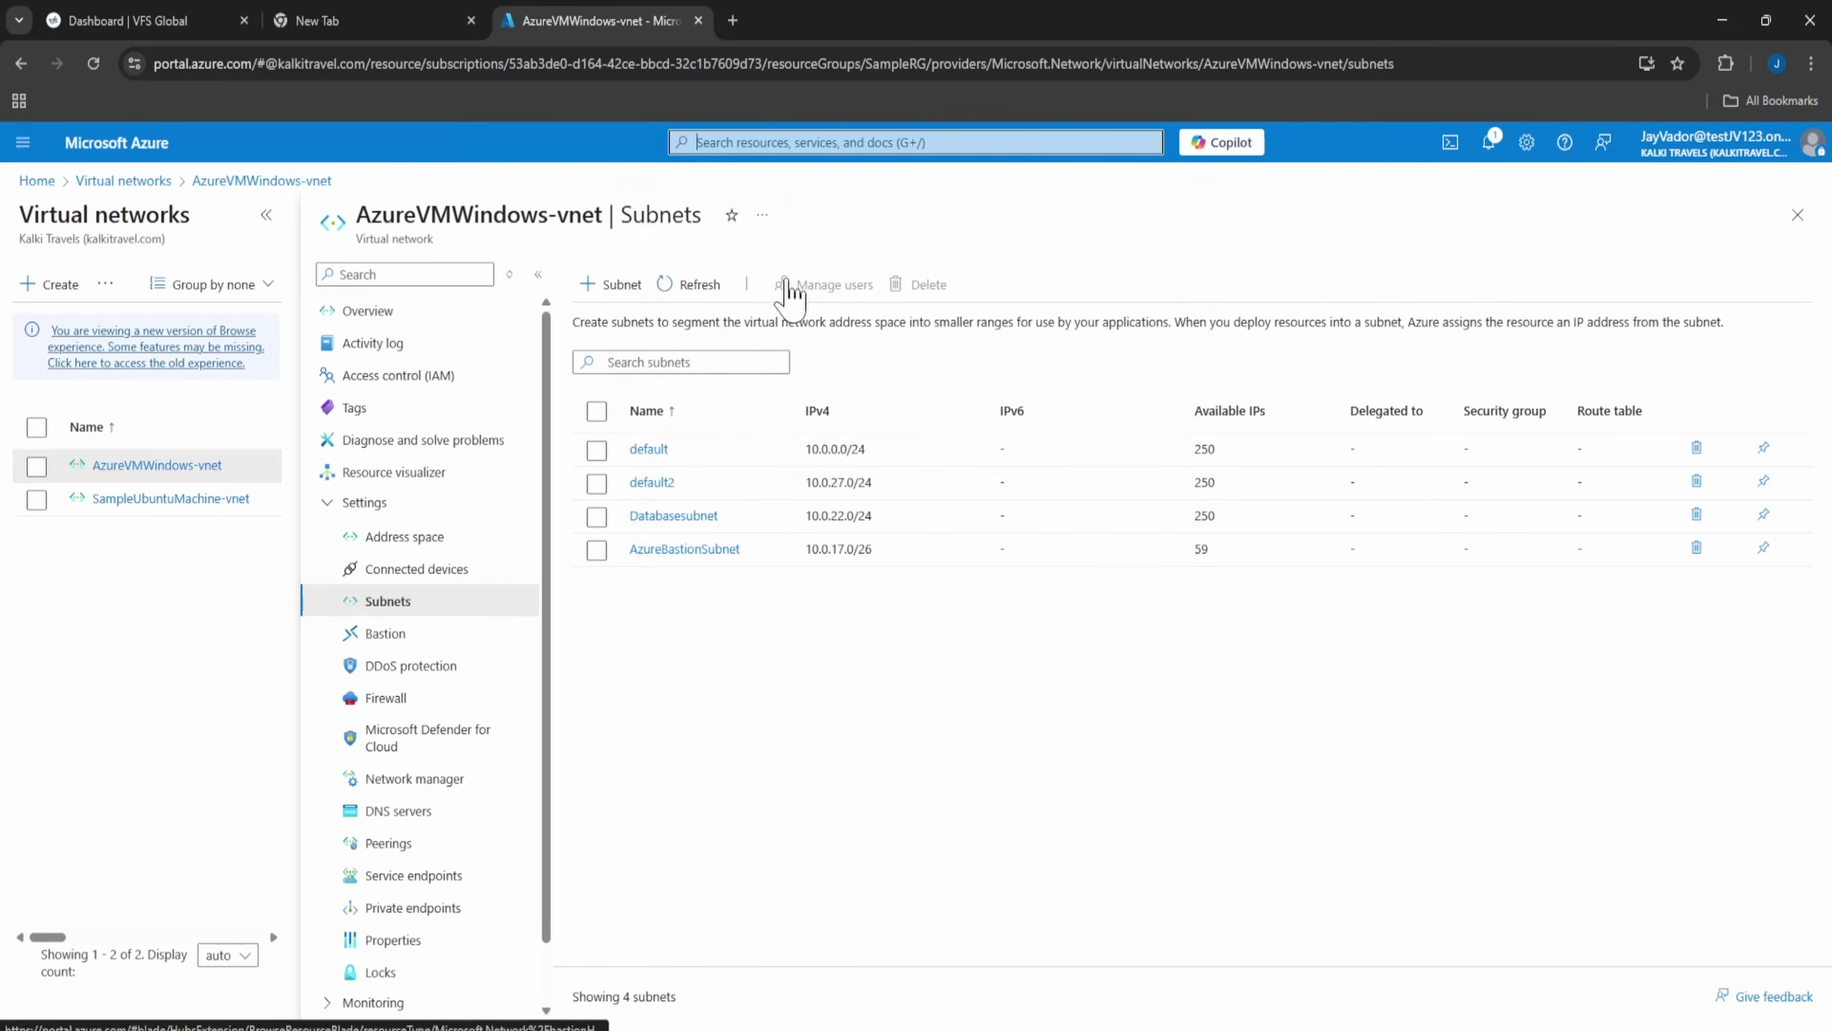
{"action": "left_click", "coordinate": [59, 287]}
{"action": "scroll", "coordinate": [532, 681], "scroll_direction": "down", "scroll_amount": 3}
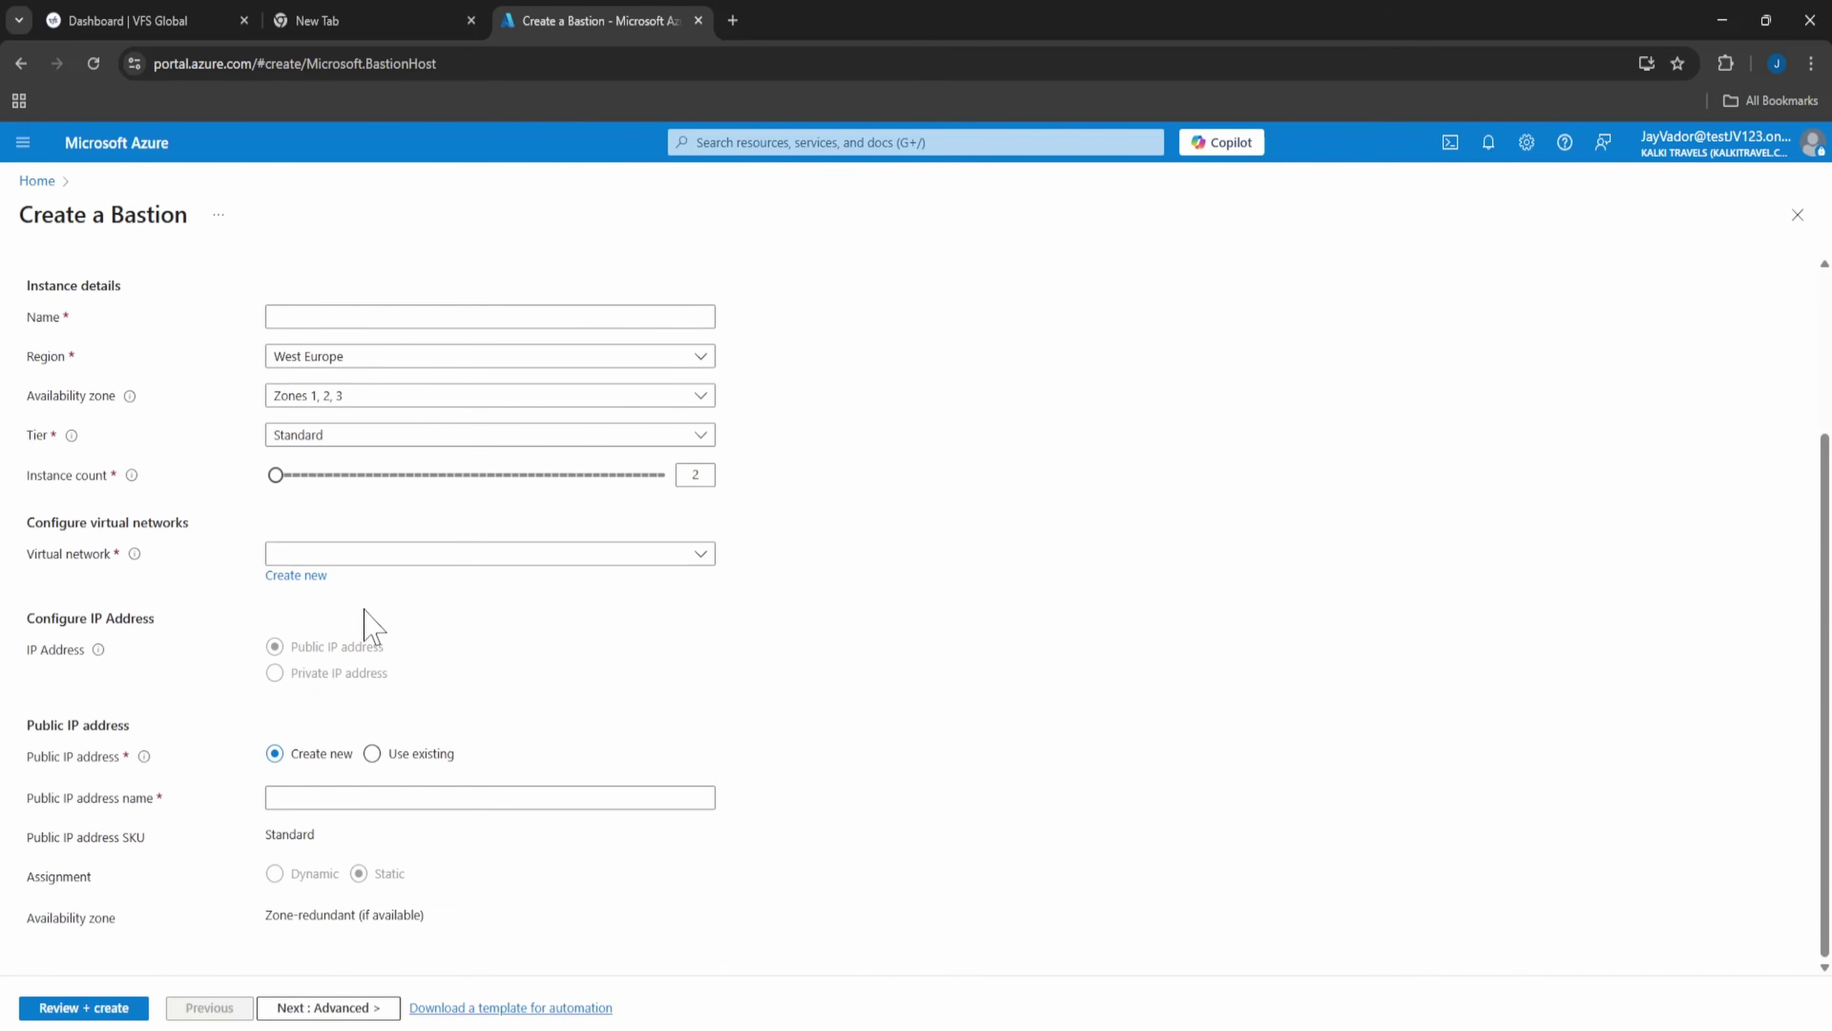
- Name the bastion SampleBastion in AzureWindowsVM_group, attached to AzureVMWindows-vnet
{"action": "left_click", "coordinate": [342, 557]}
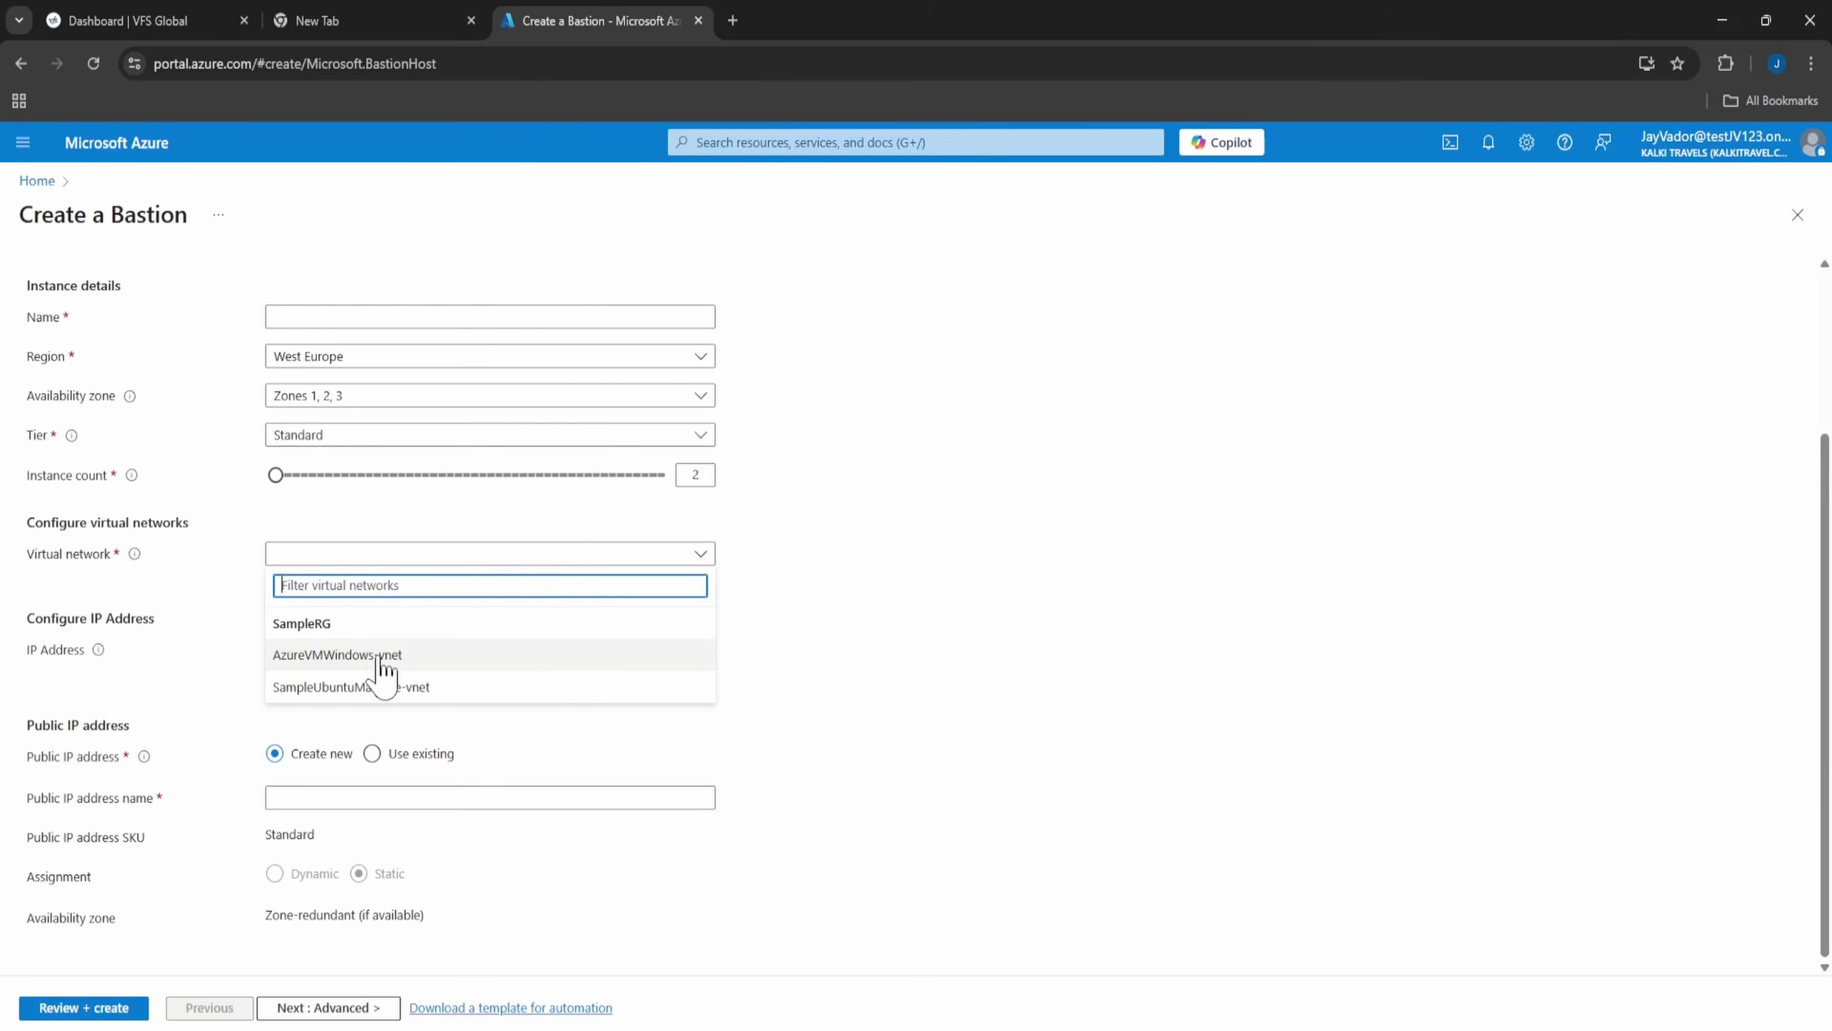
{"action": "left_click", "coordinate": [392, 665]}
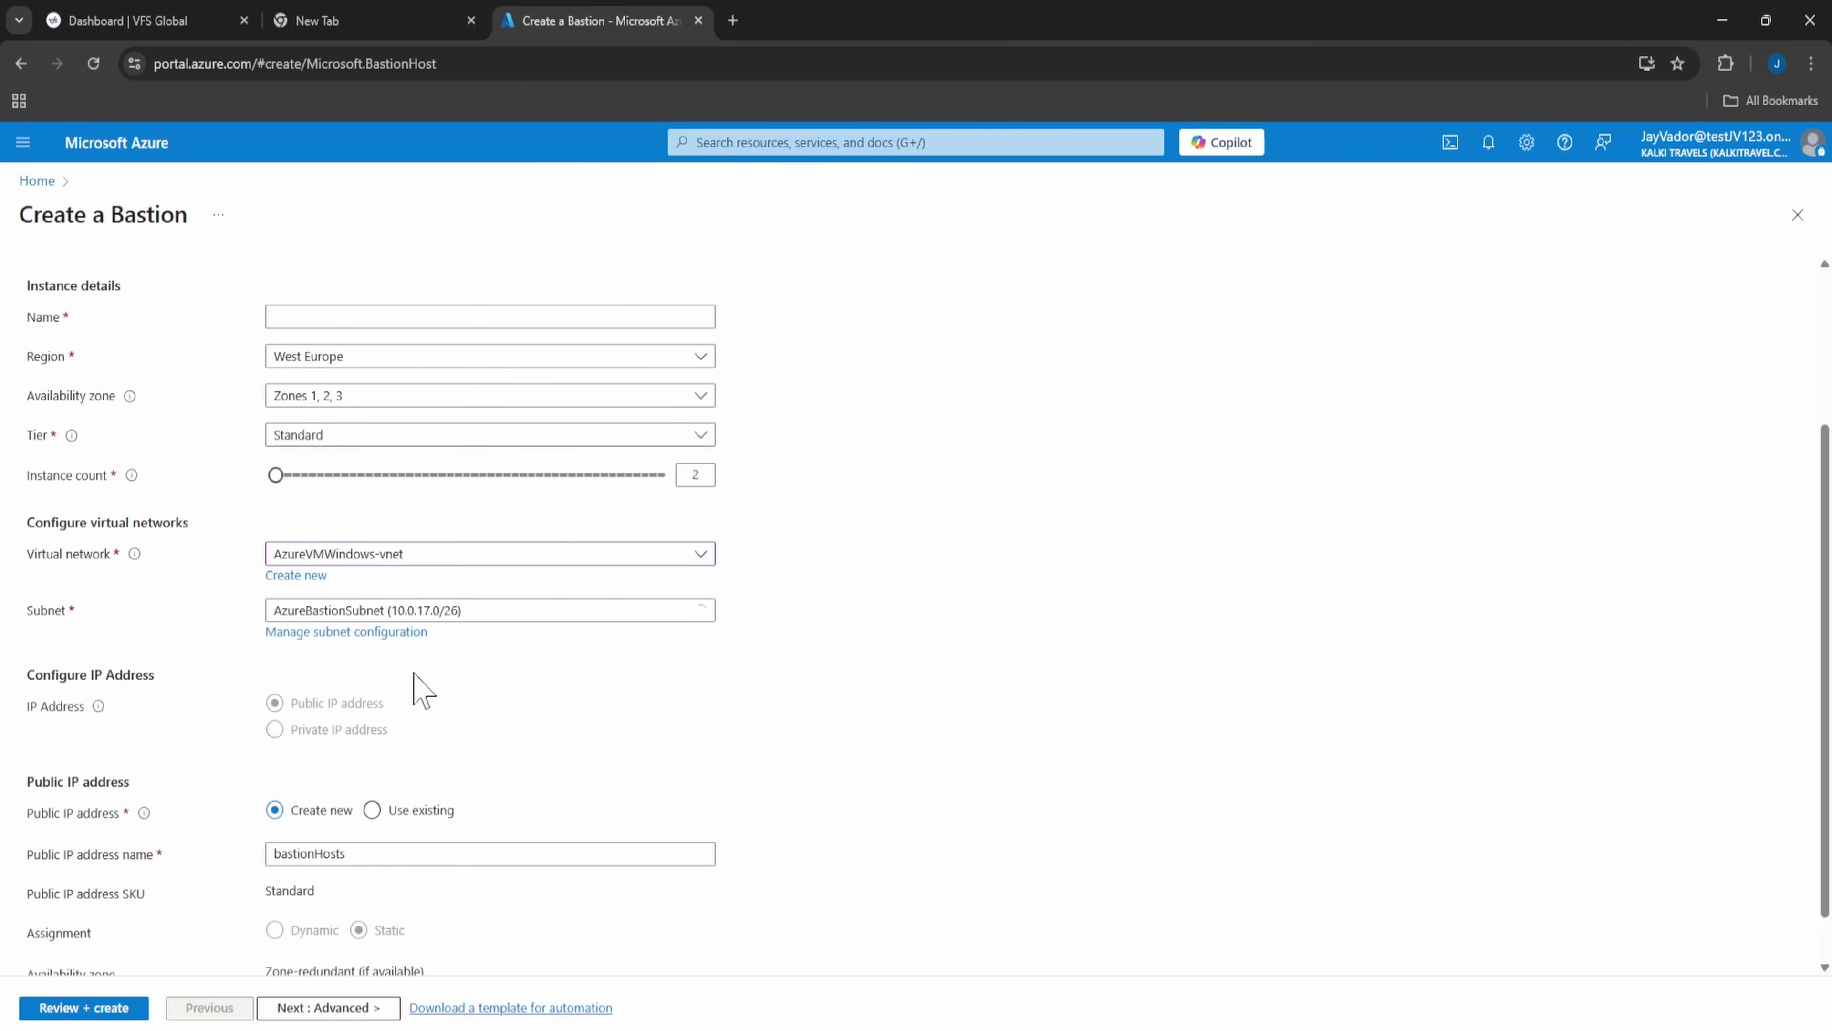
{"action": "scroll", "coordinate": [495, 687], "scroll_direction": "up", "scroll_amount": 3}
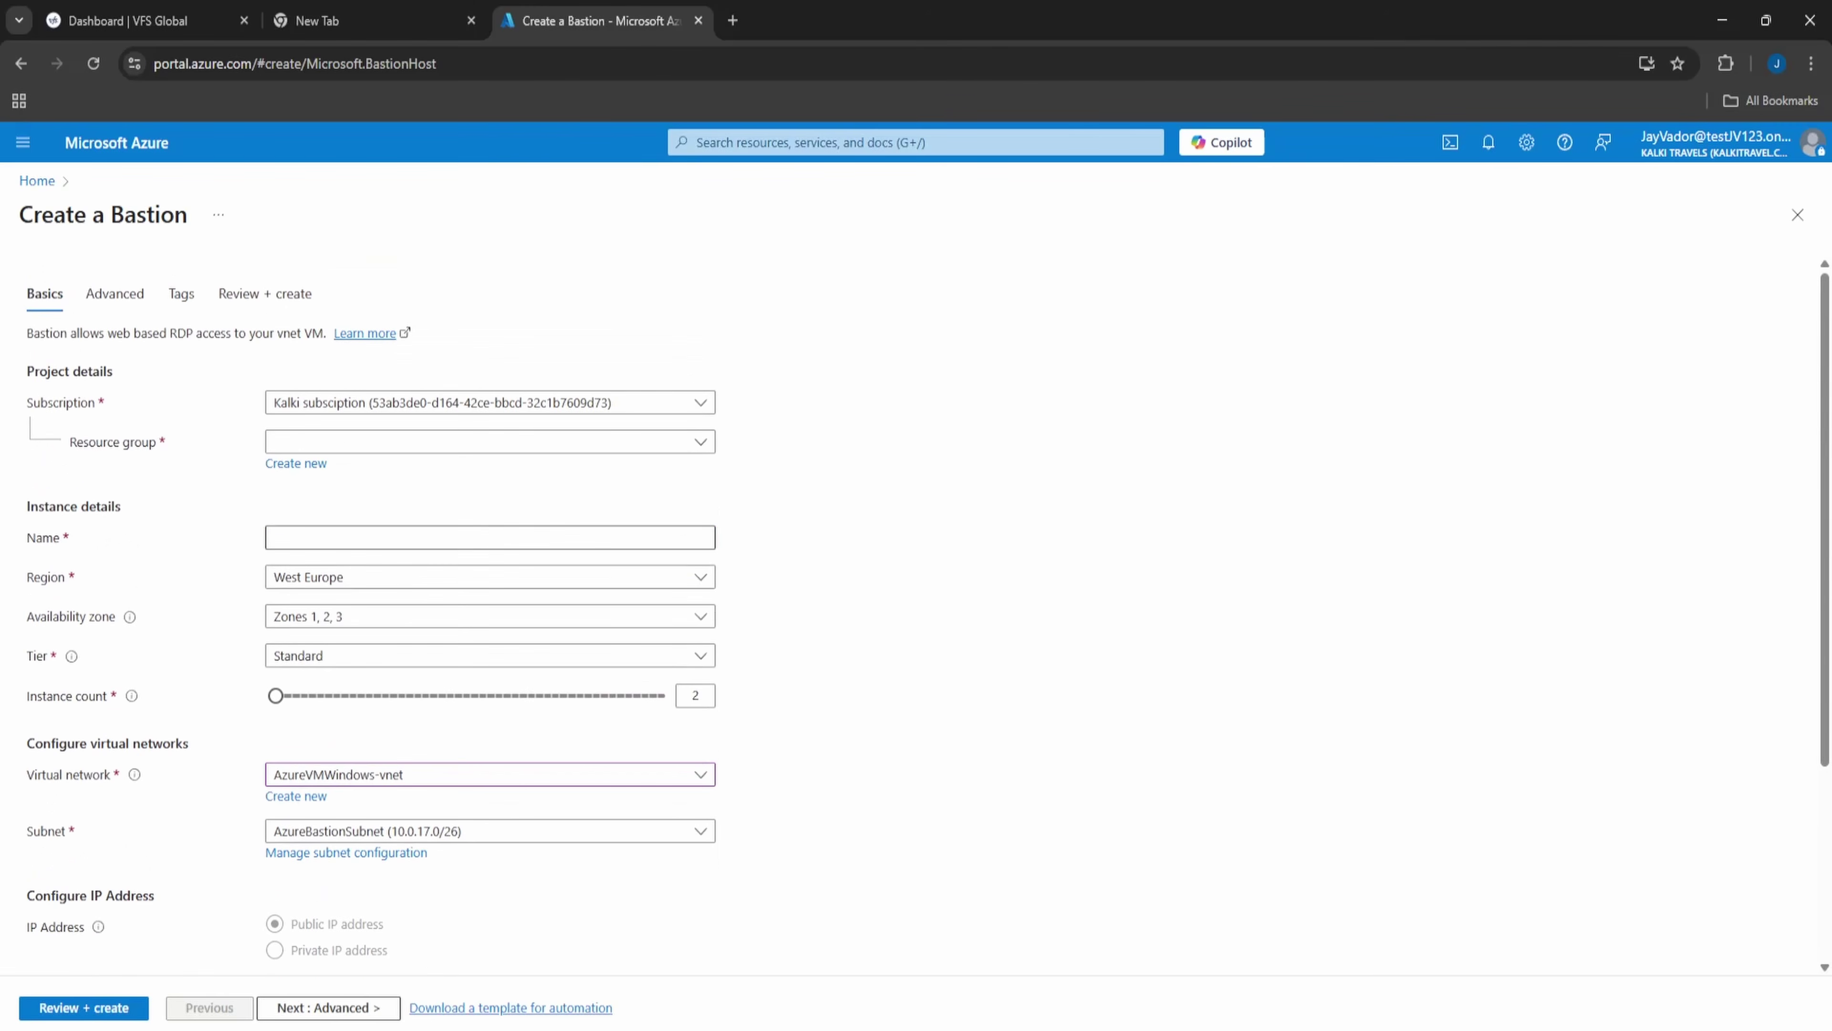
{"action": "left_click", "coordinate": [317, 442]}
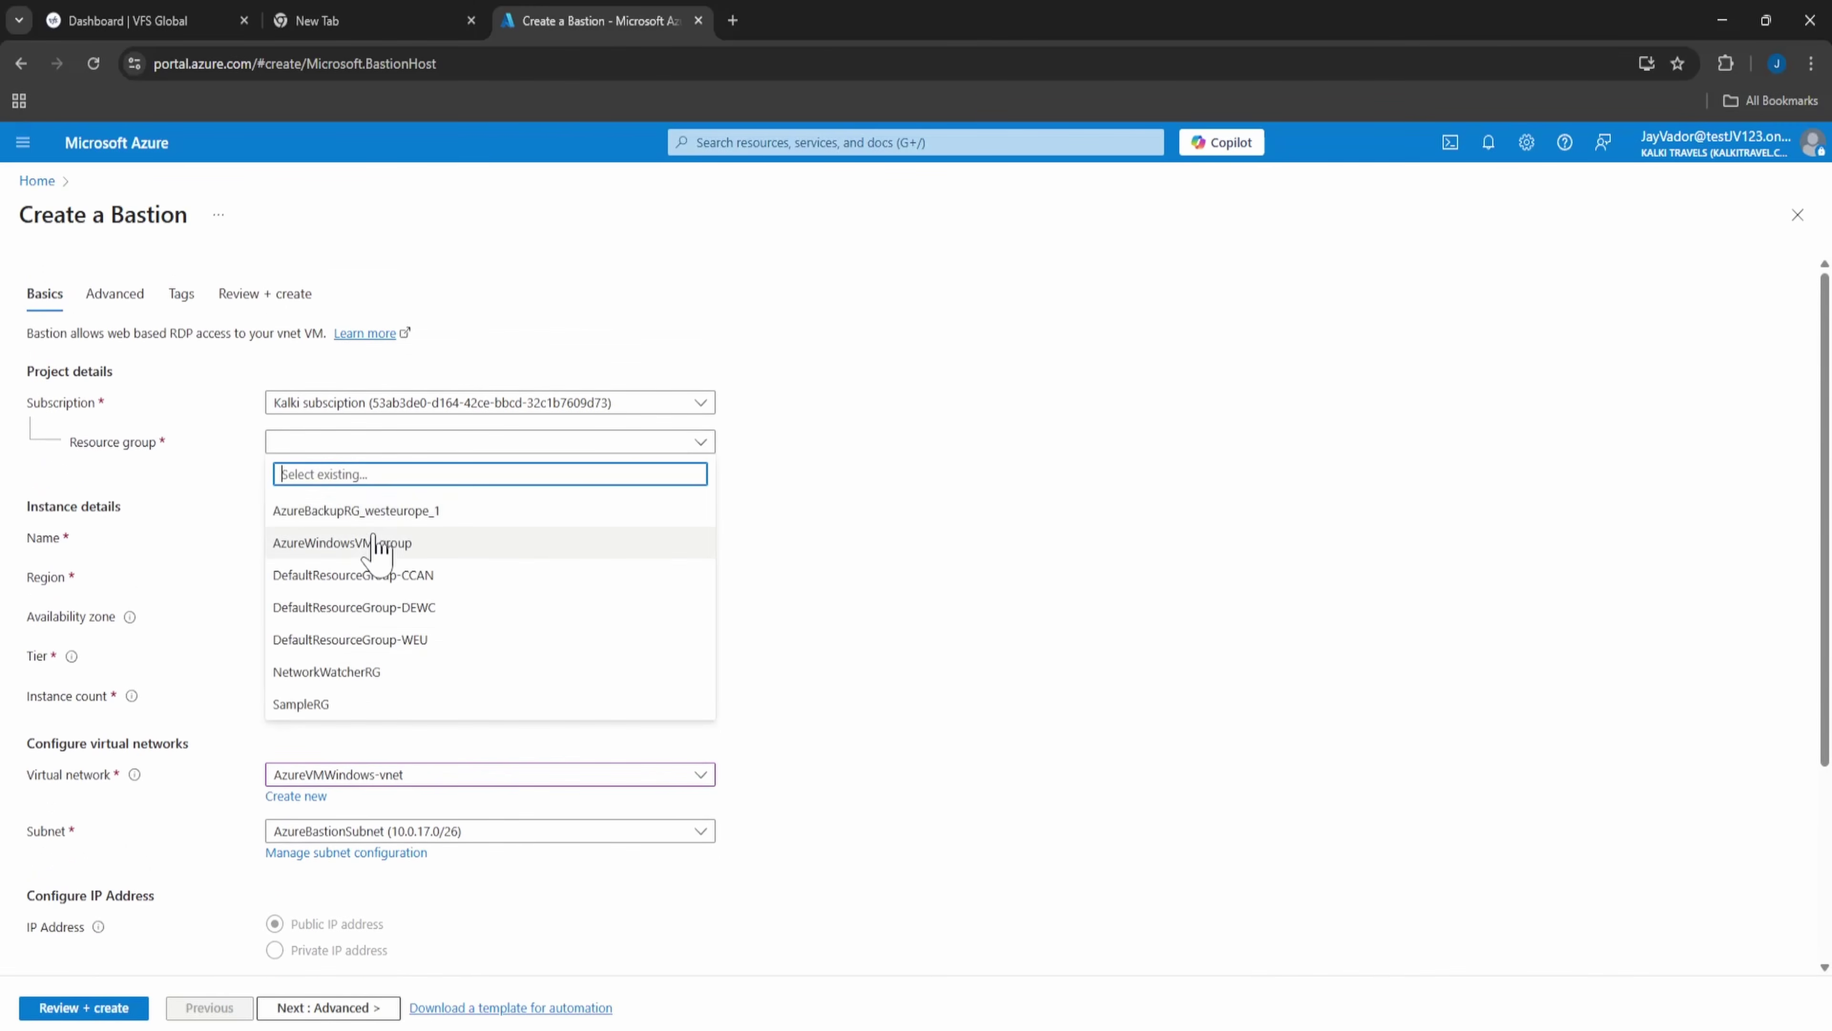
{"action": "left_click", "coordinate": [412, 550]}
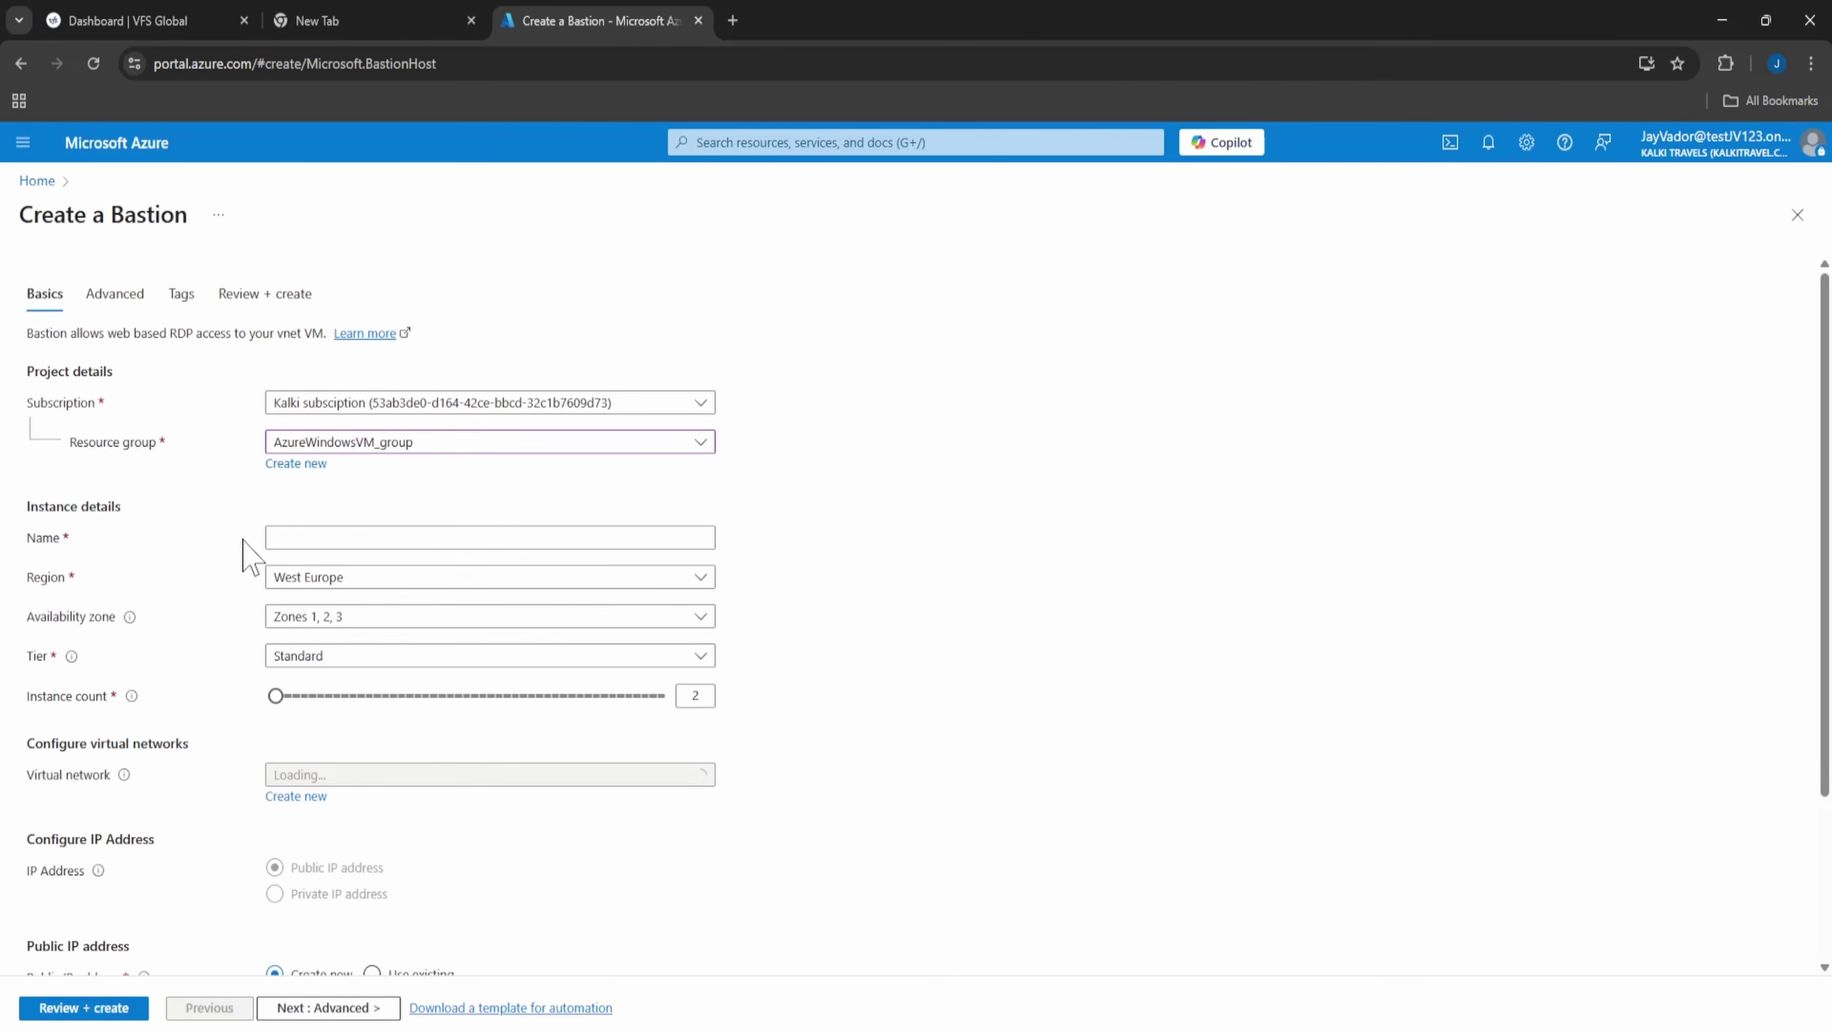
{"action": "left_click", "coordinate": [296, 538]}
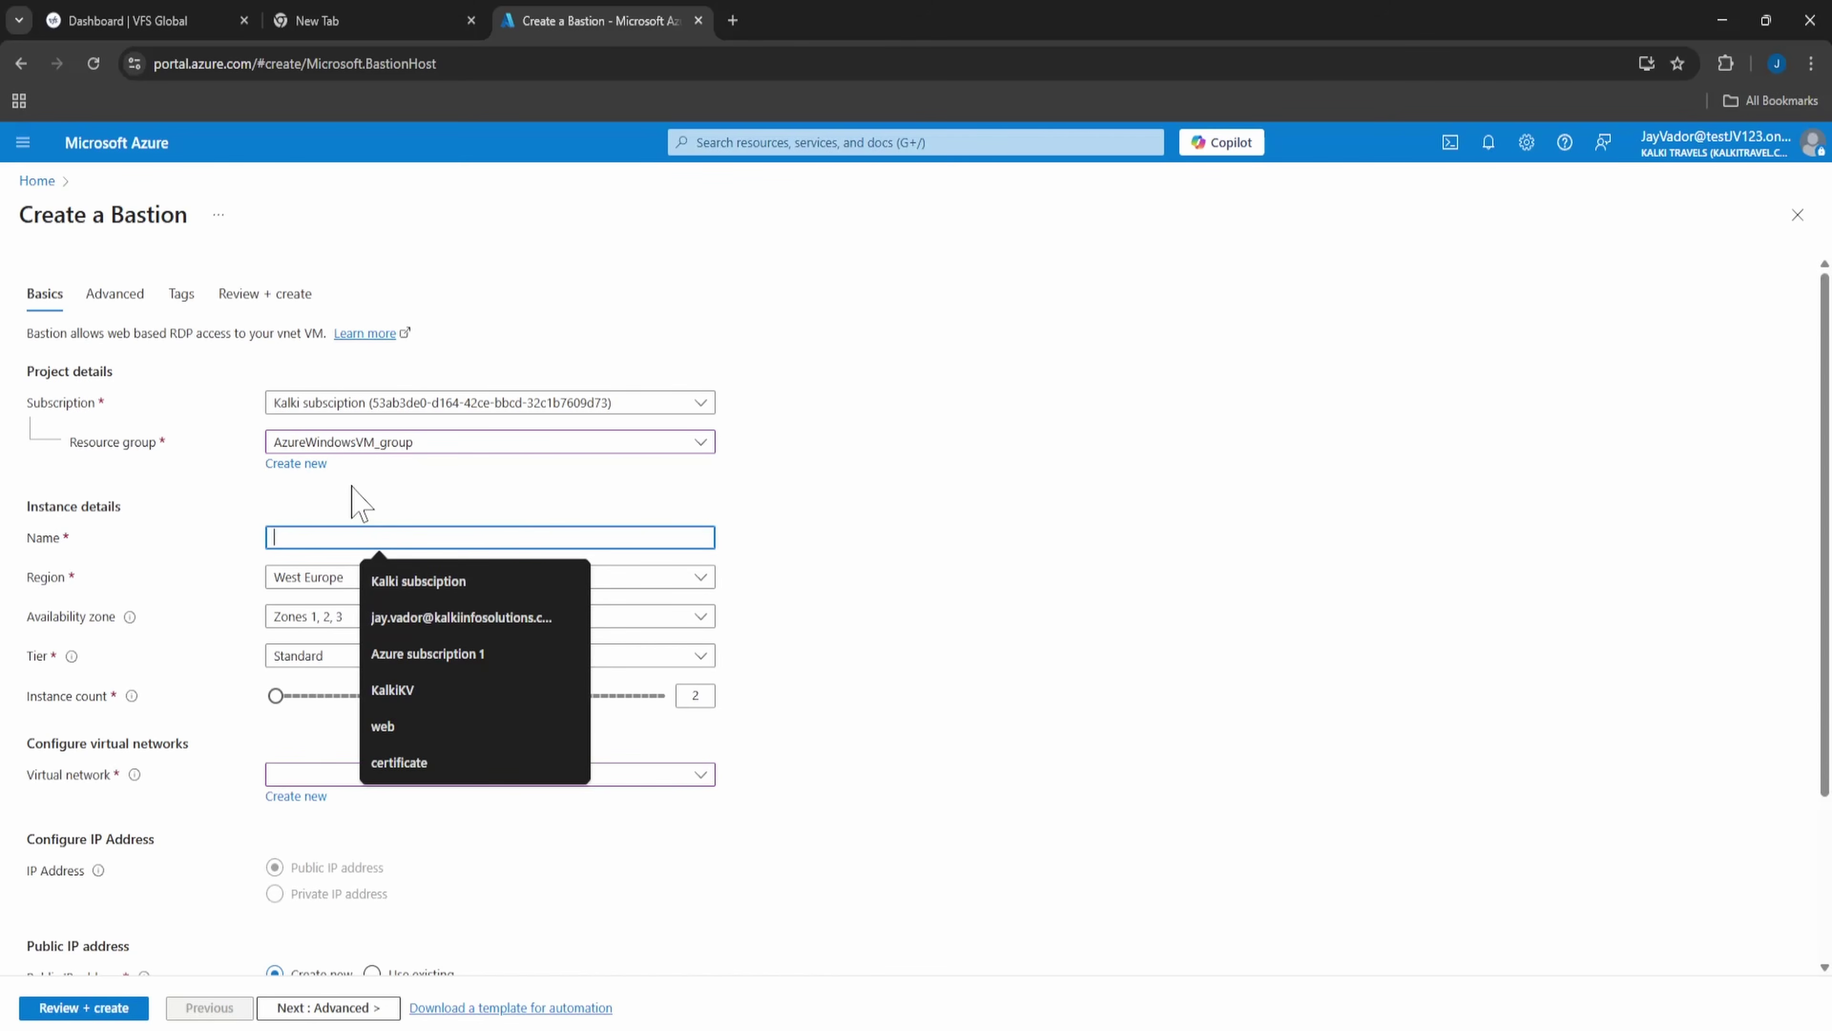
{"action": "type", "text": "SampleBastion"}
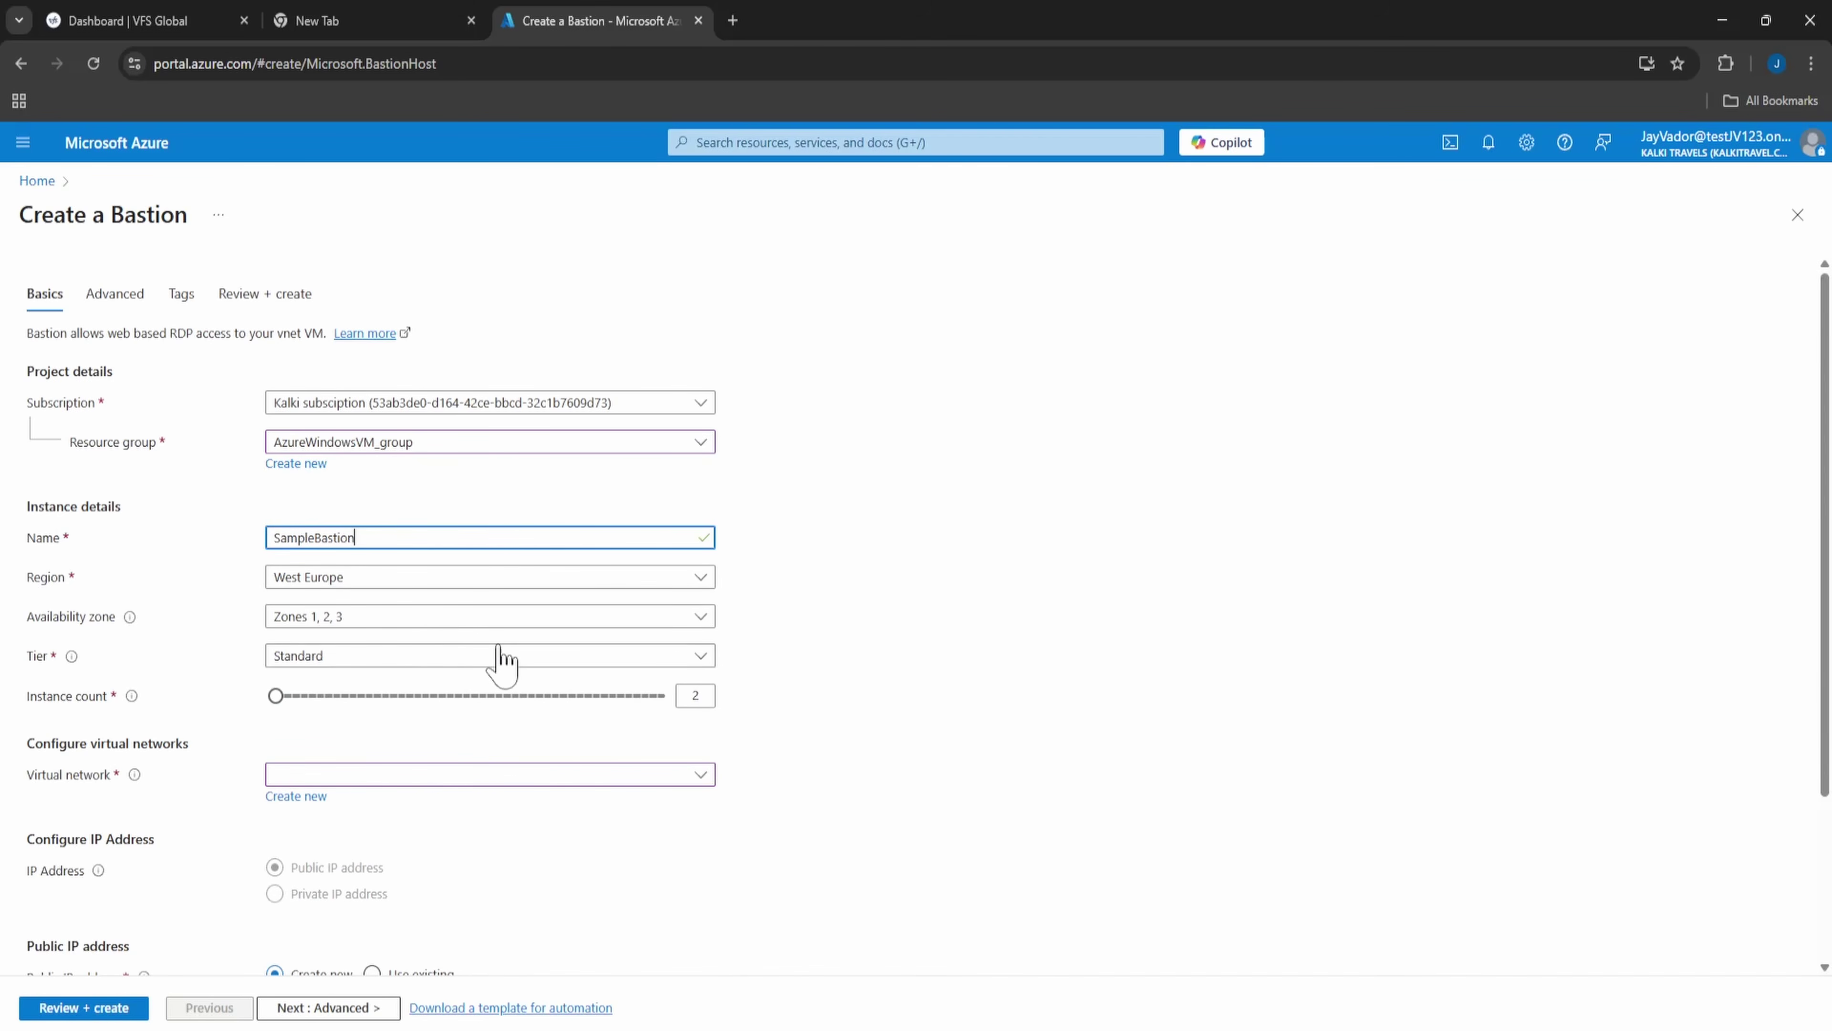
{"action": "scroll", "coordinate": [1006, 630], "scroll_direction": "down", "scroll_amount": 3}
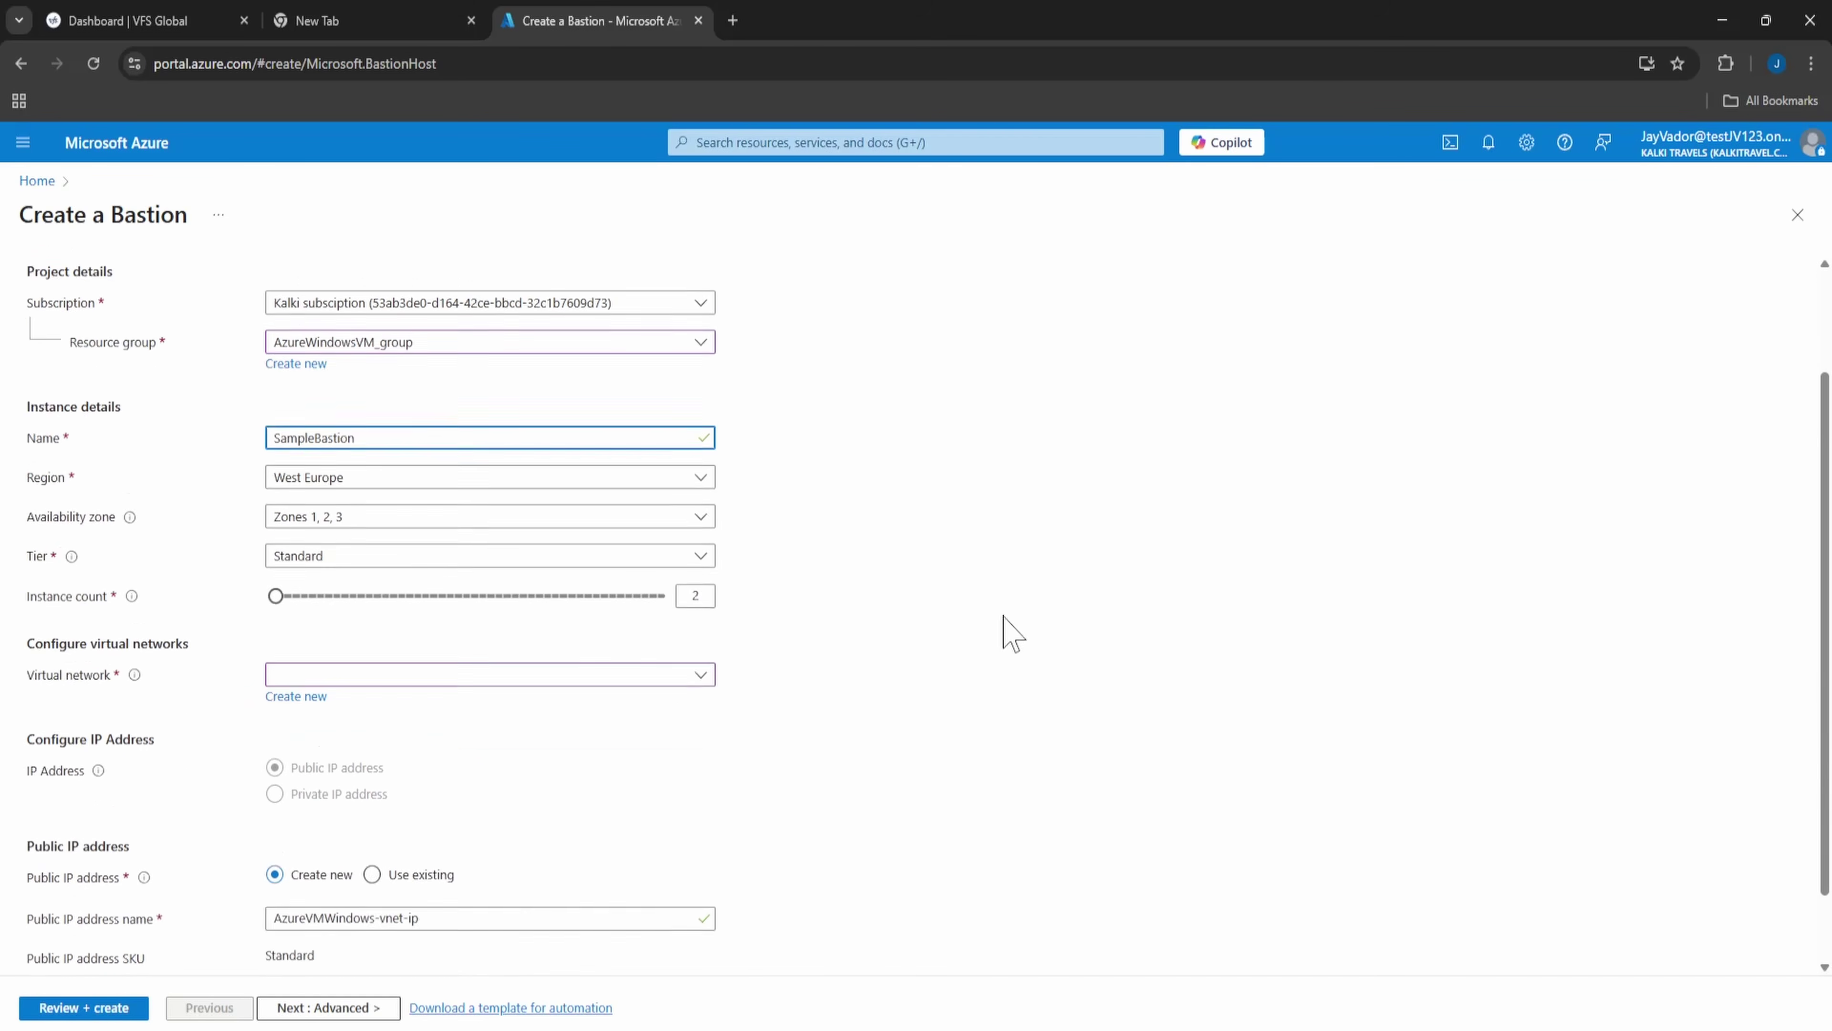
{"action": "left_click", "coordinate": [436, 558]}
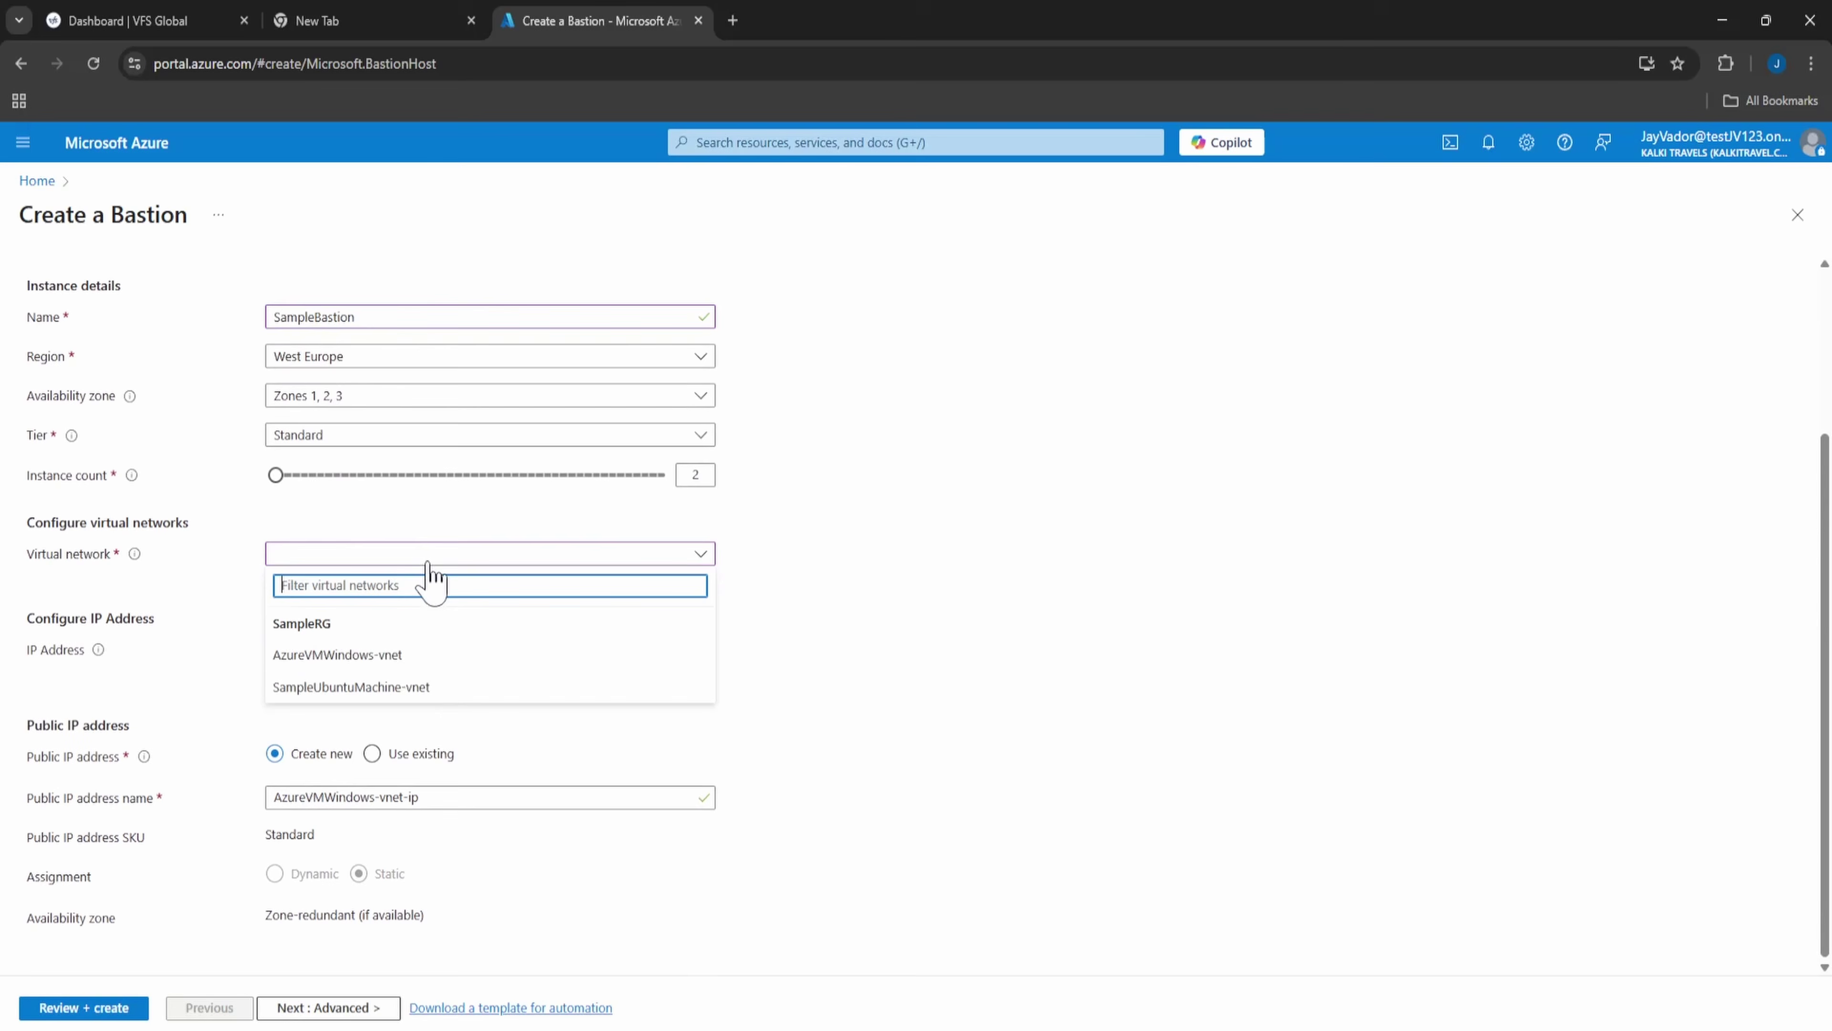
{"action": "left_click", "coordinate": [441, 651]}
- Review and submit the Standard SampleBastion deployment
{"action": "scroll", "coordinate": [466, 744], "scroll_direction": "down", "scroll_amount": 1}
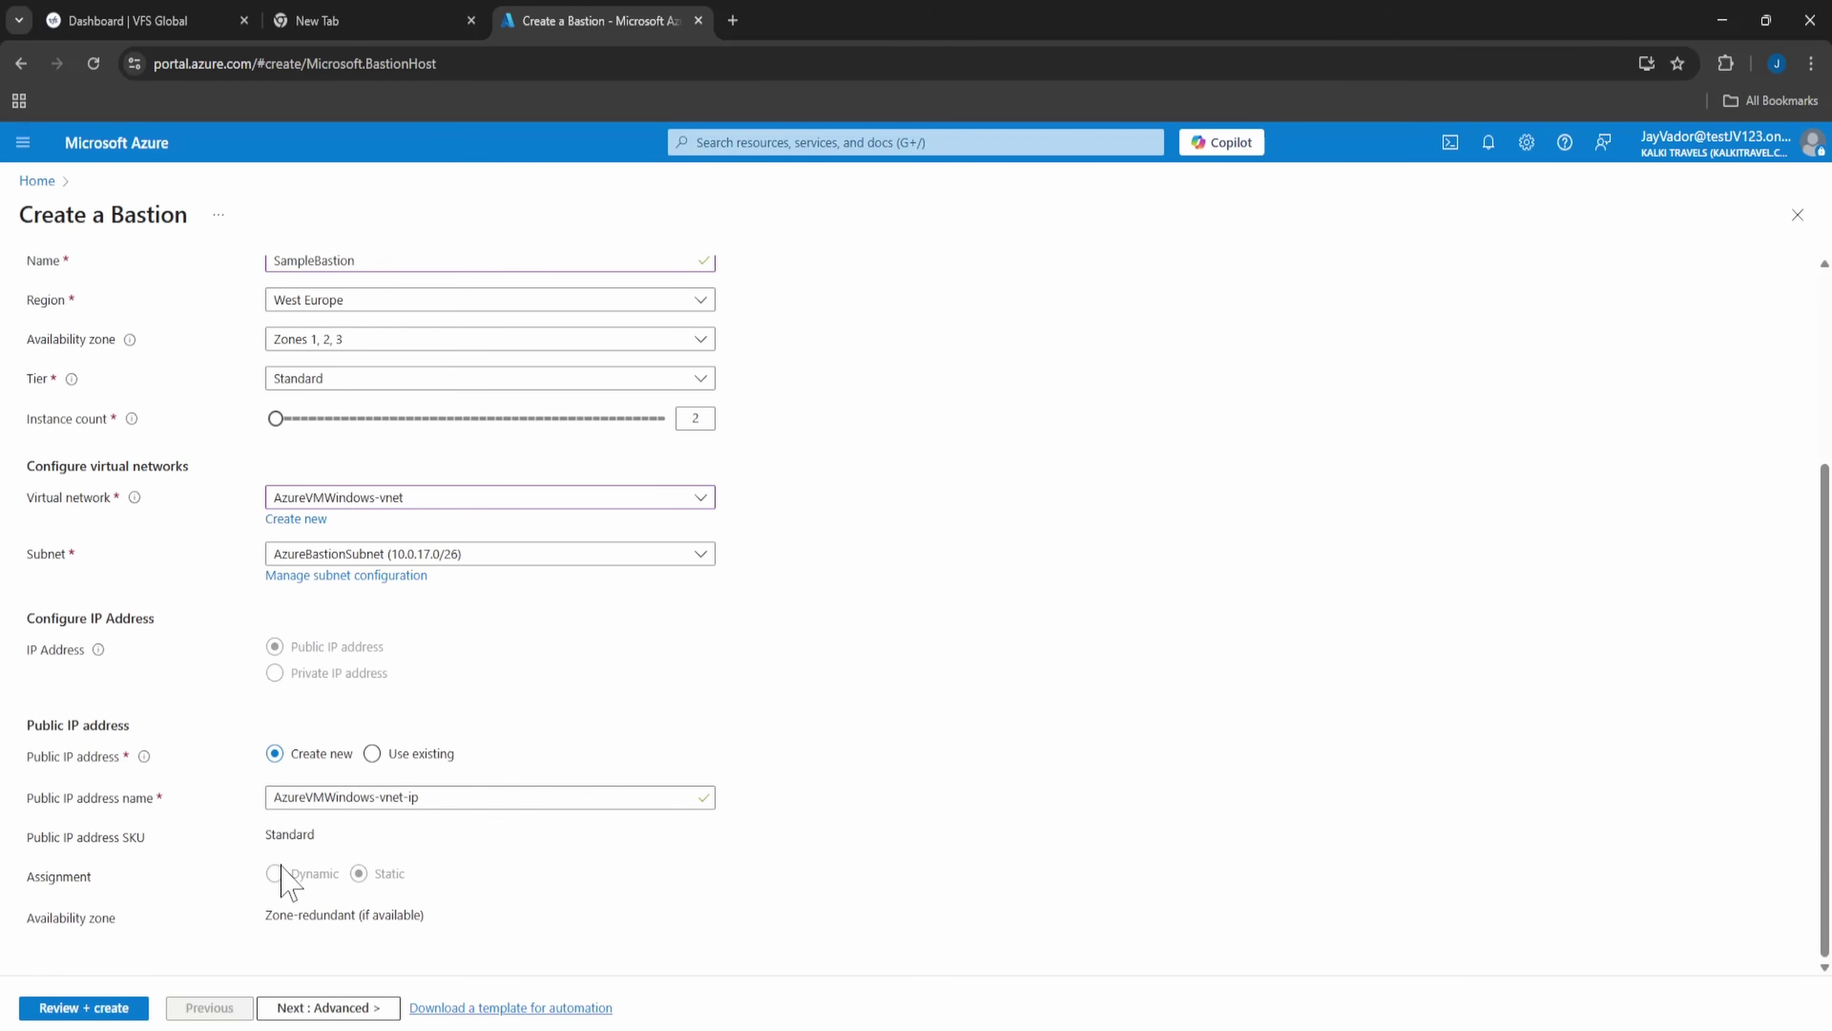
{"action": "scroll", "coordinate": [137, 581], "scroll_direction": "up", "scroll_amount": 4}
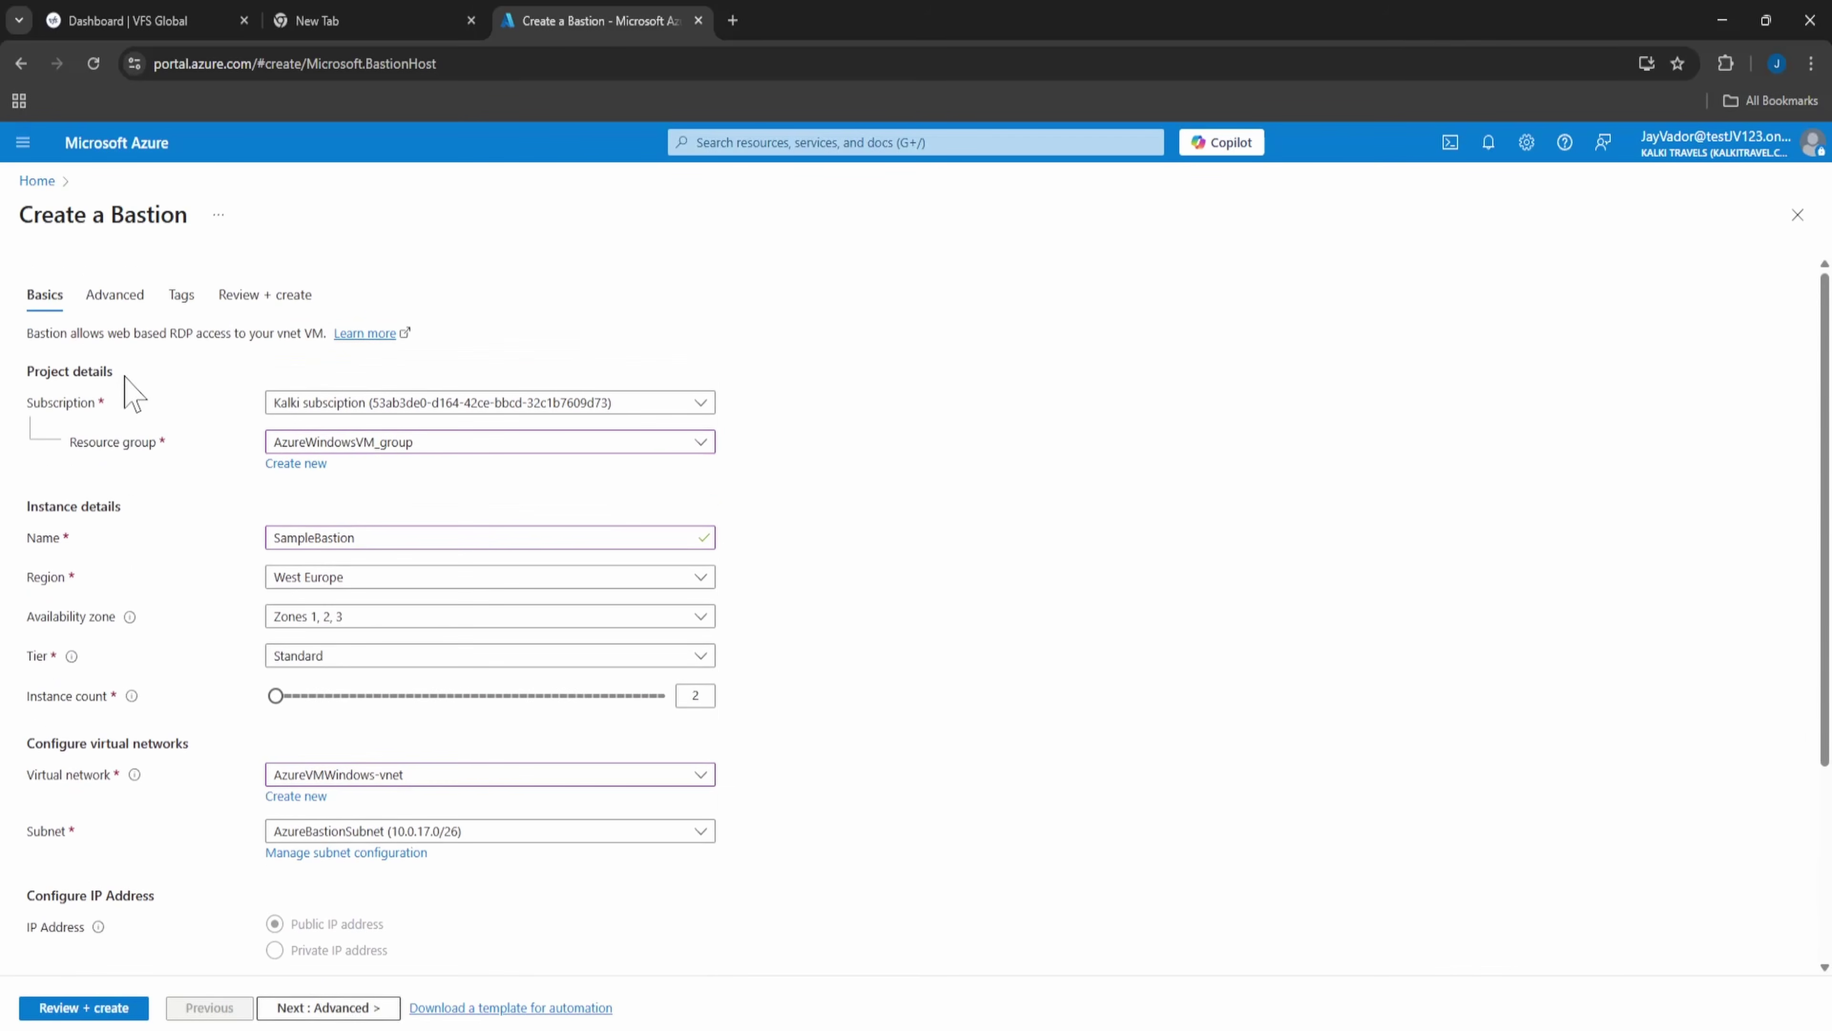
{"action": "left_click", "coordinate": [113, 296]}
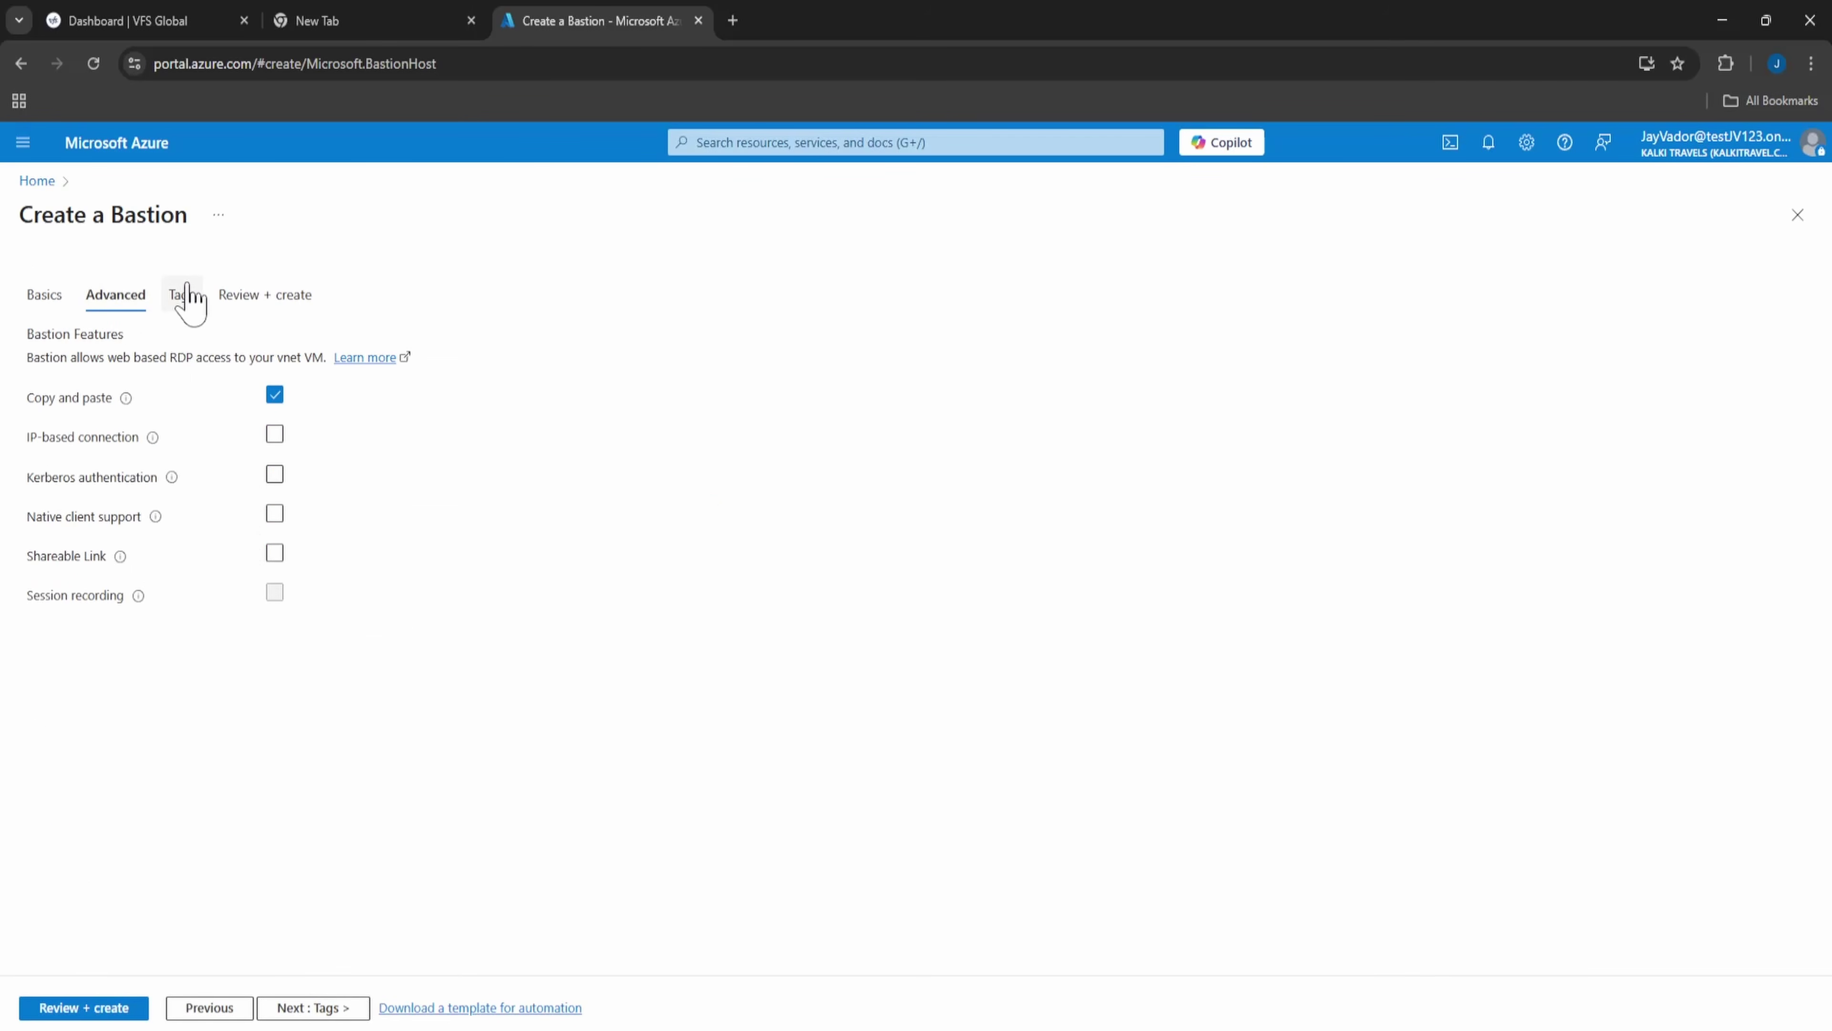
{"action": "left_click", "coordinate": [185, 296]}
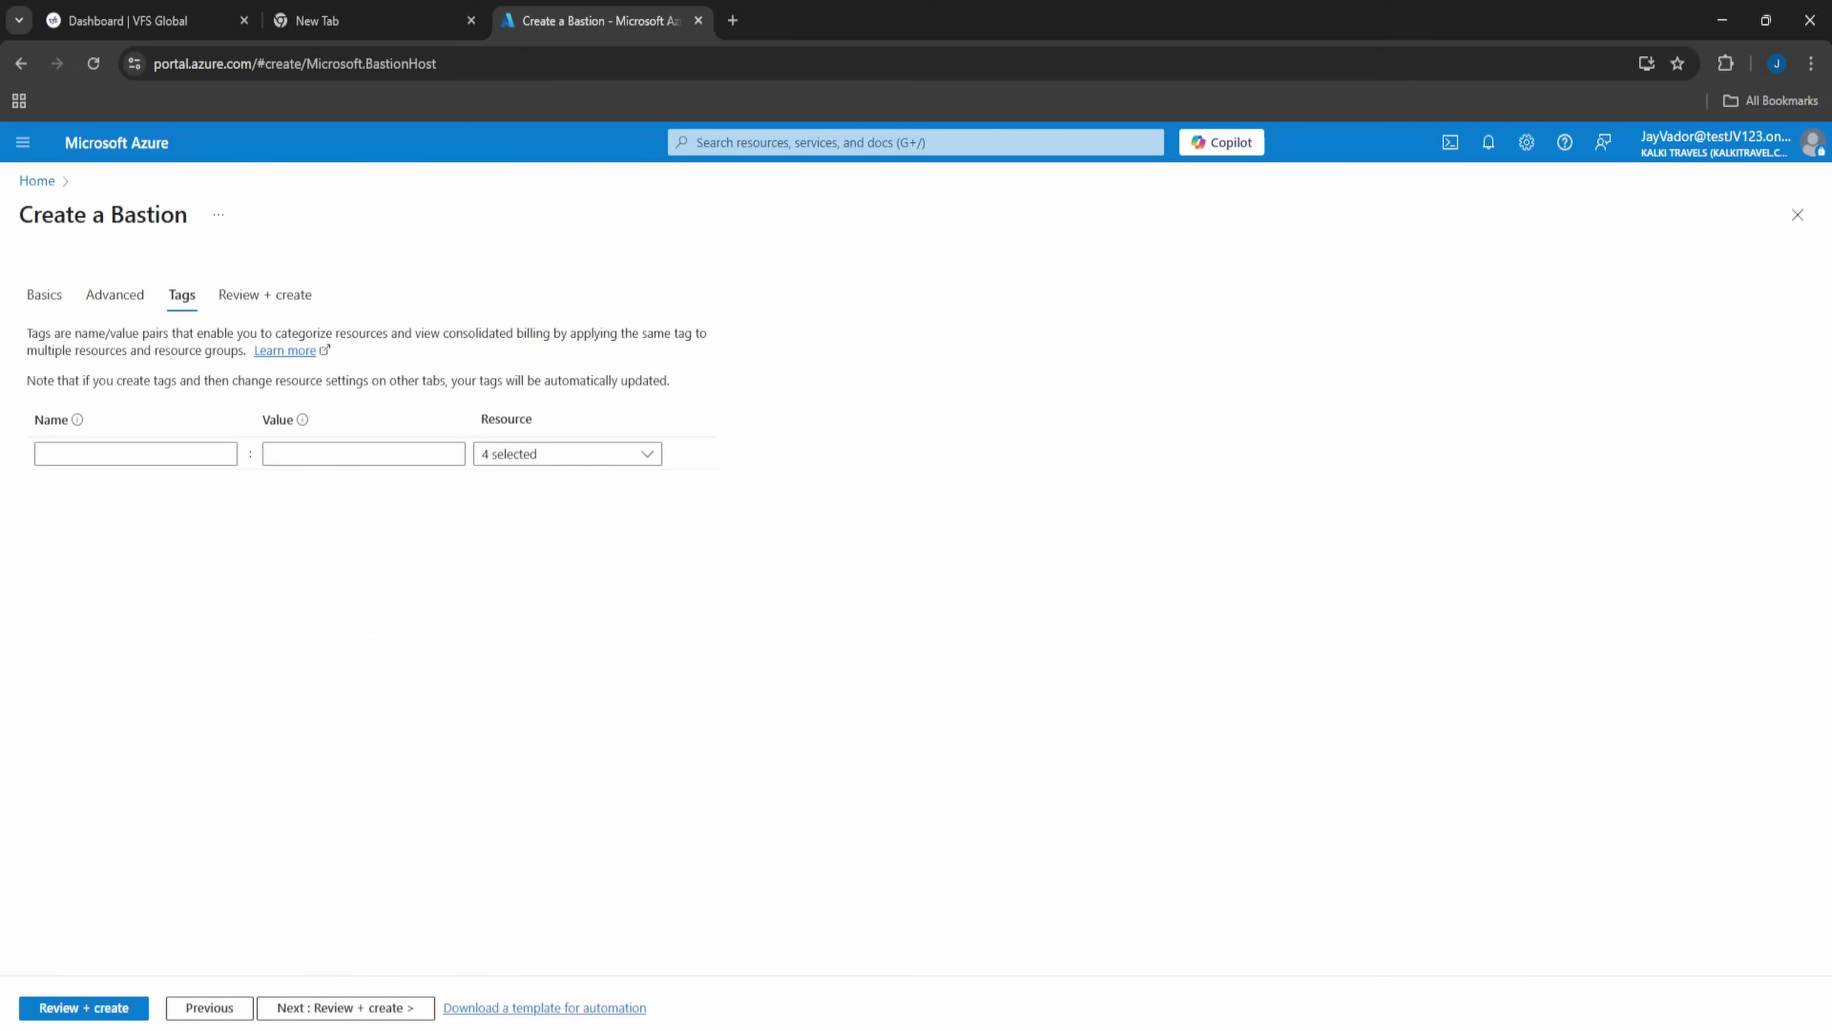
{"action": "left_click", "coordinate": [266, 300]}
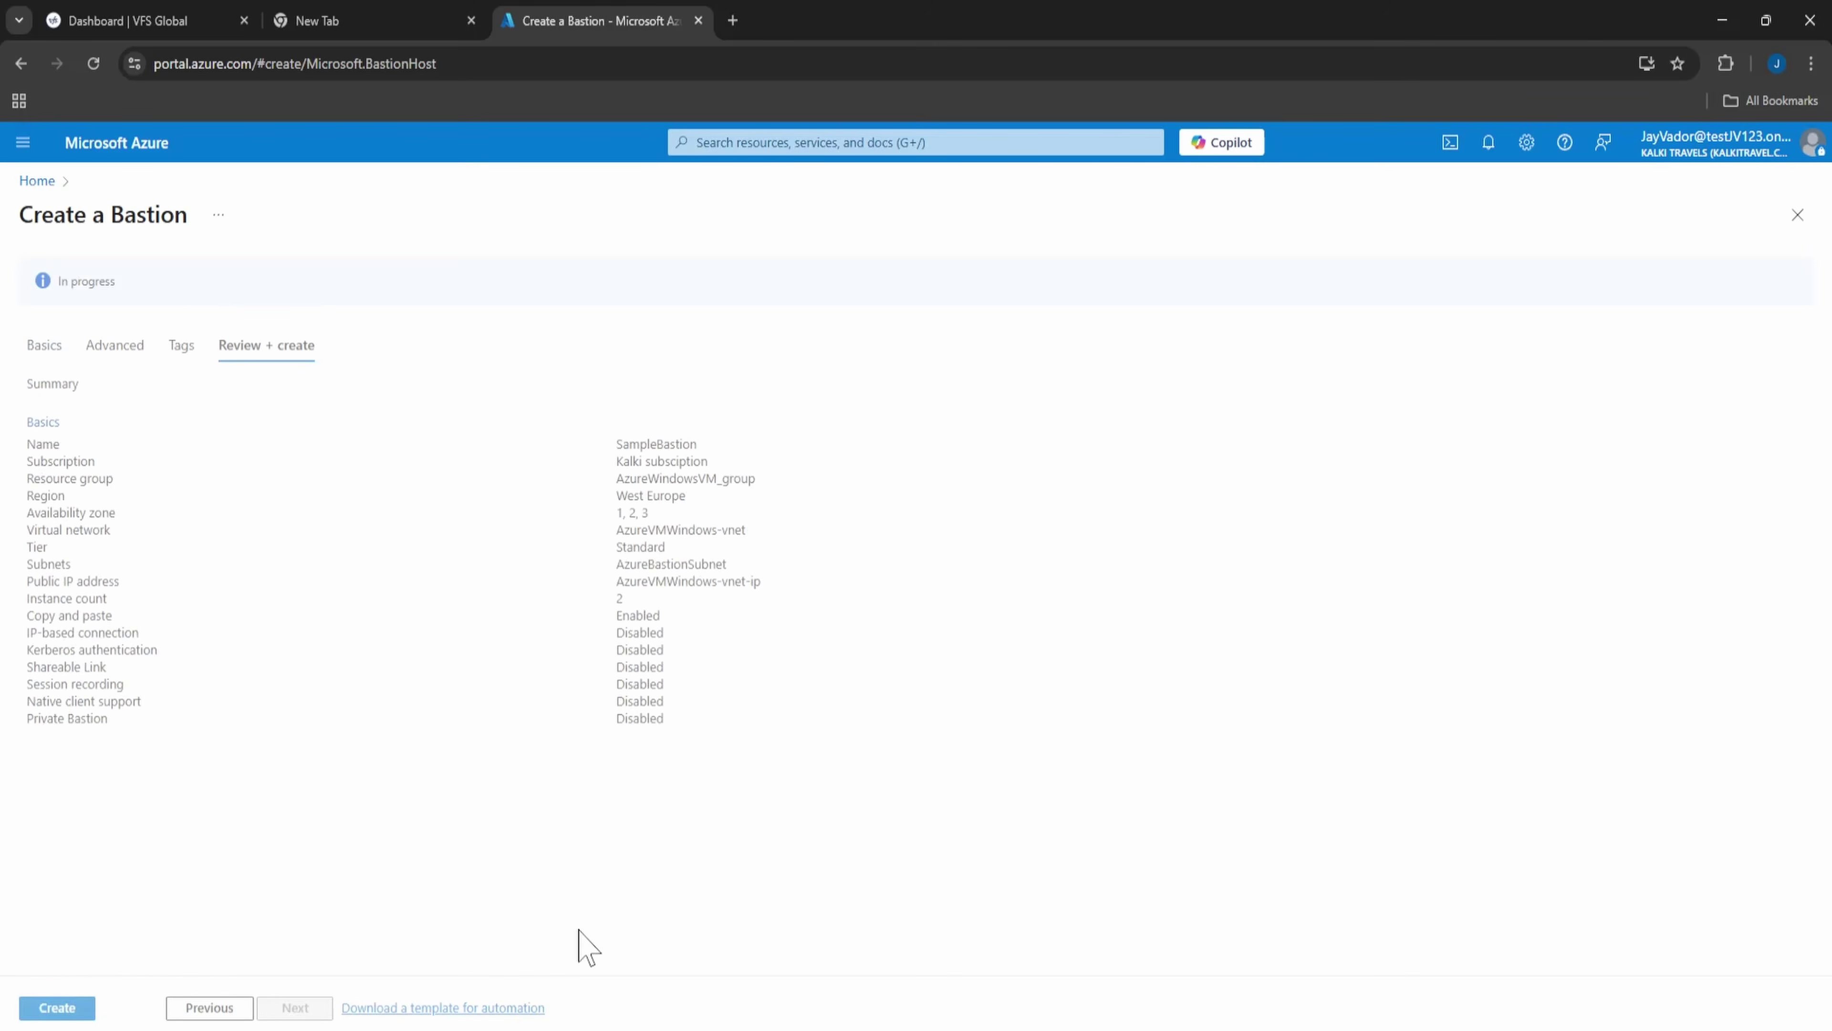
{"action": "left_click", "coordinate": [74, 1019]}
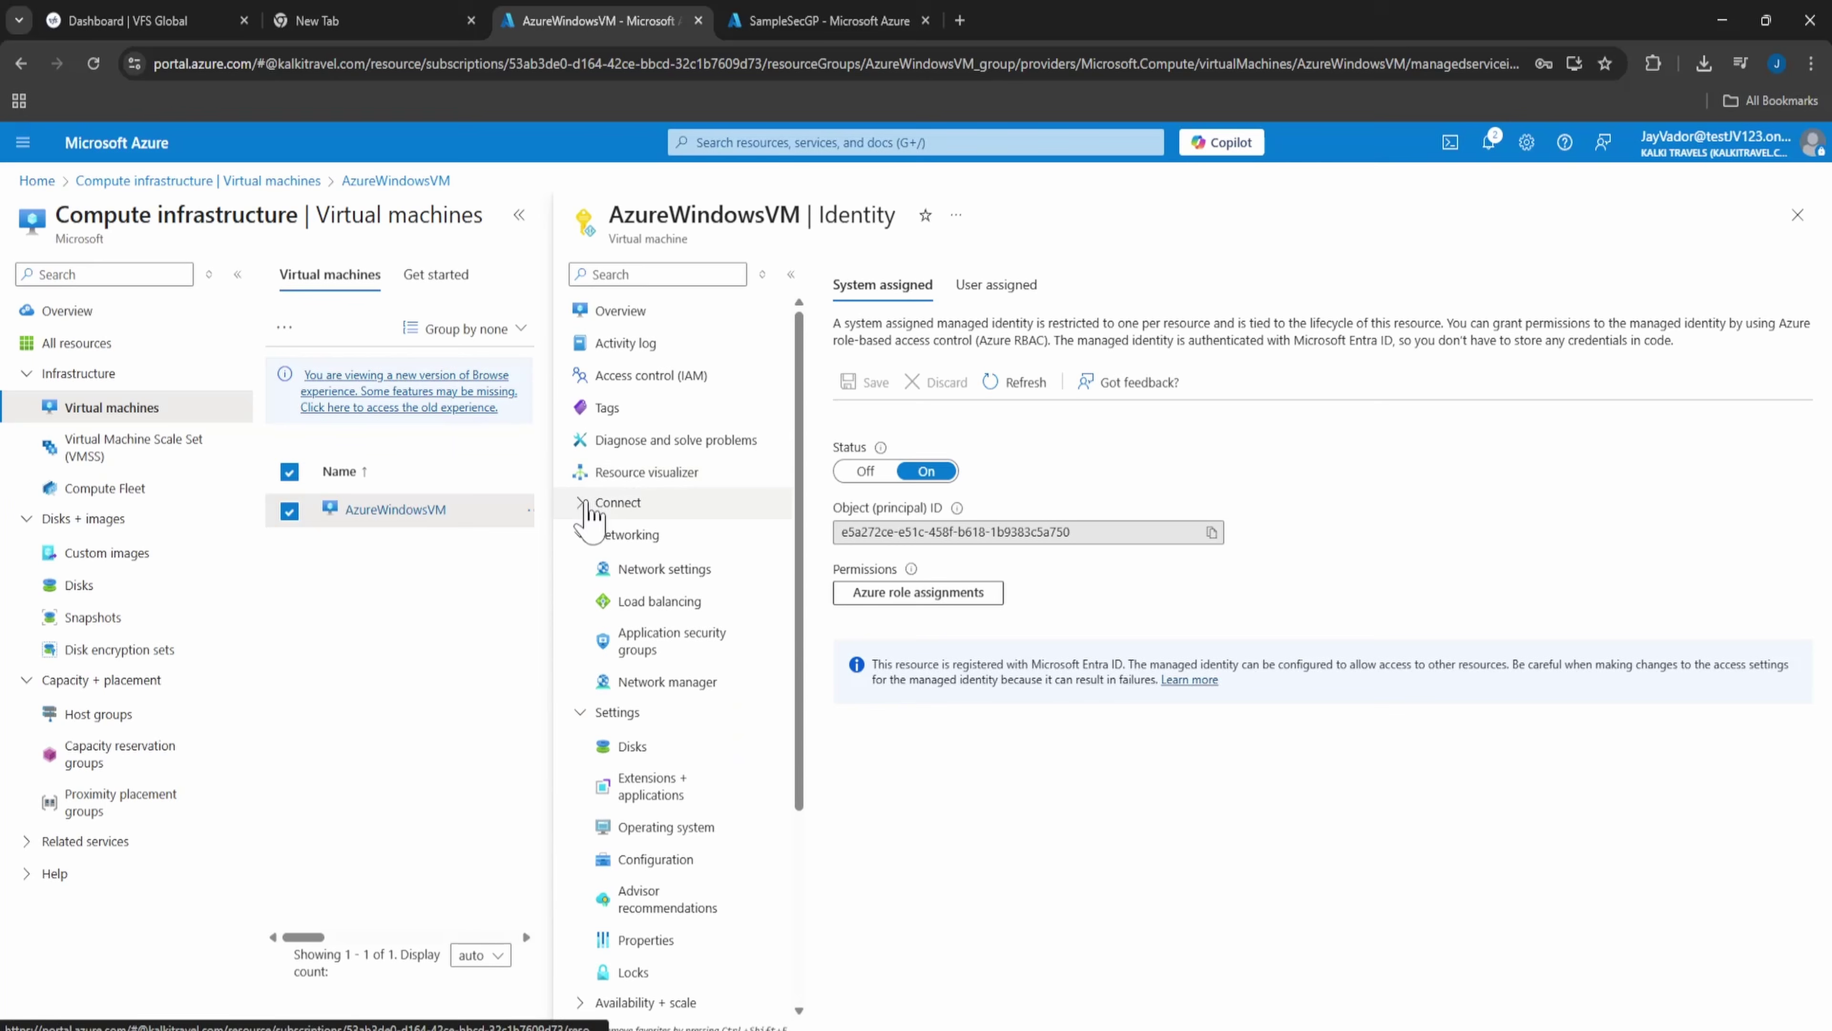
- Copy the AdminWindows username from Connect and enter it with the VM password in Bastion
{"action": "left_click", "coordinate": [596, 503]}
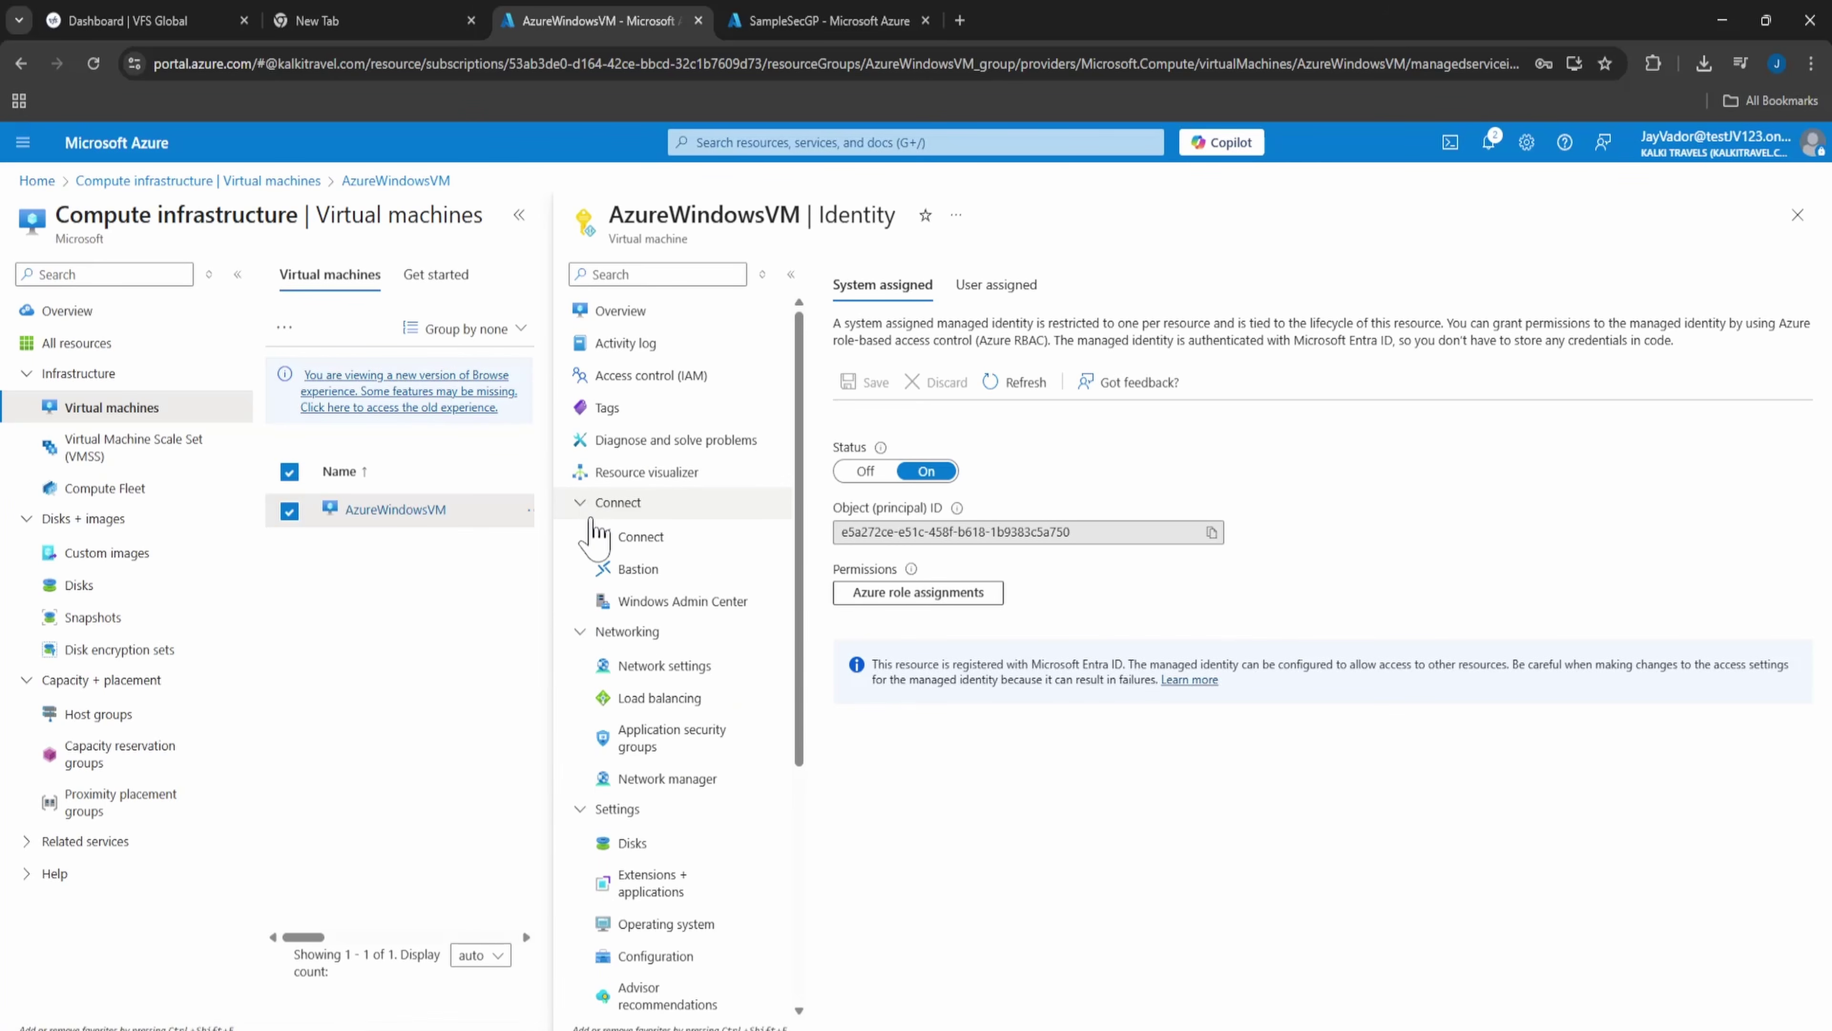
{"action": "left_click", "coordinate": [621, 534]}
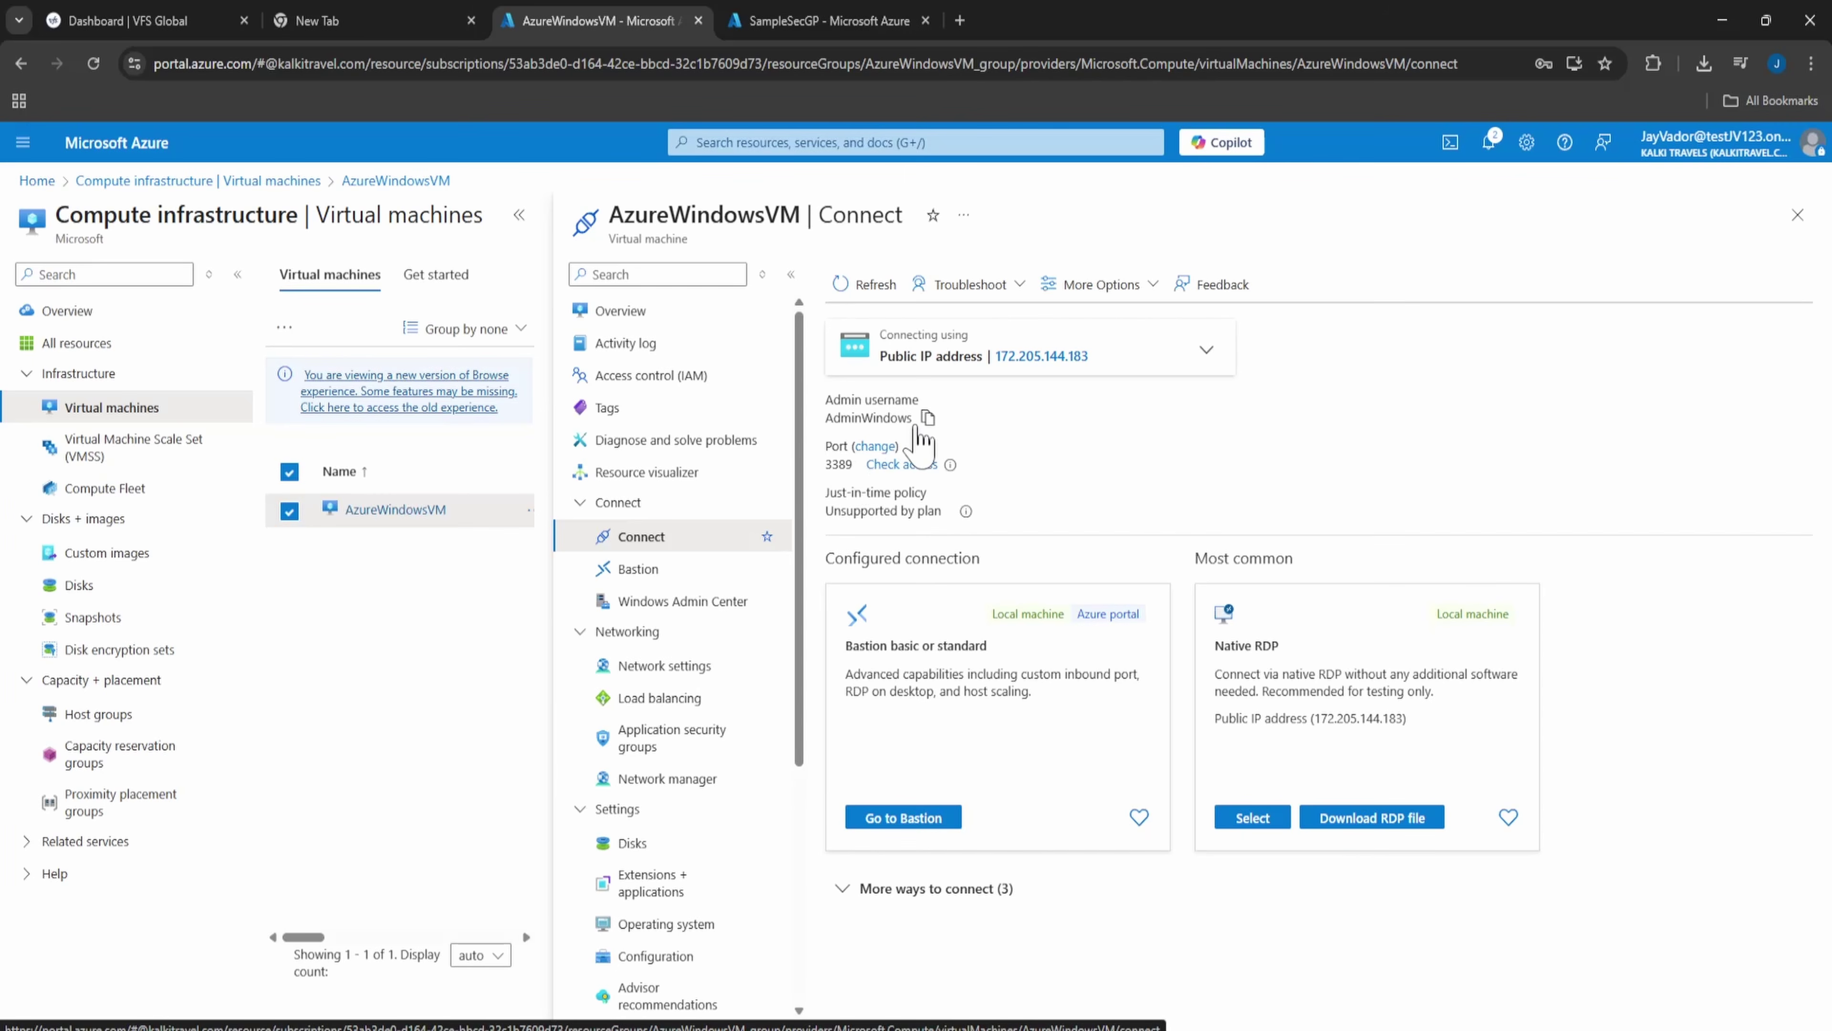
{"action": "left_click", "coordinate": [927, 417]}
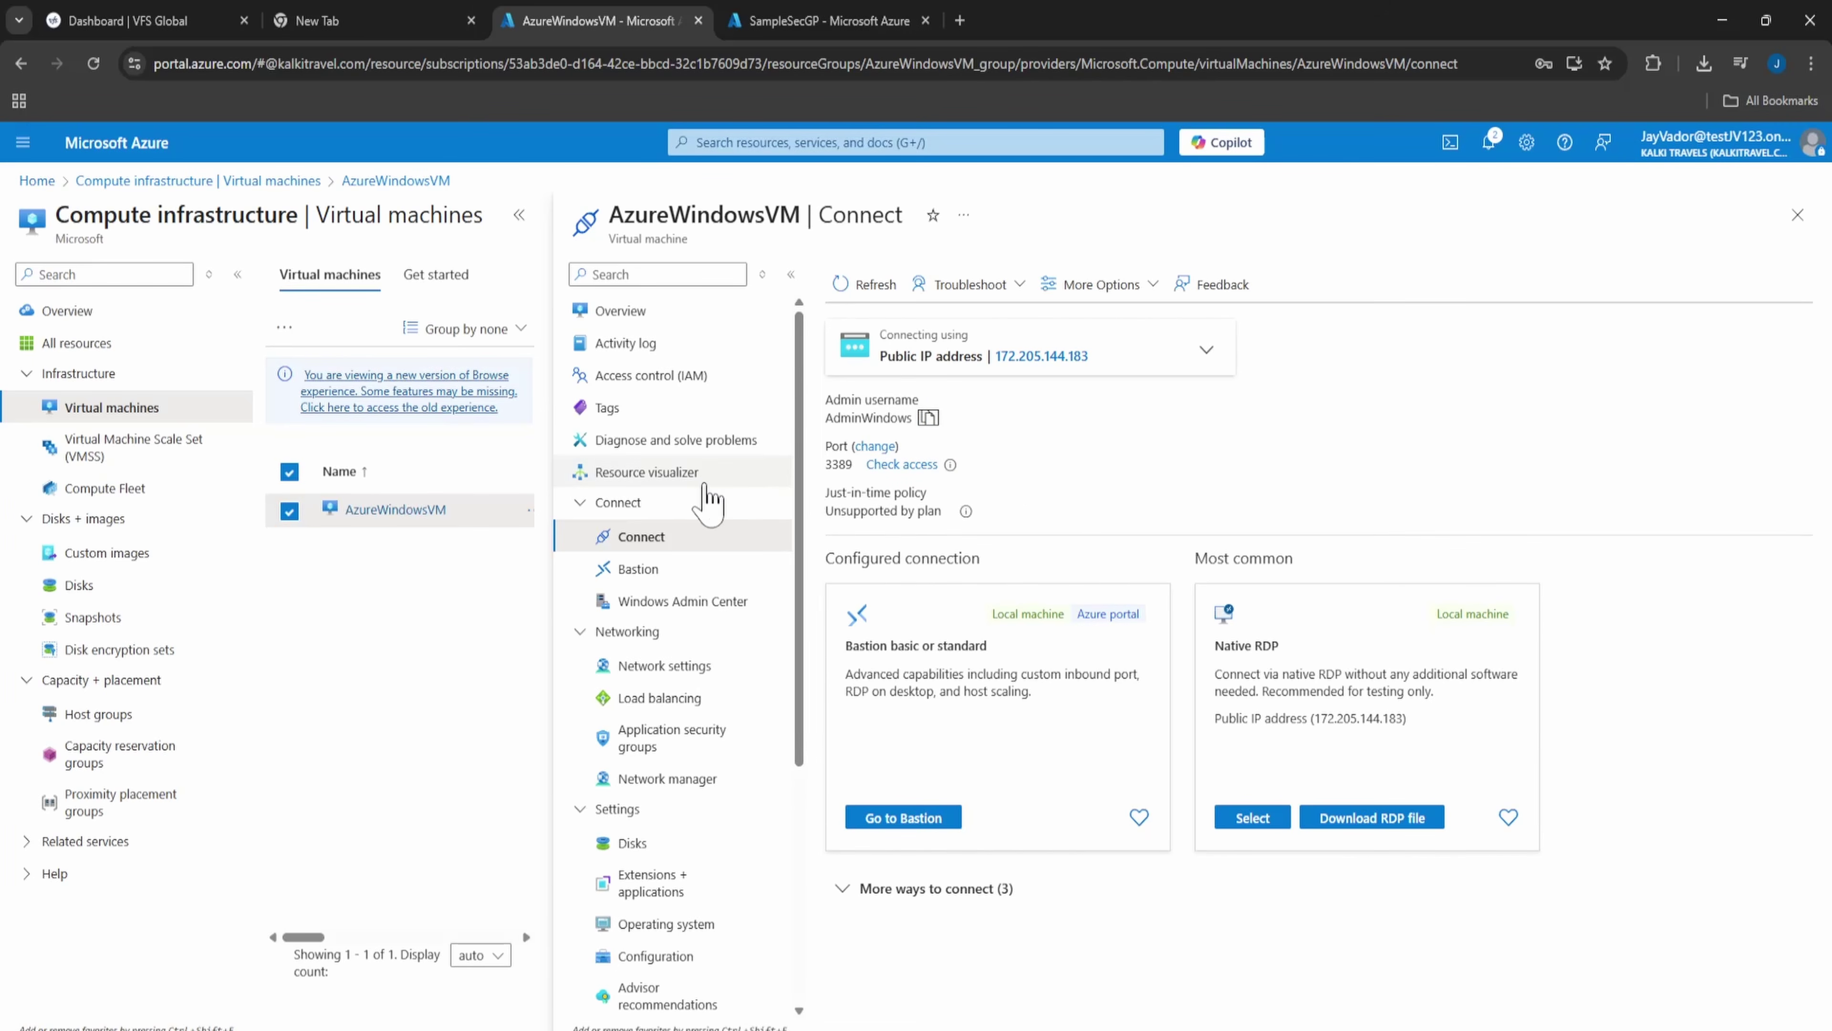
{"action": "left_click", "coordinate": [914, 817]}
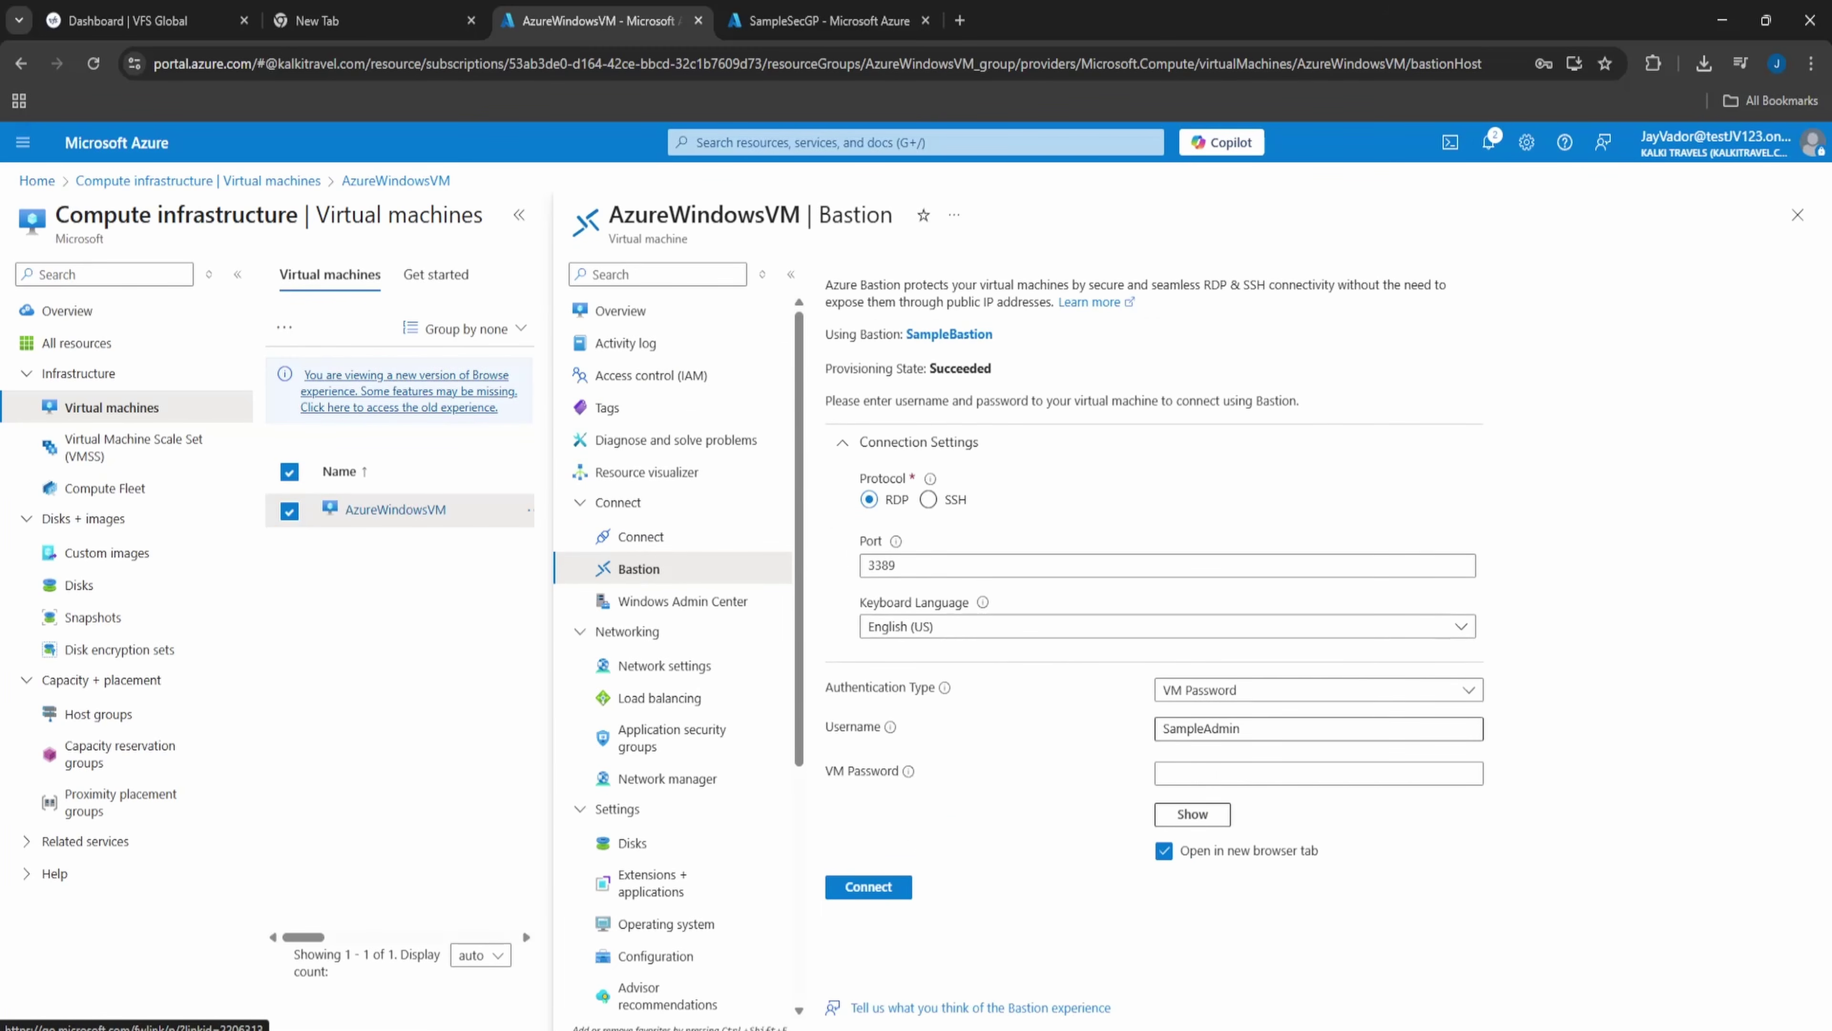
{"action": "left_click_drag", "start_coordinate": [1259, 729], "coordinate": [1033, 722]}
{"action": "key", "text": "ctrl+v"}
{"action": "key", "text": "Tab"}
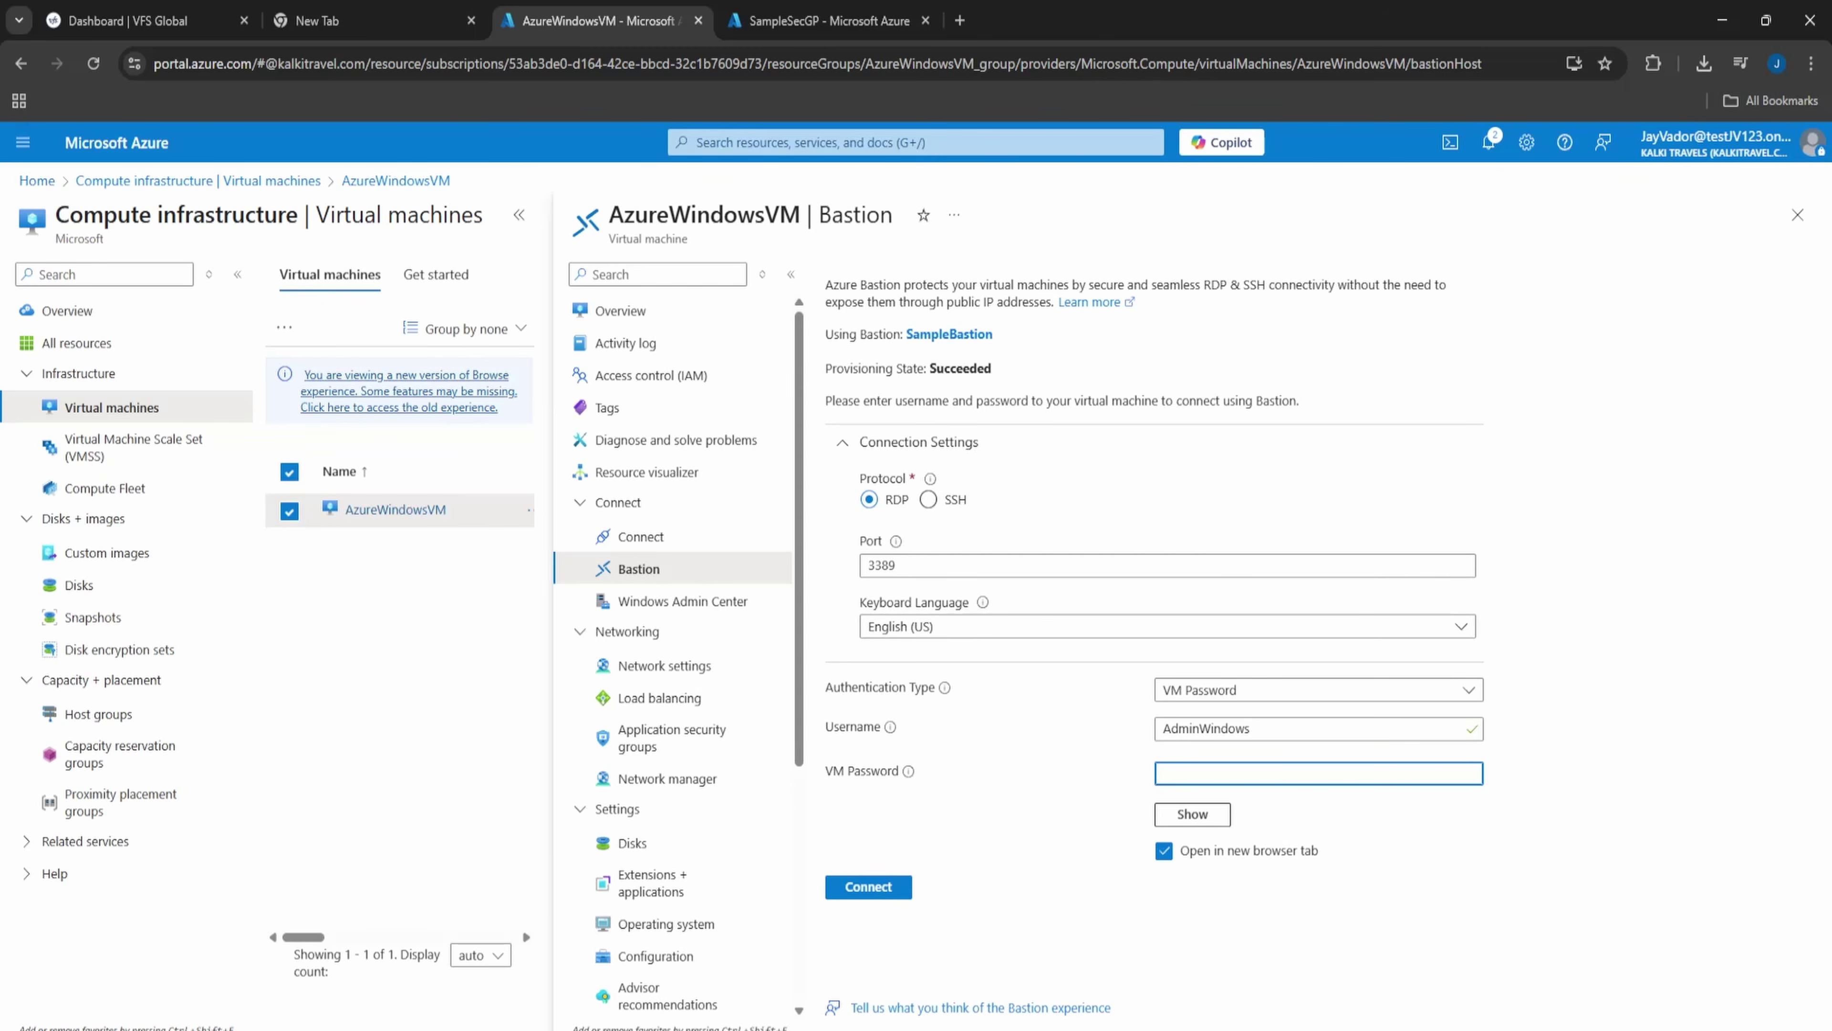
{"action": "key", "text": "alt+Tab"}
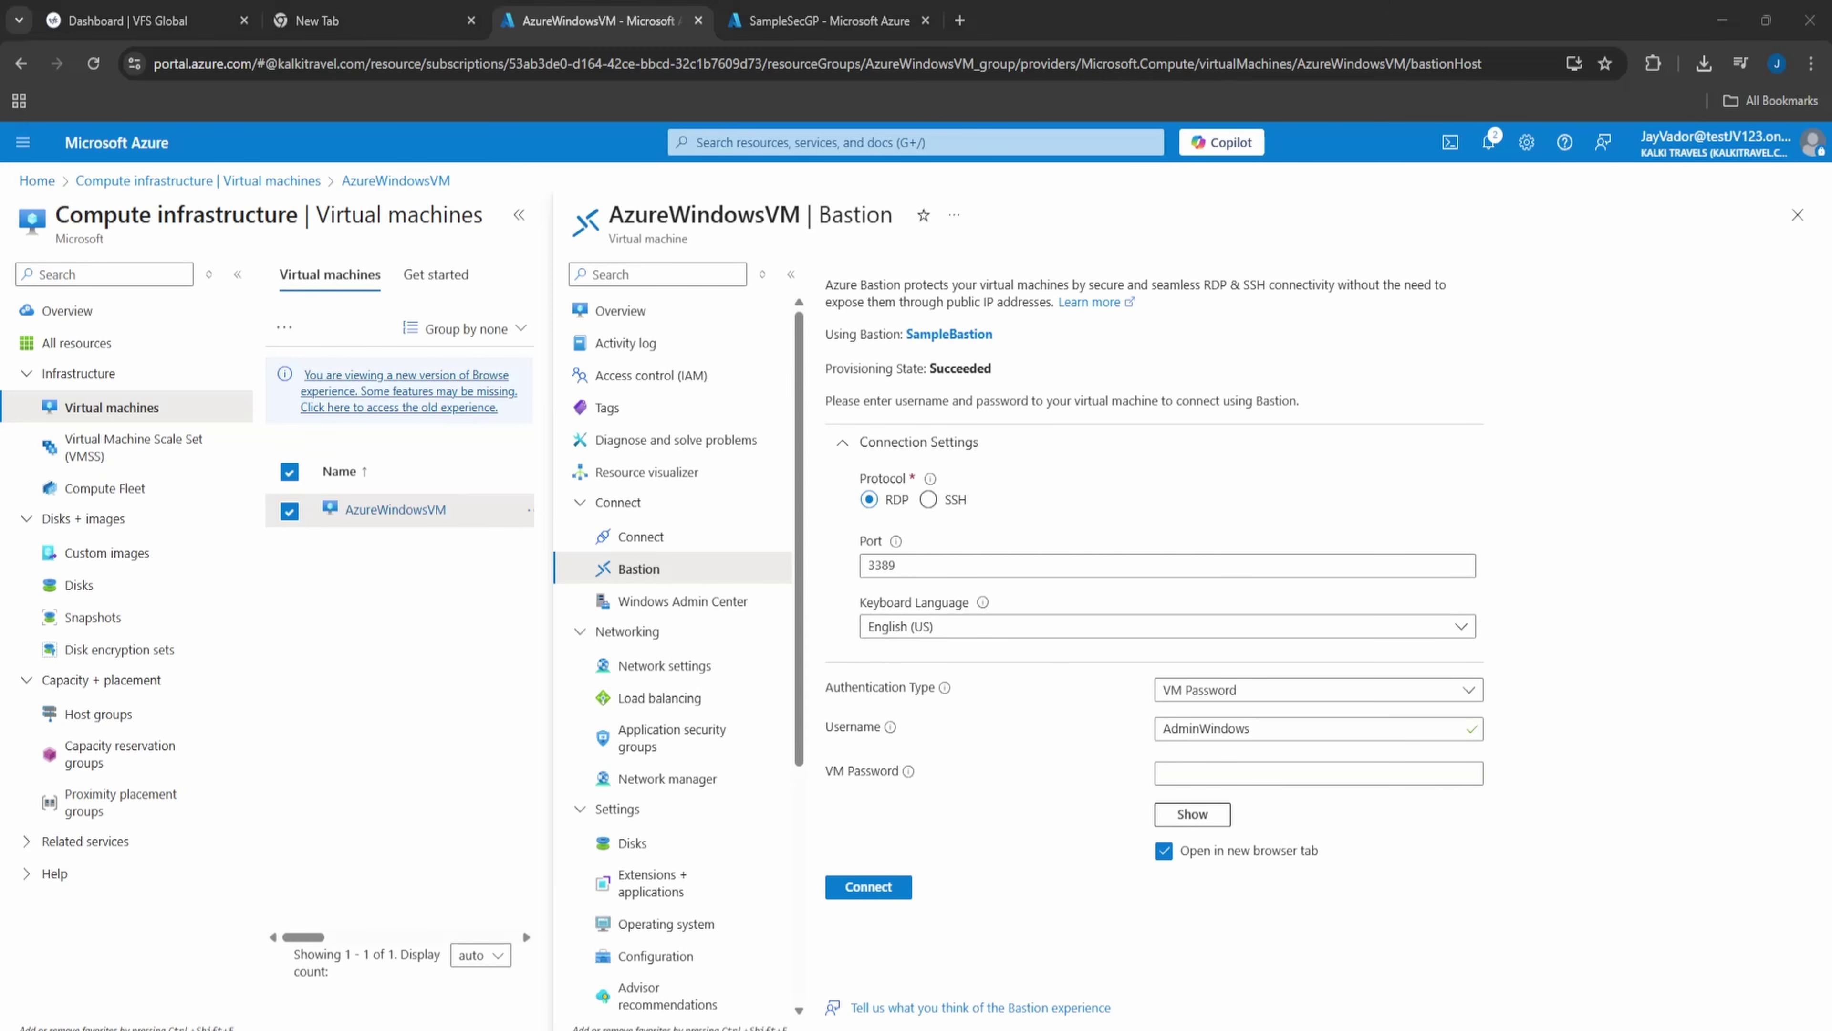
{"action": "key", "text": "alt+Tab"}
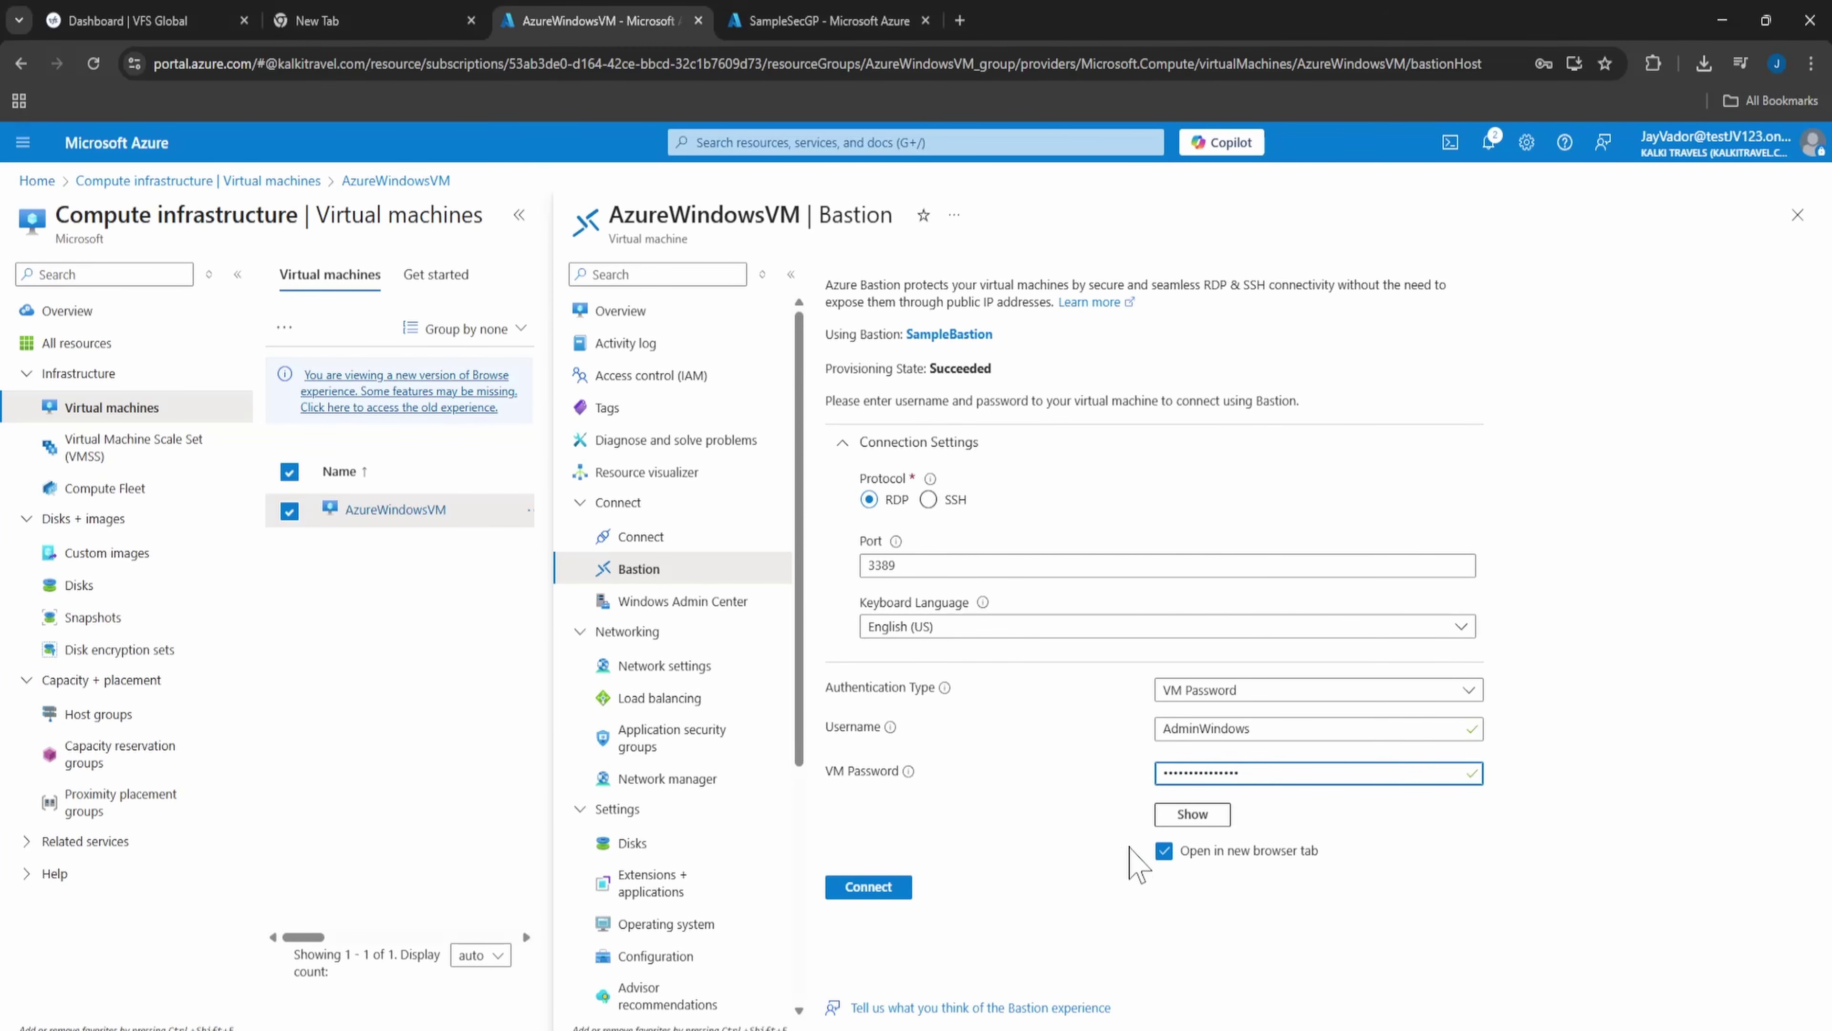
- Launch the Bastion remote desktop session to AzureWindowsVM, then open the SampleBastion resource
{"action": "left_click", "coordinate": [902, 892]}
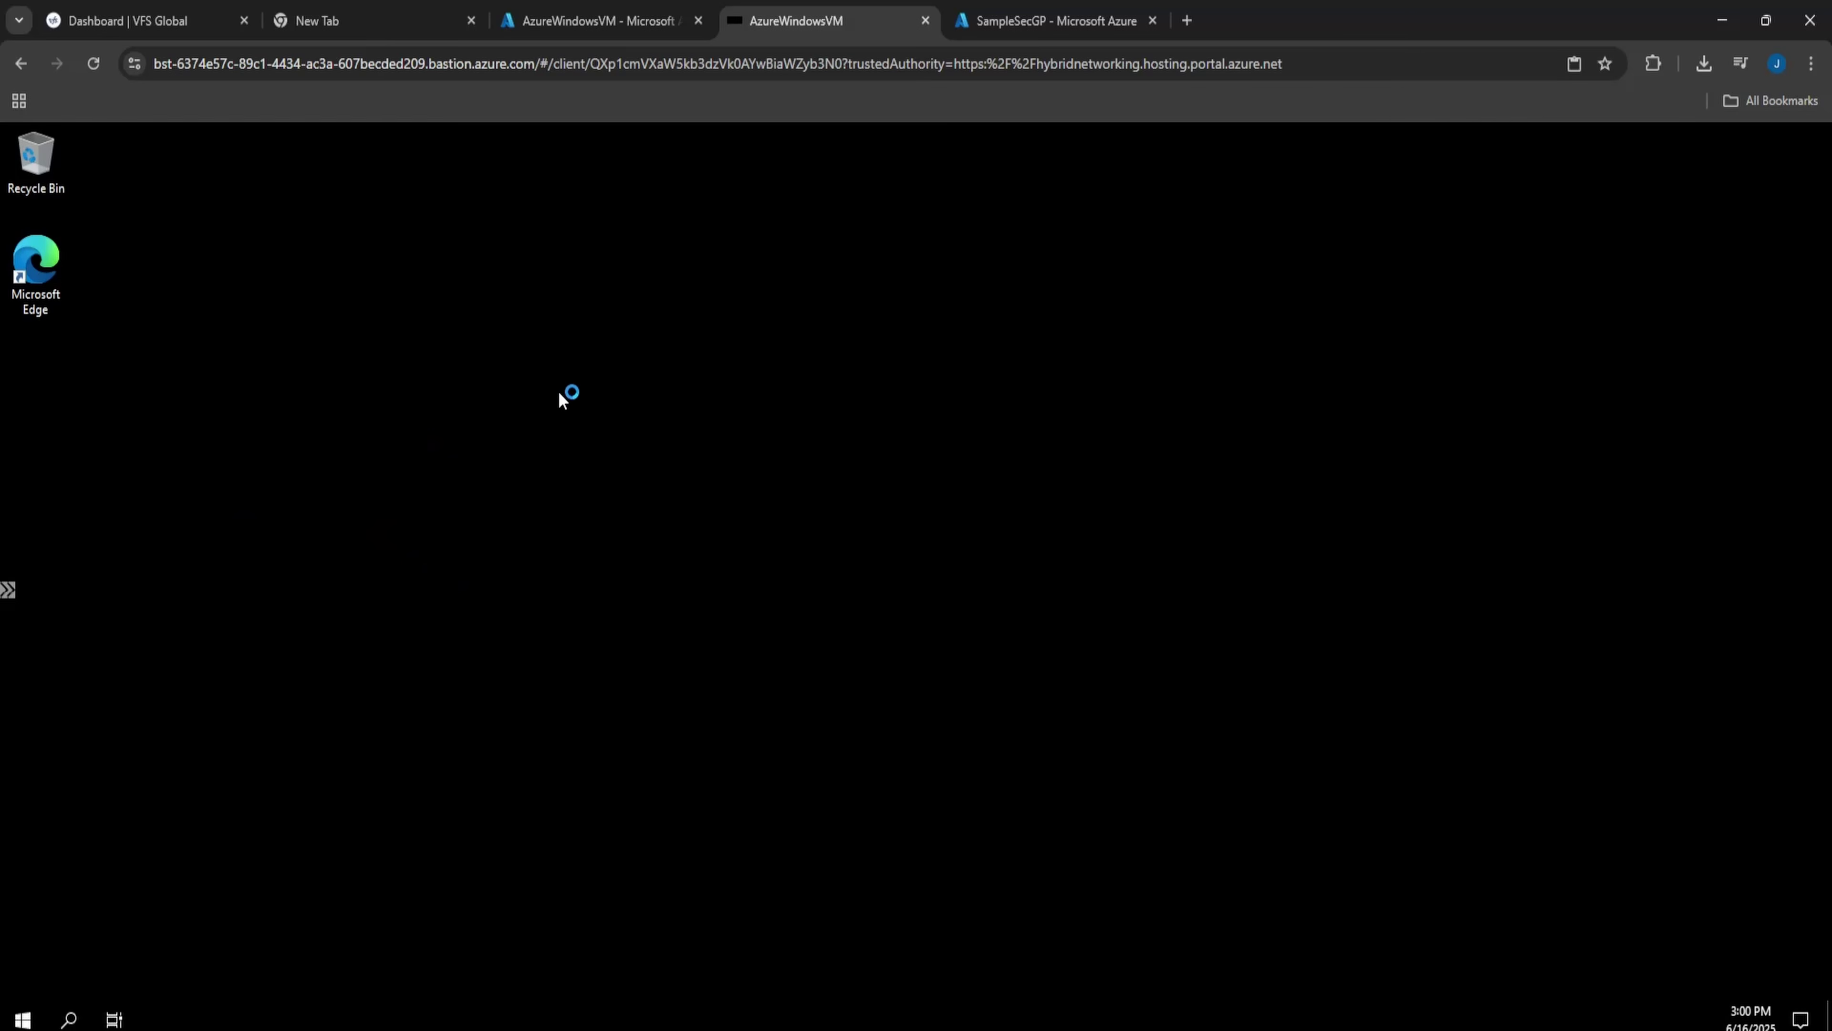
{"action": "left_click", "coordinate": [576, 21]}
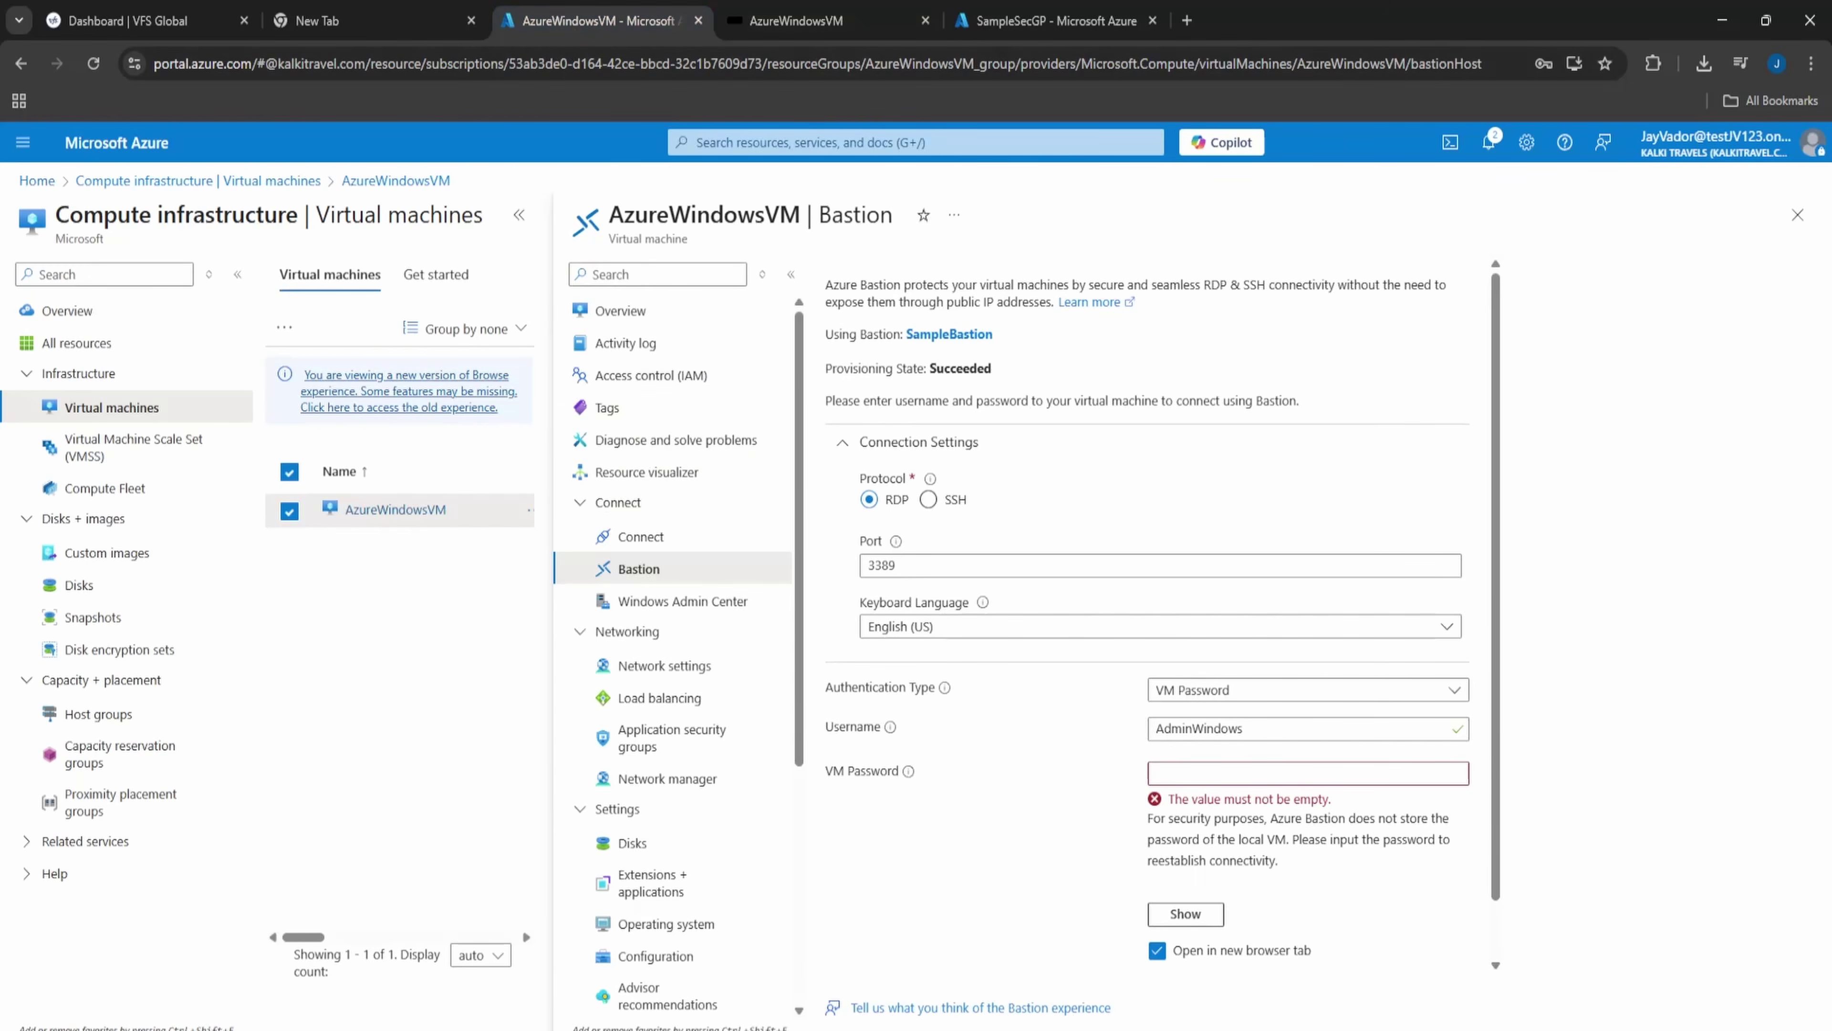
{"action": "left_click", "coordinate": [866, 142]}
{"action": "left_click", "coordinate": [999, 455]}
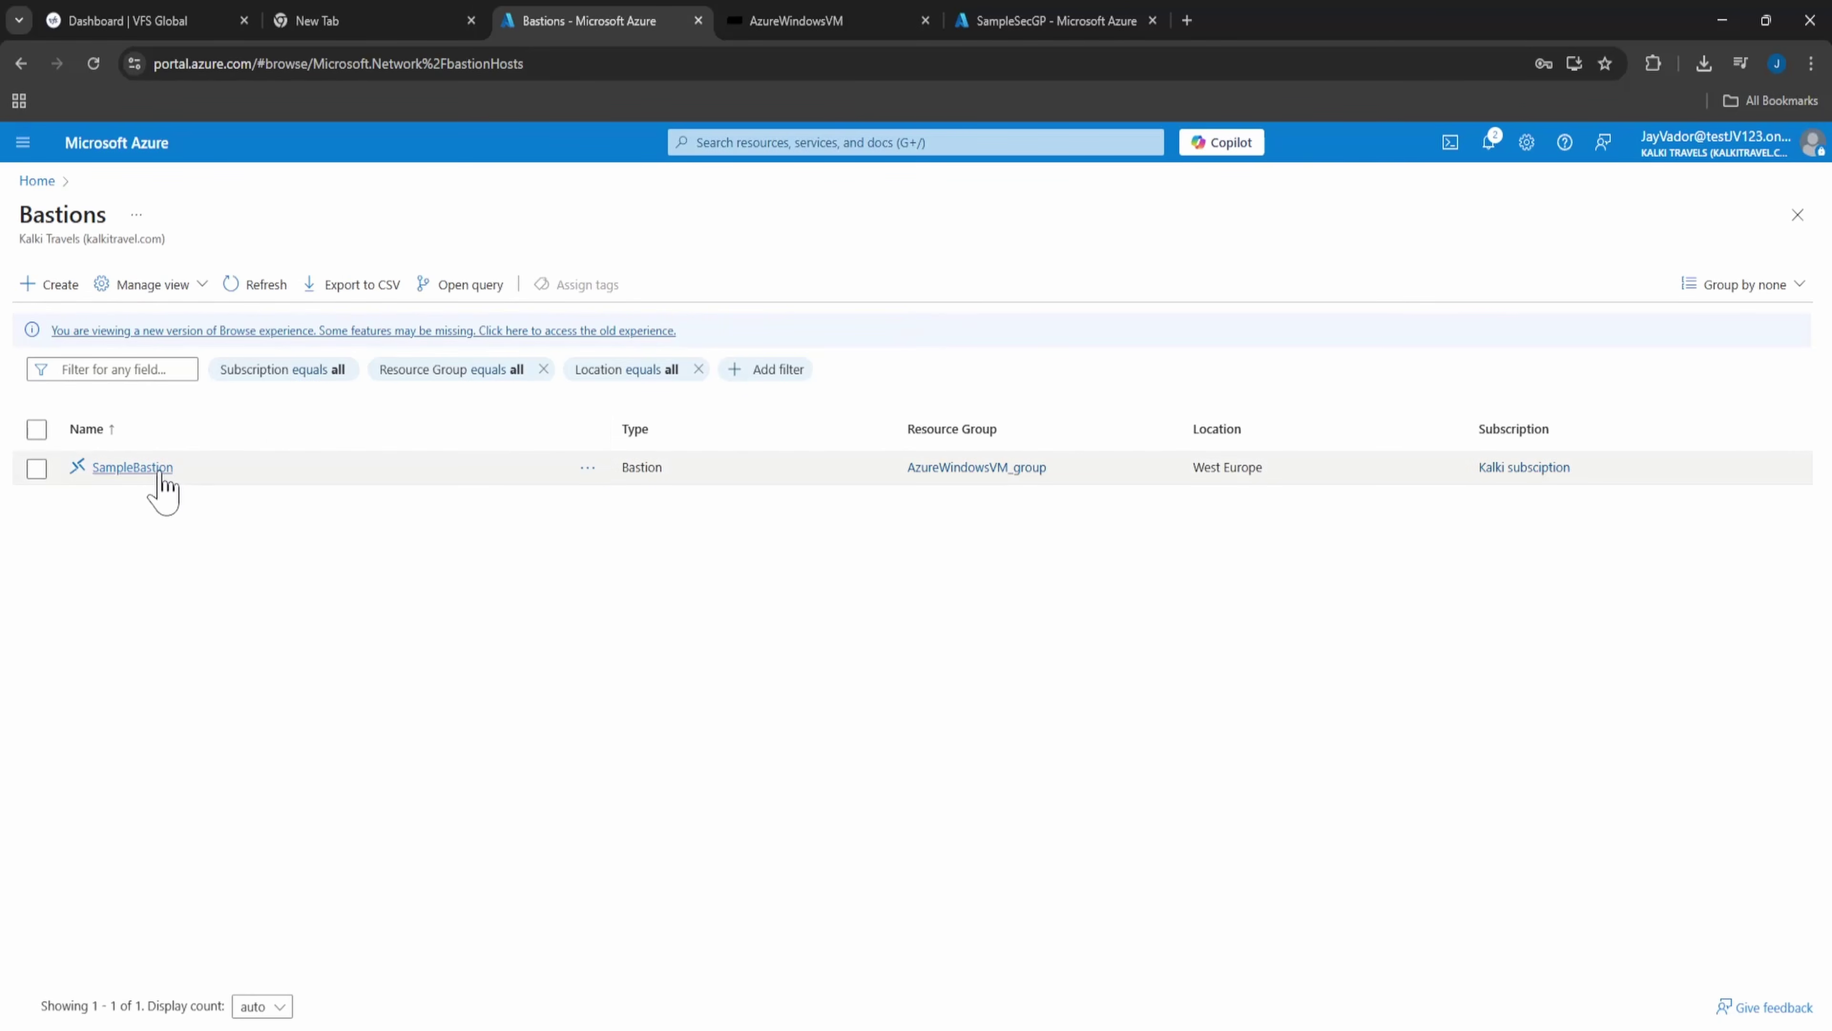
{"action": "left_click", "coordinate": [148, 469]}
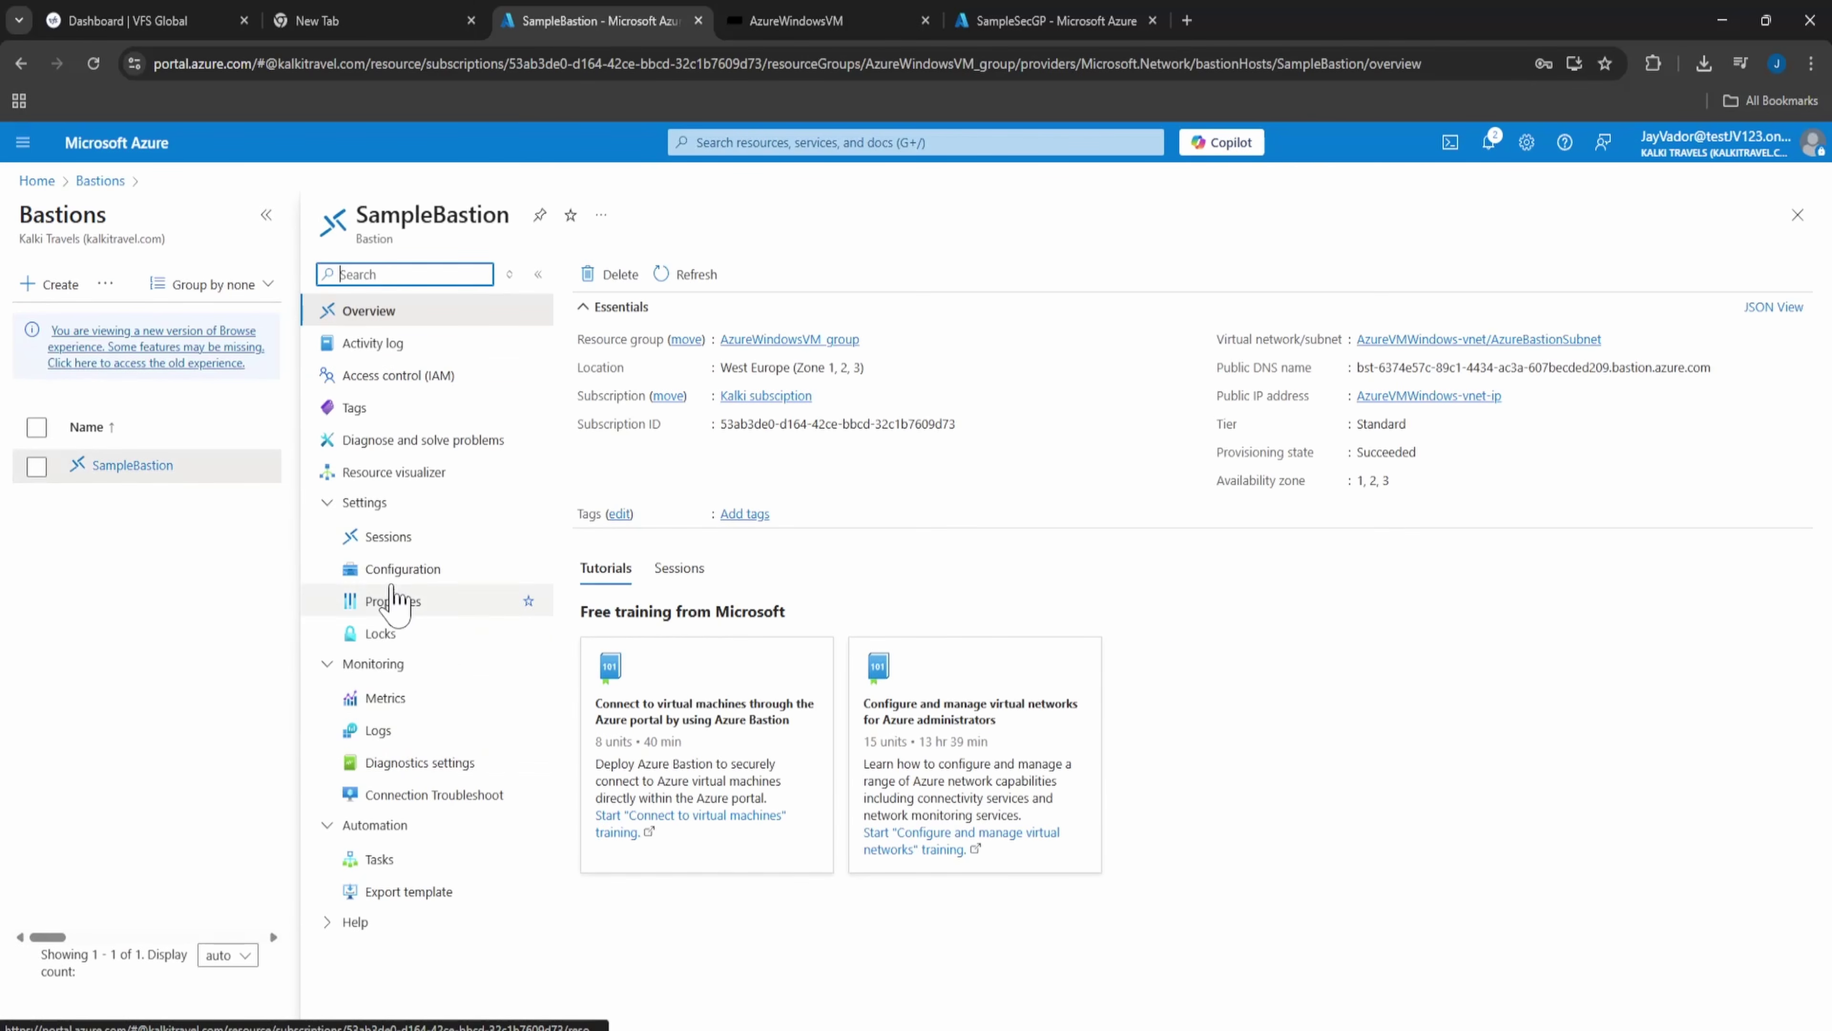
- Review the session's ID and start time on SampleBastion's Sessions page
{"action": "left_click", "coordinate": [404, 536]}
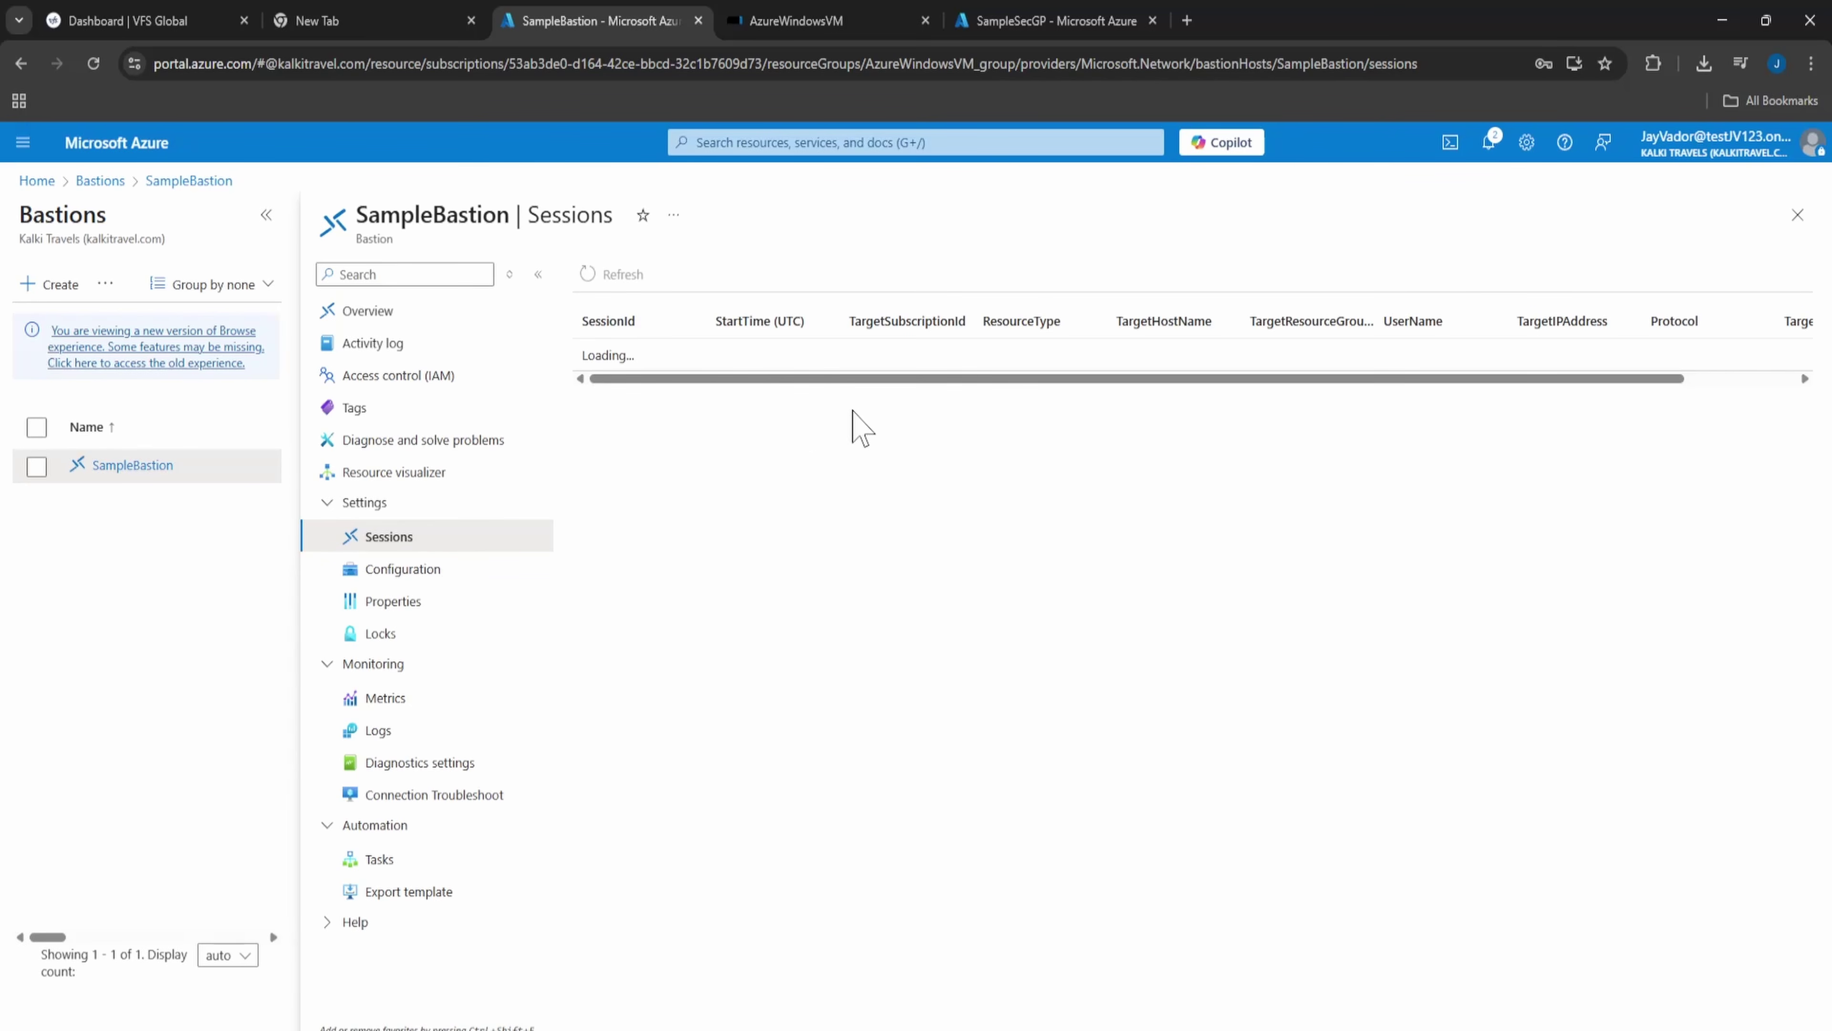
{"action": "left_click_drag", "start_coordinate": [688, 354], "coordinate": [1003, 354]}
{"action": "mouse_move", "coordinate": [1326, 355]}
{"action": "left_mouse_down"}
{"action": "mouse_move", "coordinate": [1471, 377]}
{"action": "mouse_move", "coordinate": [1307, 355]}
{"action": "left_mouse_up"}
{"action": "left_click_drag", "start_coordinate": [1507, 355], "coordinate": [1691, 375]}
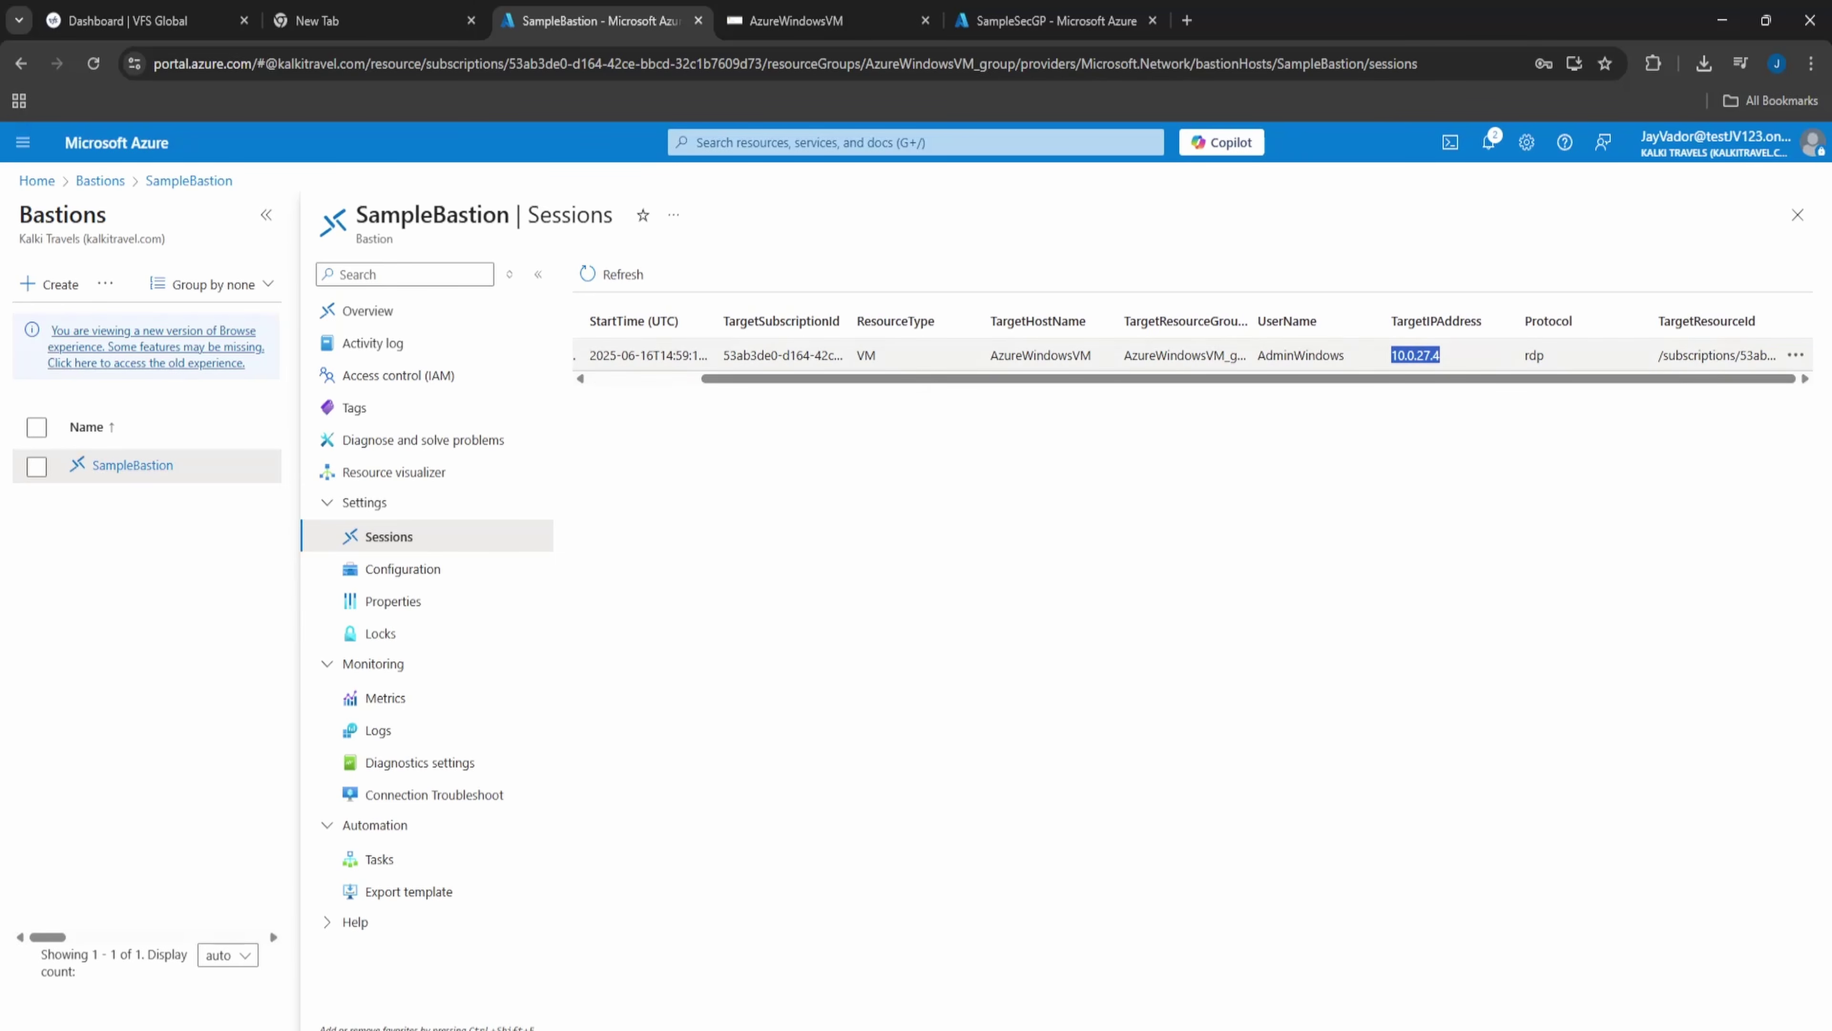
{"action": "left_click", "coordinate": [1095, 577]}
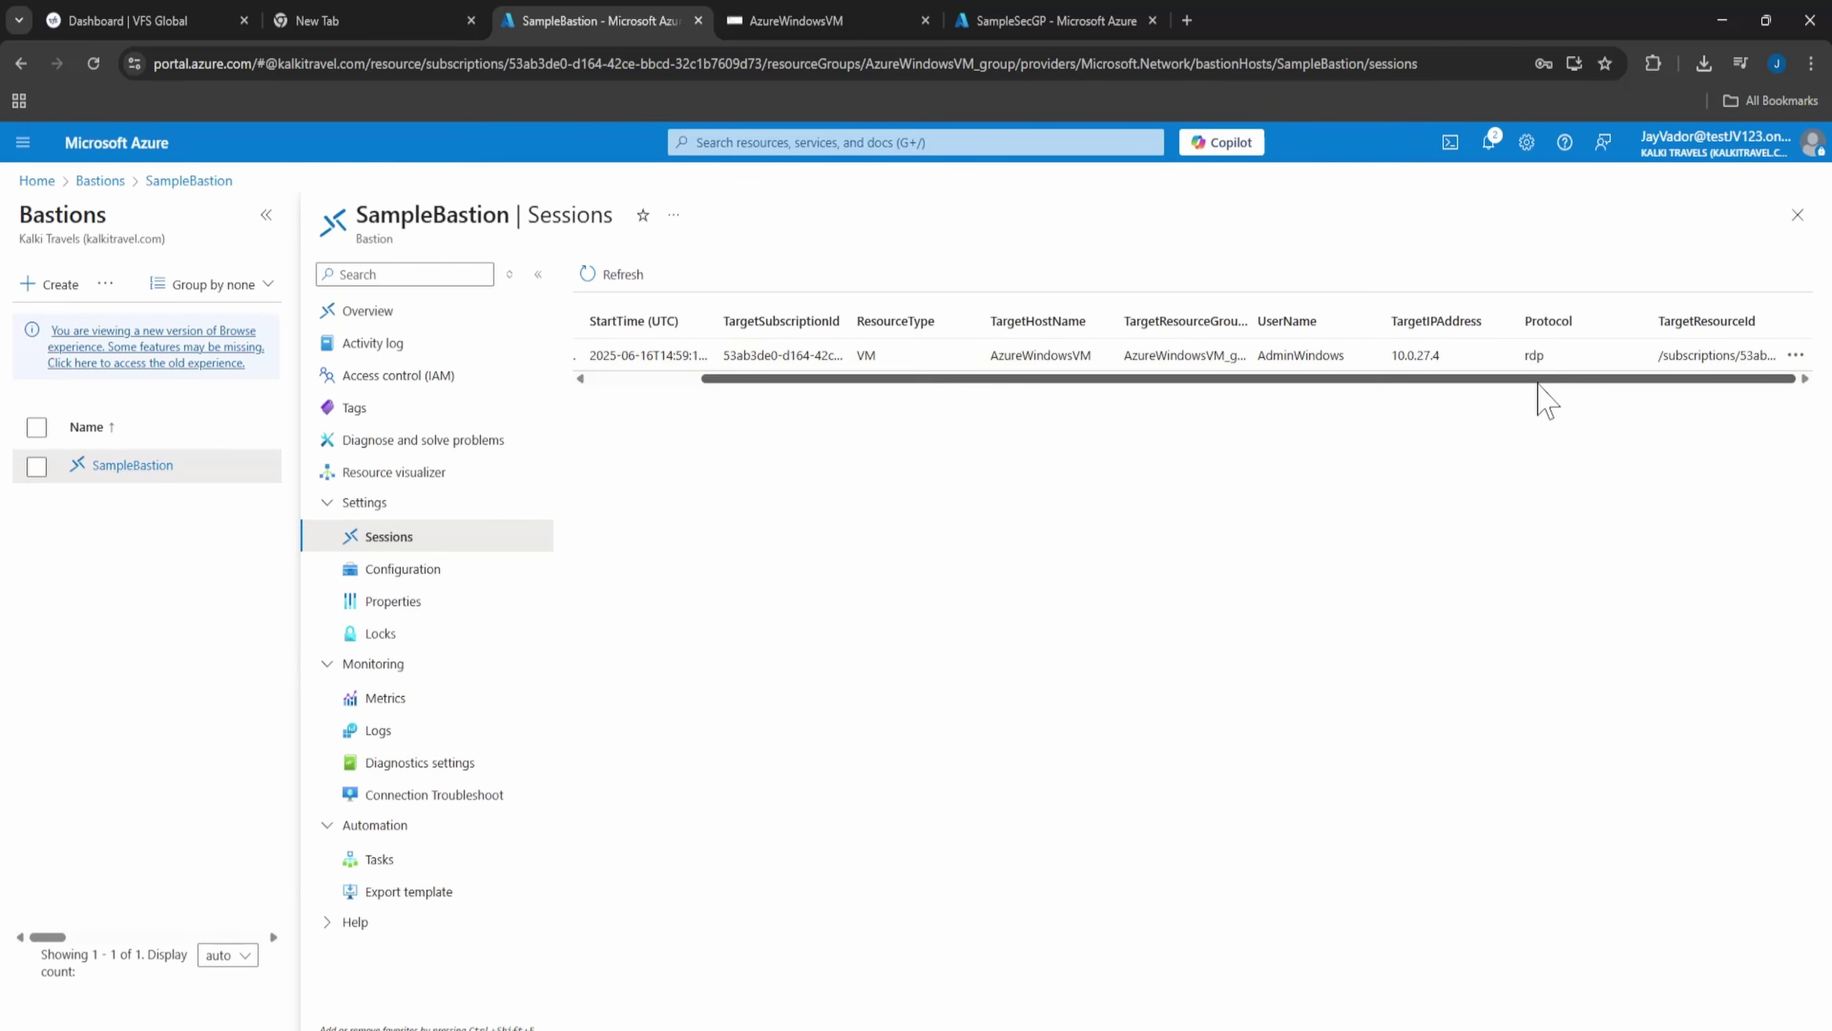
{"action": "left_click_drag", "start_coordinate": [1535, 378], "coordinate": [1073, 408]}
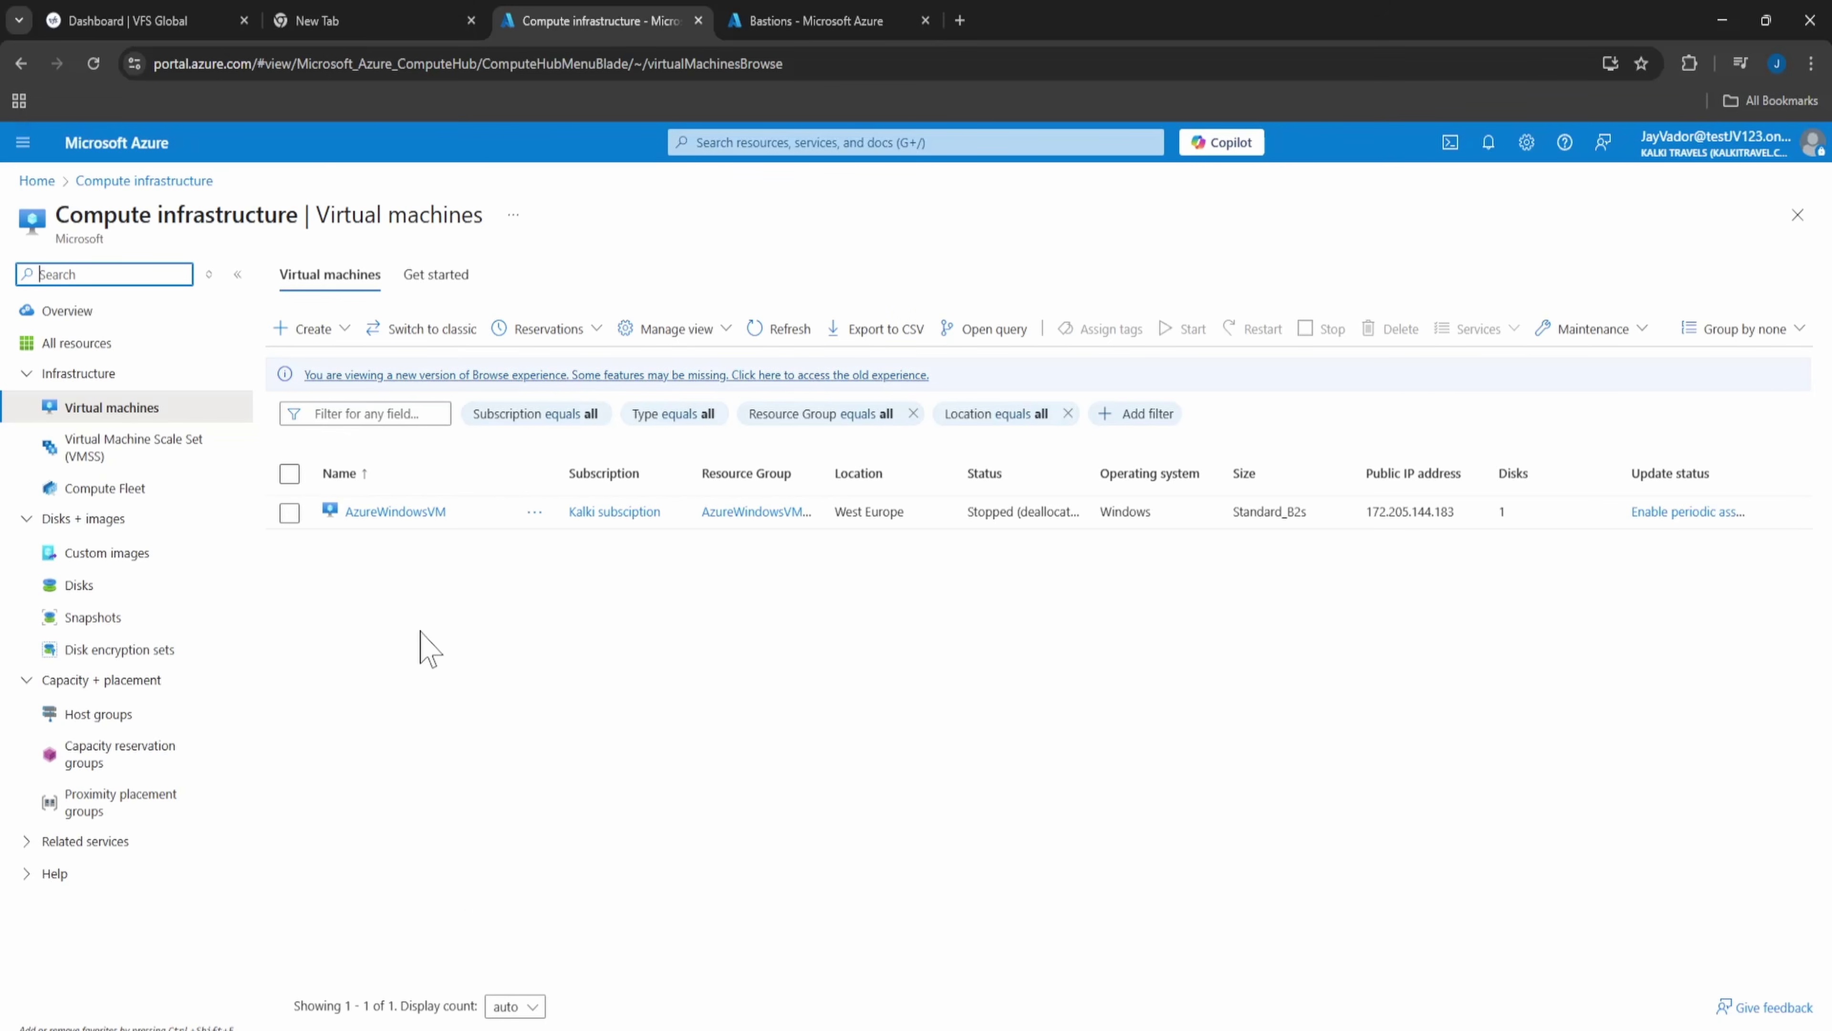
- Change AzureWindowsVM's RDP inbound rule (priority 300) to allow HTTPS on port 443, and save it
{"action": "left_click", "coordinate": [408, 513]}
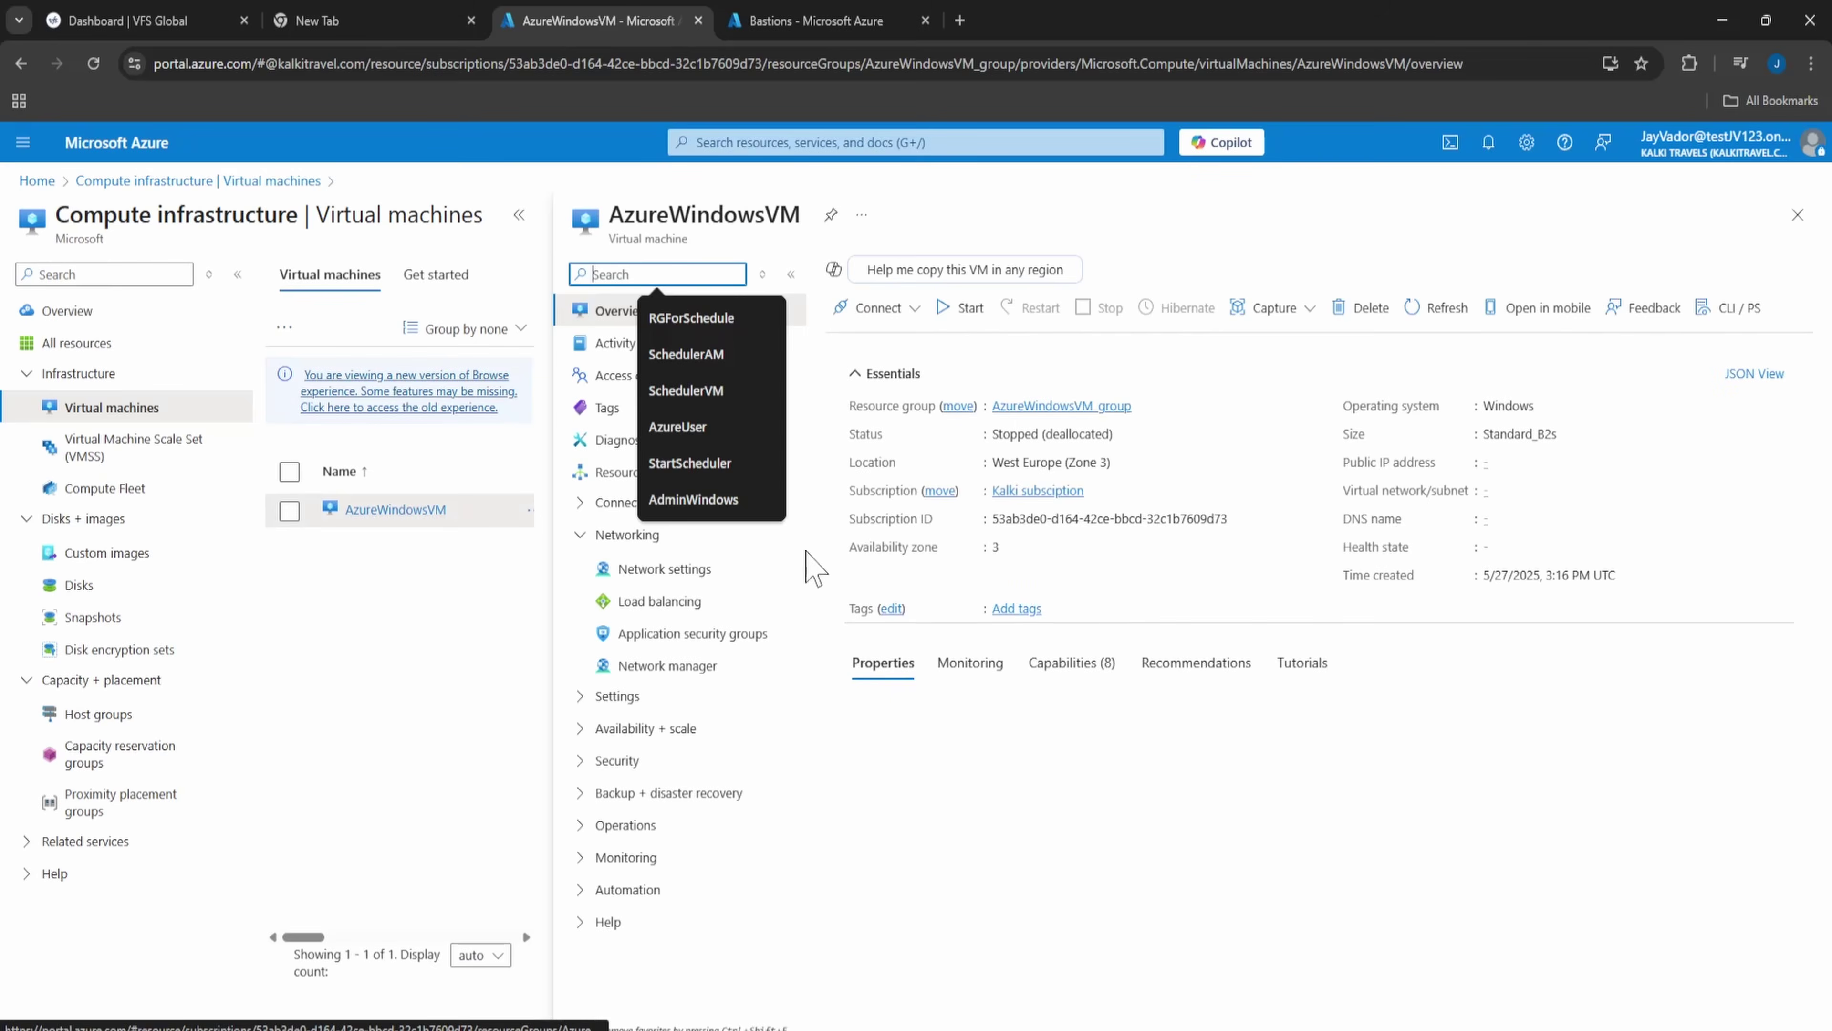
{"action": "left_click", "coordinate": [657, 569]}
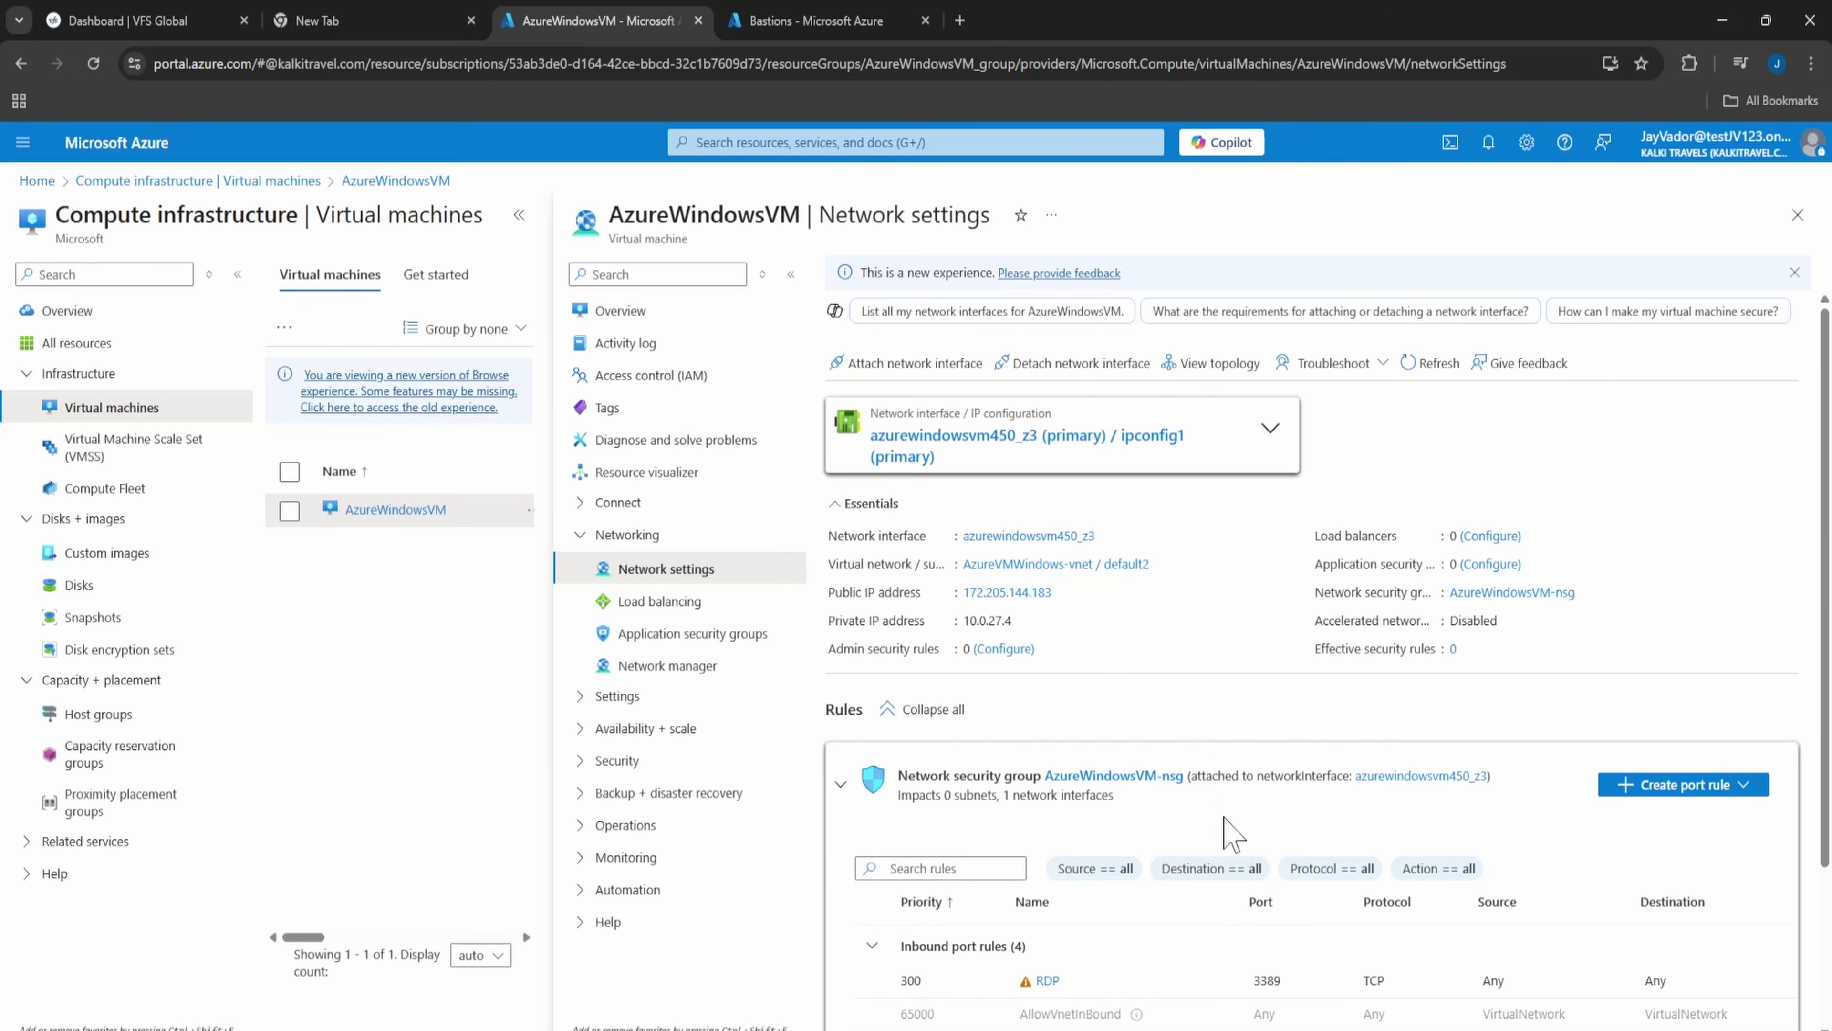
{"action": "scroll", "coordinate": [1230, 830], "scroll_direction": "down", "scroll_amount": 3}
{"action": "left_click", "coordinate": [1046, 781]}
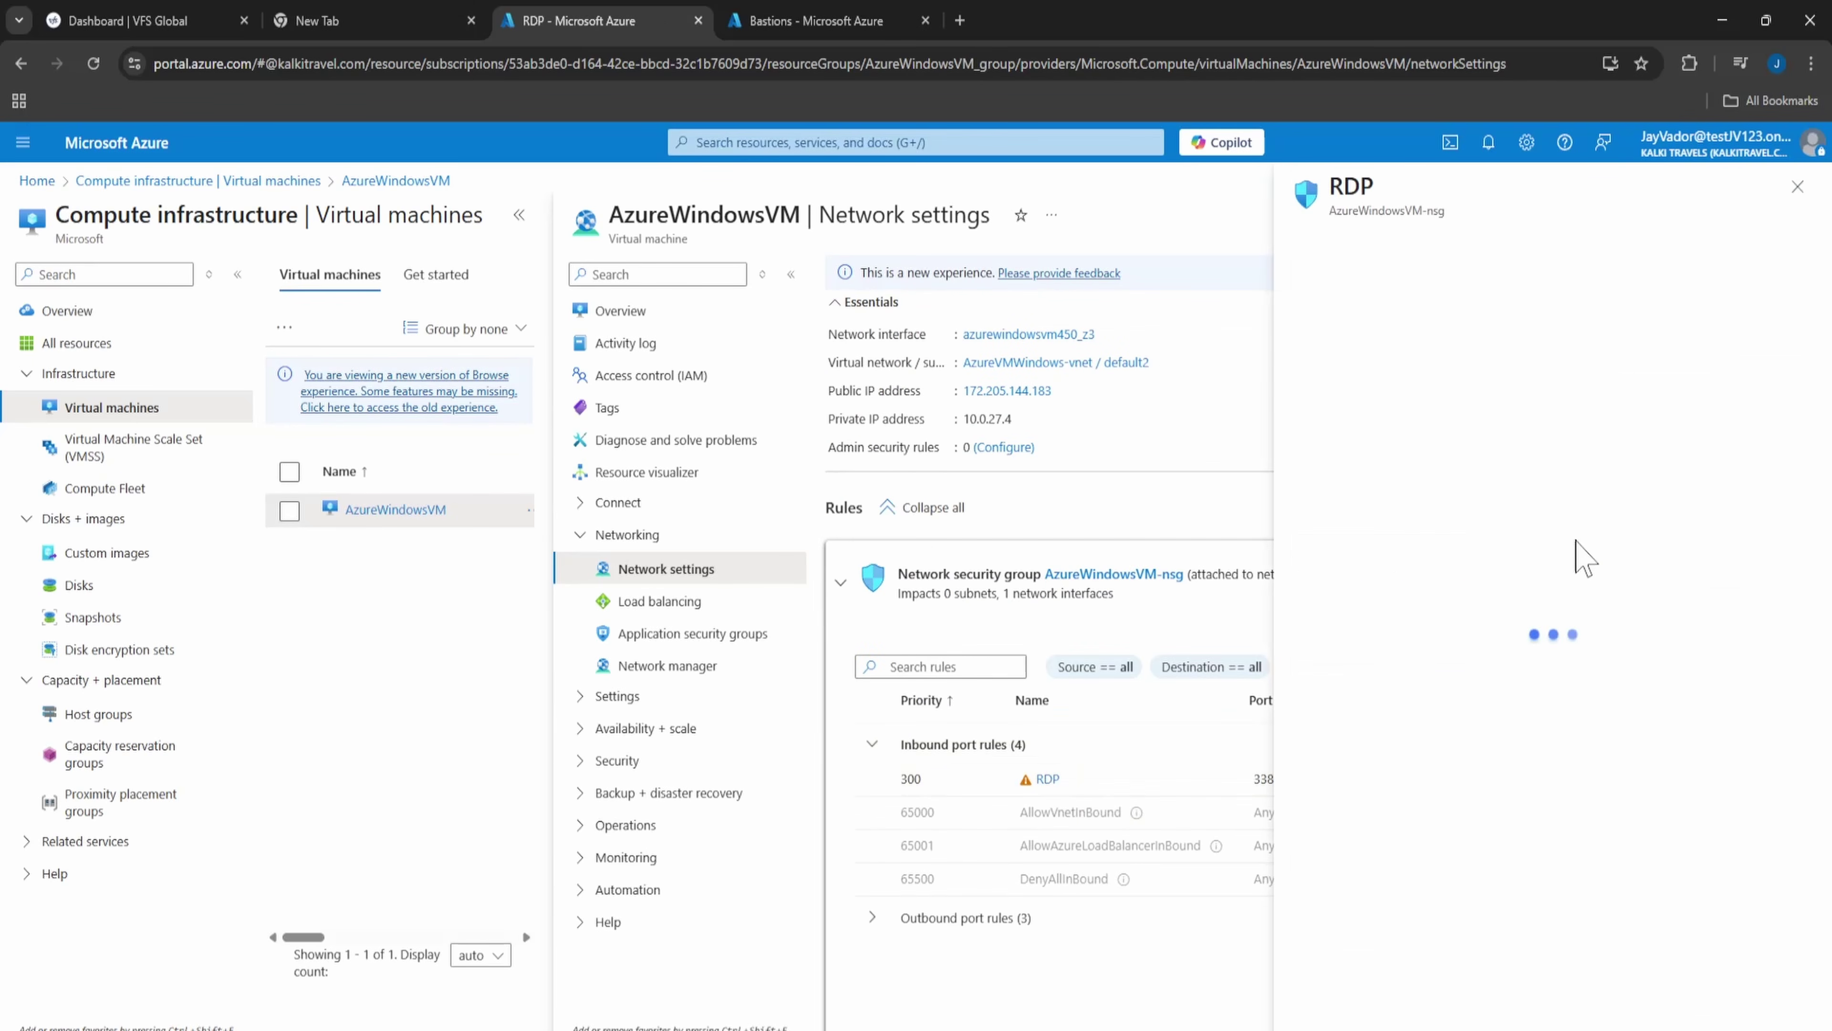
{"action": "left_click", "coordinate": [1394, 320]}
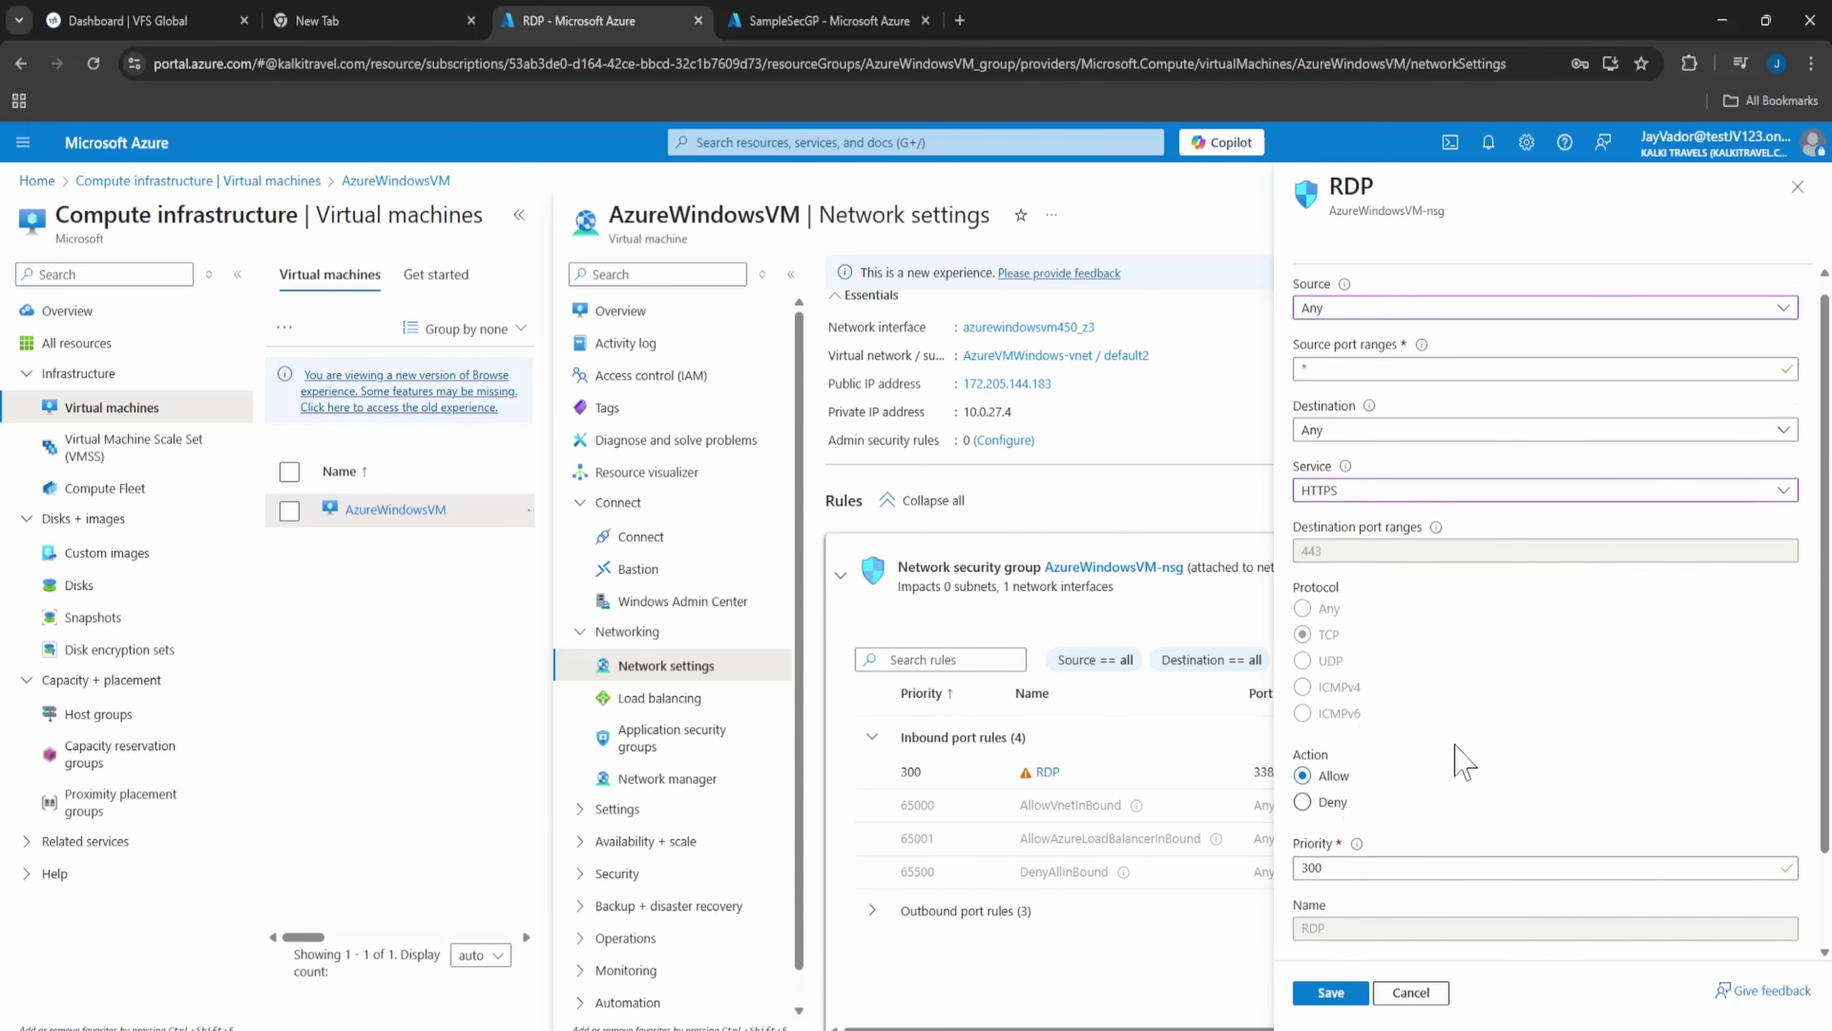
{"action": "scroll", "coordinate": [1371, 938], "scroll_direction": "down", "scroll_amount": 2}
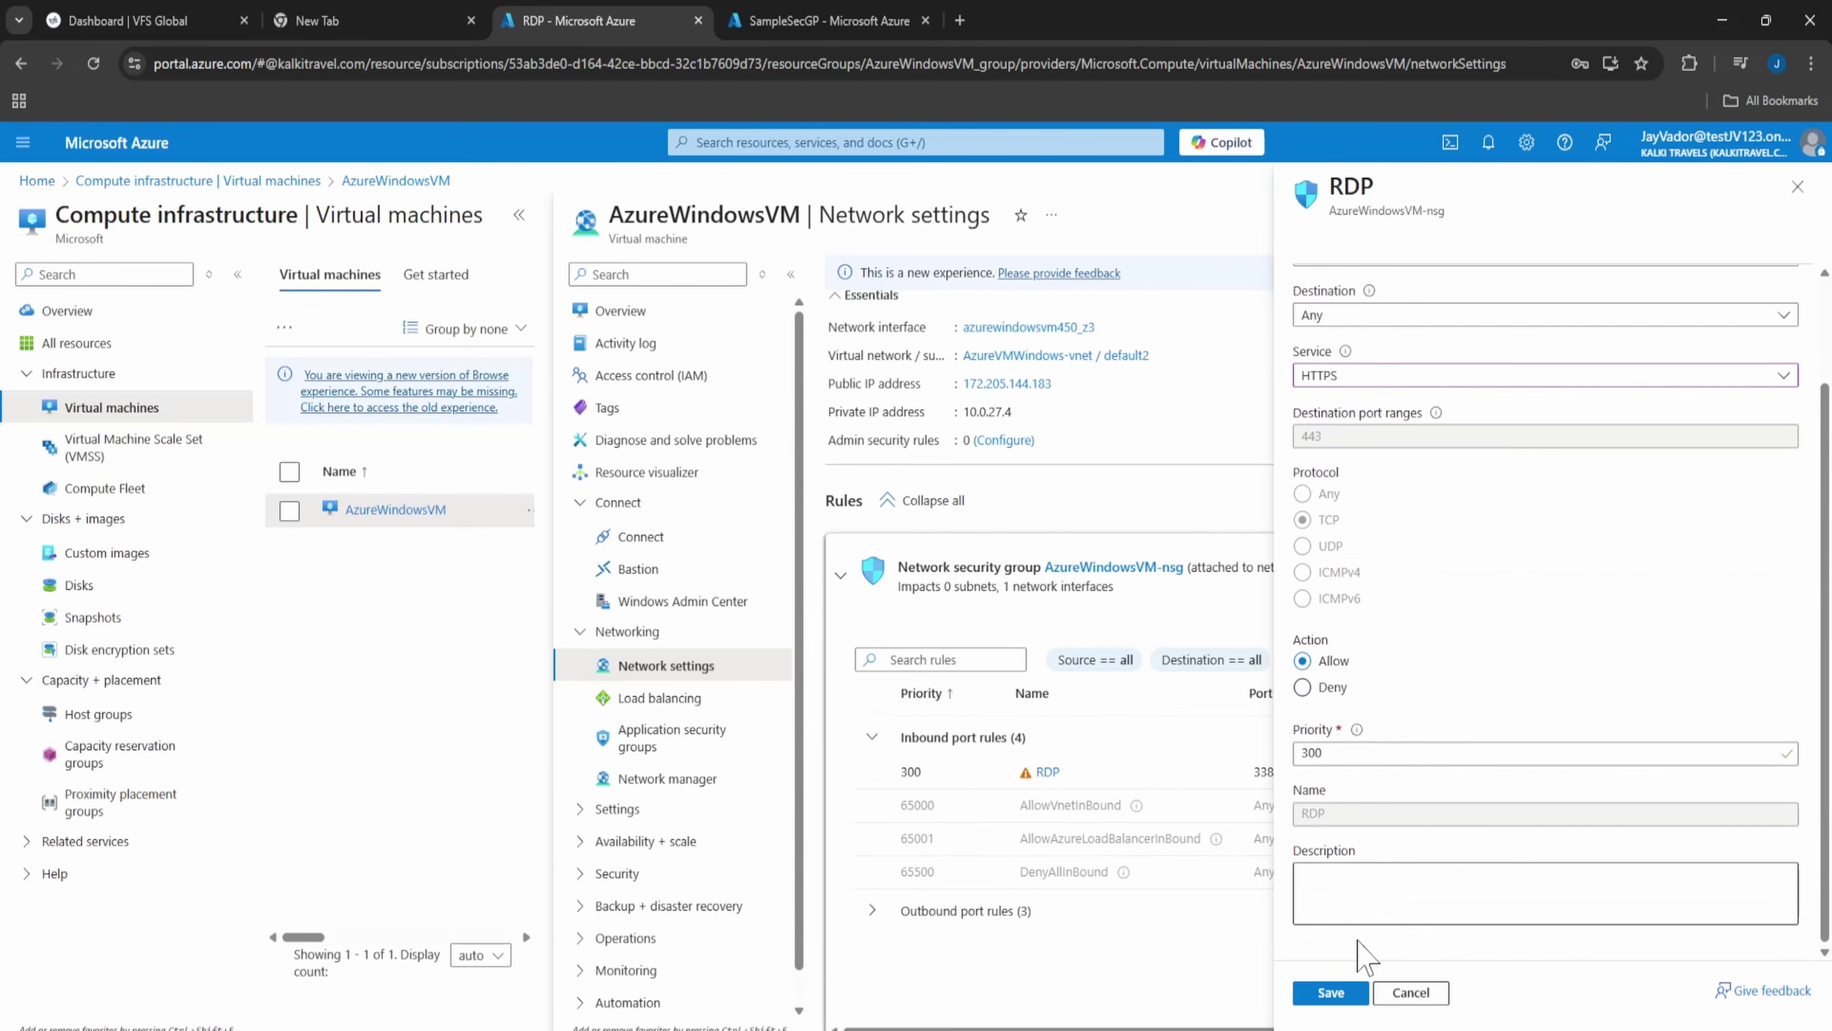
{"action": "left_click", "coordinate": [1340, 994]}
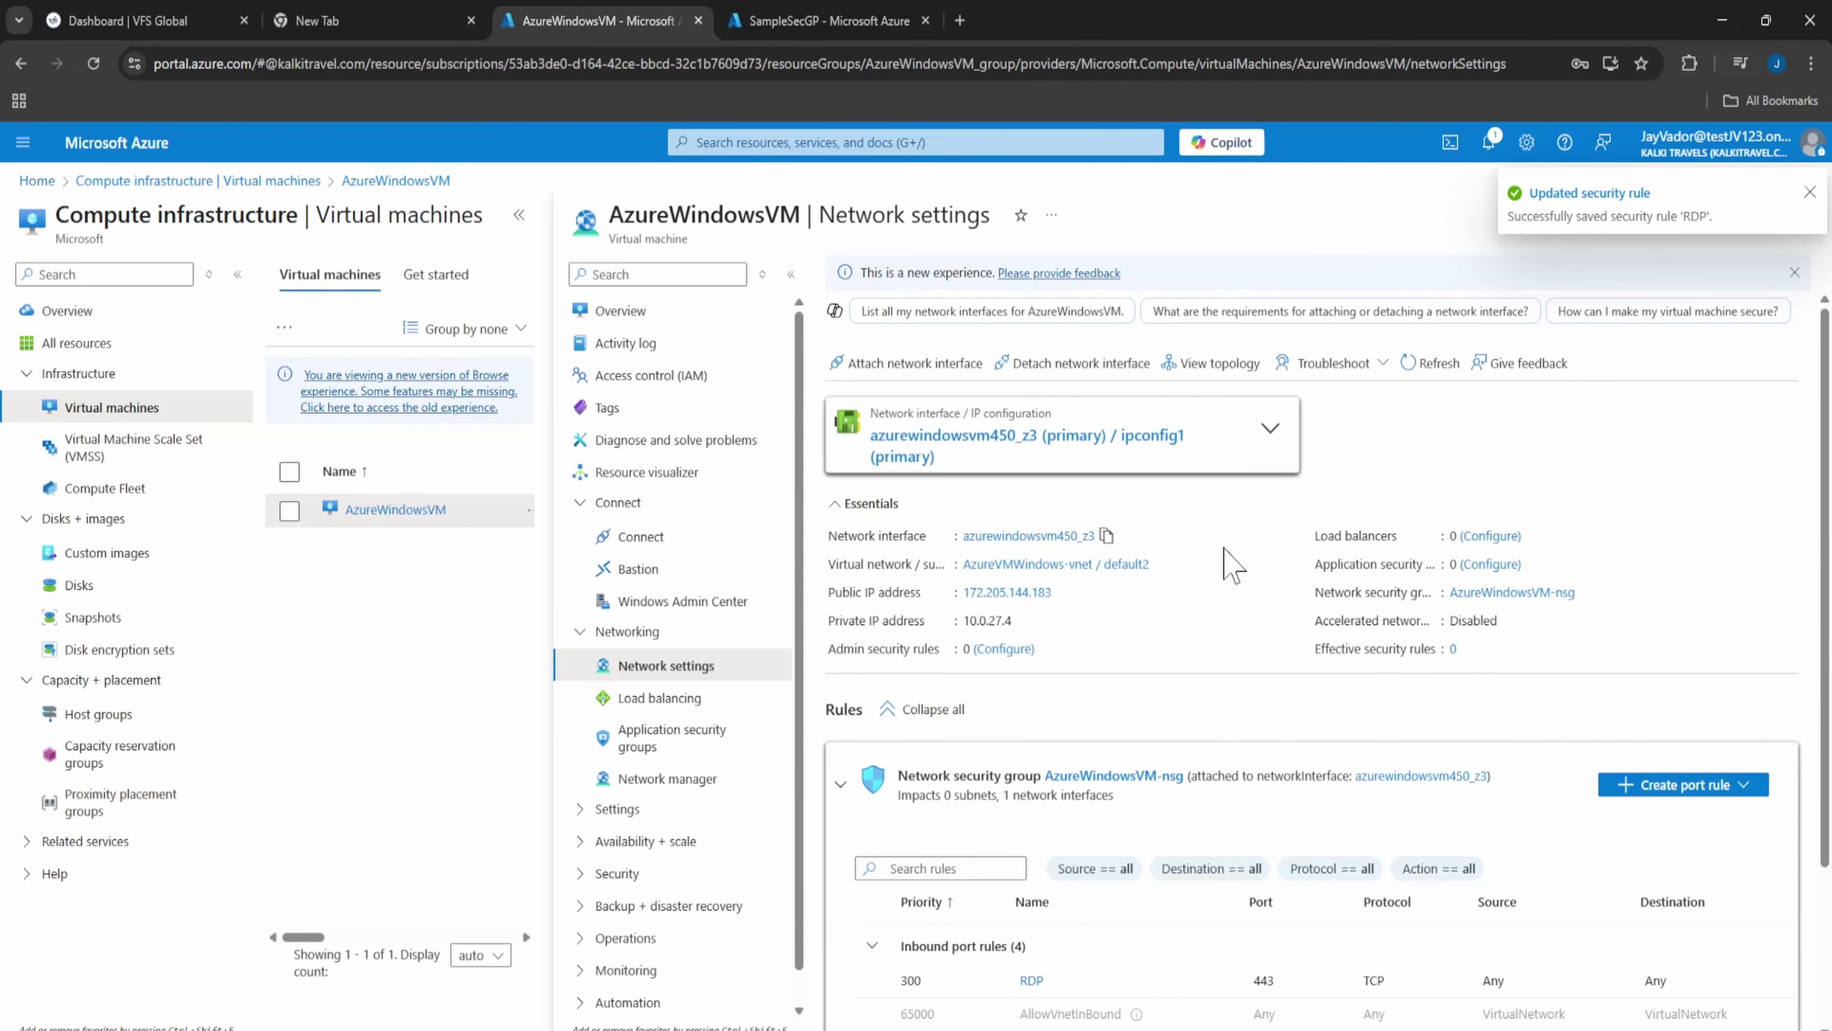
{"action": "scroll", "coordinate": [1342, 649], "scroll_direction": "down", "scroll_amount": 3}
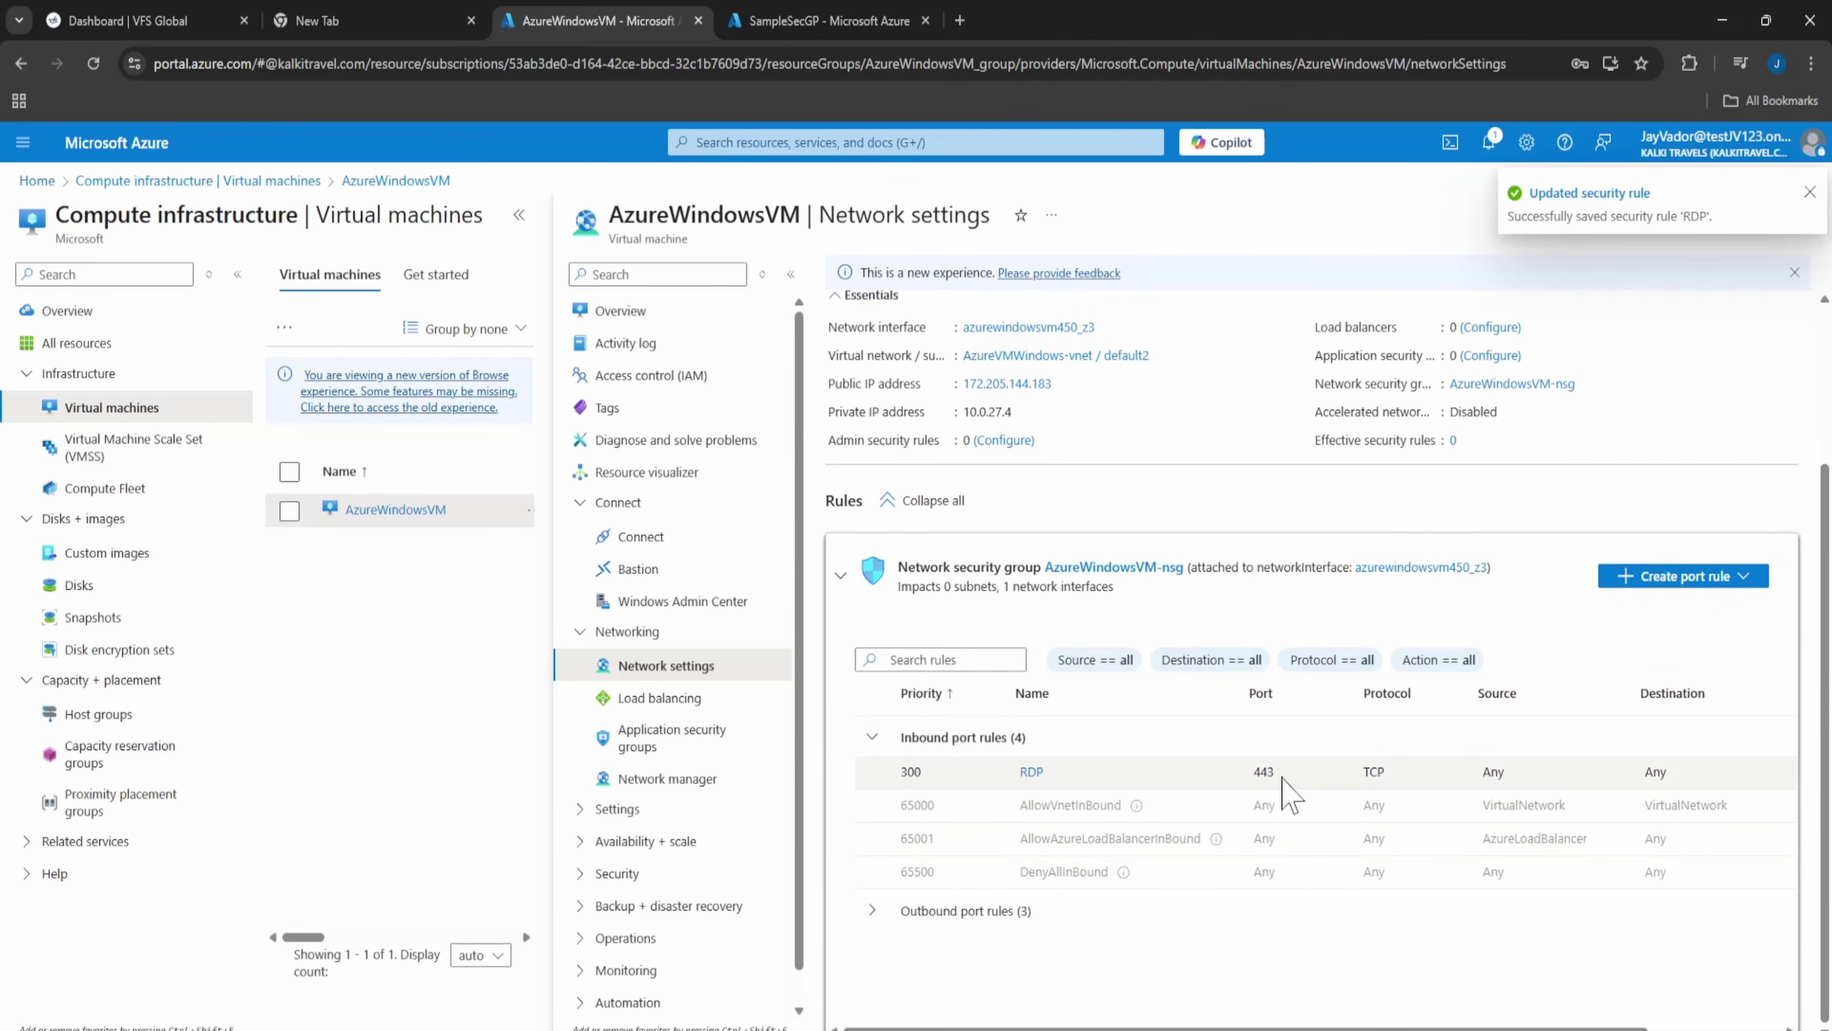
{"action": "double_click", "coordinate": [1262, 770]}
{"action": "left_click", "coordinate": [1389, 990]}
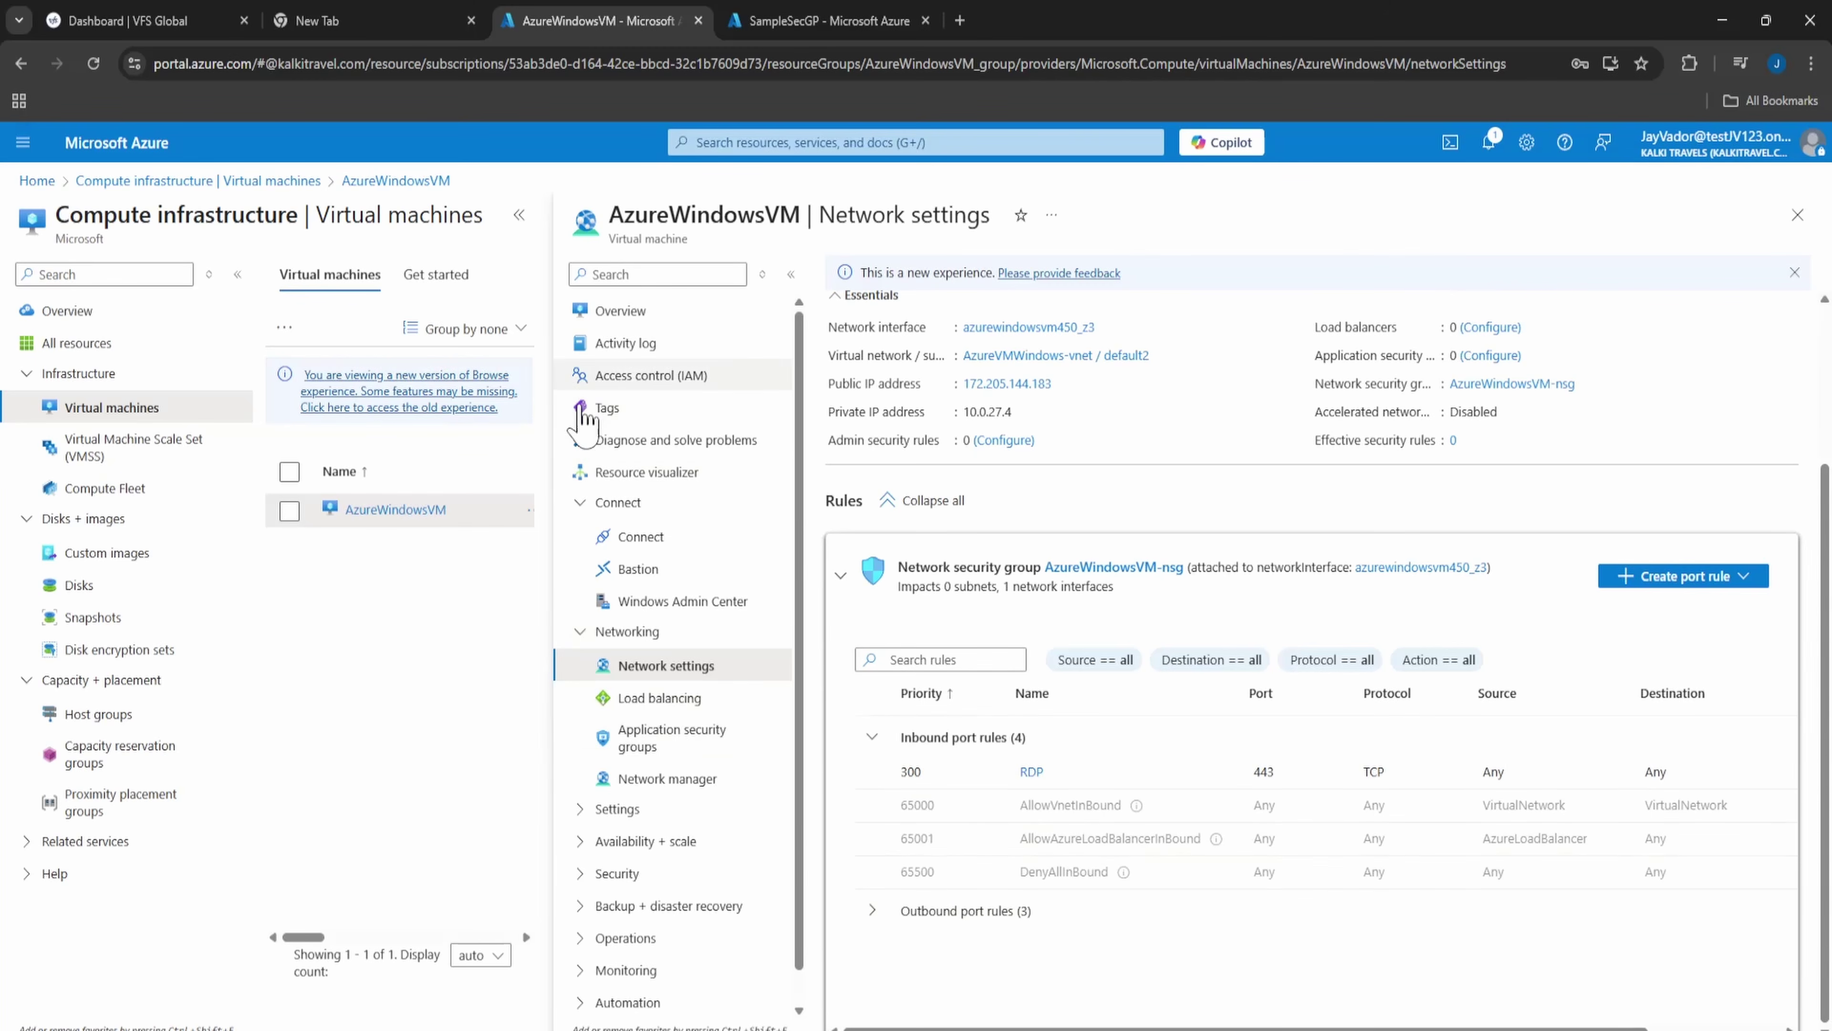
{"action": "left_click", "coordinate": [399, 519]}
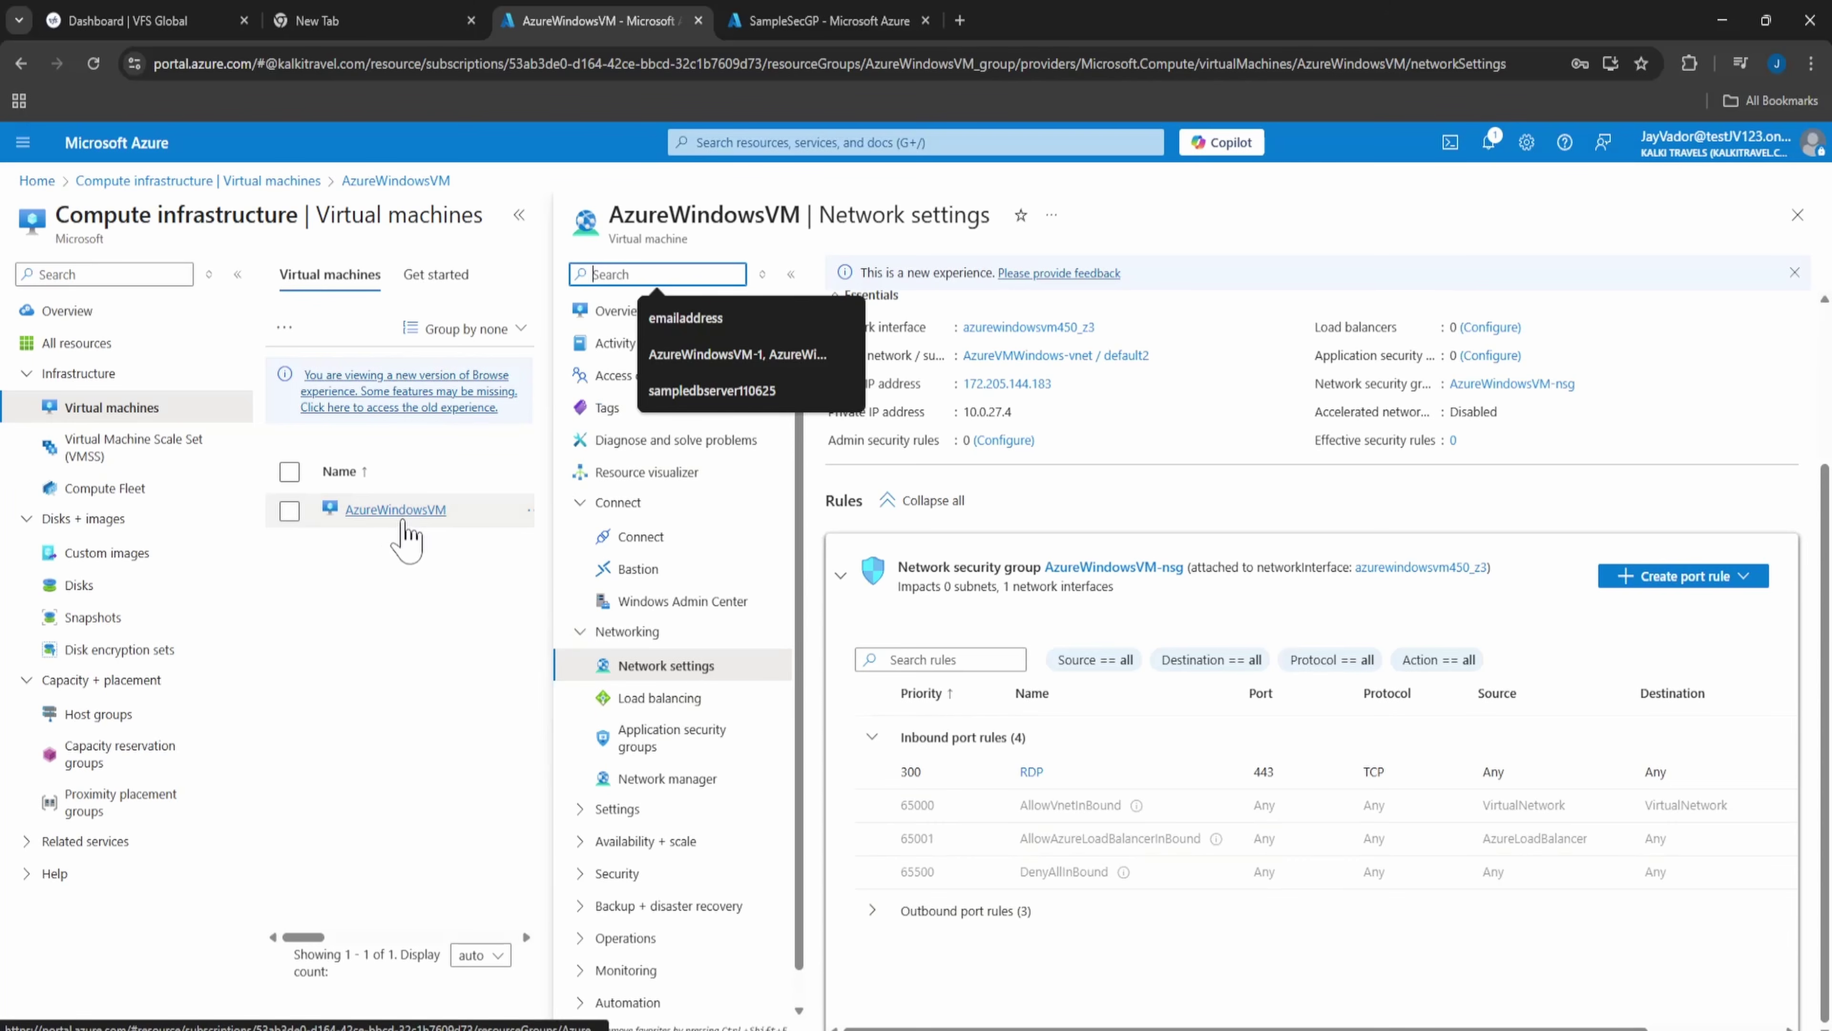
- Start AzureWindowsVM, try connecting with its downloaded RDP file, and dismiss the failed connection
{"action": "left_click", "coordinate": [610, 314]}
{"action": "left_click", "coordinate": [962, 362]}
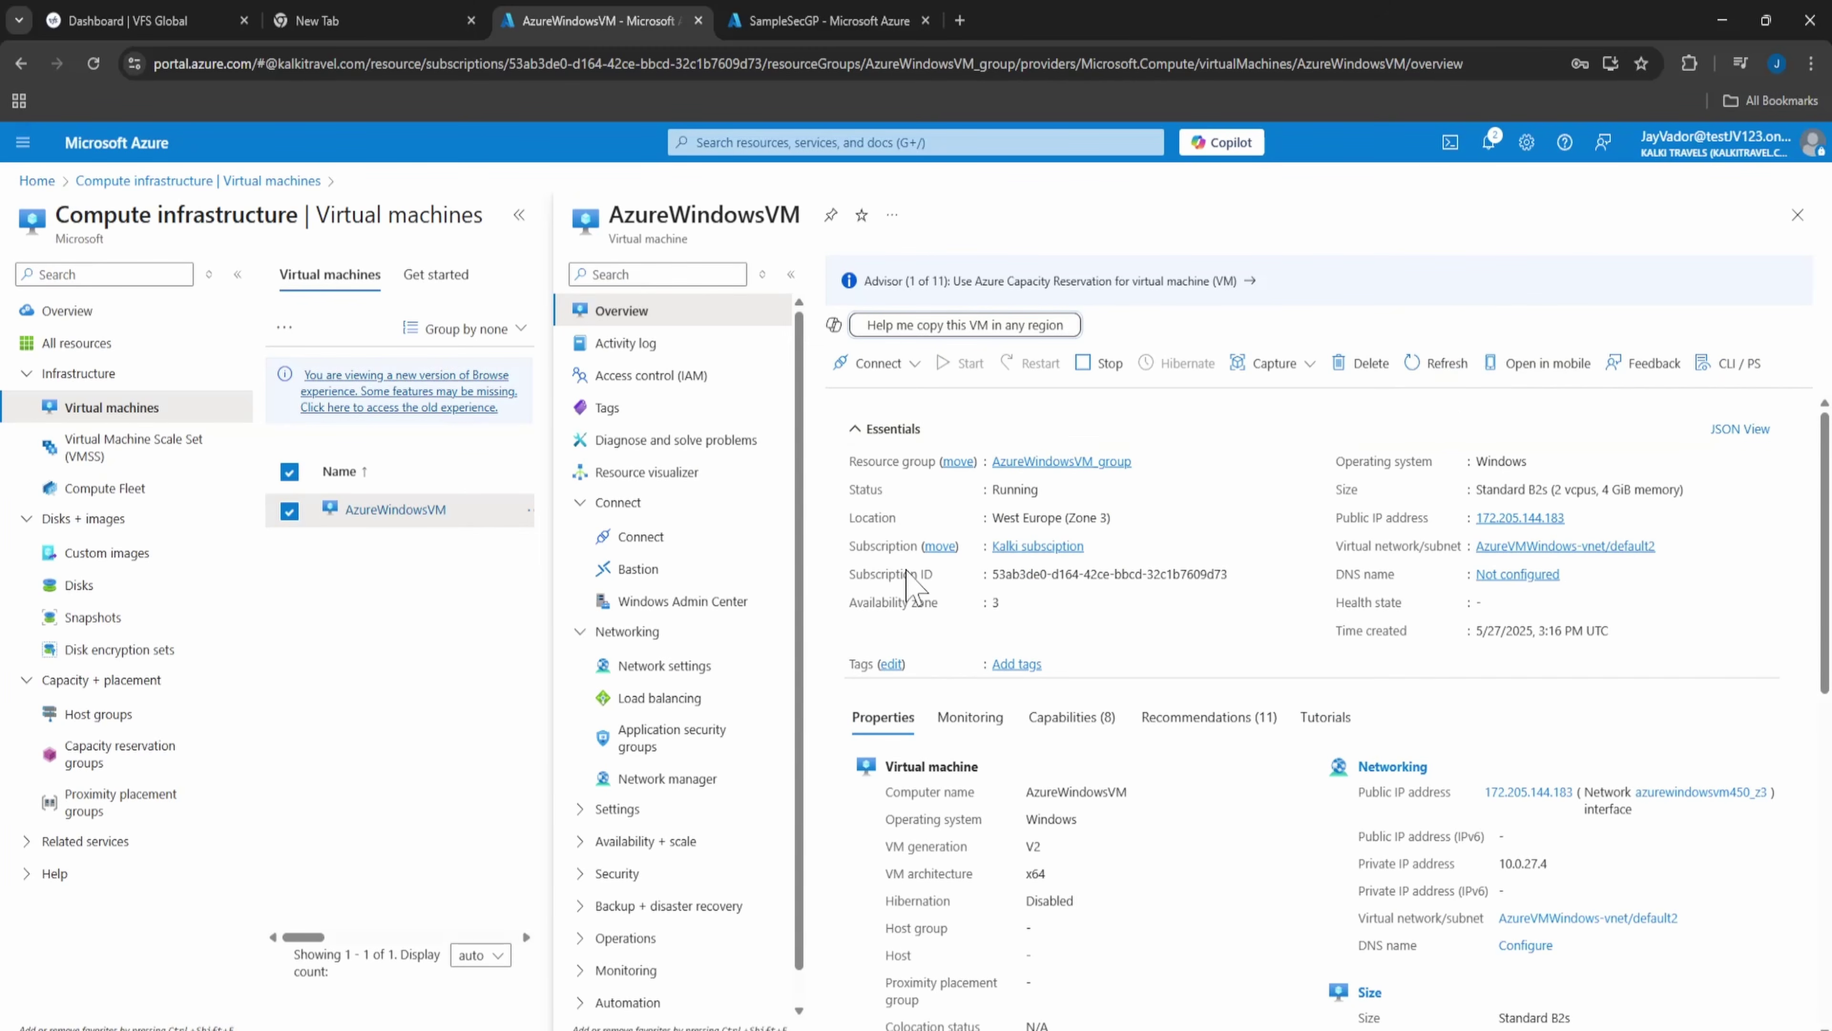
{"action": "left_click", "coordinate": [639, 535]}
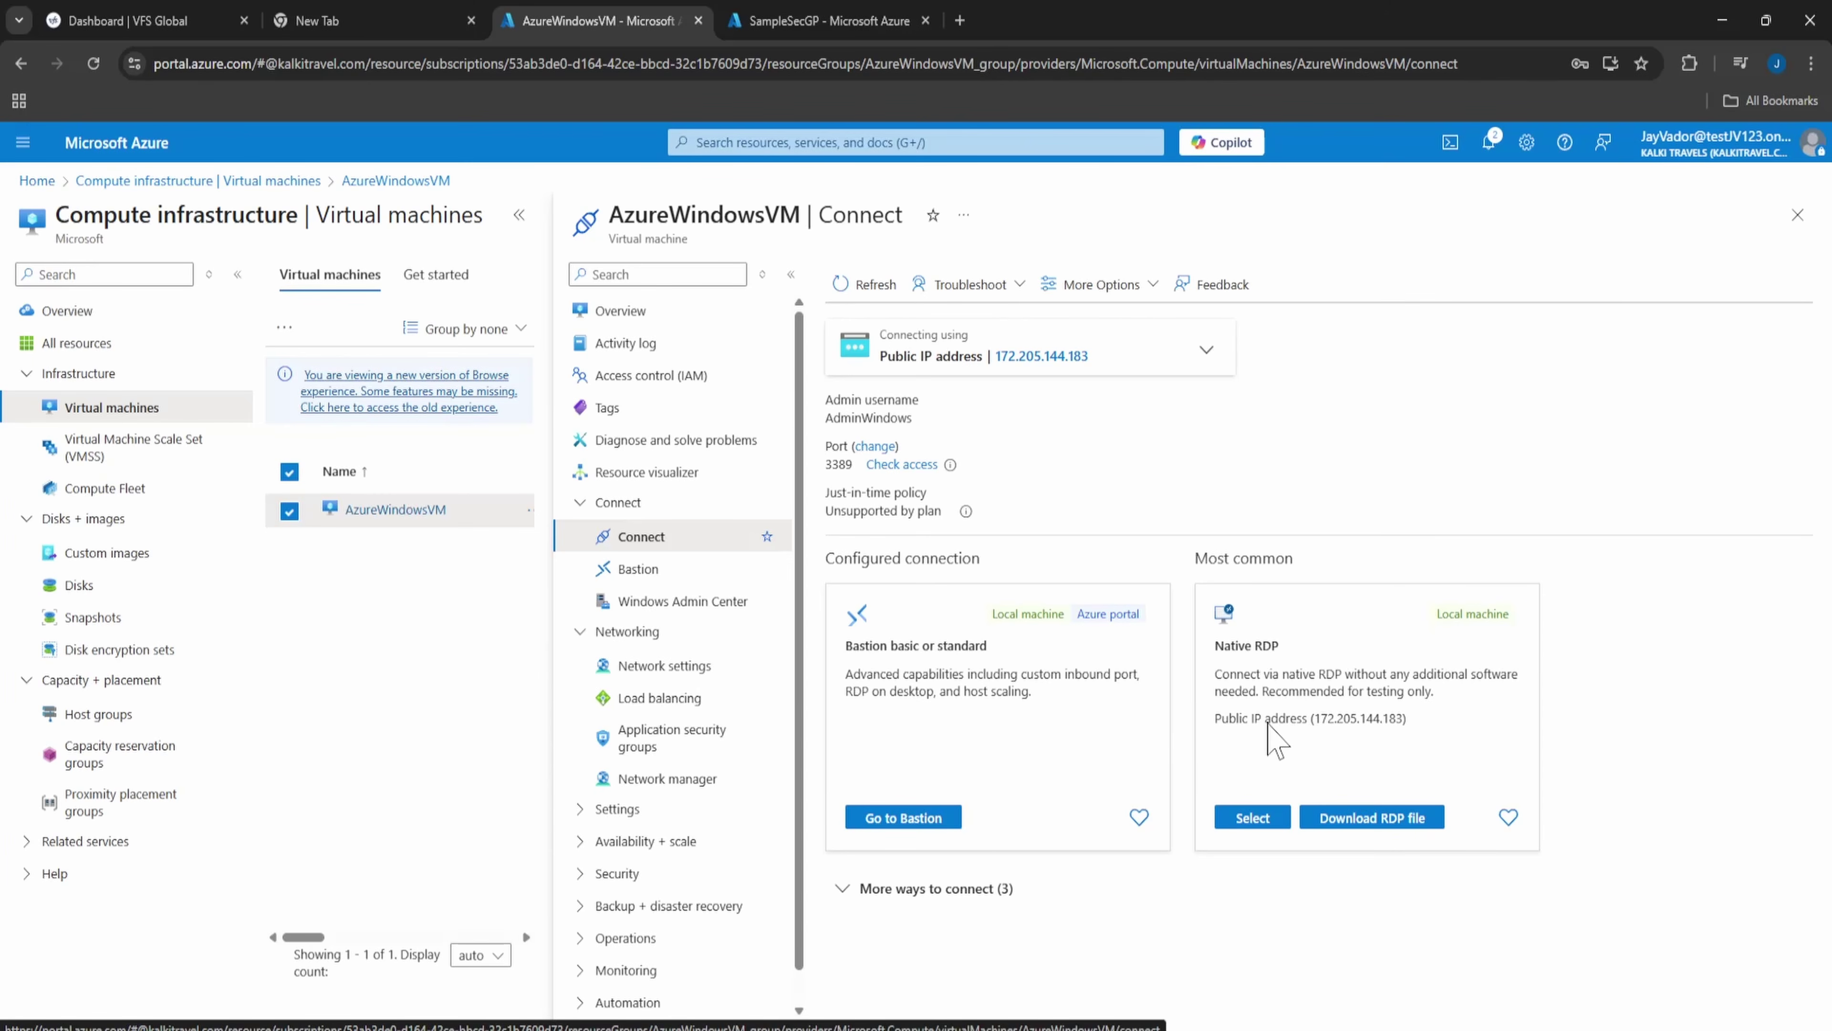
{"action": "left_click_drag", "start_coordinate": [1266, 719], "coordinate": [1406, 725]}
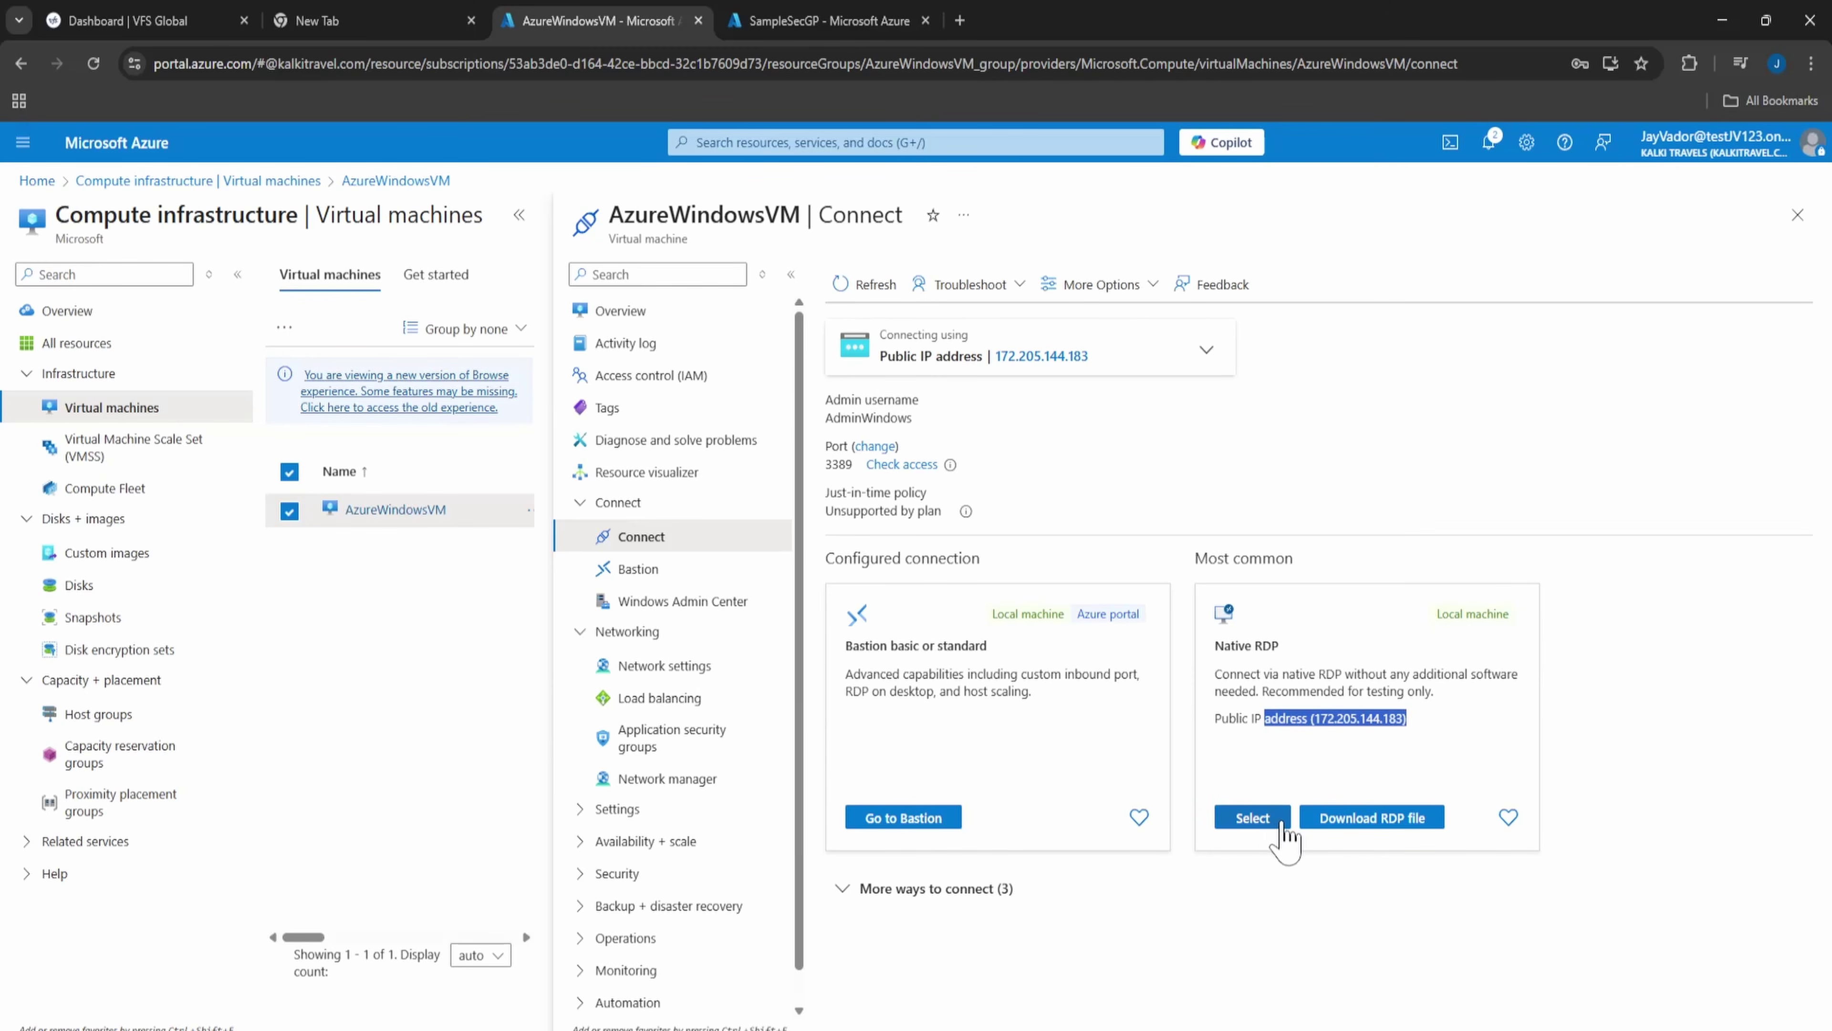
{"action": "left_click", "coordinate": [1347, 823]}
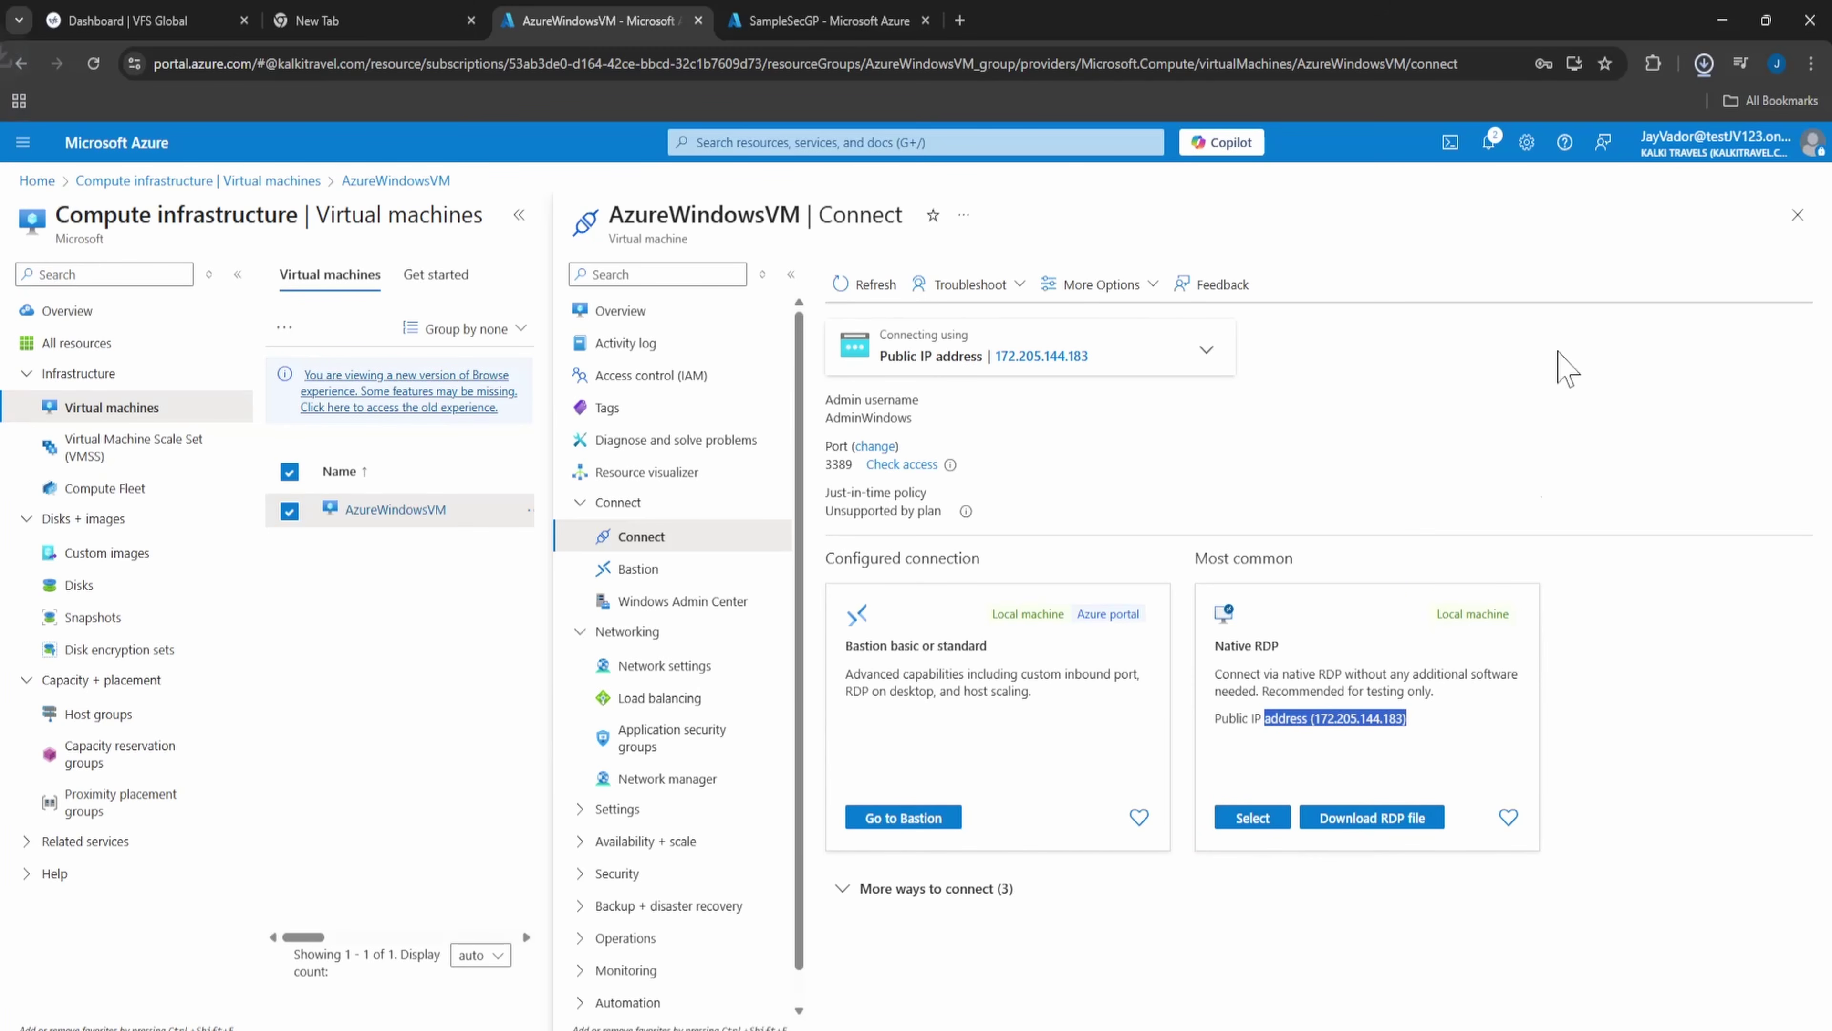
{"action": "left_click", "coordinate": [1705, 64]}
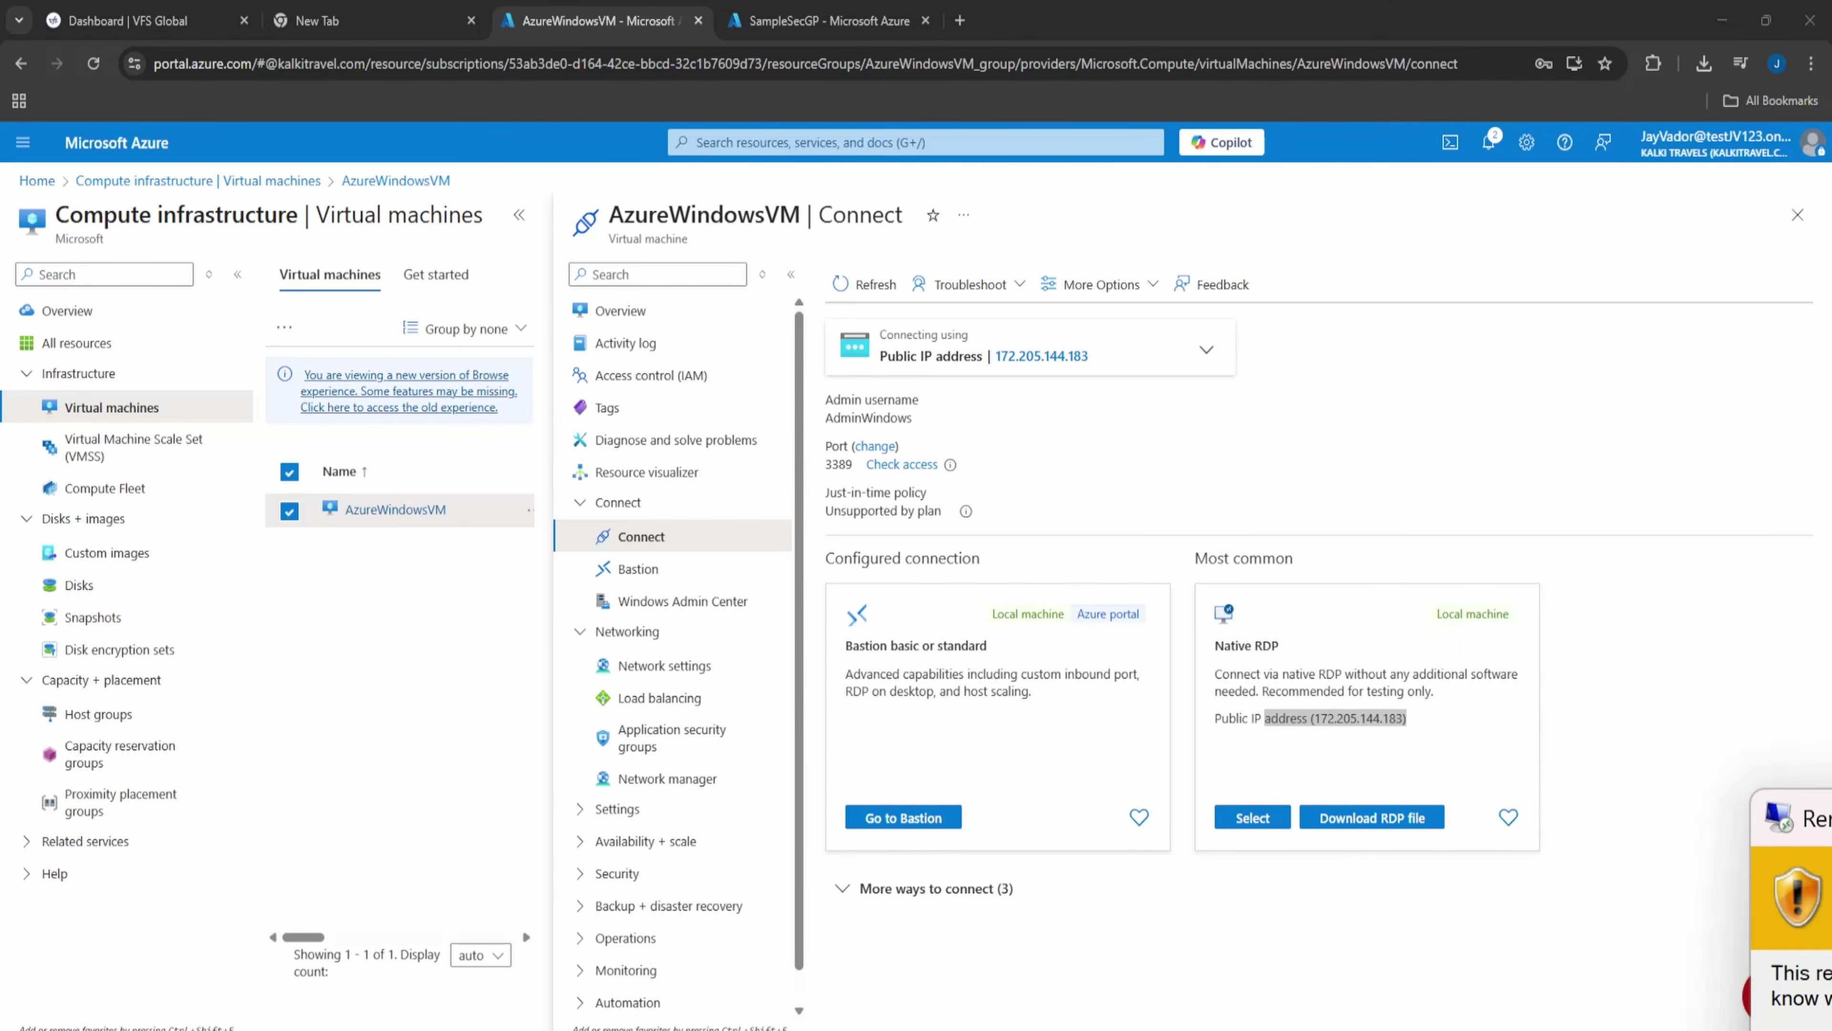
{"action": "left_click", "coordinate": [1232, 717]}
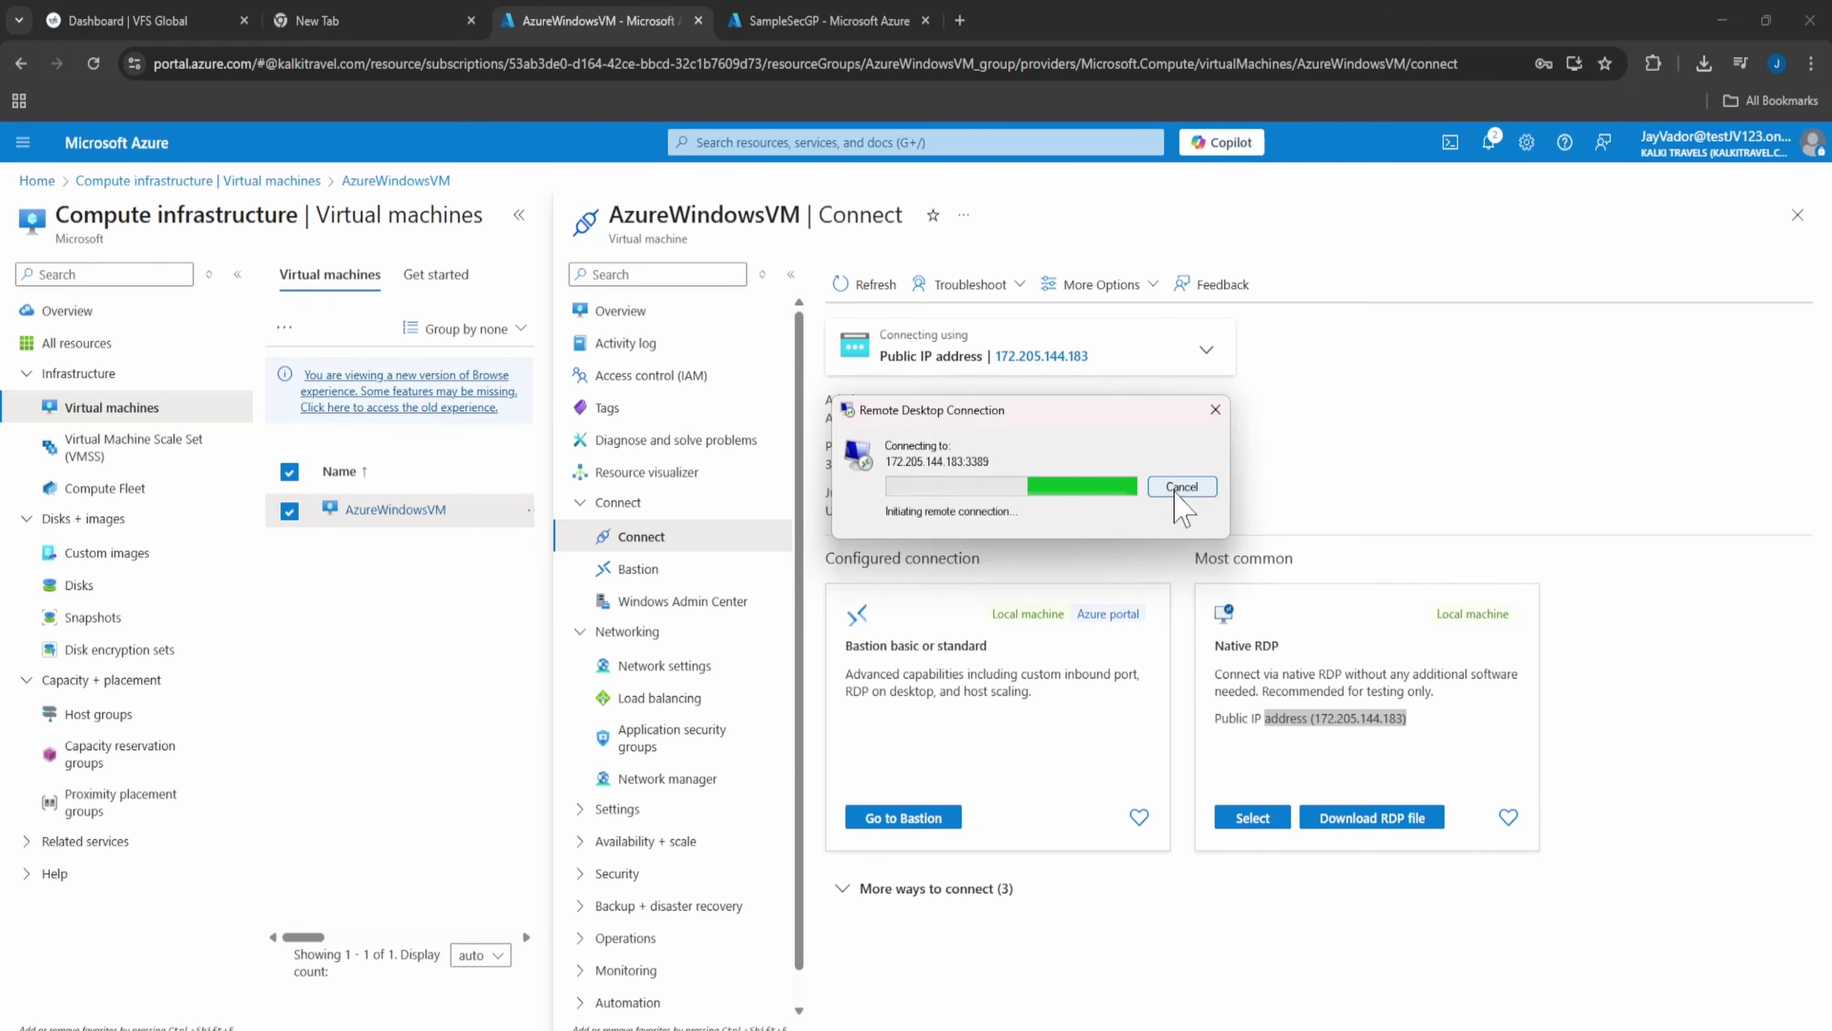
{"action": "left_click", "coordinate": [1175, 493]}
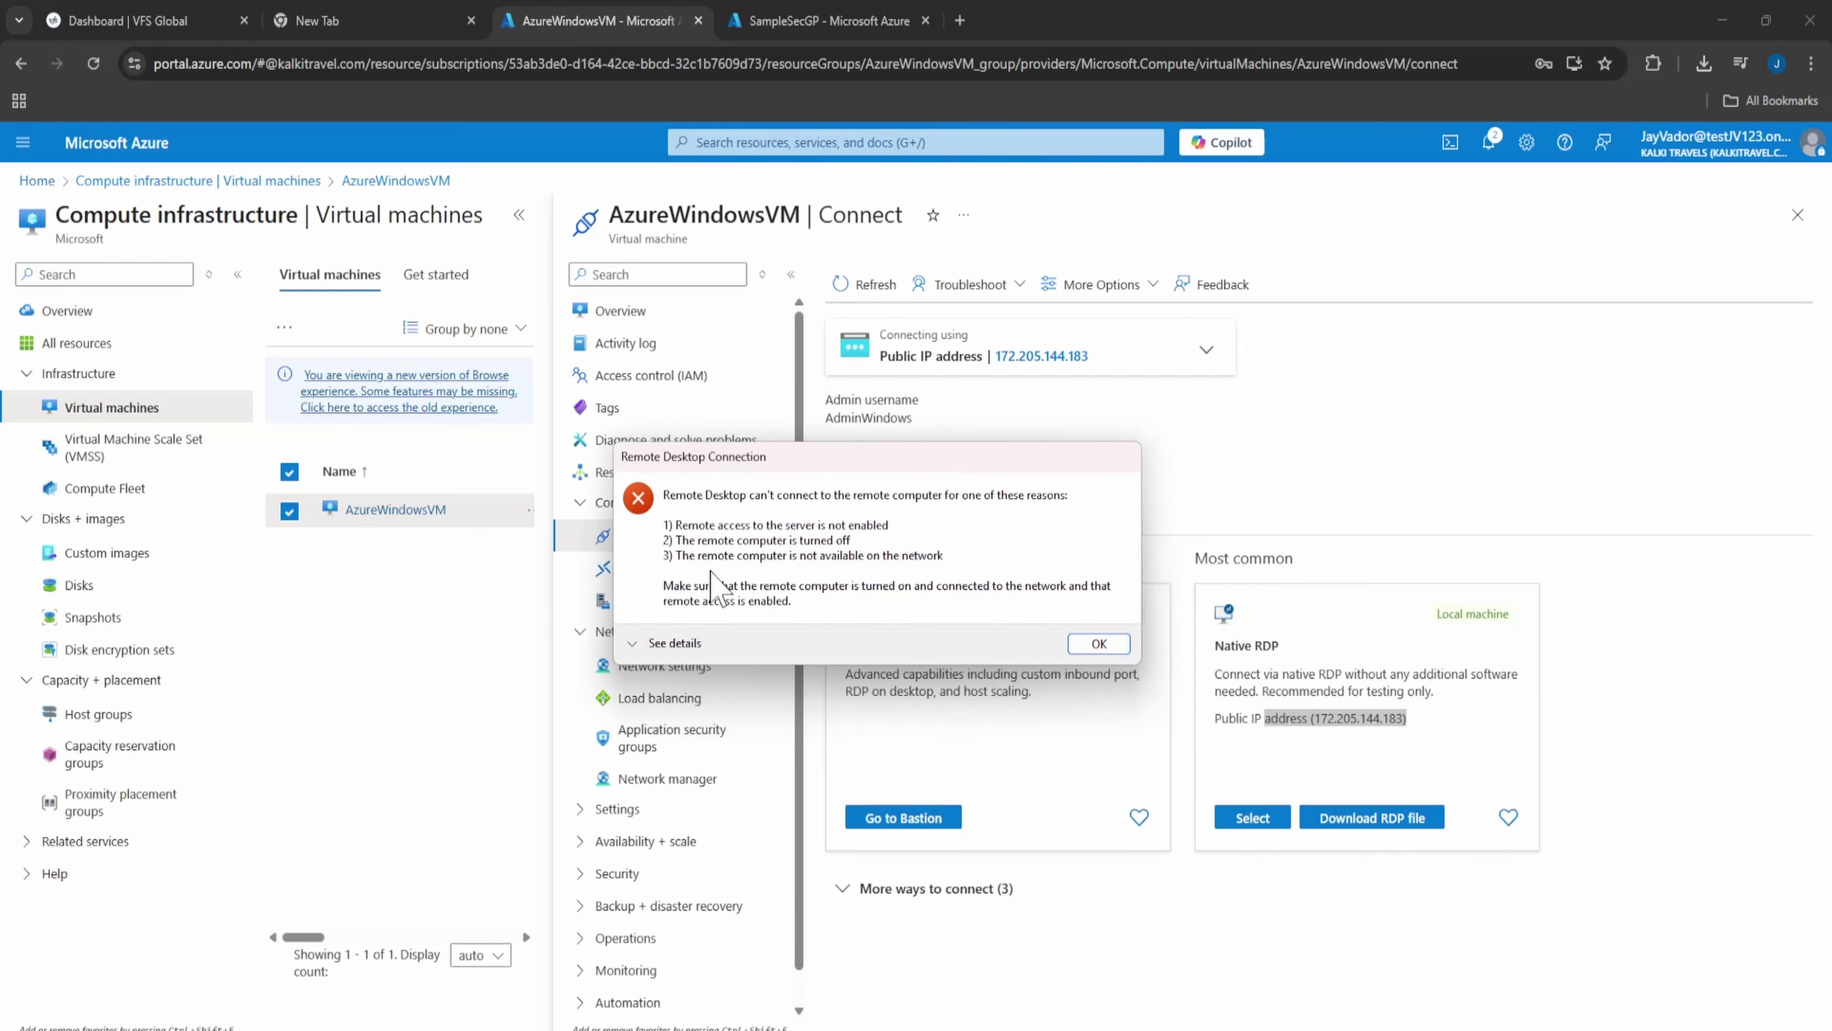
{"action": "left_click", "coordinate": [1095, 642]}
{"action": "left_click", "coordinate": [1216, 931]}
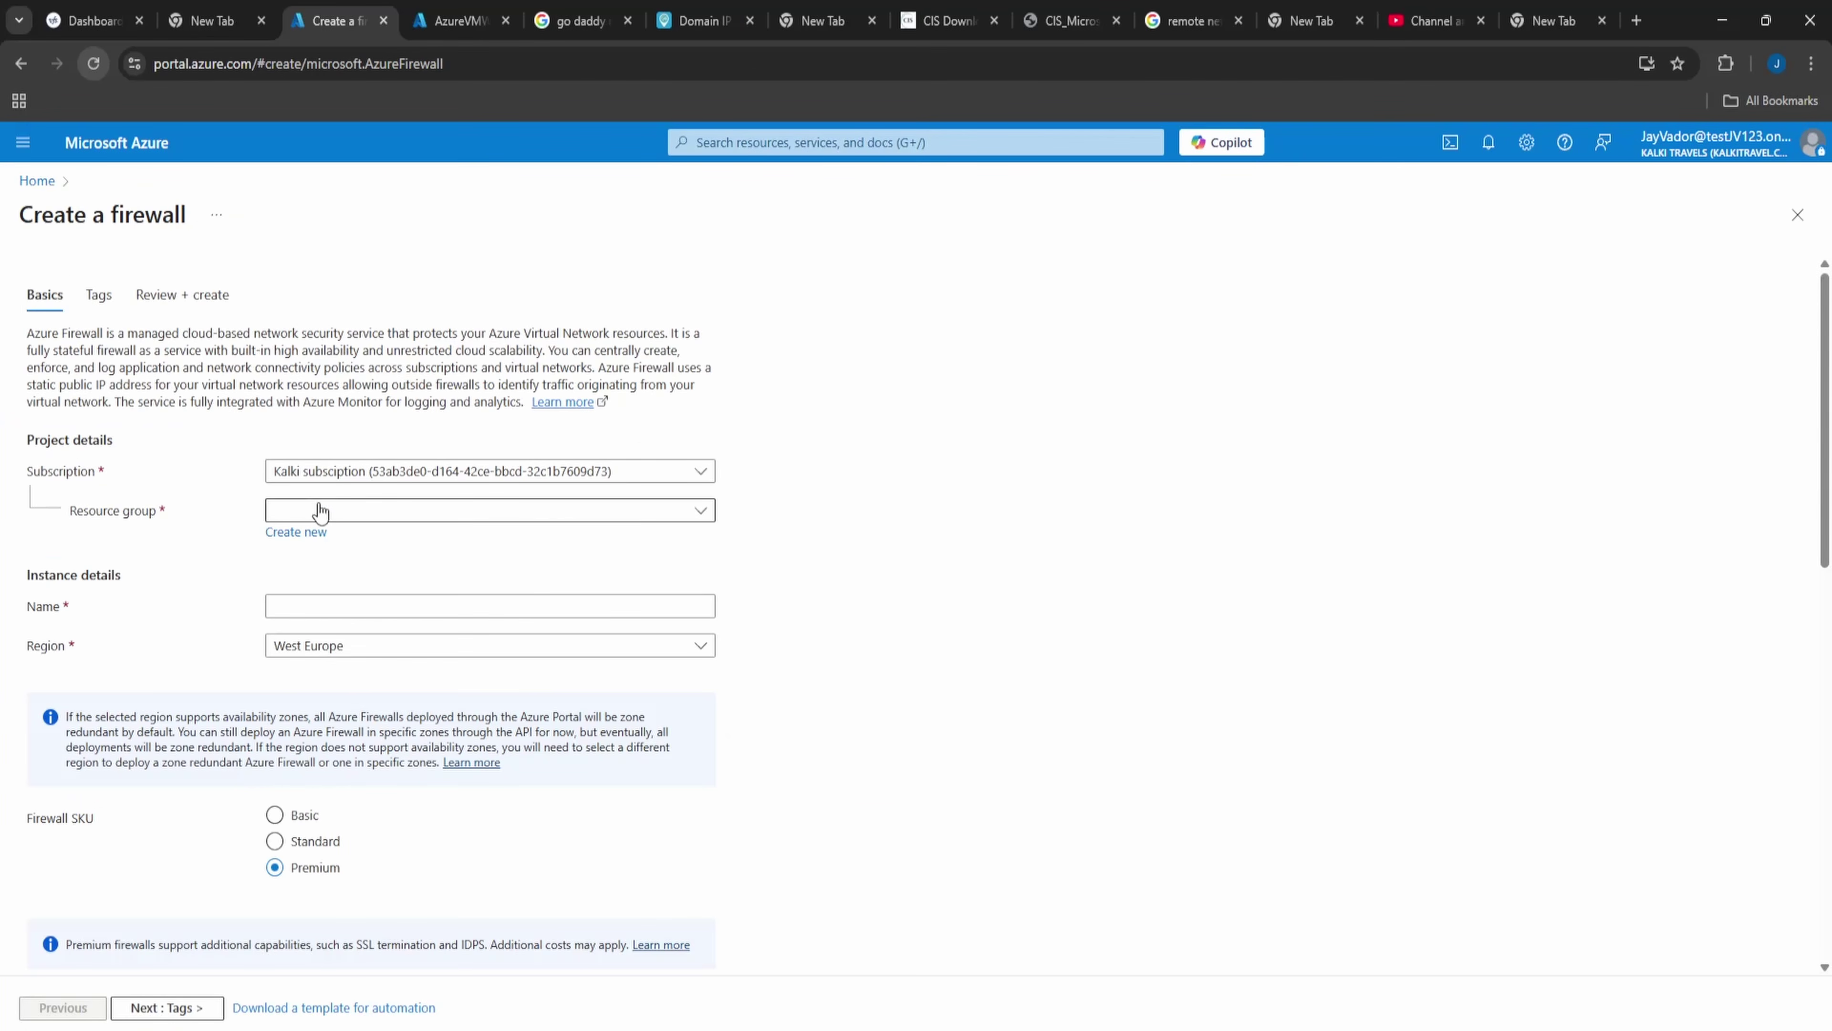
- Put the firewall in resource group SampleRG and name it SampleFW
{"action": "left_click", "coordinate": [321, 511]}
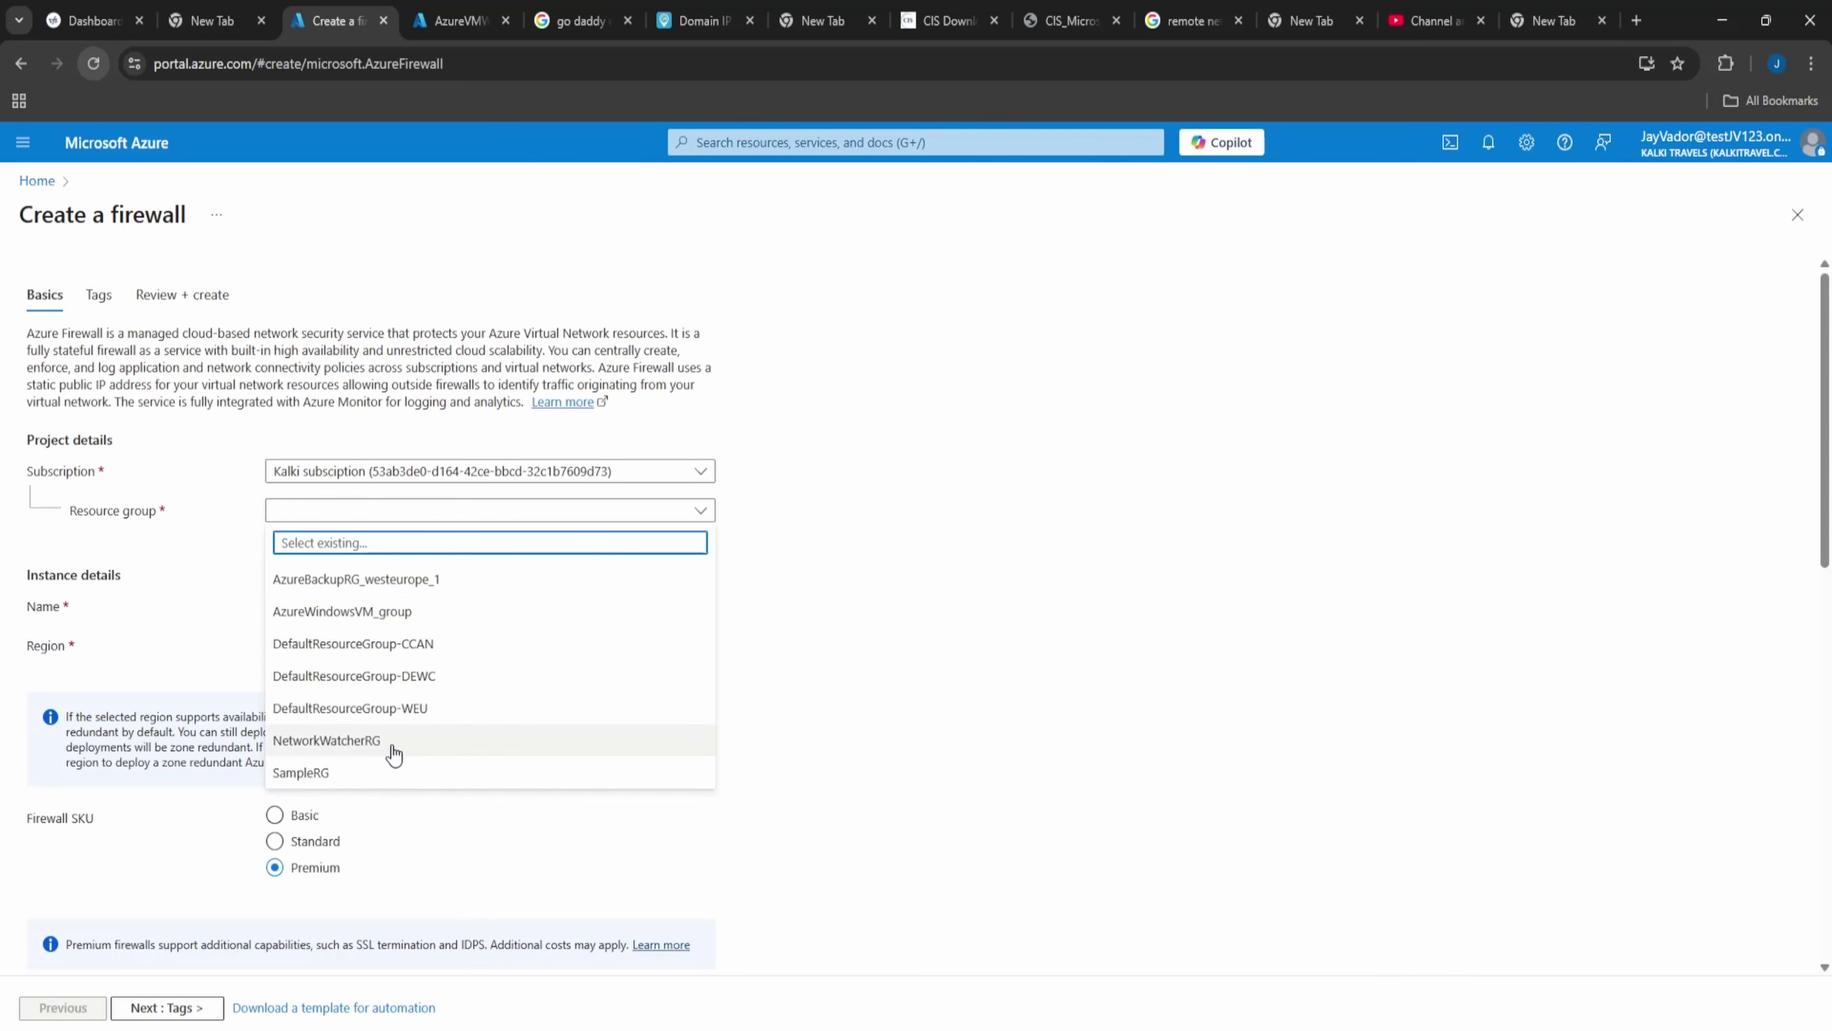
{"action": "left_click", "coordinate": [394, 769]}
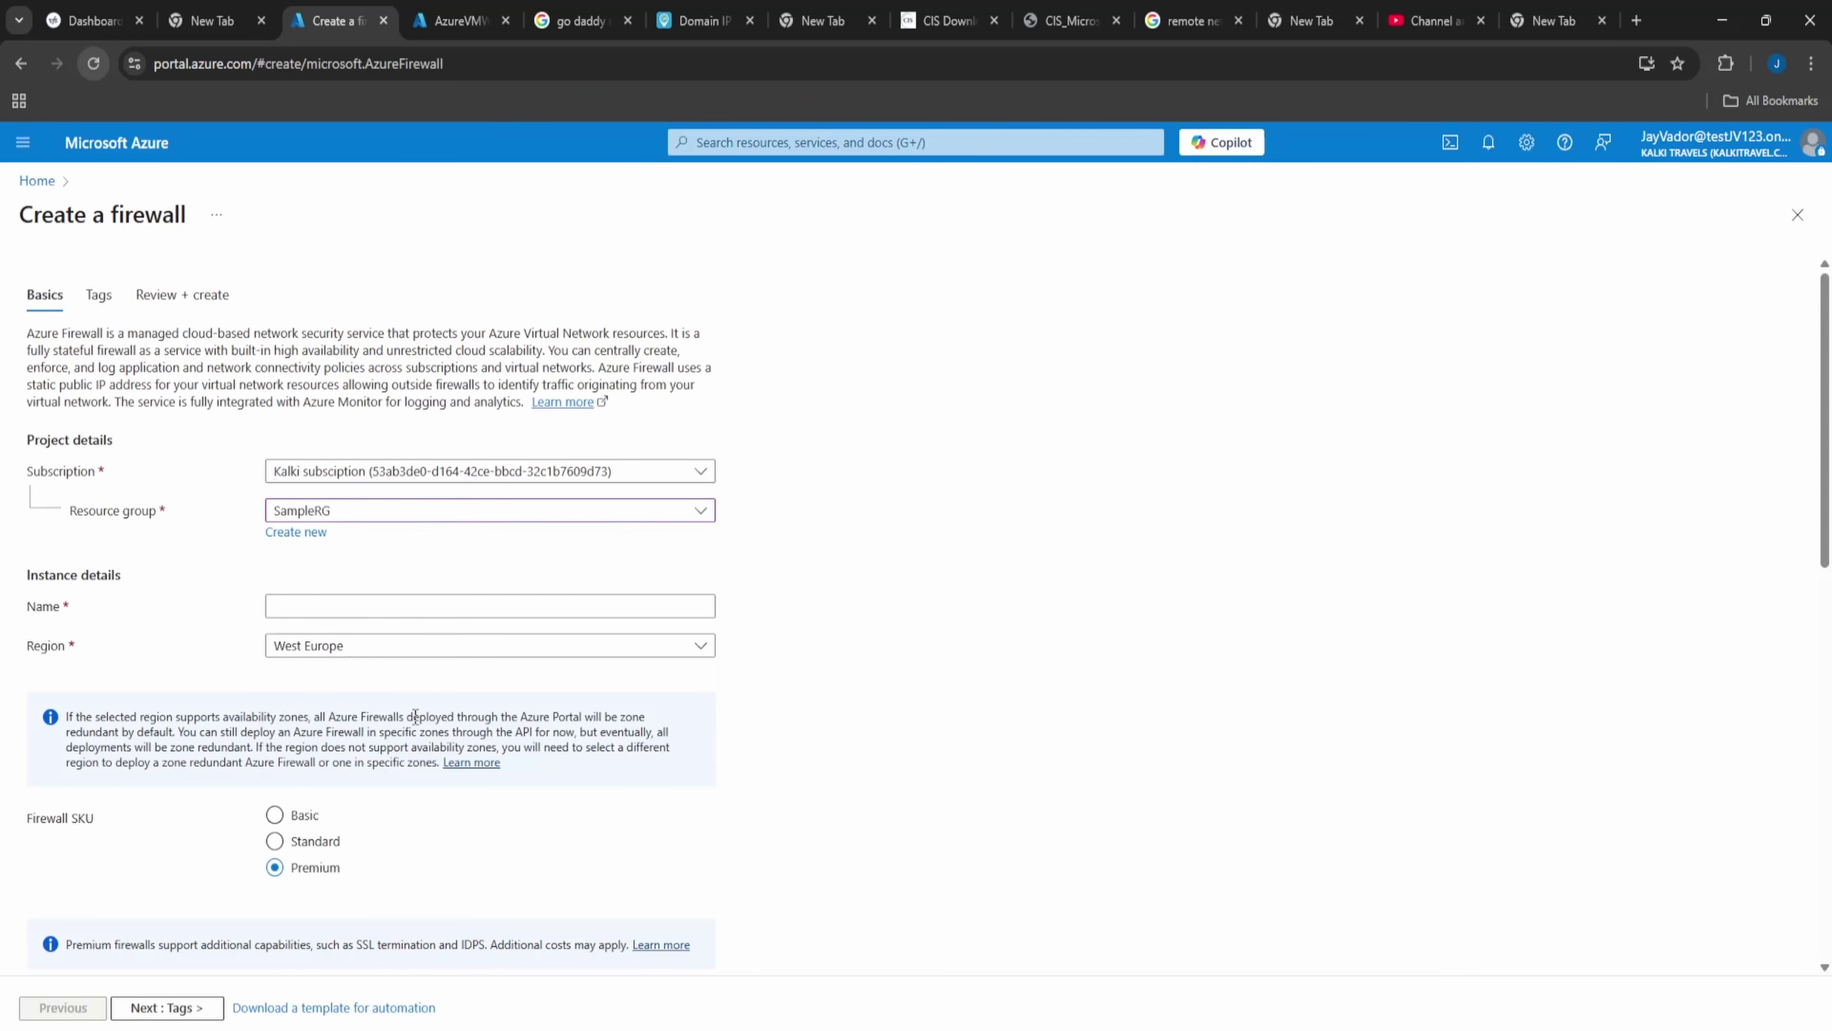
{"action": "left_click", "coordinate": [364, 606]}
{"action": "left_click", "coordinate": [937, 703]}
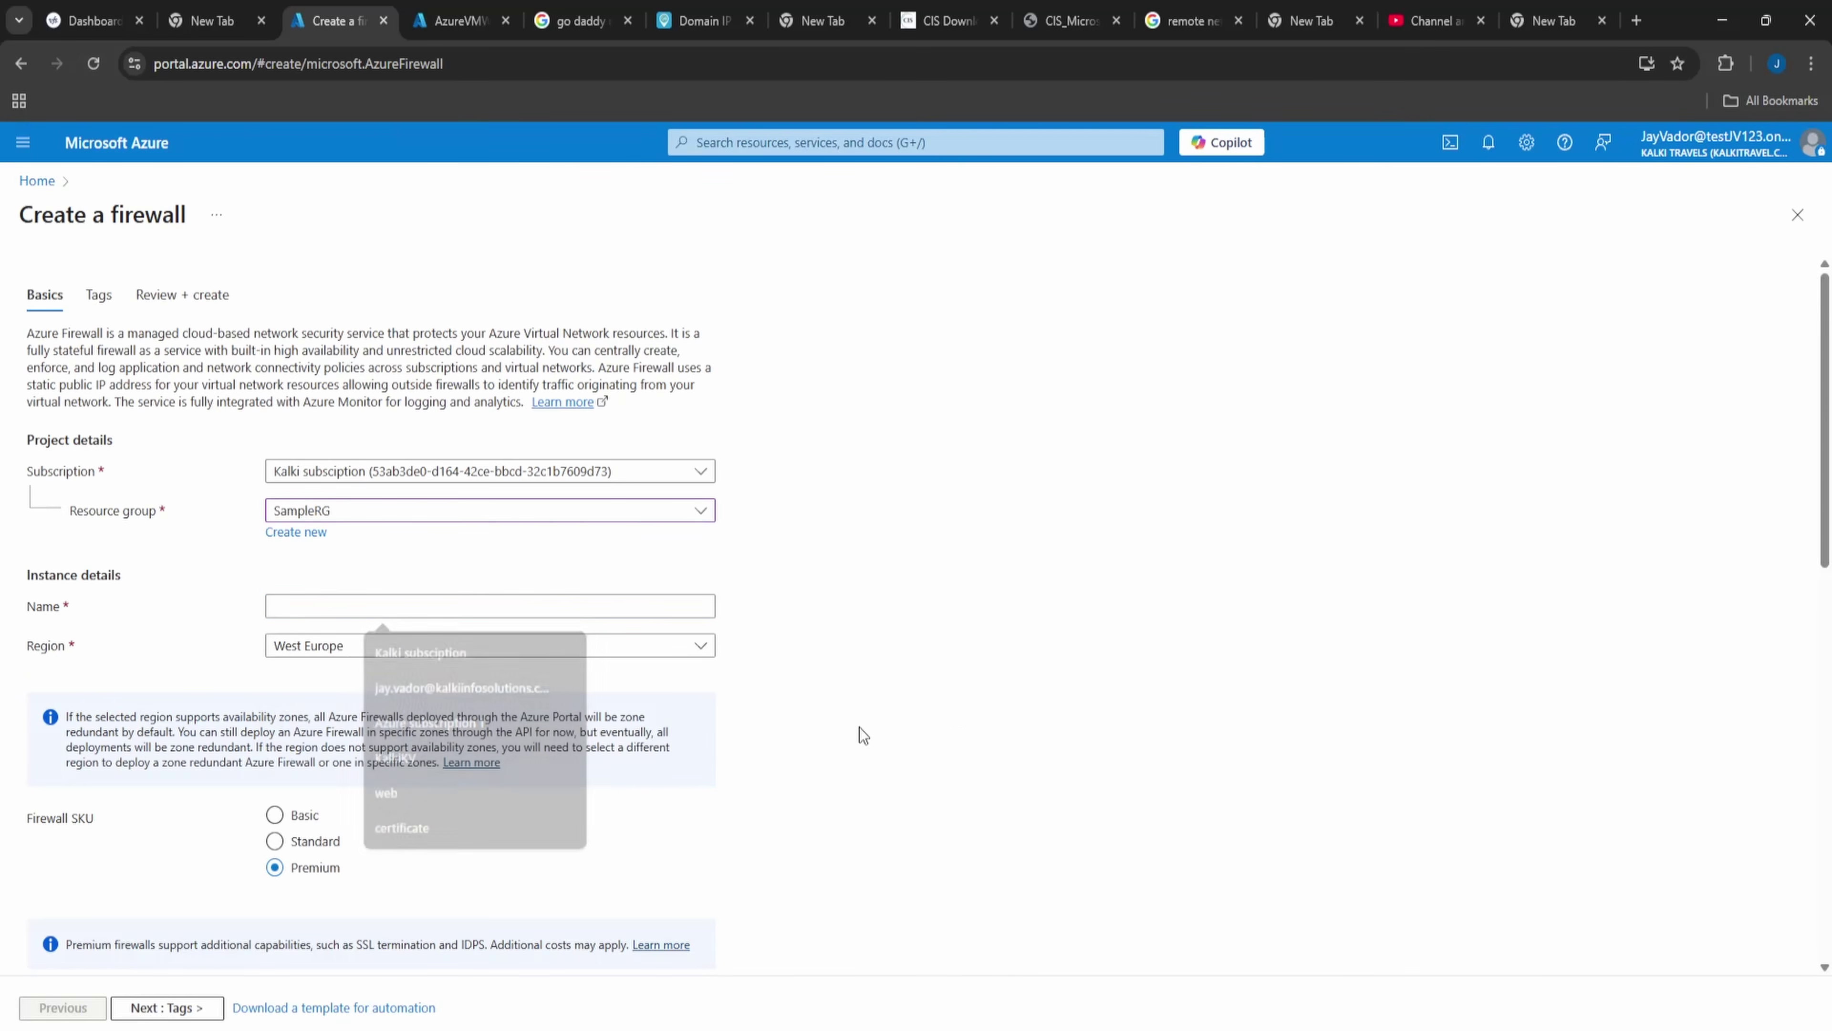
{"action": "left_click", "coordinate": [445, 605]}
{"action": "type", "text": "Azuee"}
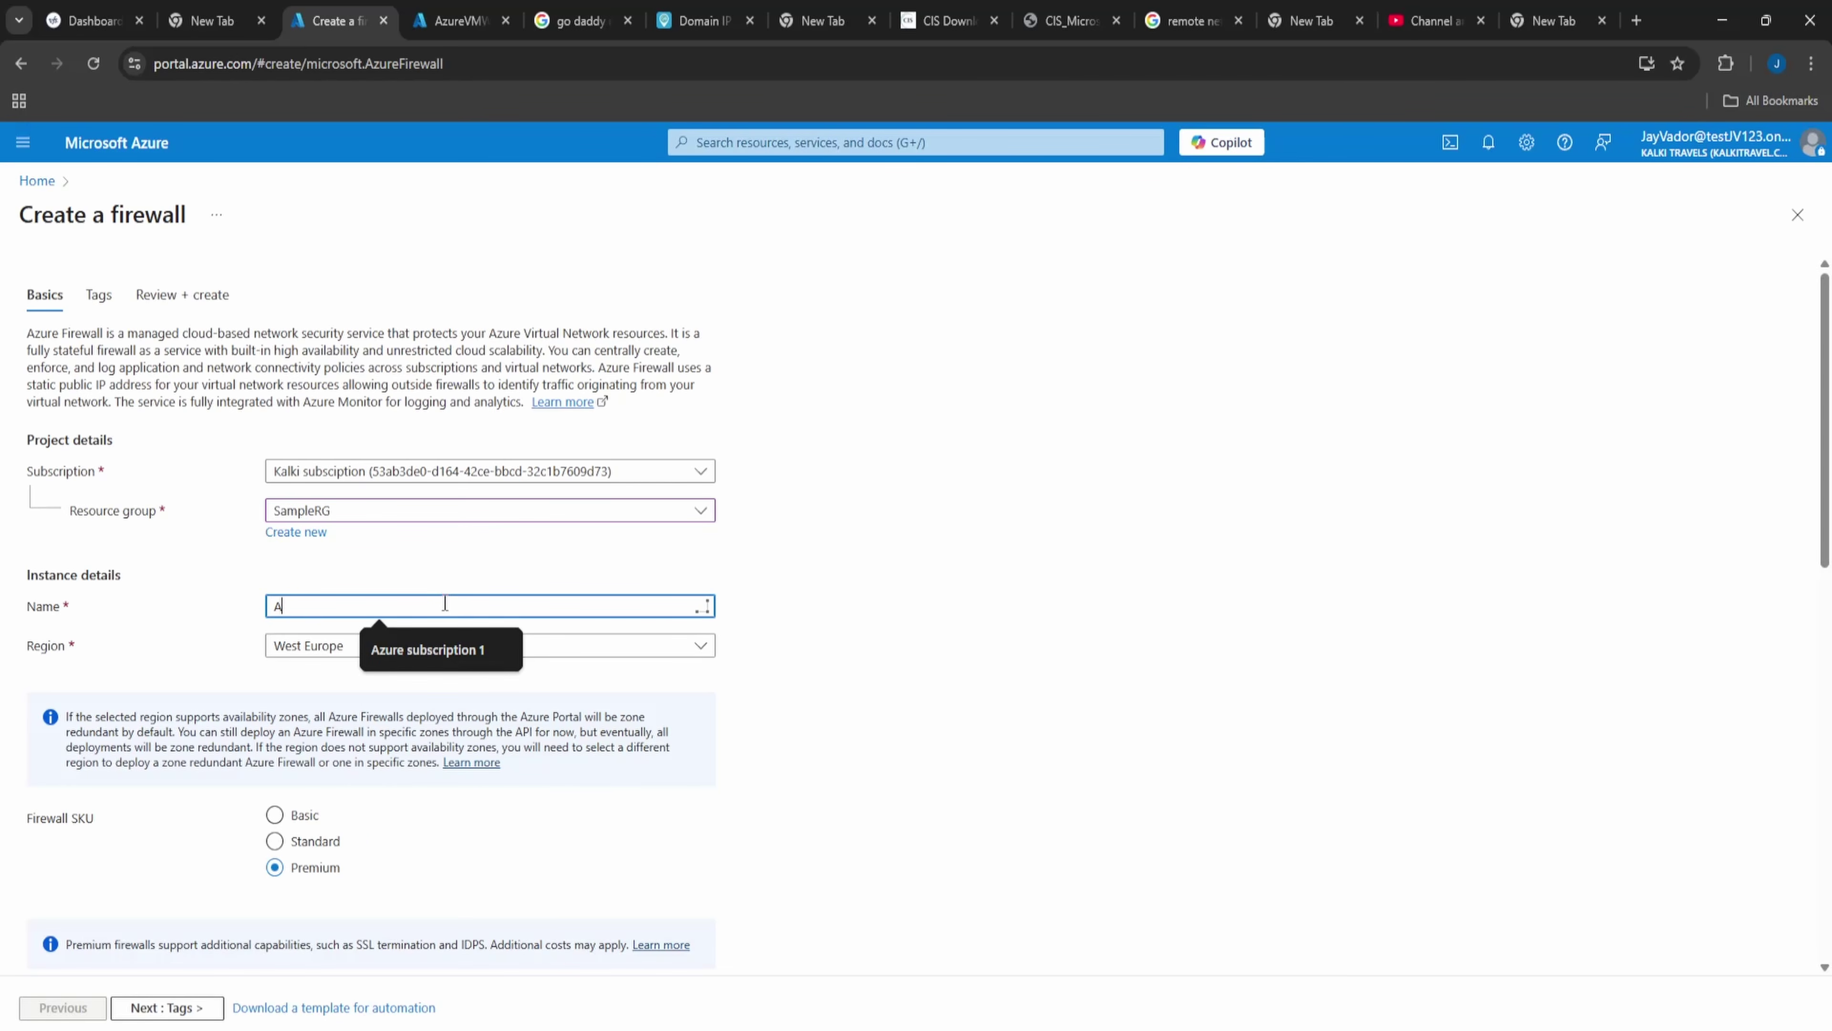
{"action": "key", "text": "BackSpace"}
{"action": "type", "text": "Sample"}
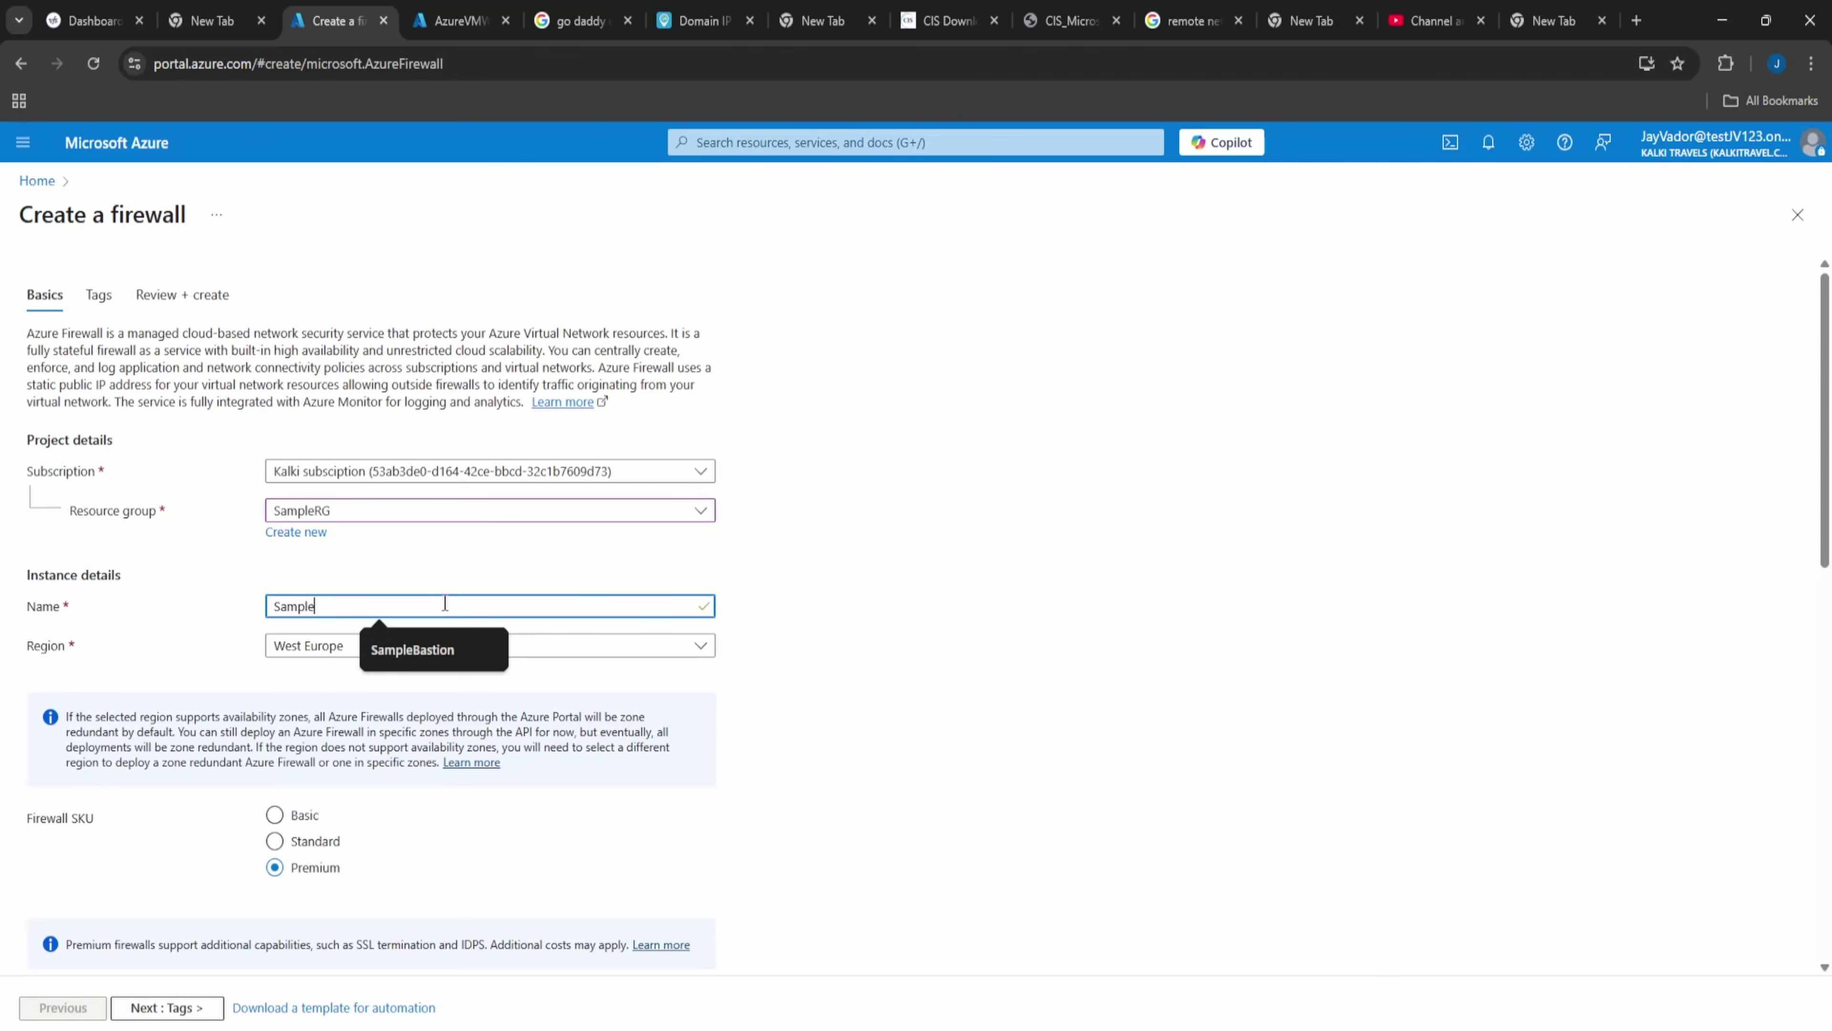
{"action": "type", "text": "FW"}
- Select the Basic tier and add a new firewall policy named Basic
{"action": "scroll", "coordinate": [749, 678], "scroll_direction": "down", "scroll_amount": 5}
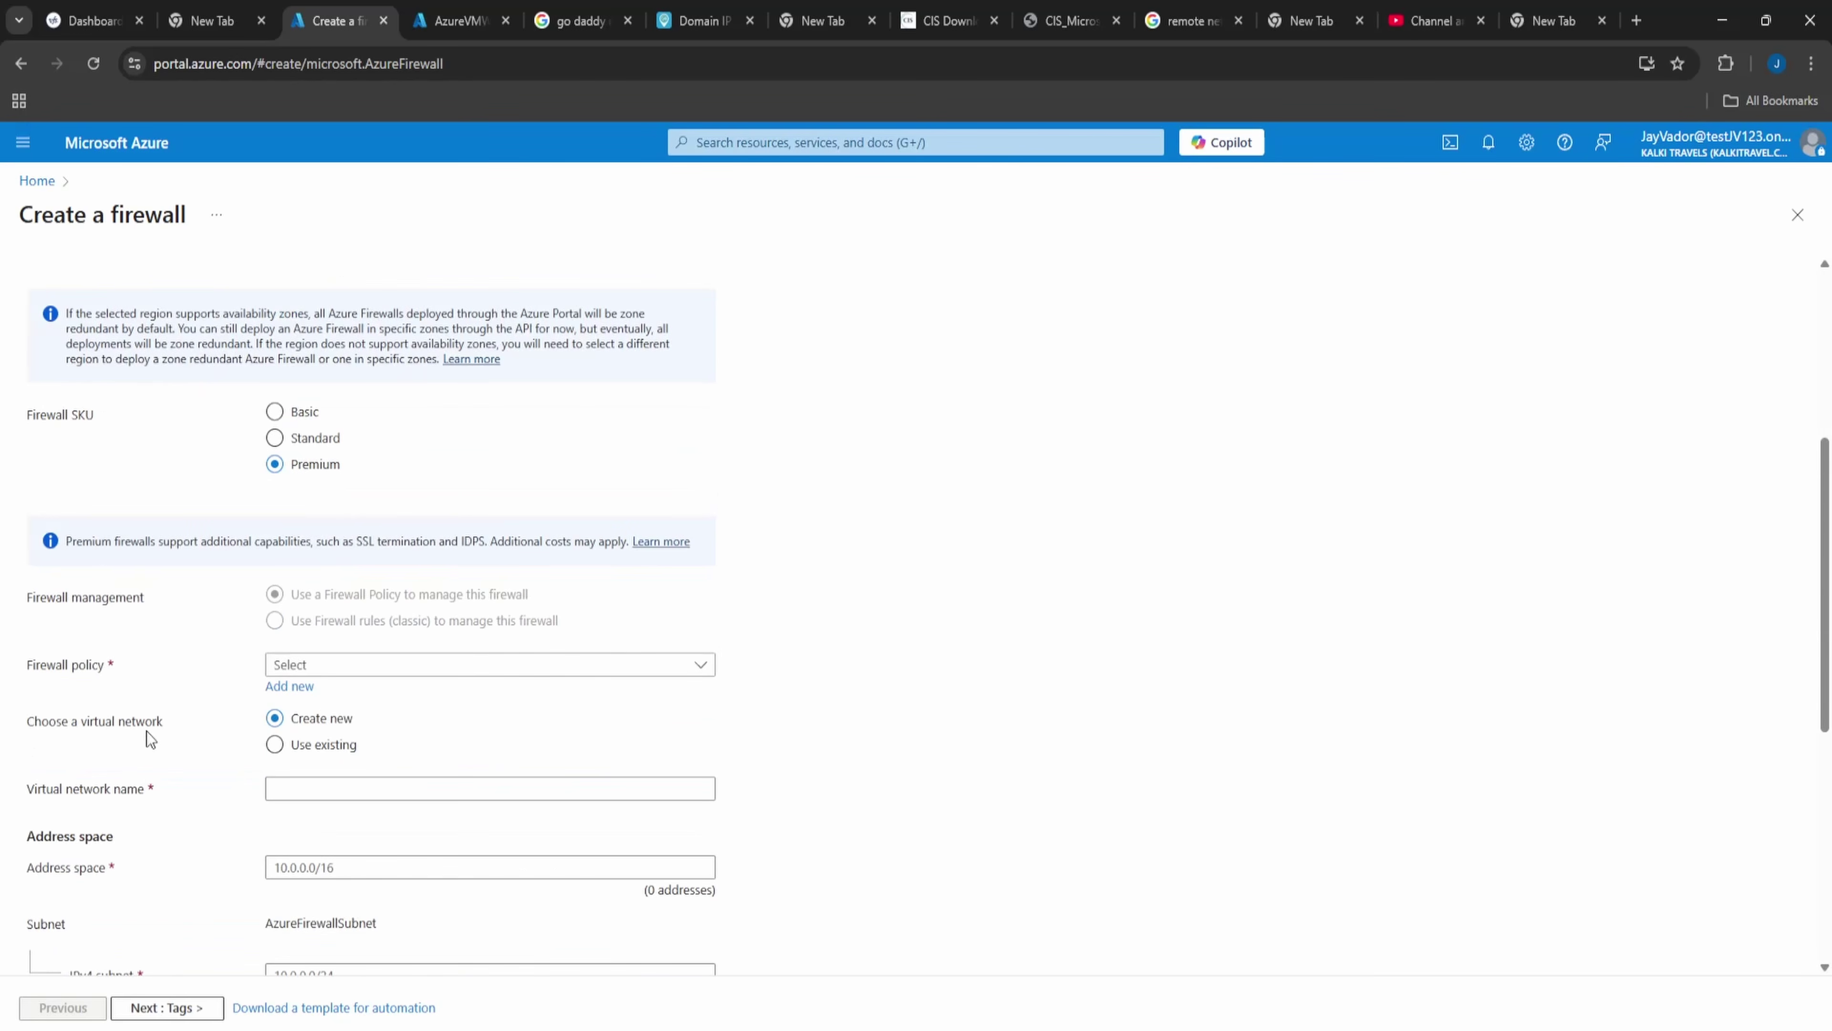
{"action": "left_click", "coordinate": [318, 412]}
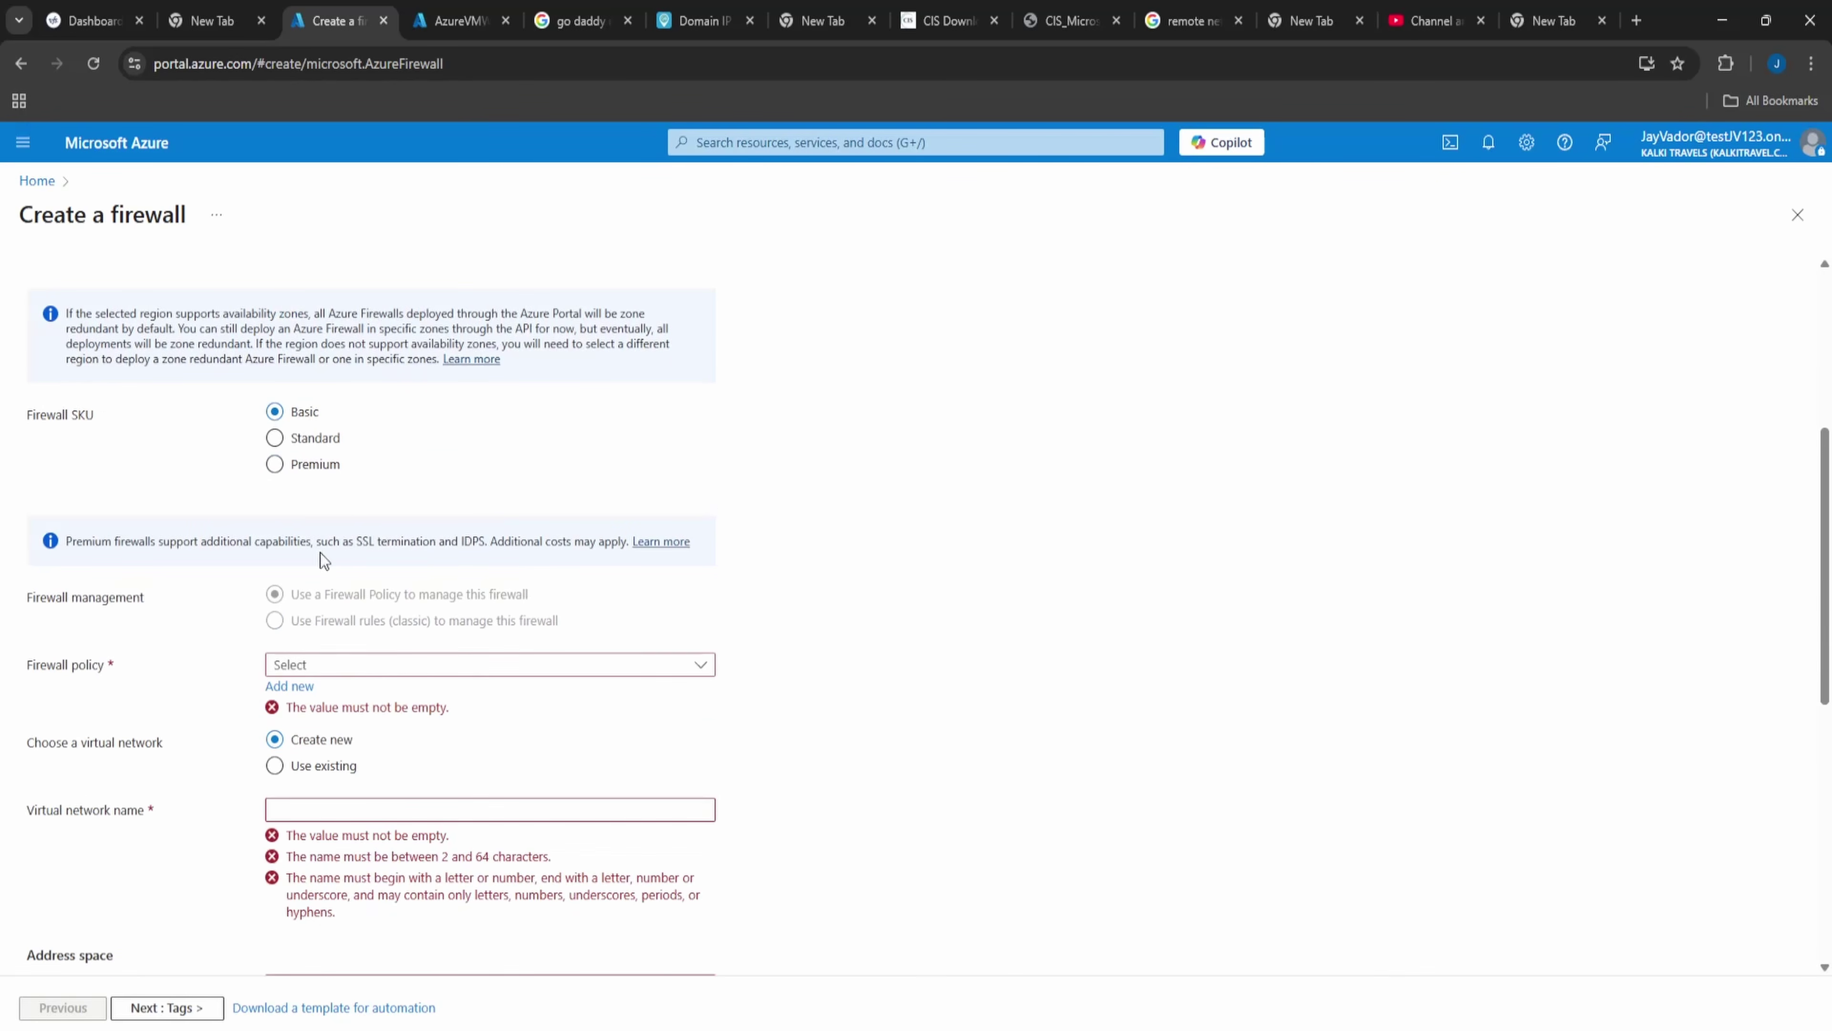
{"action": "left_click", "coordinate": [328, 667]}
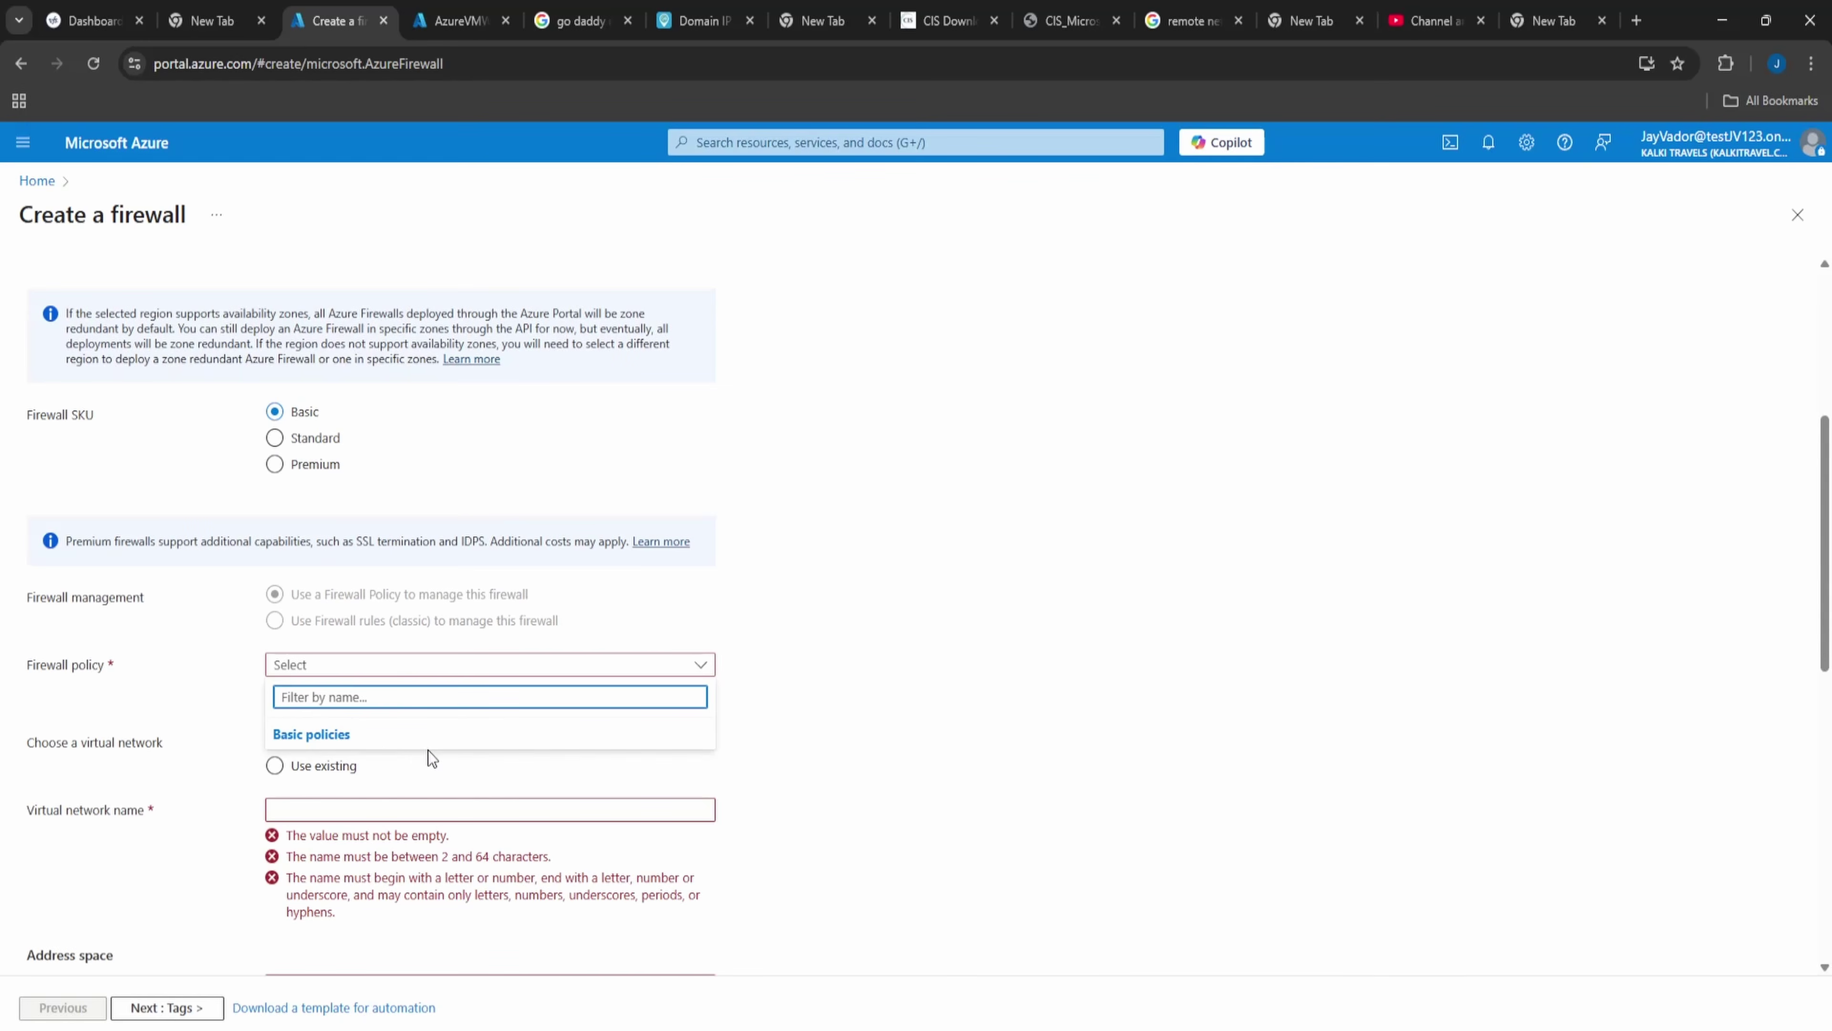
{"action": "left_click", "coordinate": [375, 772]}
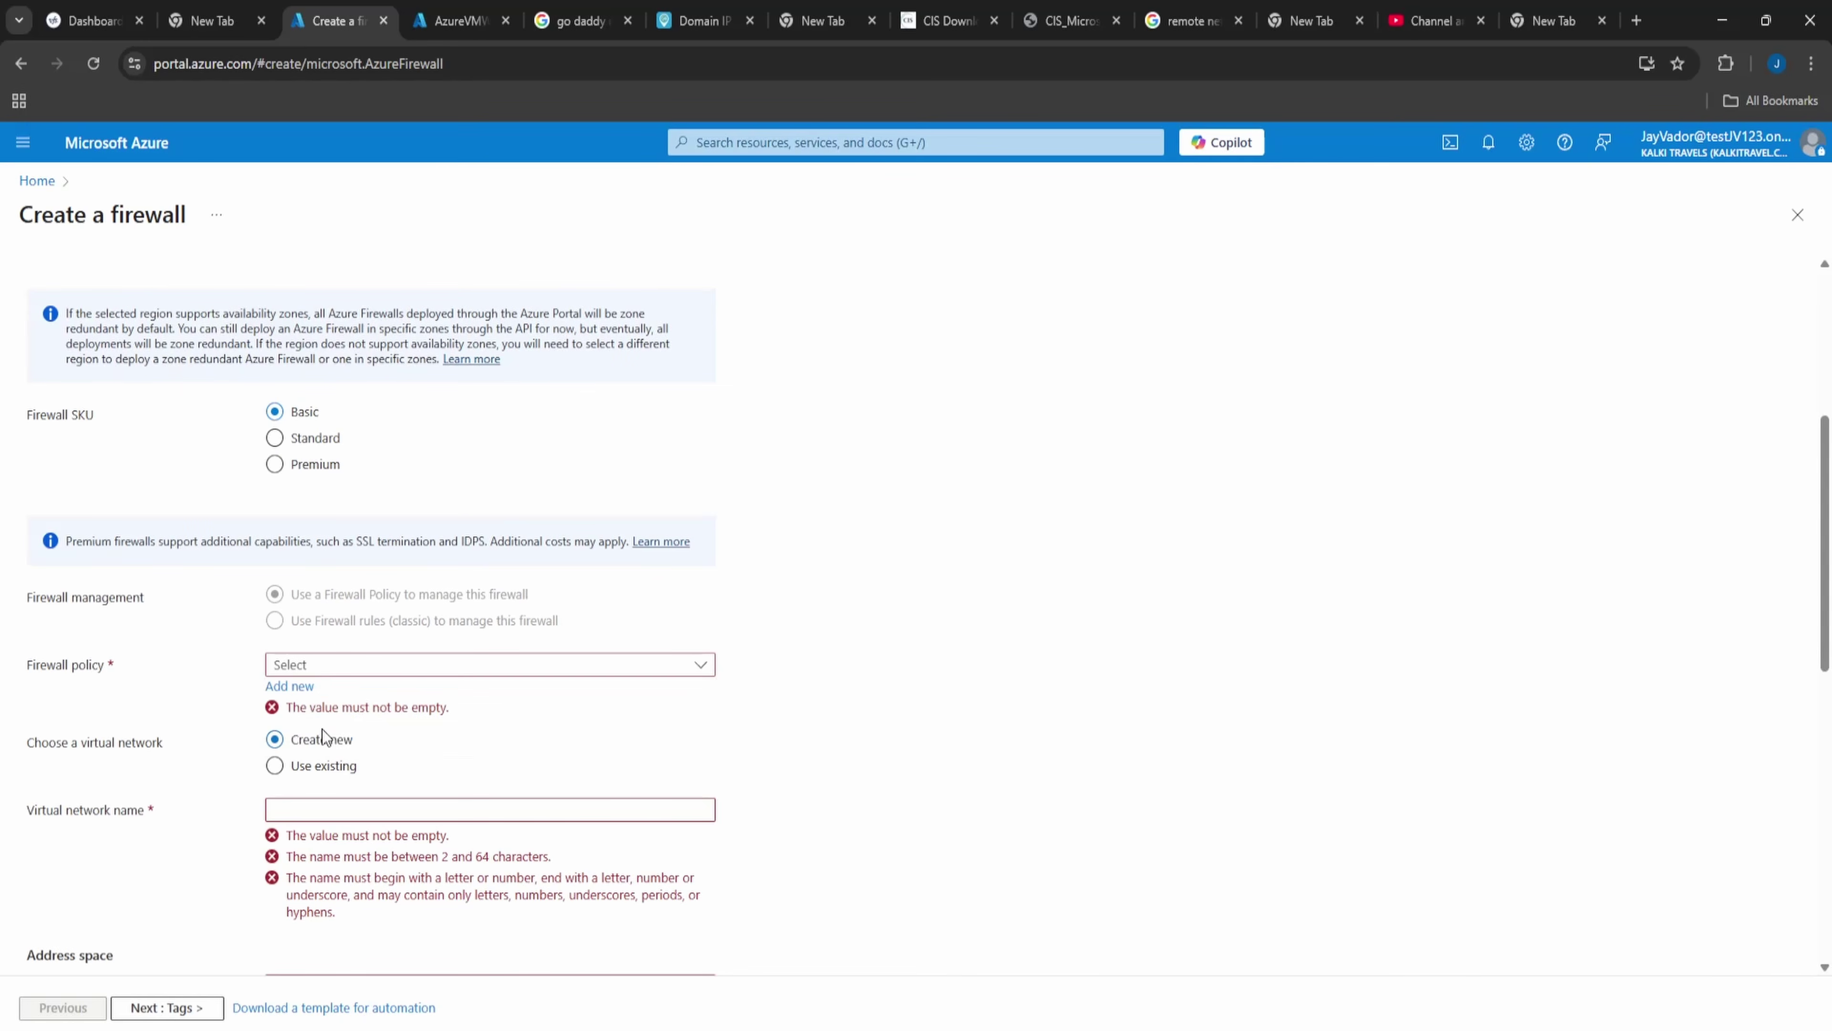
{"action": "left_click", "coordinate": [290, 685]}
{"action": "type", "text": "Basic"}
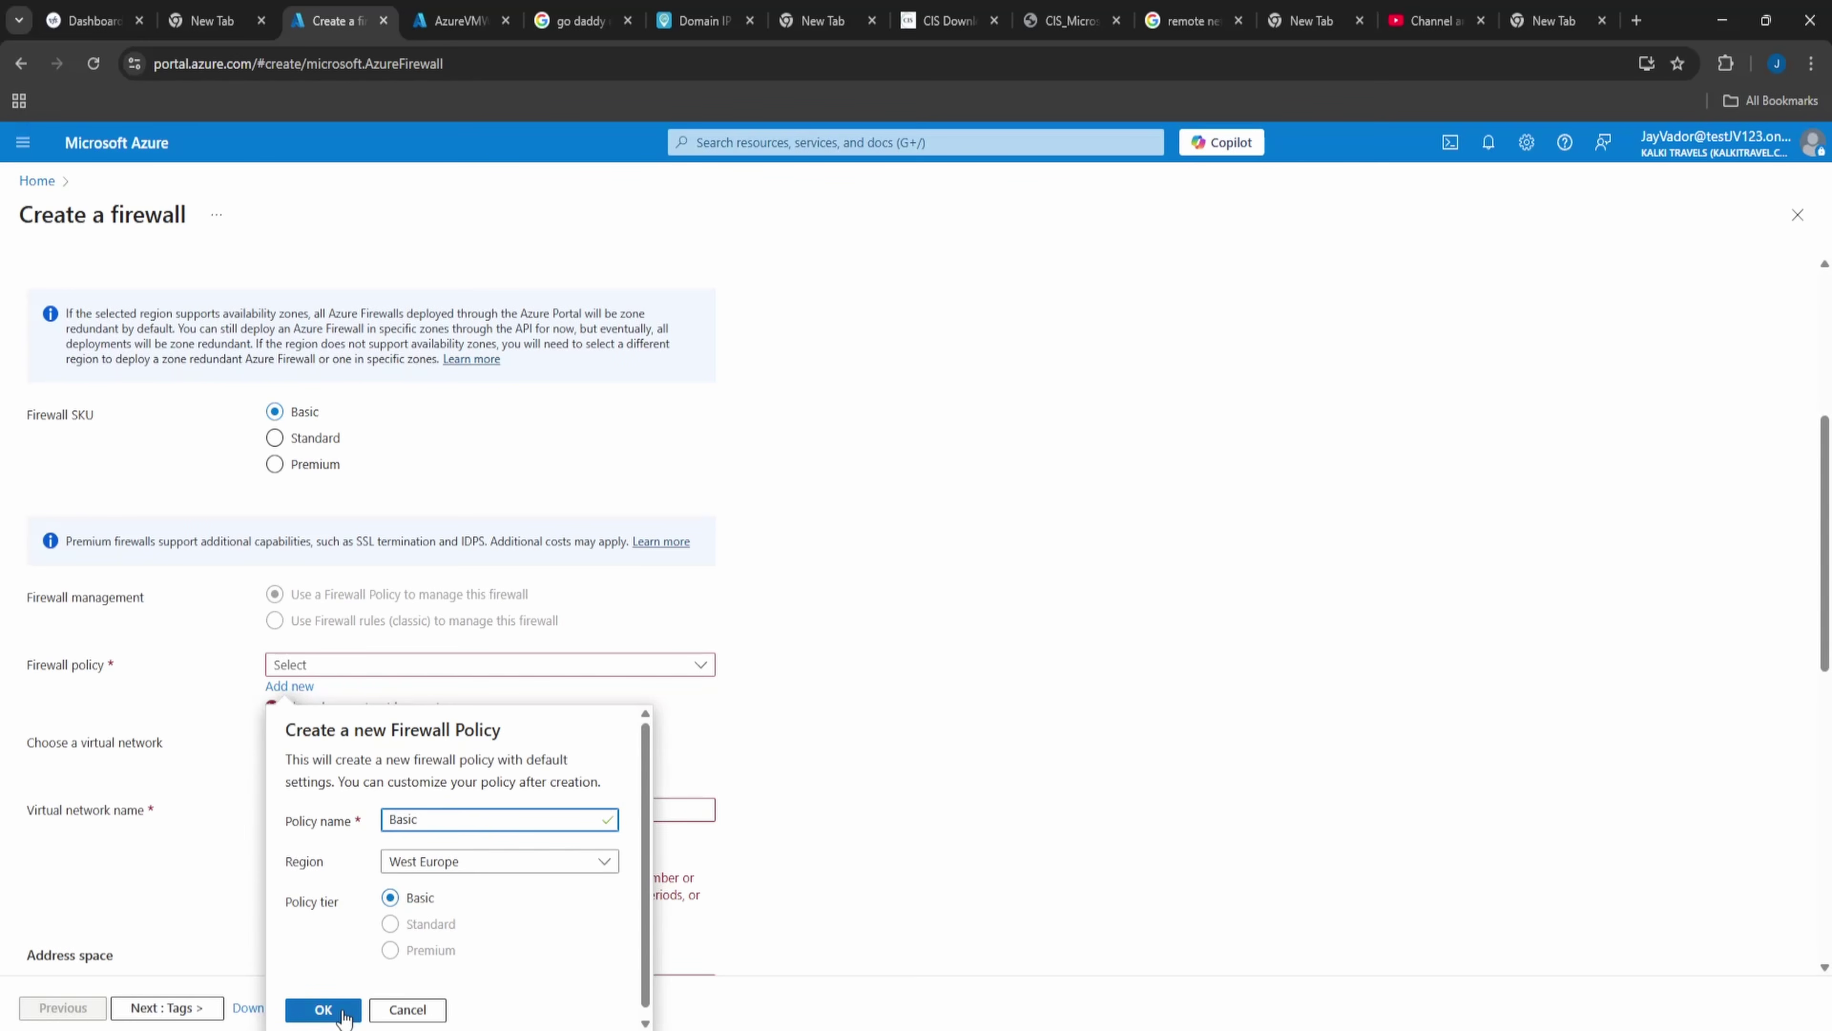
{"action": "left_click", "coordinate": [323, 1009]}
- Use the existing virtual network AzureVMWindows-vnet for the firewall
{"action": "scroll", "coordinate": [381, 830], "scroll_direction": "down", "scroll_amount": 2}
{"action": "left_click", "coordinate": [274, 589]}
{"action": "left_click", "coordinate": [361, 633]}
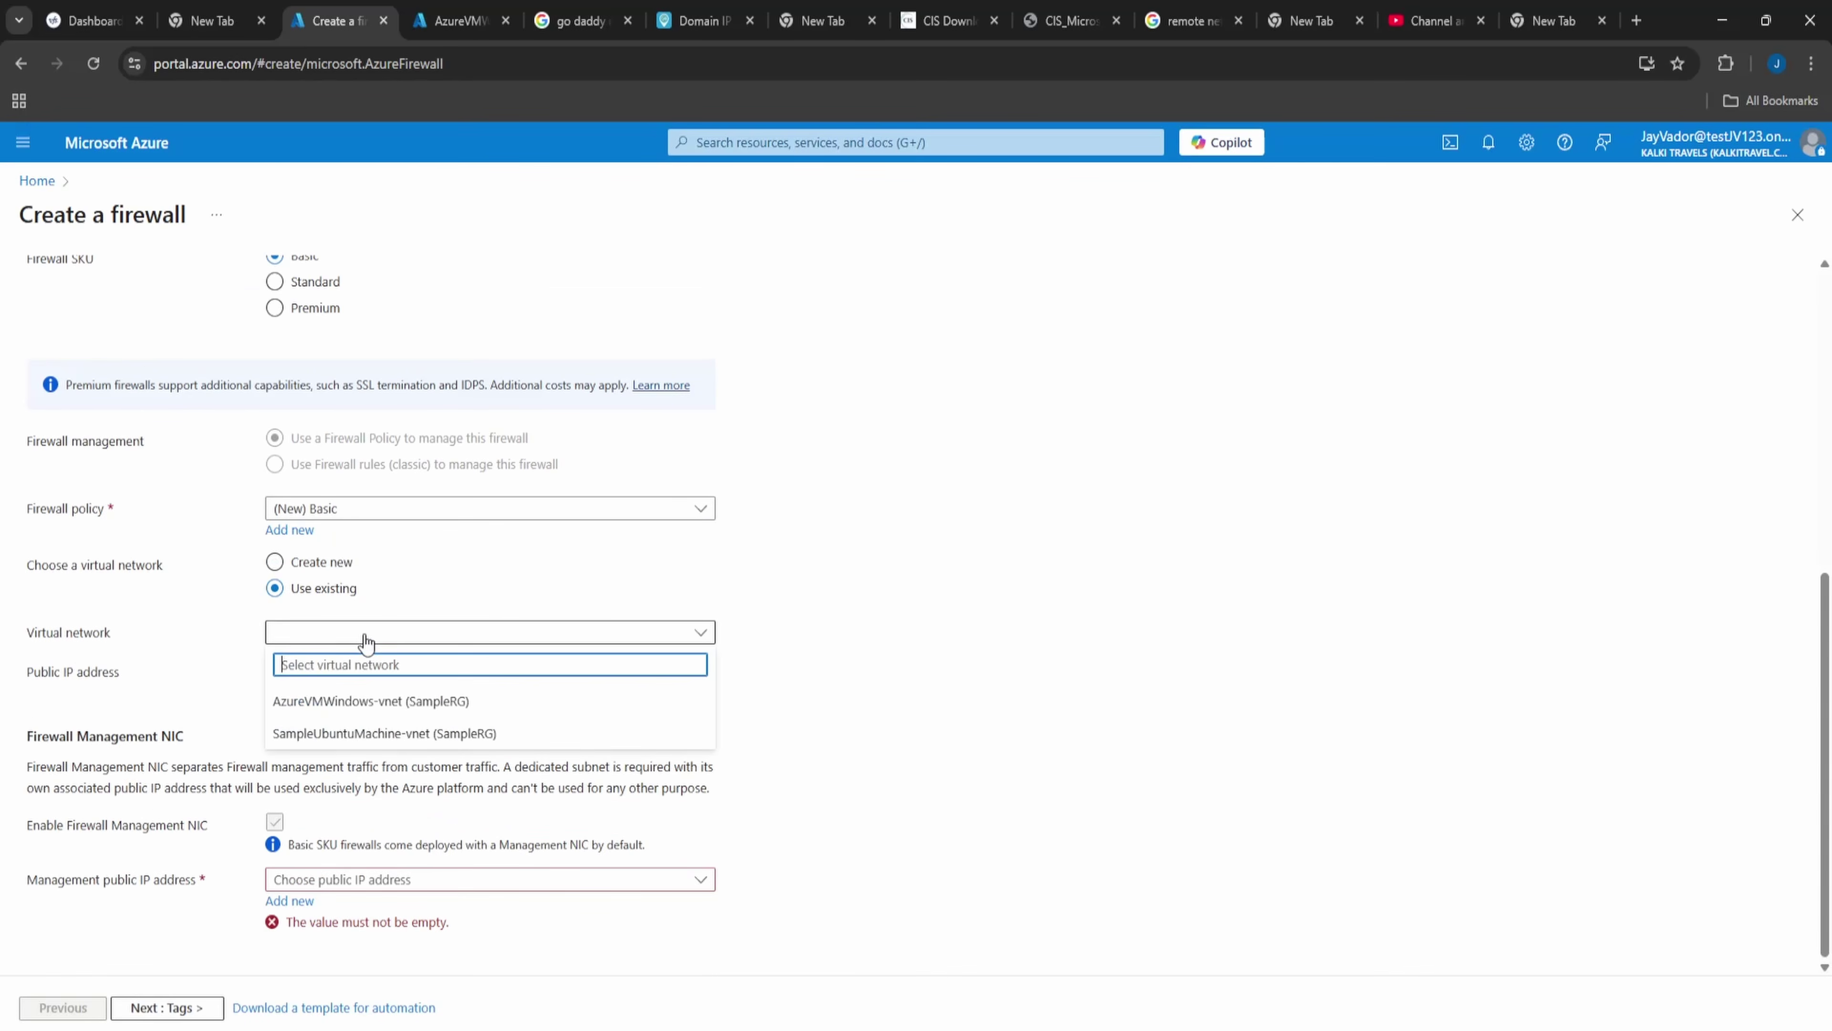
{"action": "left_click", "coordinate": [395, 732]}
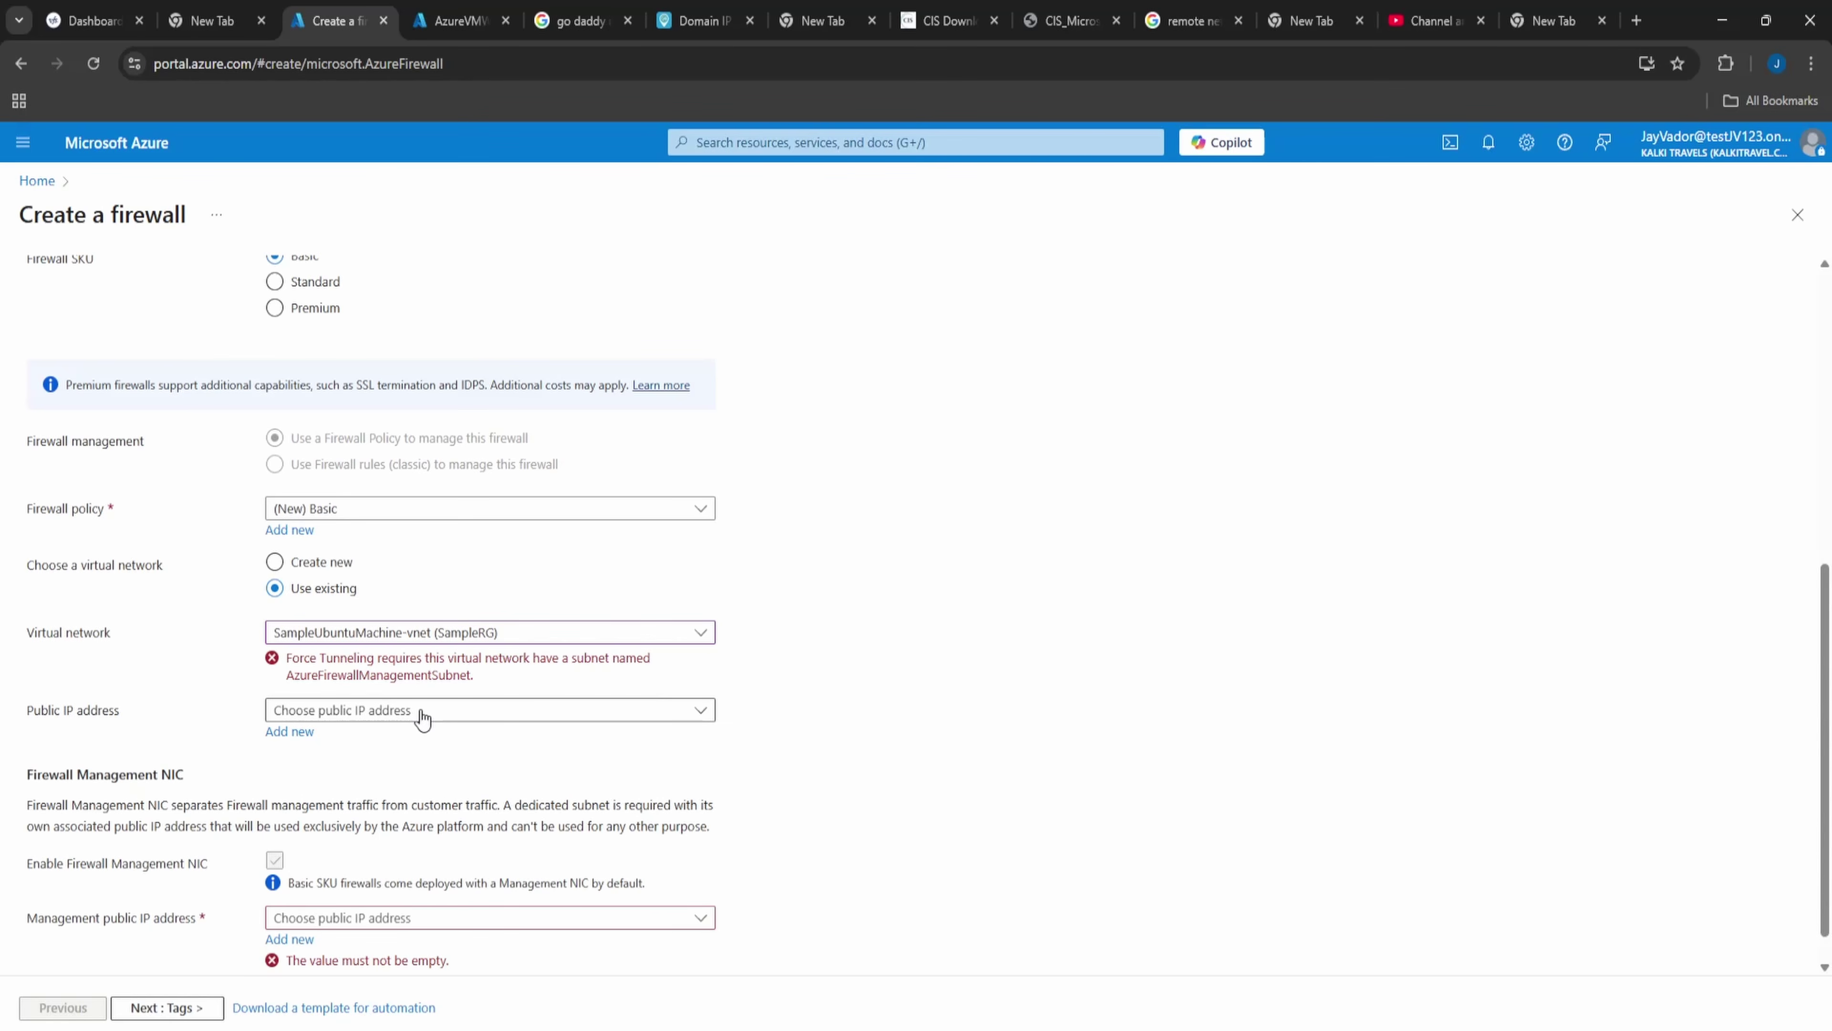
{"action": "left_click", "coordinate": [424, 635]}
{"action": "left_click", "coordinate": [424, 694]}
- Add a new public IP address named FWIP
{"action": "left_click", "coordinate": [462, 672]}
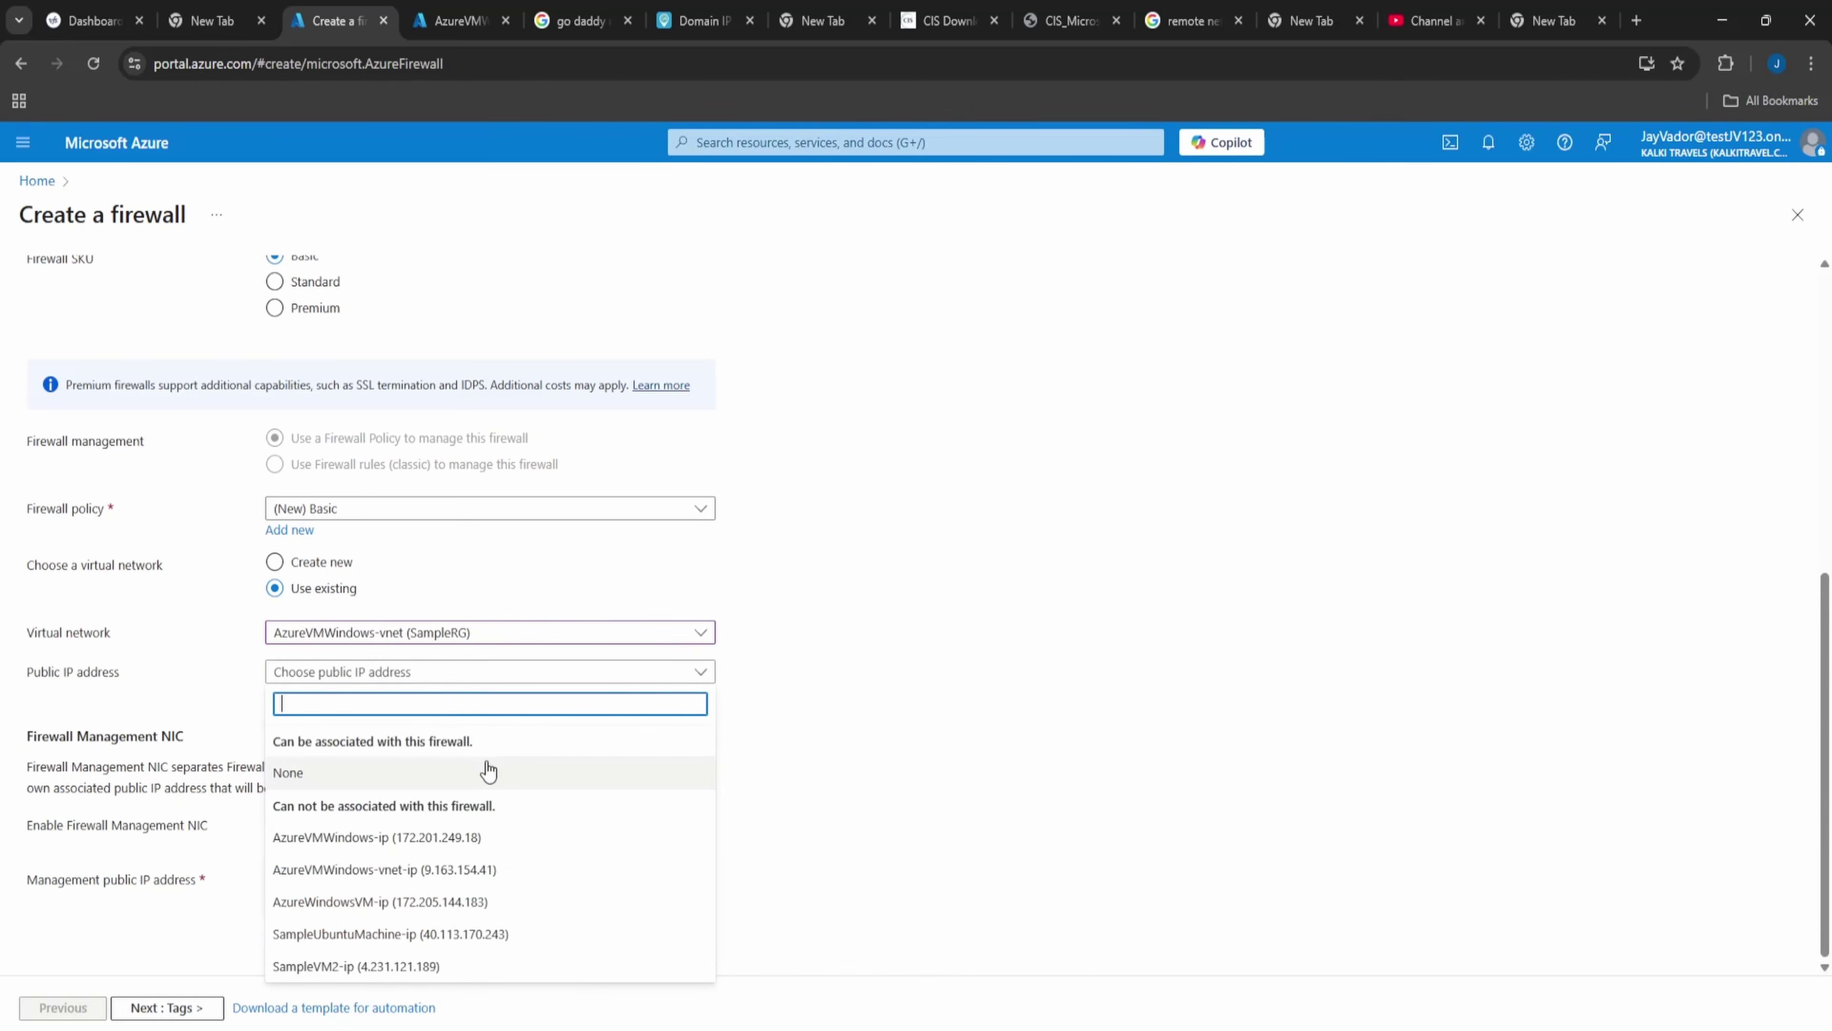
{"action": "left_click", "coordinate": [892, 696]}
{"action": "left_click", "coordinate": [289, 693]}
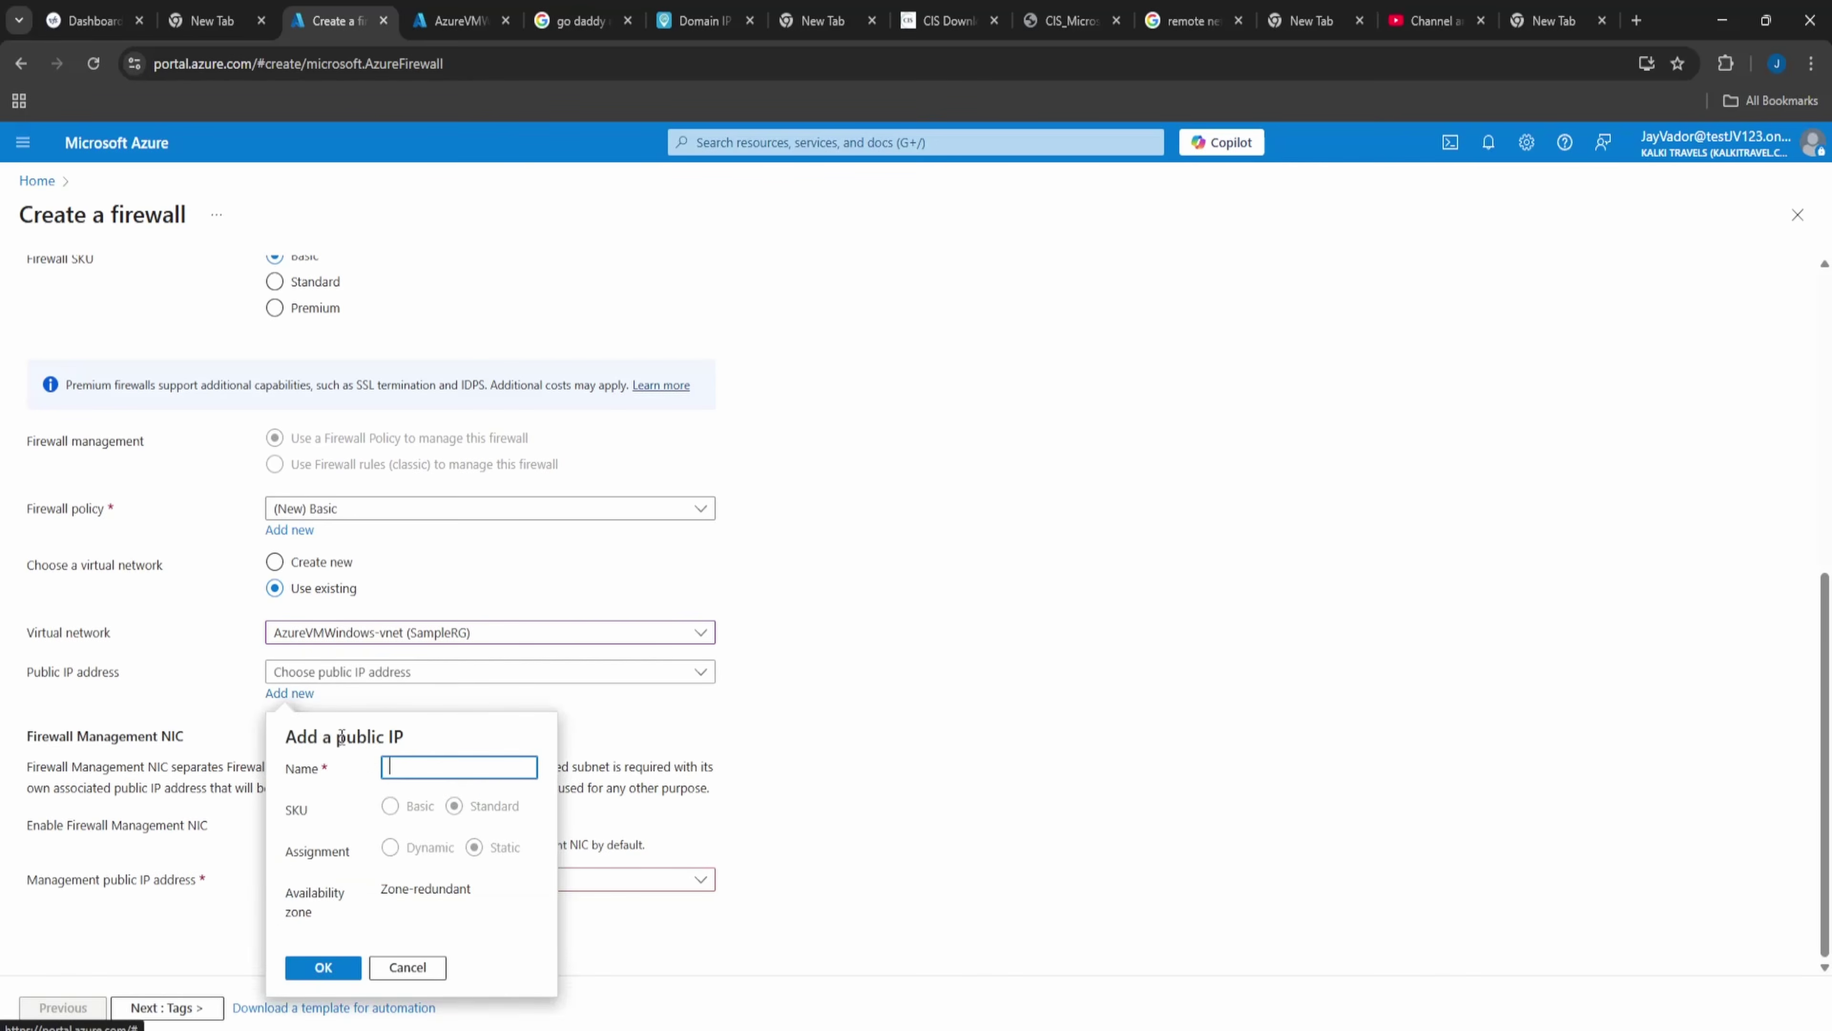
{"action": "left_click", "coordinate": [411, 759]}
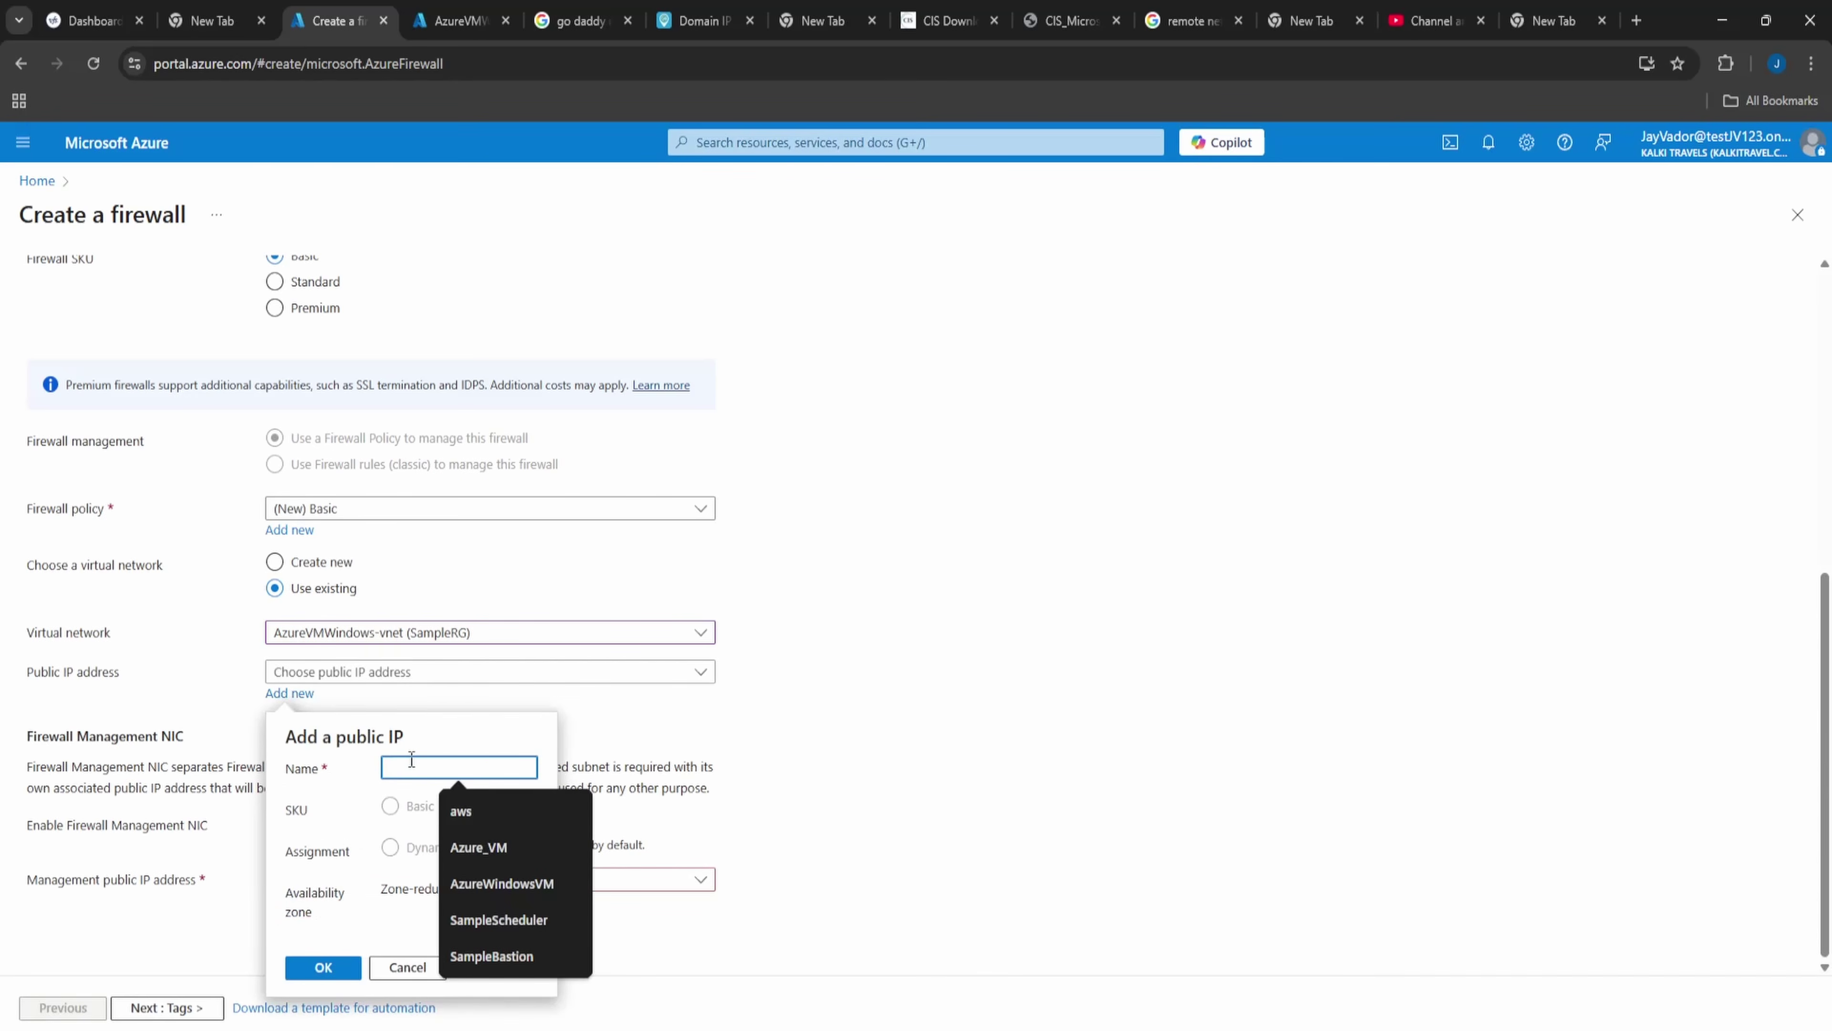
{"action": "type", "text": "FWIP"}
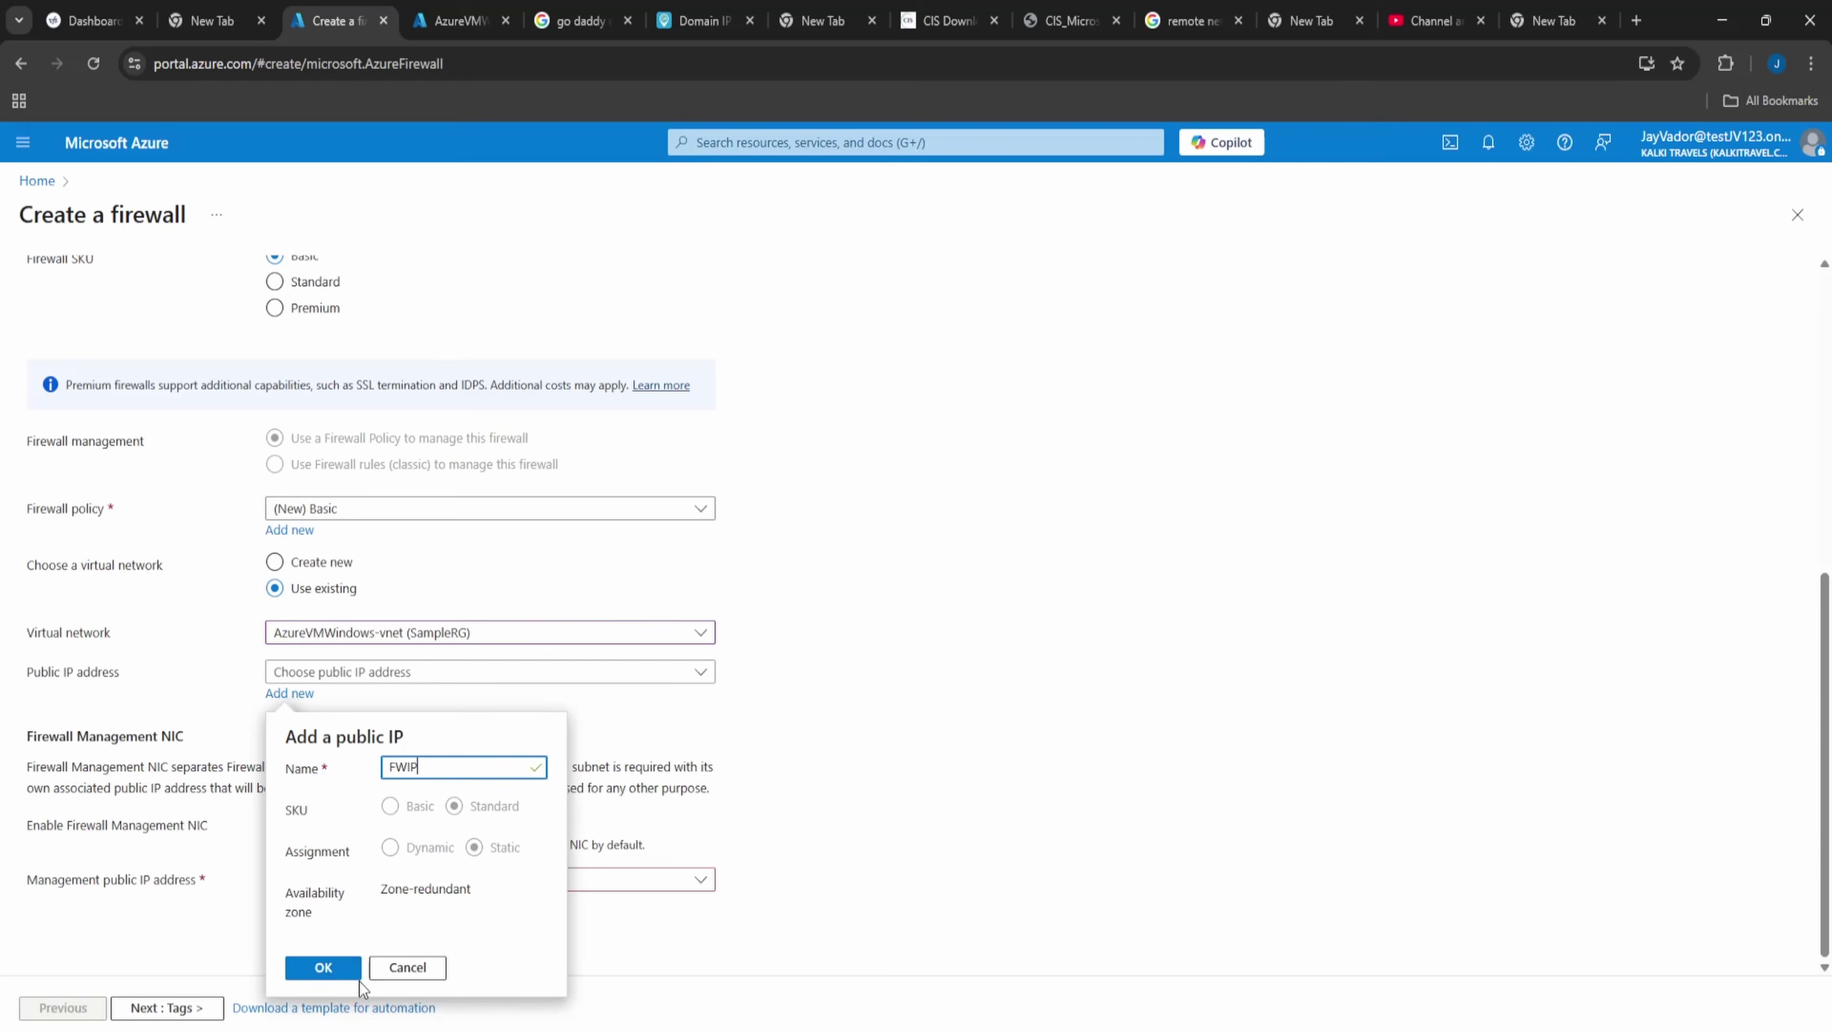
{"action": "left_click", "coordinate": [328, 968]}
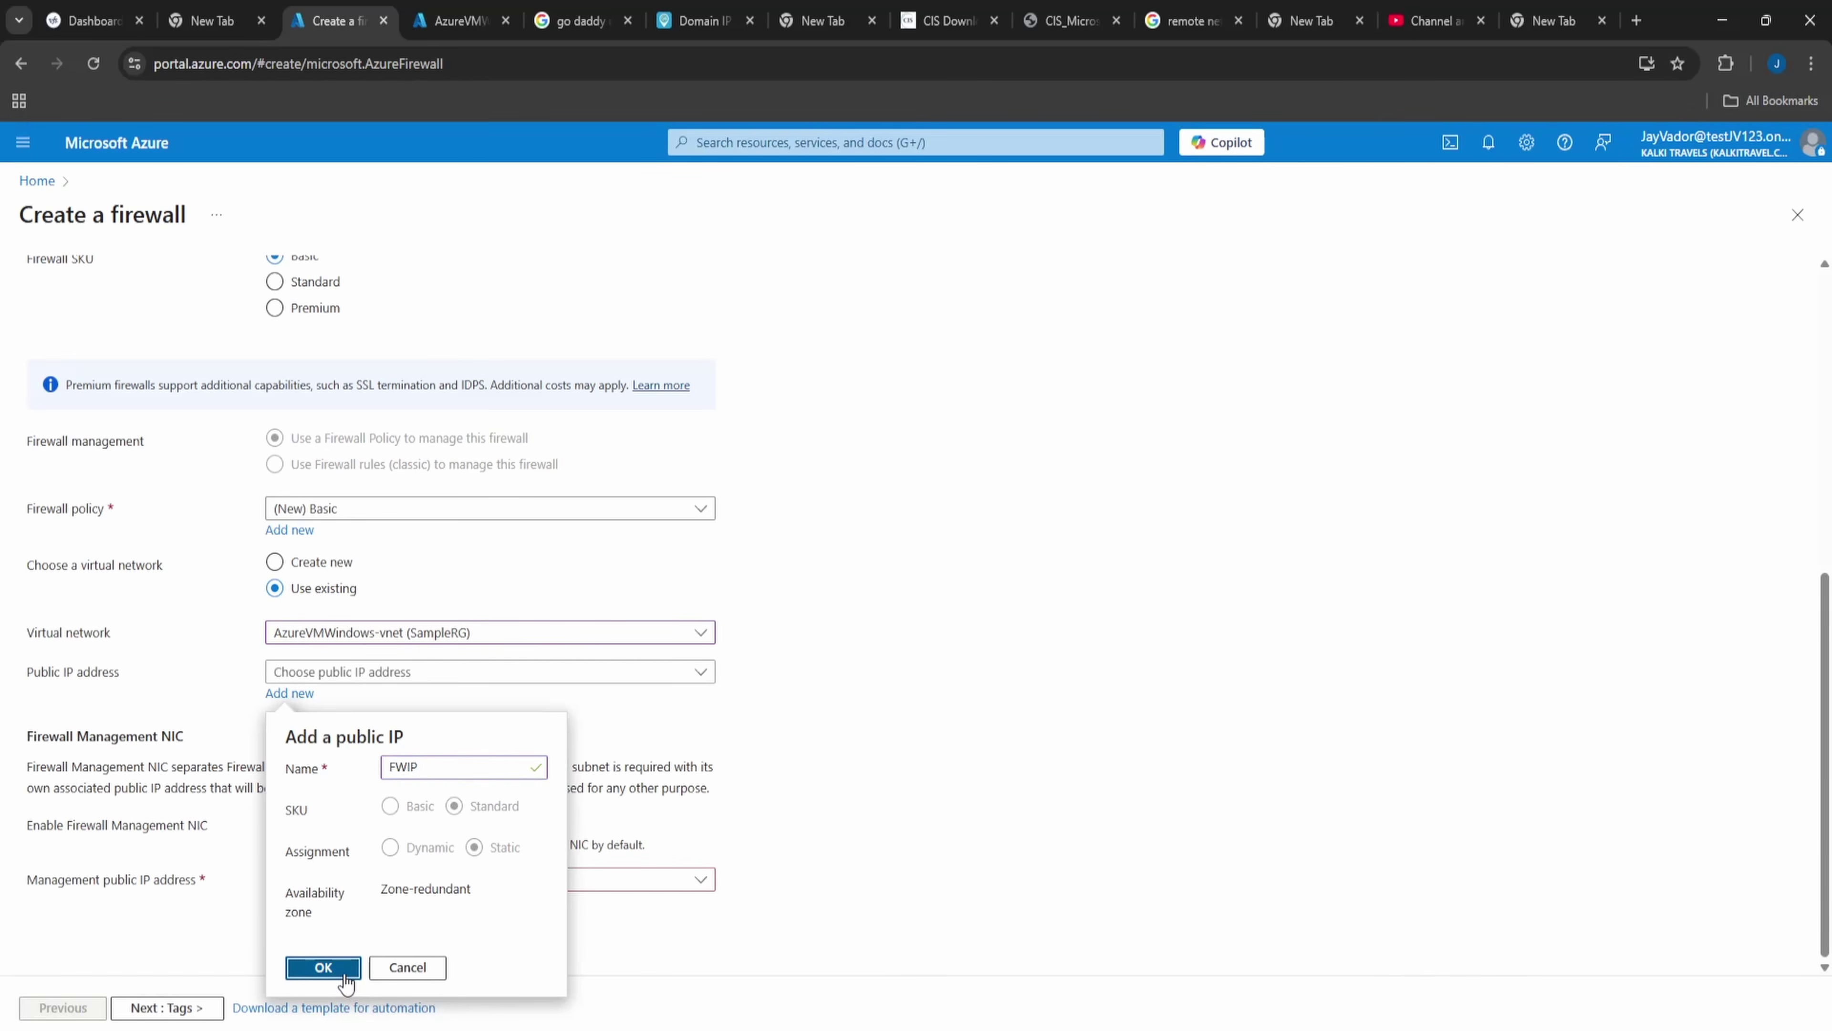
- Add a new management public IP address named MGMTFWIP
{"action": "left_click", "coordinate": [412, 885]}
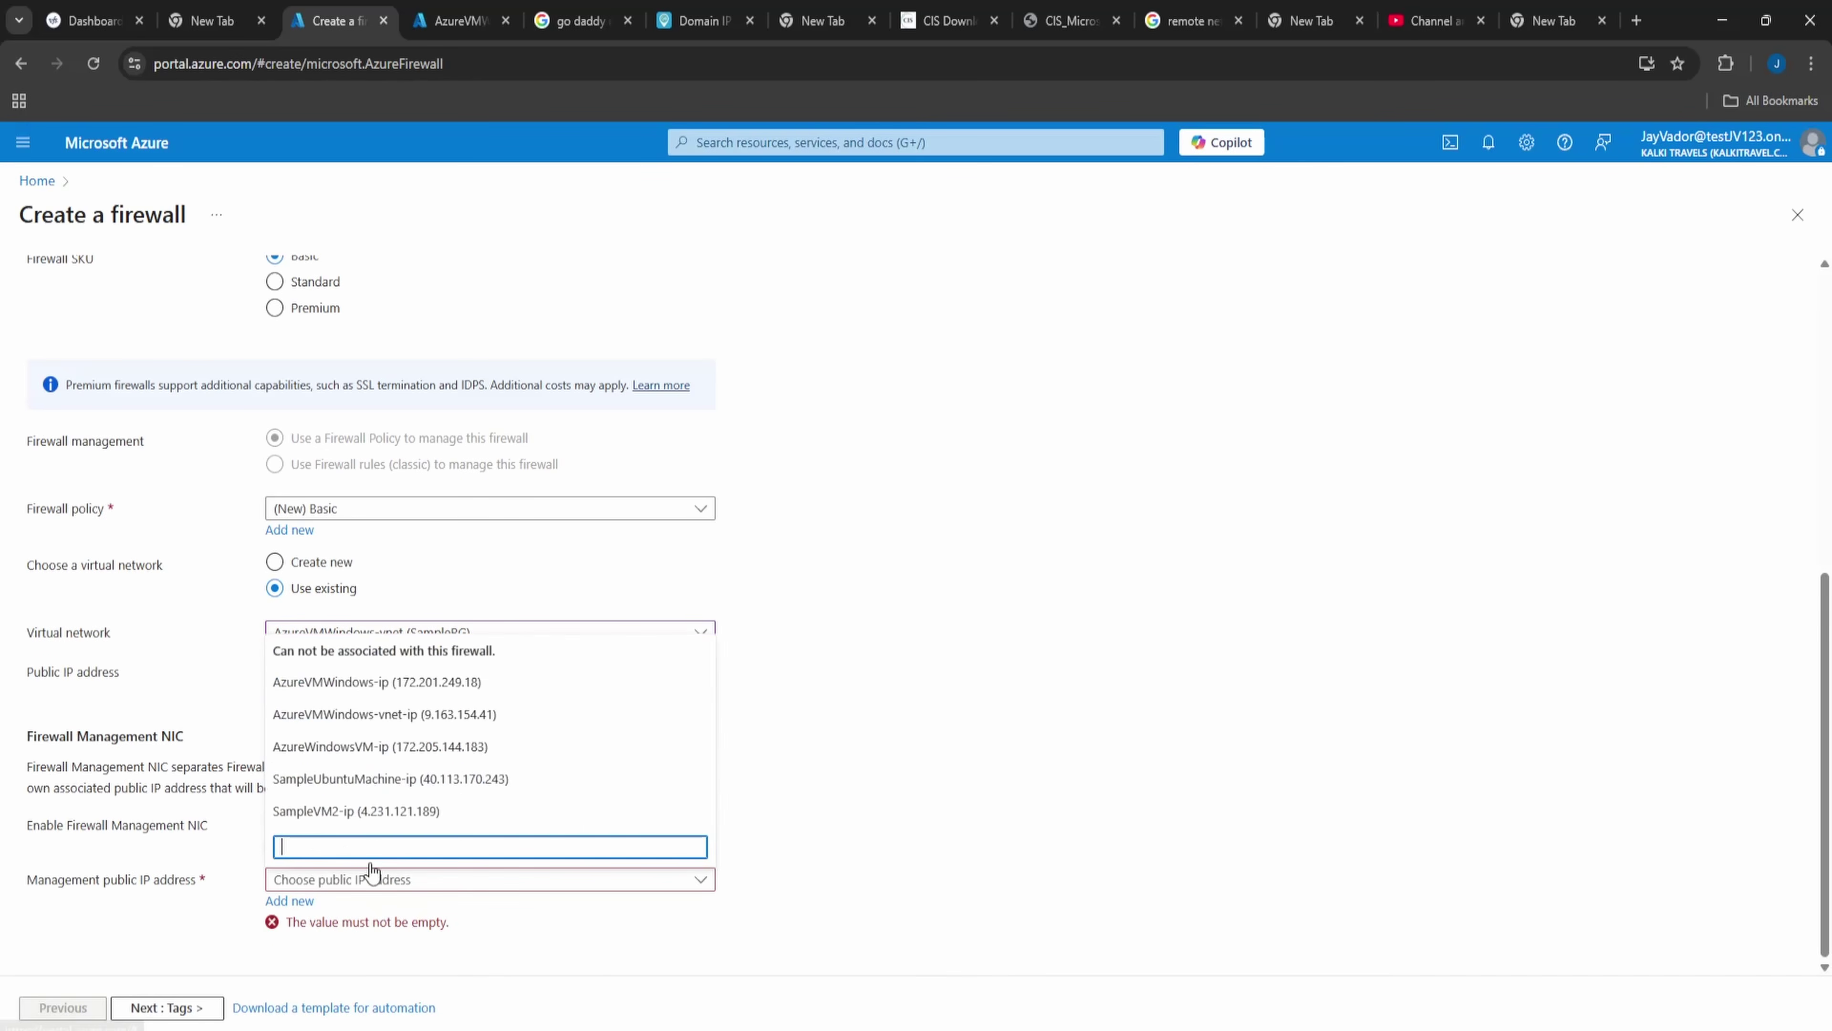
{"action": "left_click", "coordinate": [852, 870]}
{"action": "left_click", "coordinate": [314, 906]}
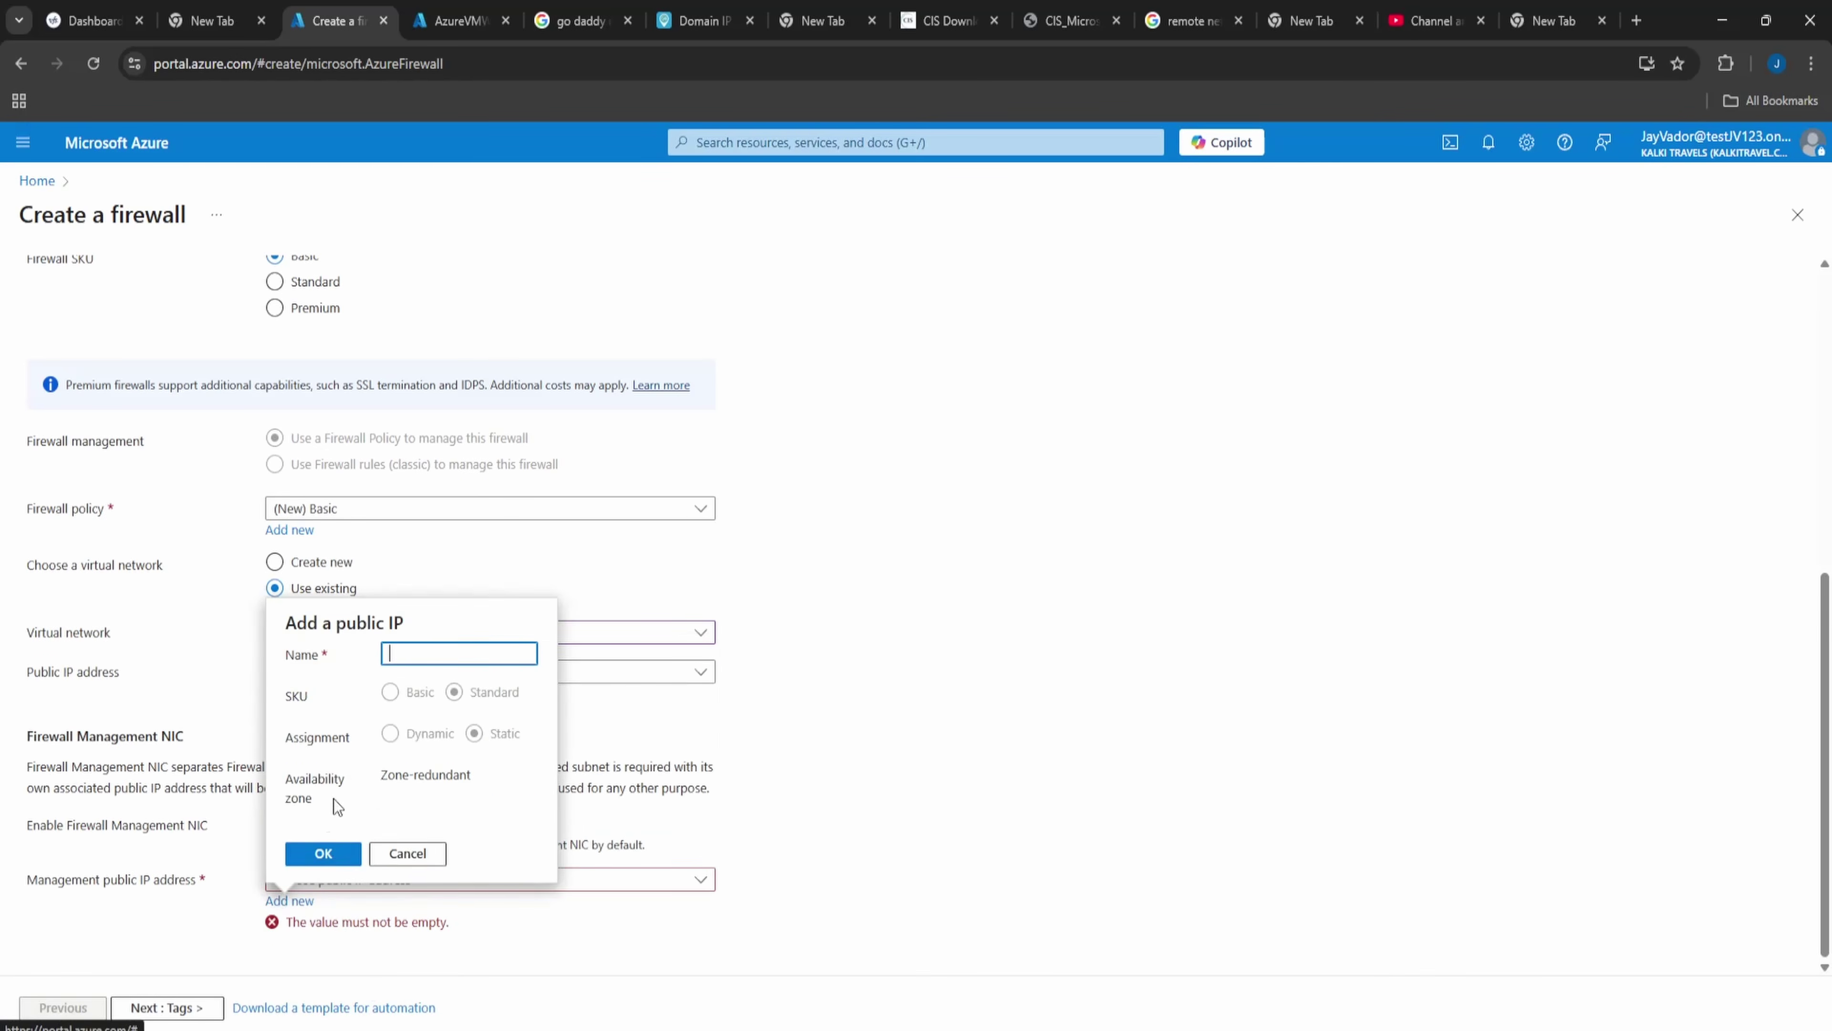
{"action": "type", "text": "MGMTFWIP"}
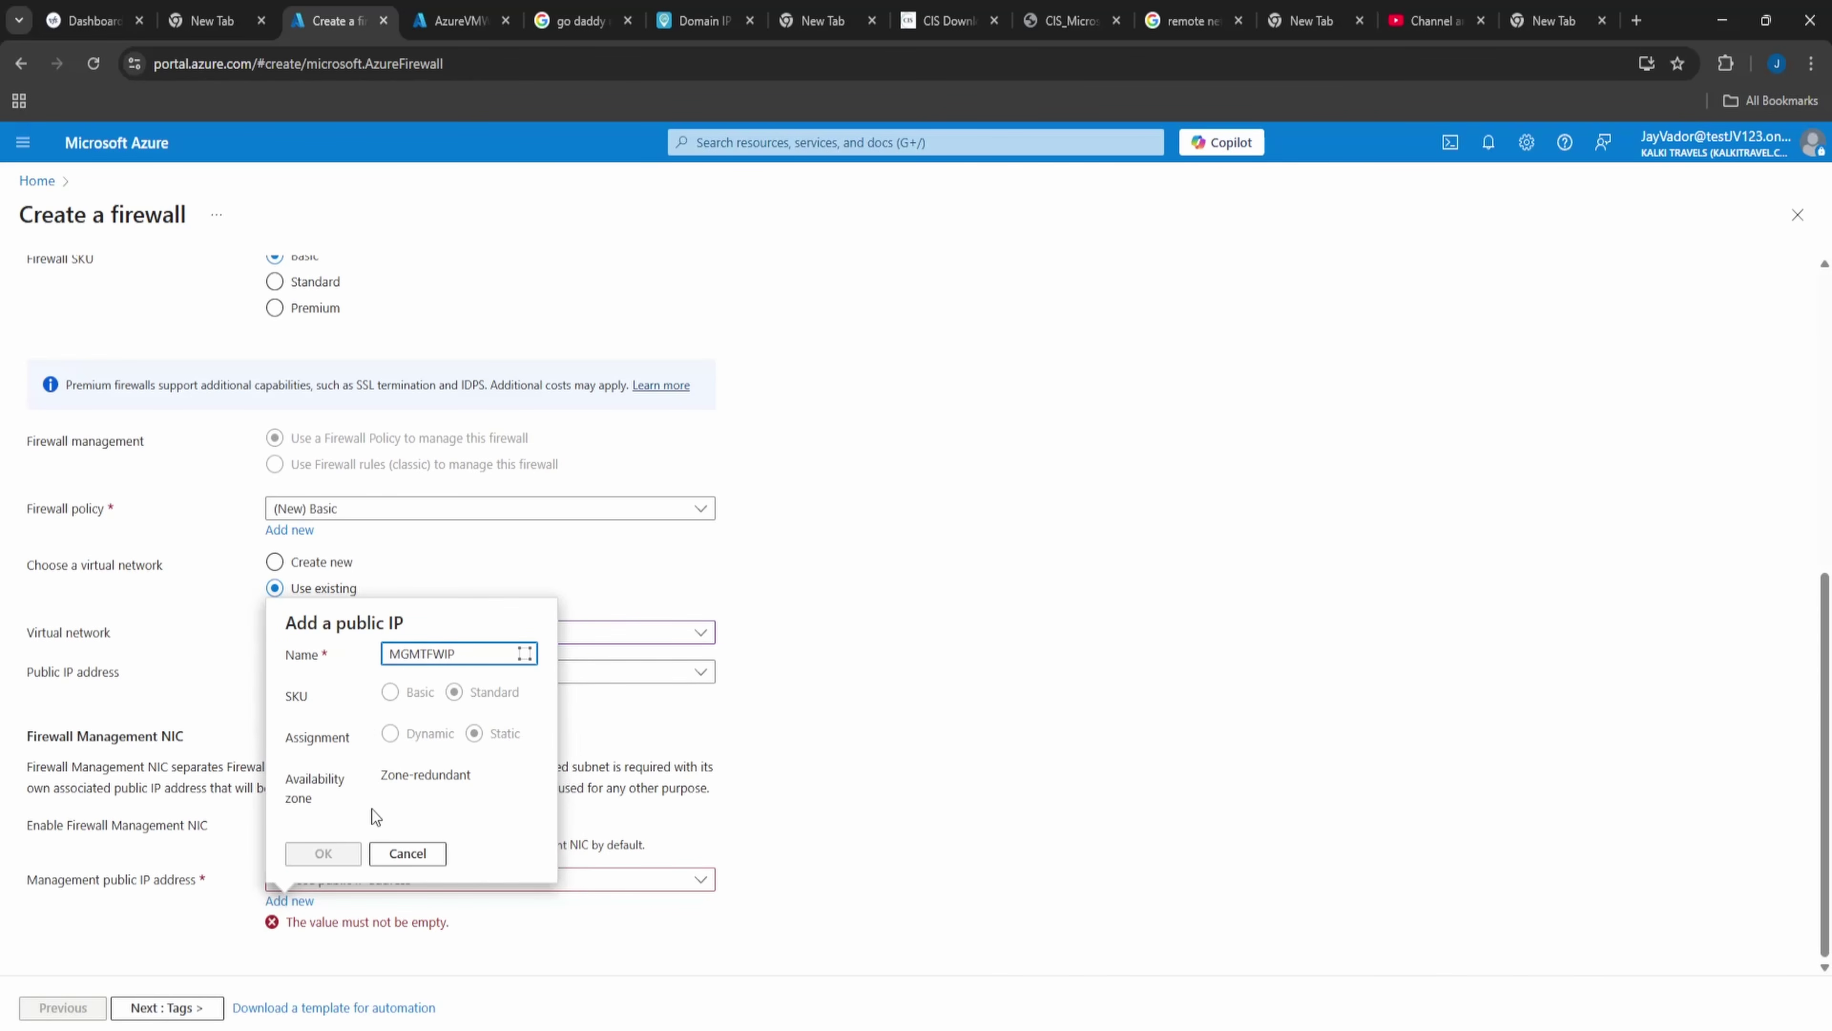
{"action": "left_click", "coordinate": [323, 853]}
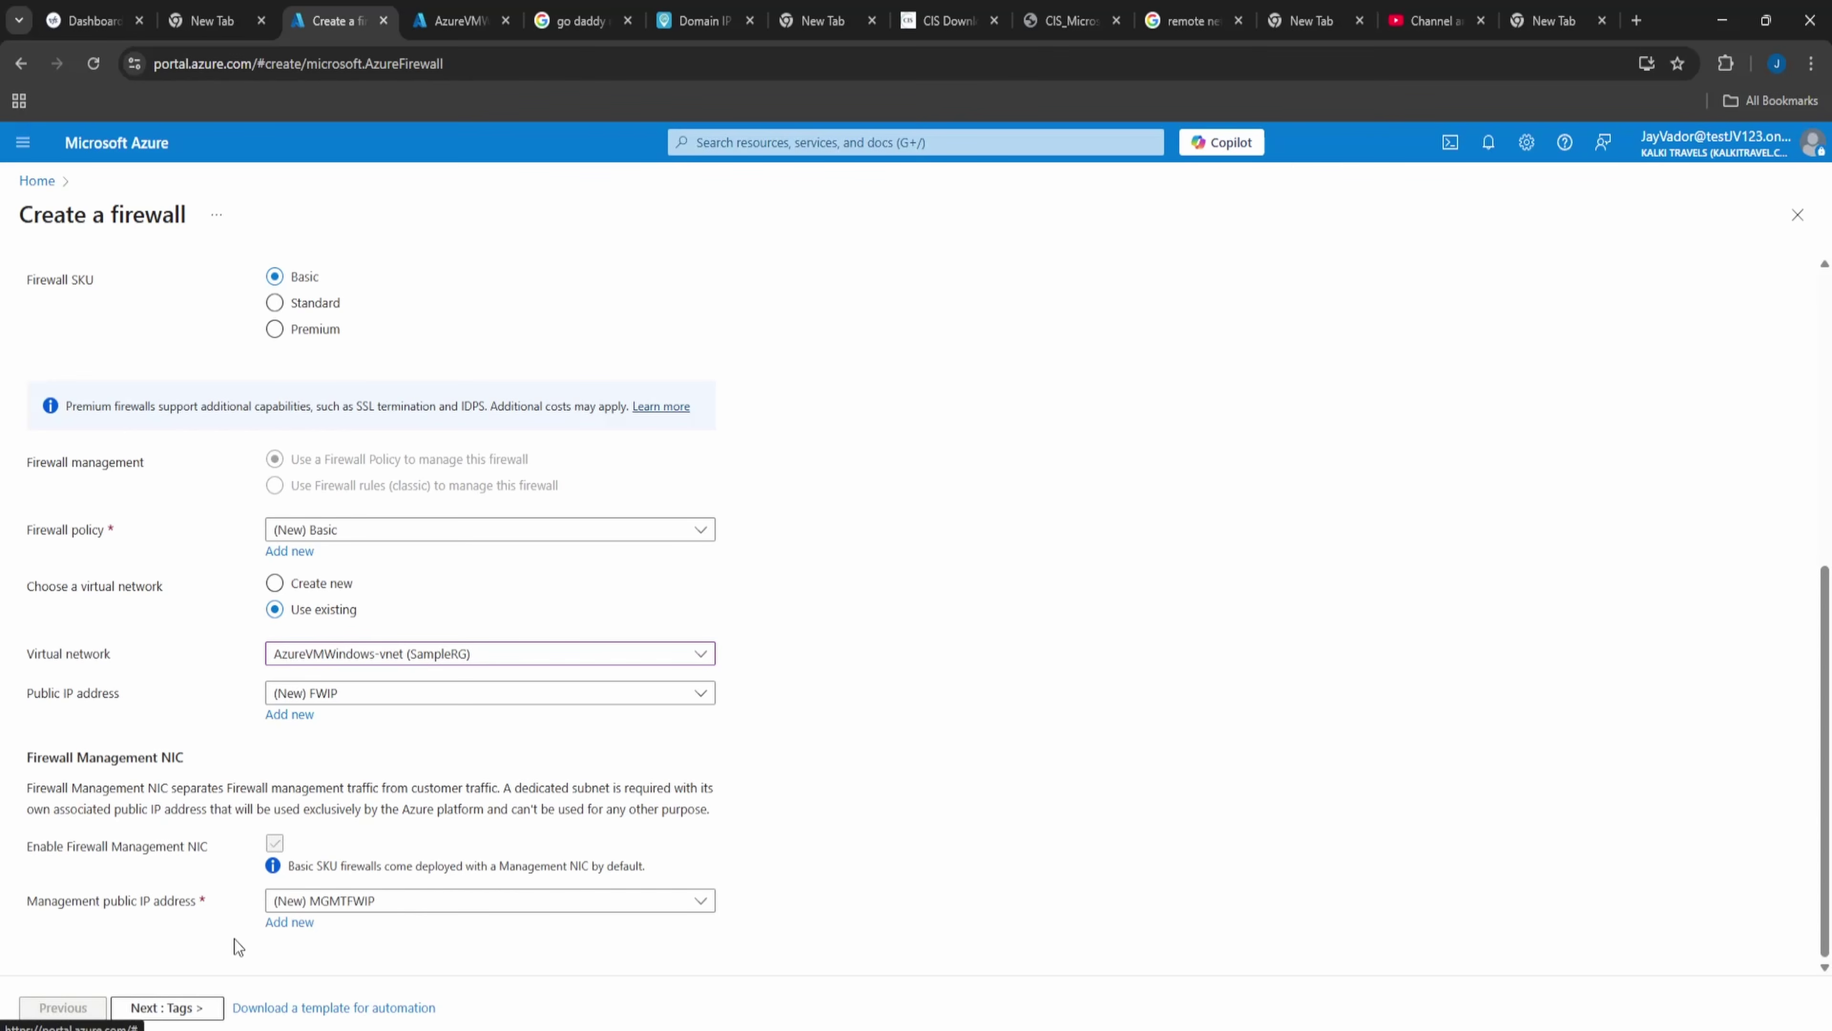
{"action": "scroll", "coordinate": [243, 428], "scroll_direction": "up", "scroll_amount": 5}
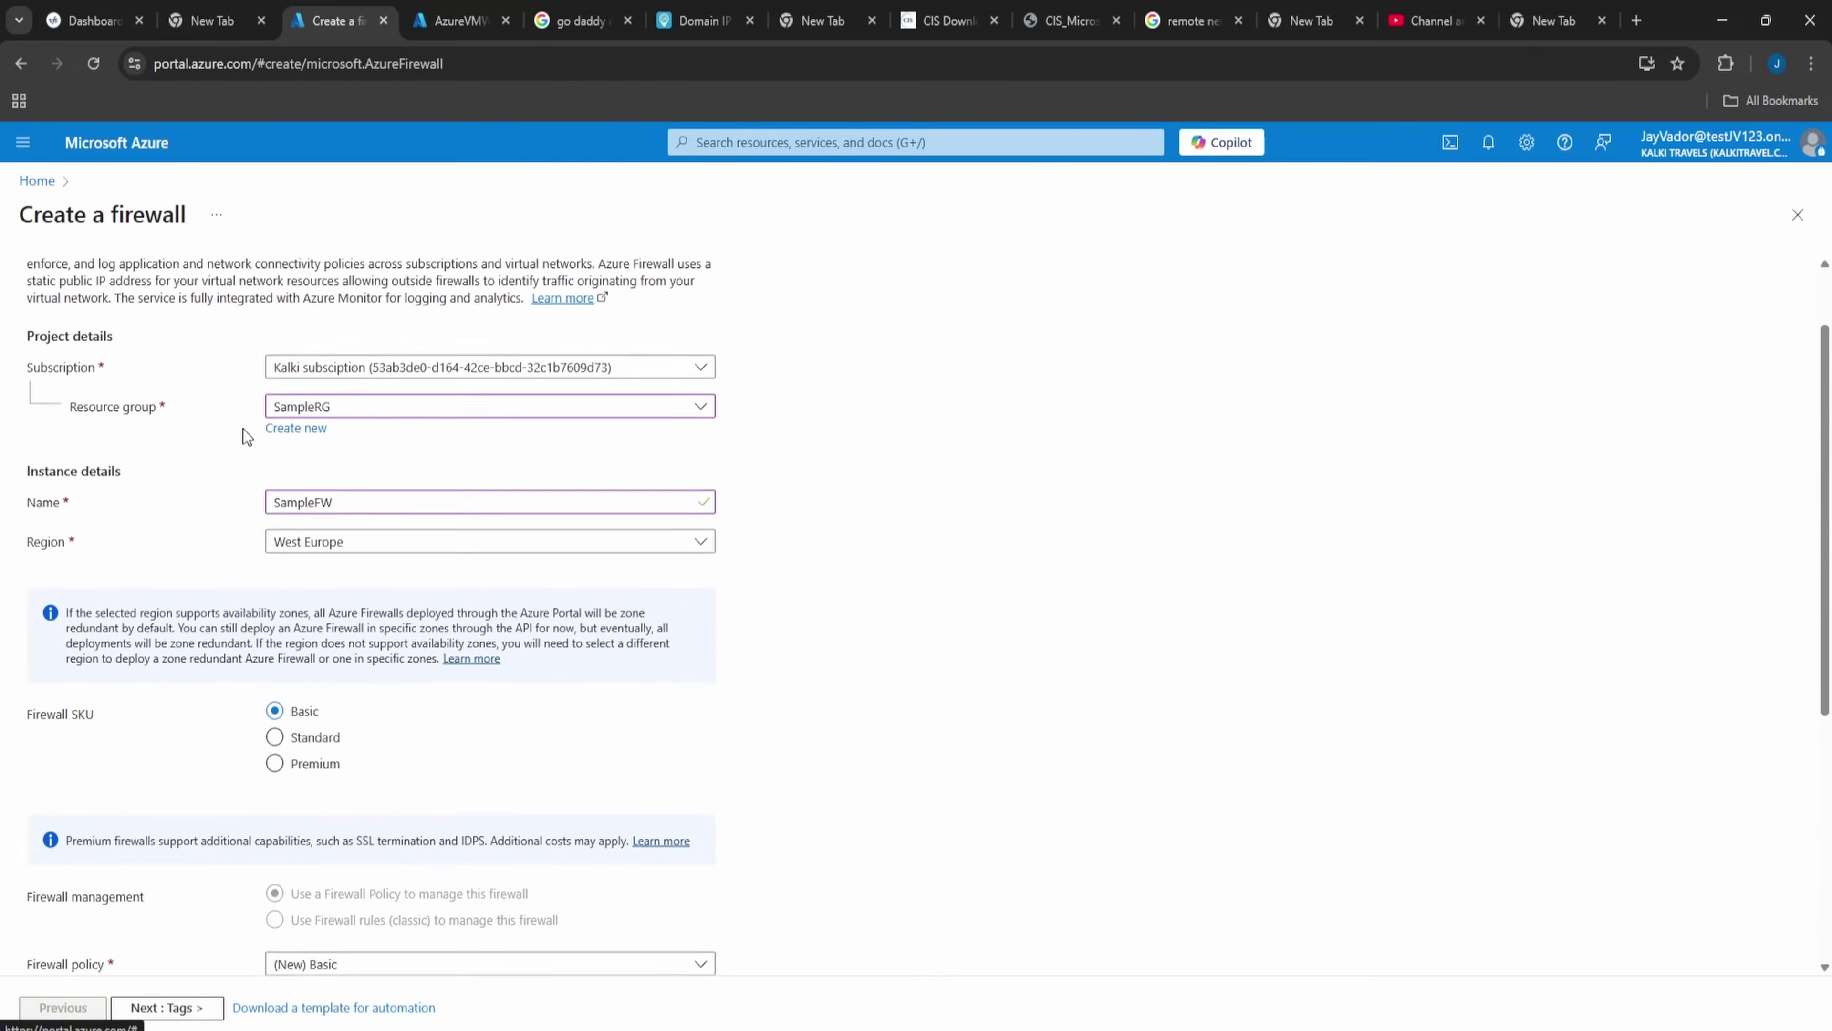
{"action": "scroll", "coordinate": [352, 774], "scroll_direction": "down", "scroll_amount": 5}
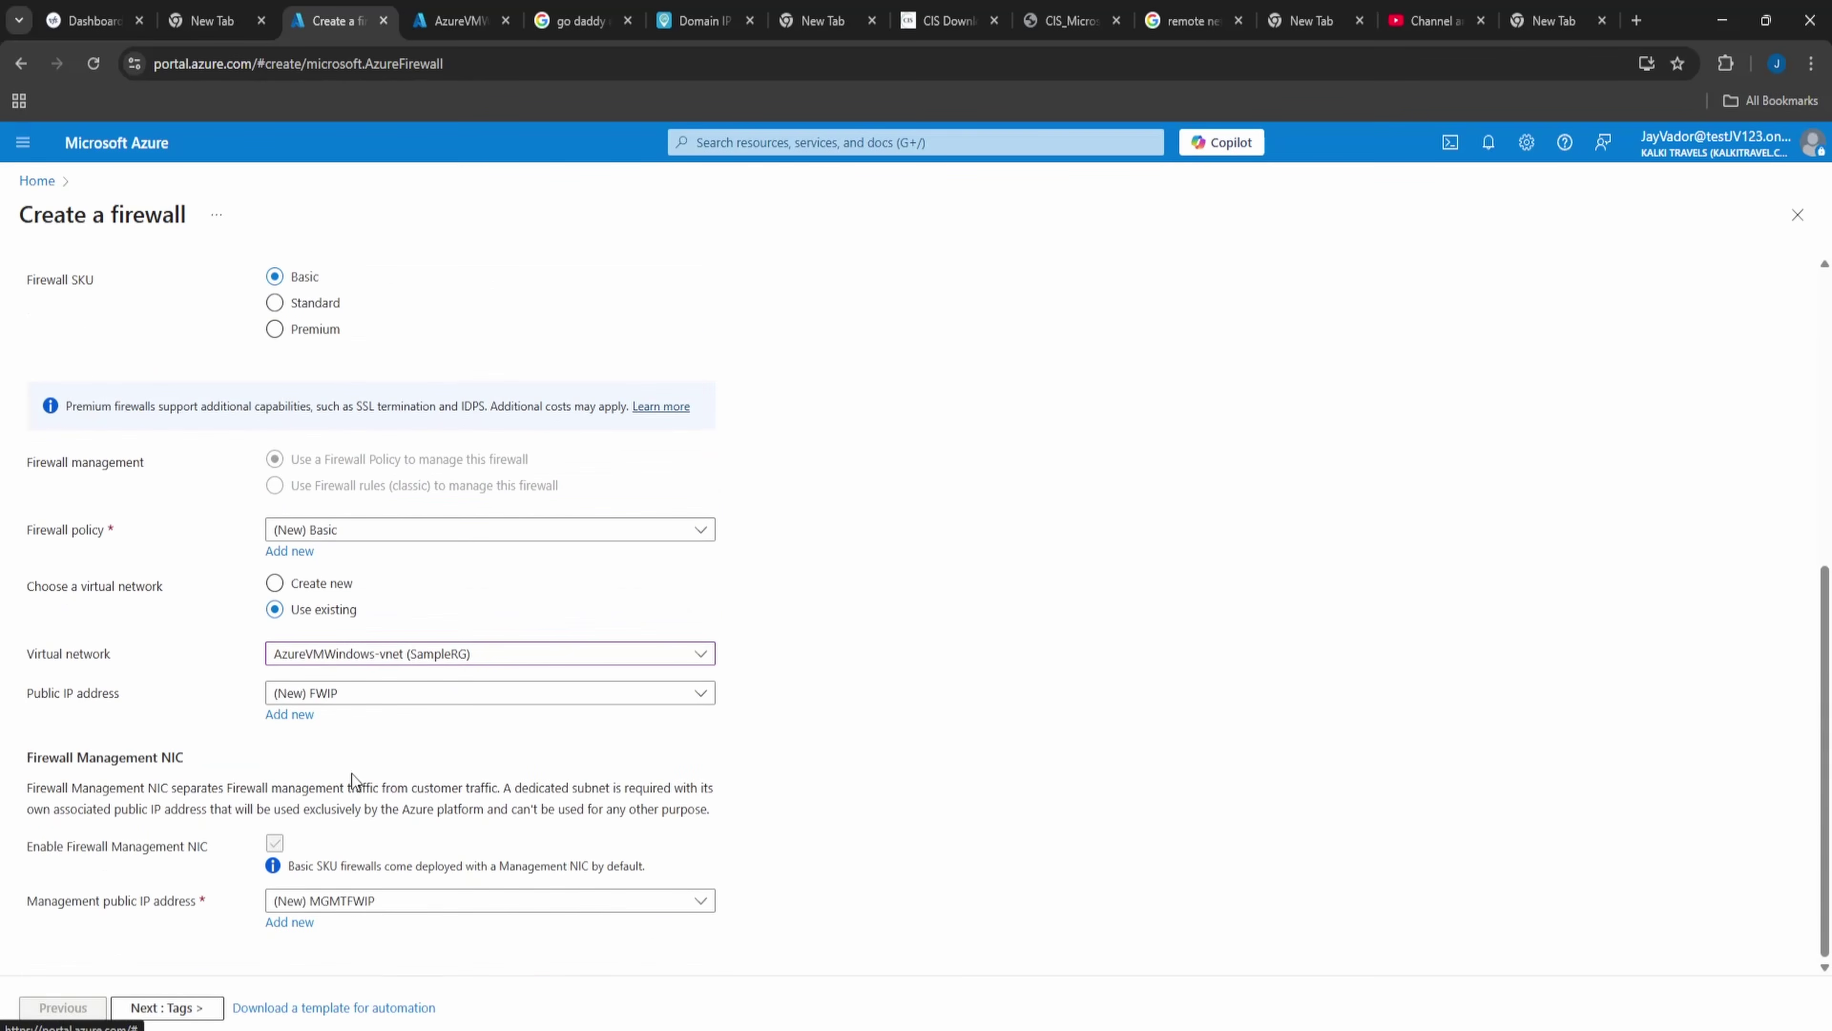
{"action": "left_click", "coordinate": [147, 1009]}
- Review the SampleFW firewall settings and start its deployment
{"action": "left_click", "coordinate": [166, 1009]}
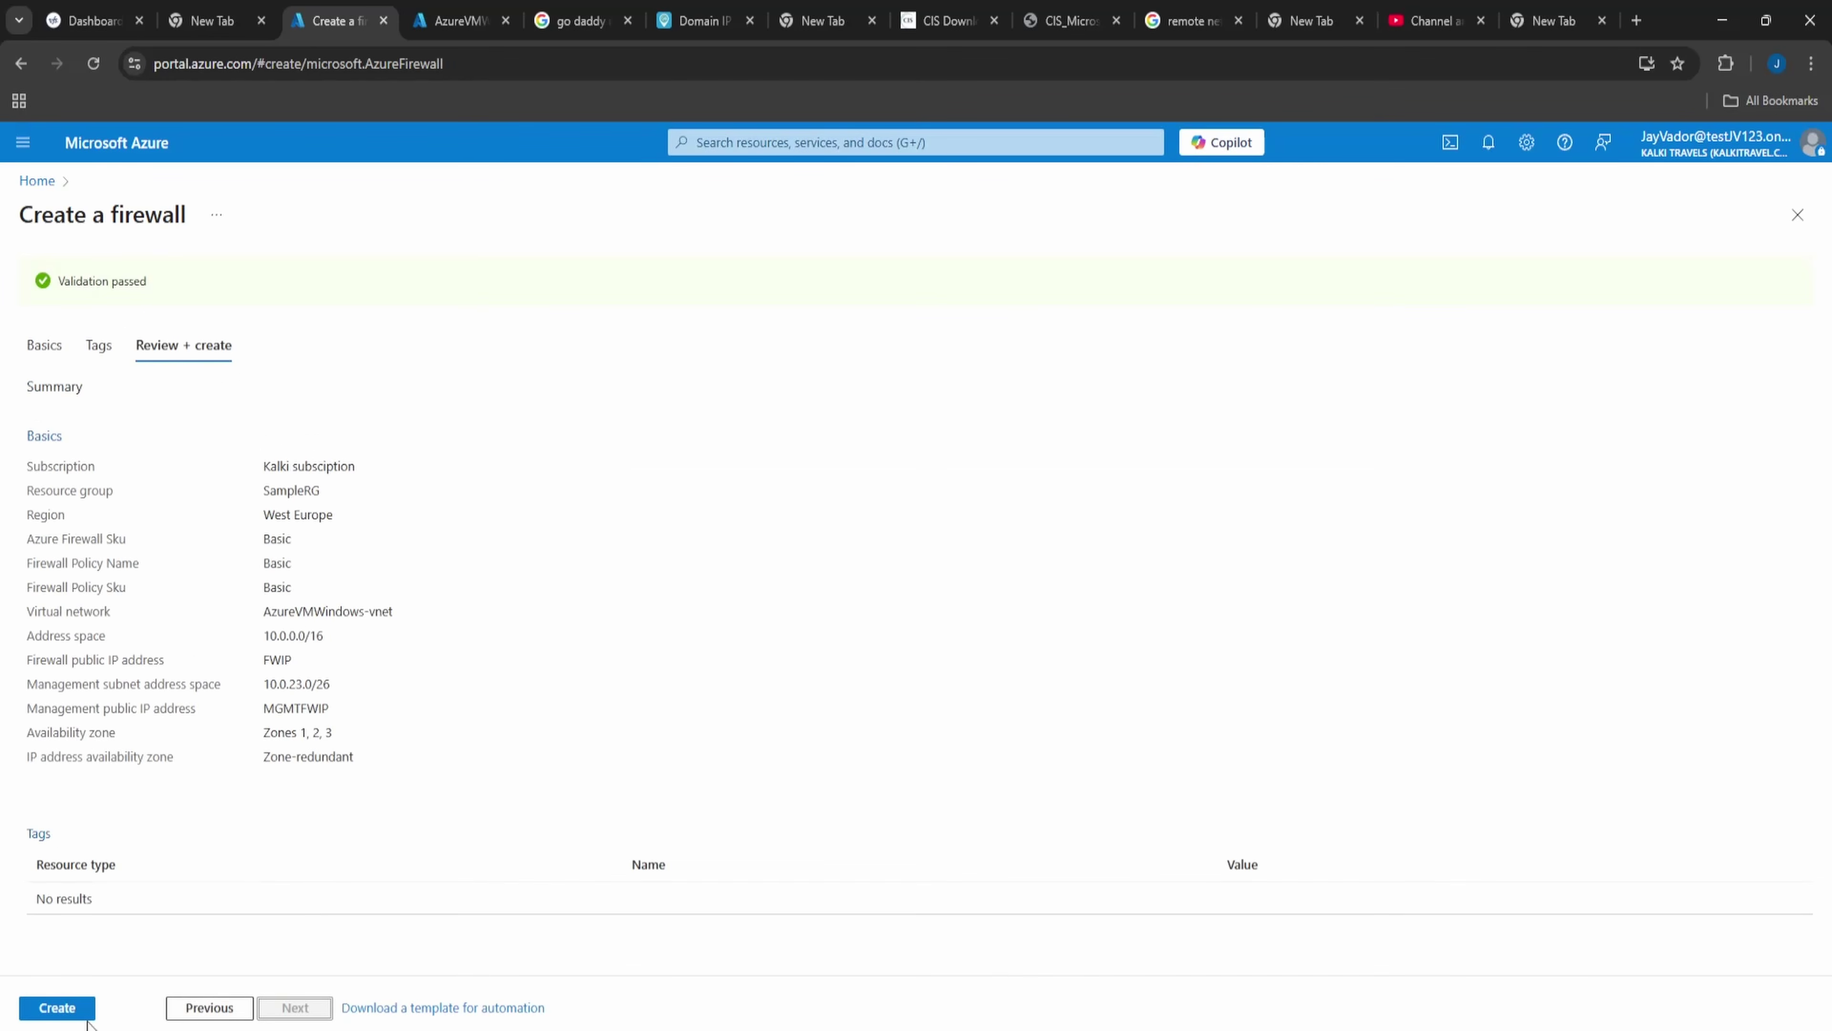
{"action": "left_click", "coordinate": [80, 1014]}
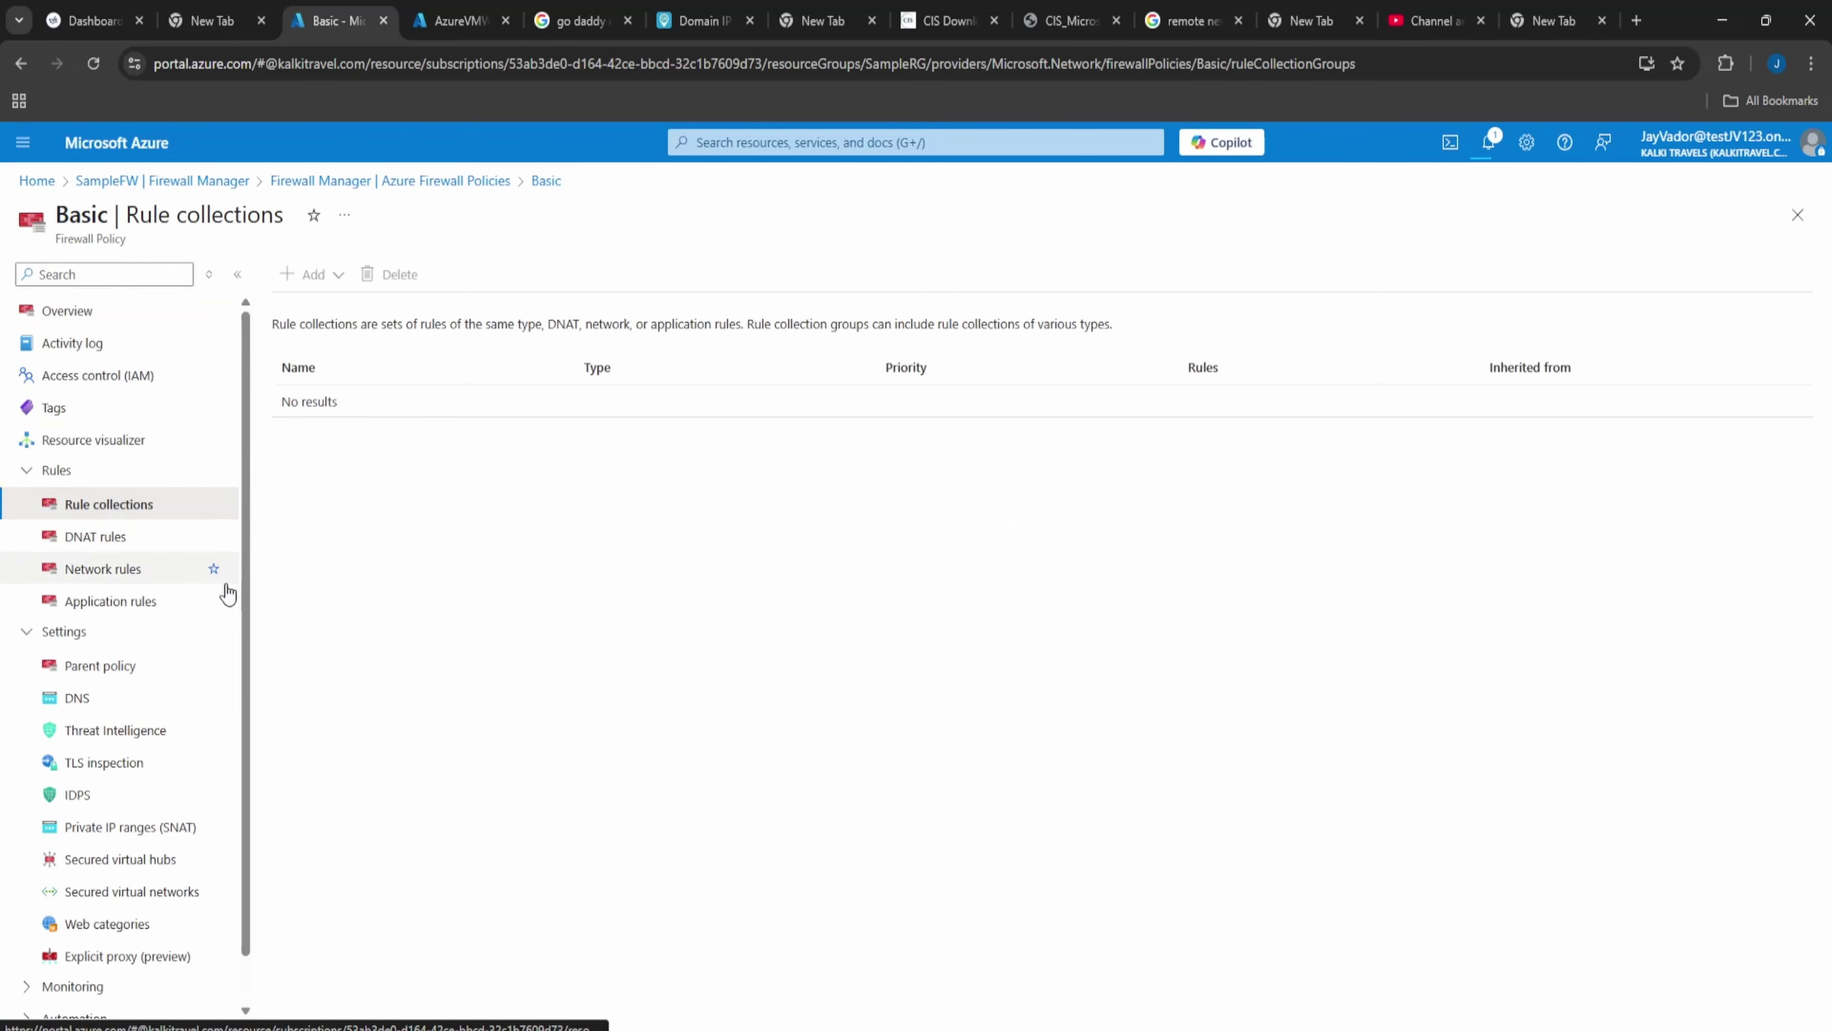
{"action": "left_click", "coordinate": [299, 280]}
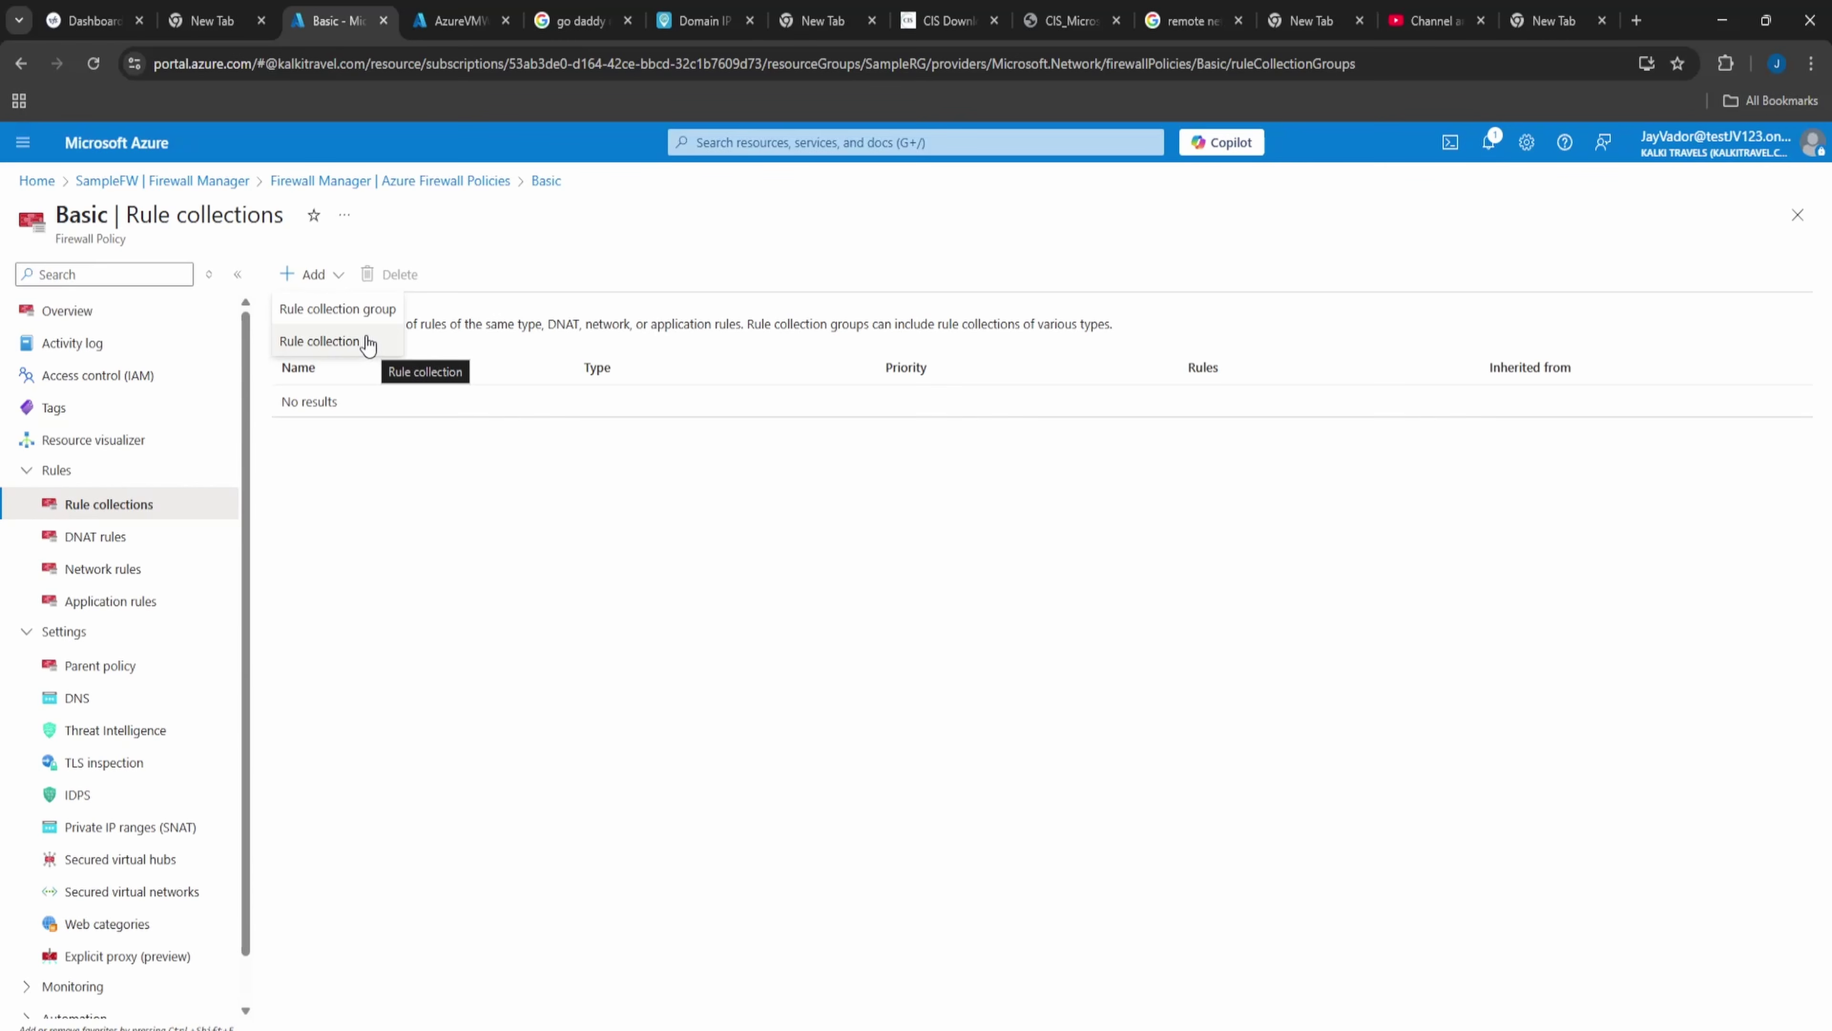
{"action": "left_click", "coordinate": [340, 309]}
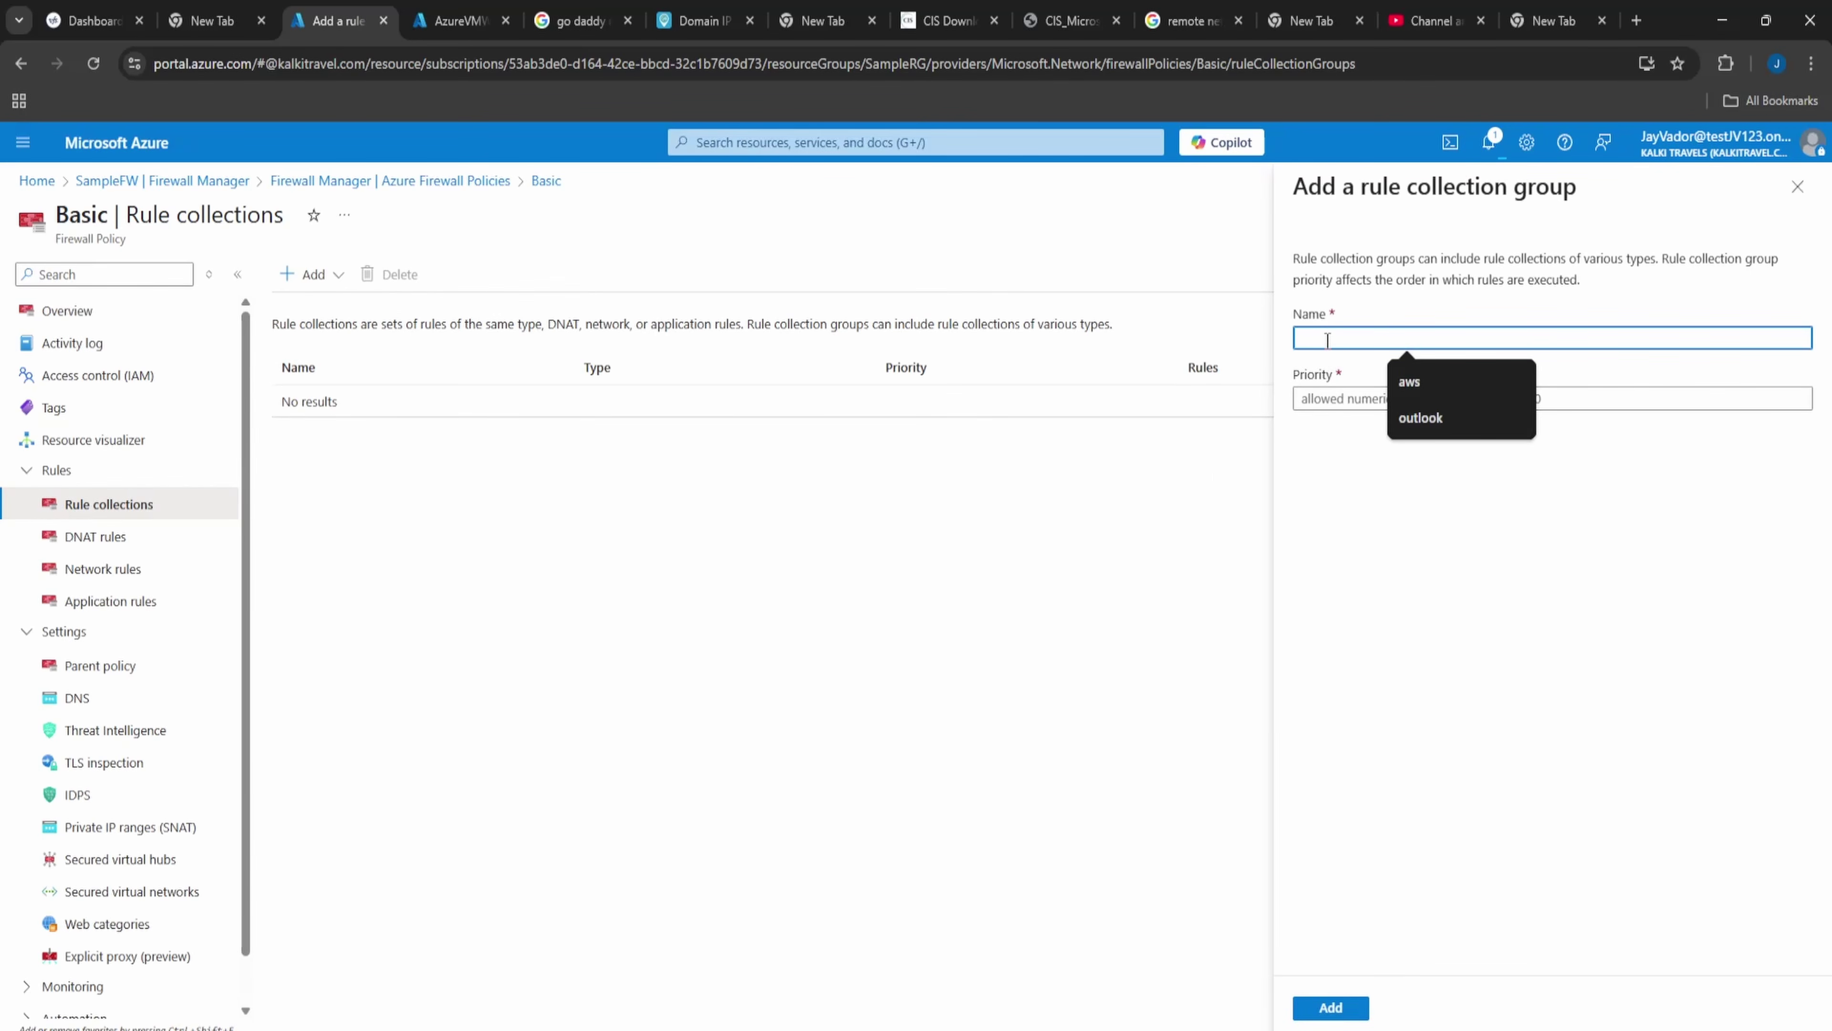
{"action": "type", "text": "FW"}
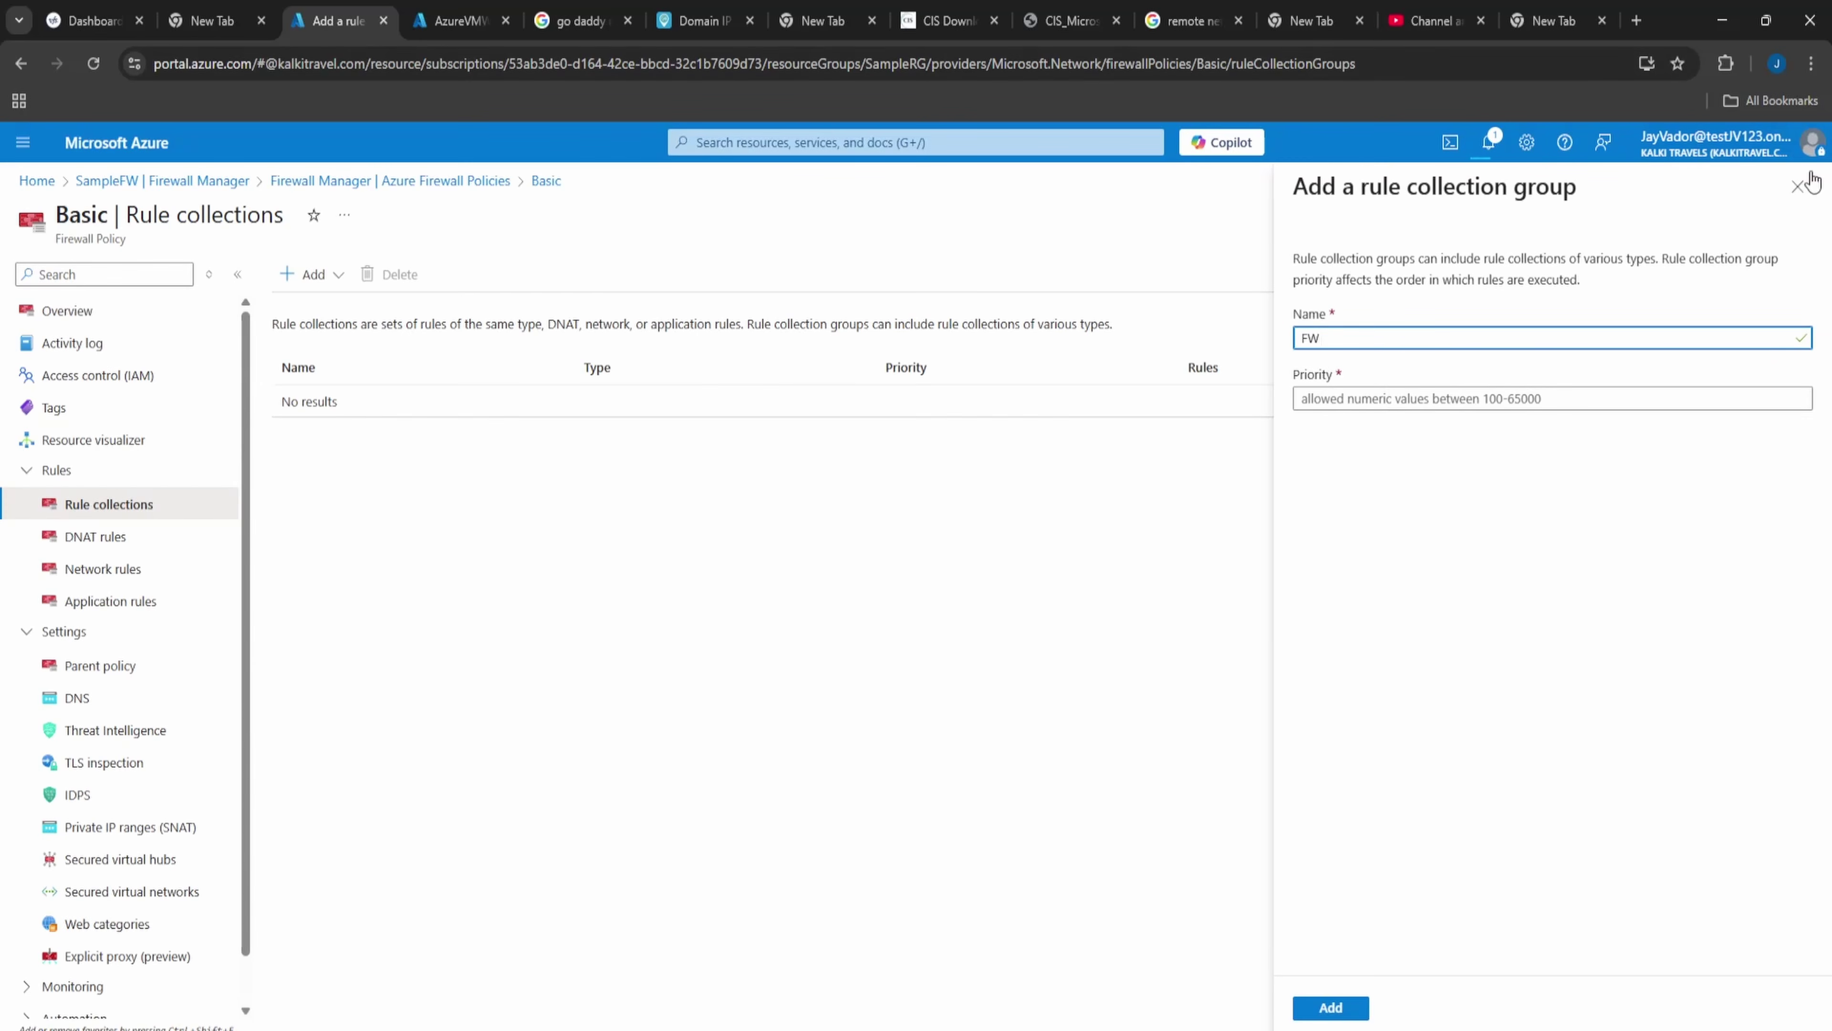
{"action": "left_click", "coordinate": [1797, 186]}
{"action": "left_click", "coordinate": [1000, 191]}
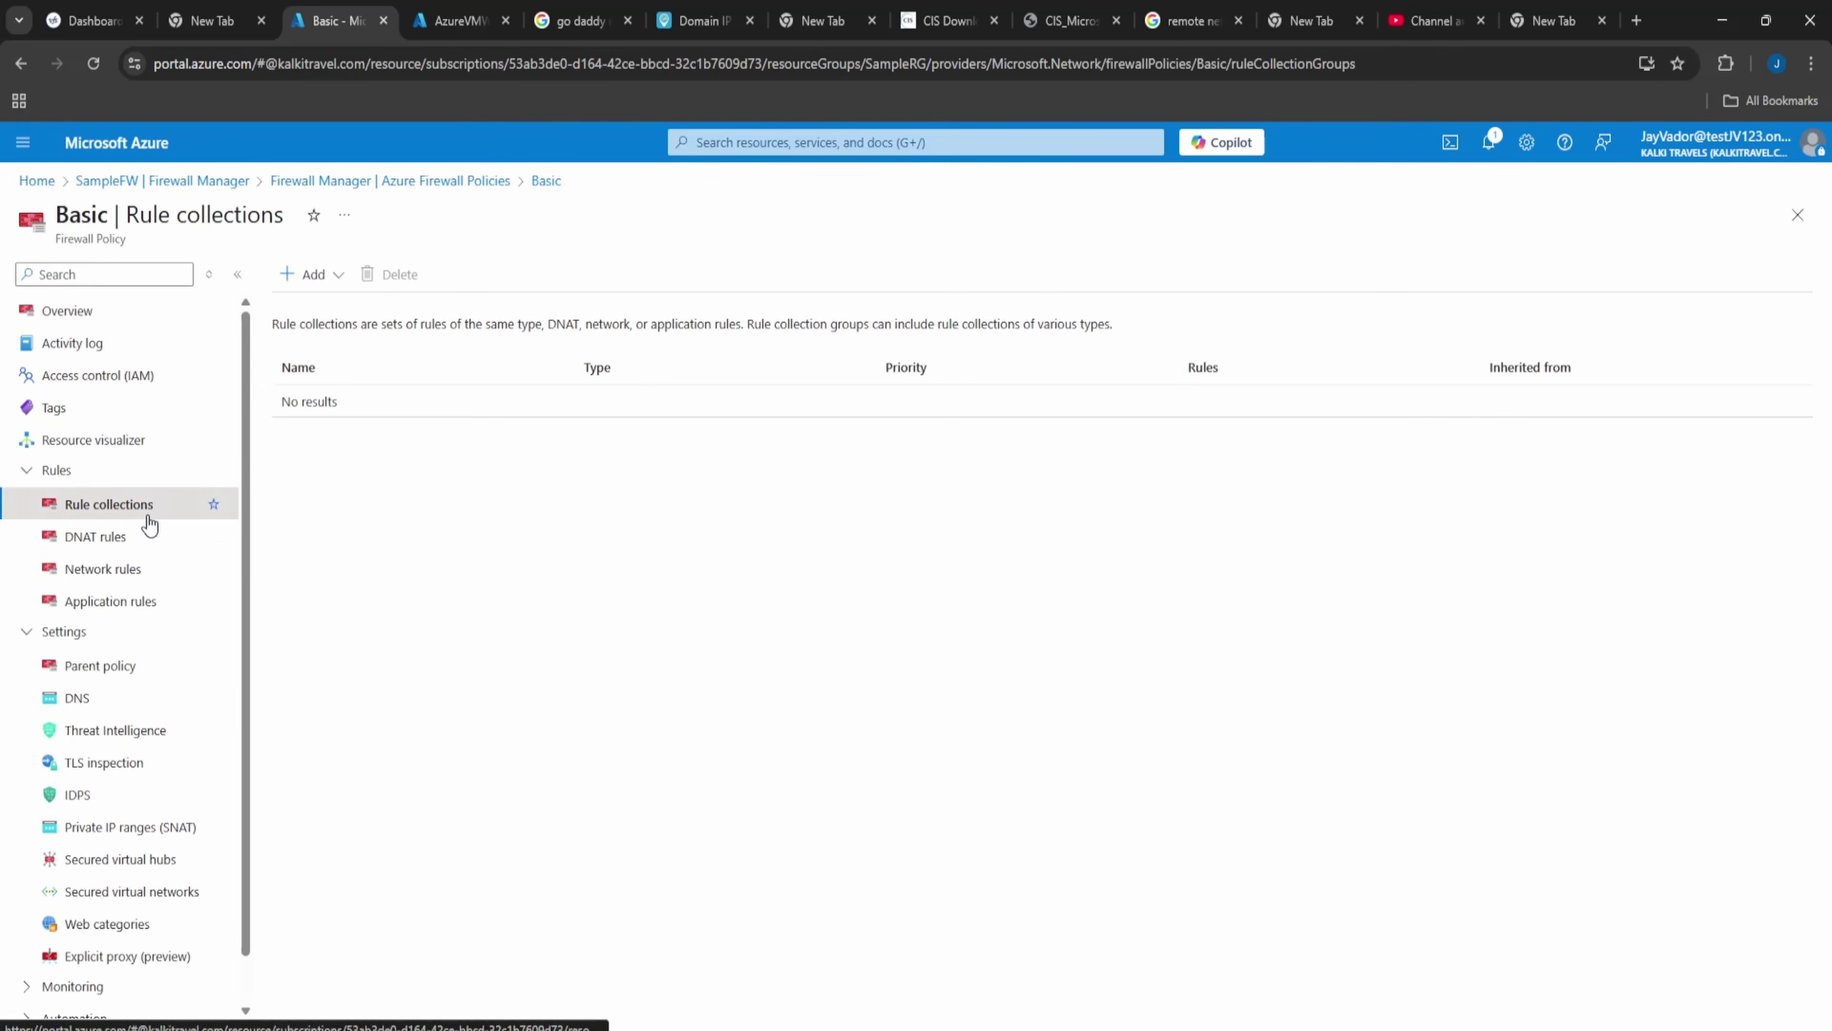
- Start a Network rule collection named FWRule with priority 100 and action Deny
{"action": "left_click", "coordinate": [318, 278]}
{"action": "left_click", "coordinate": [328, 343]}
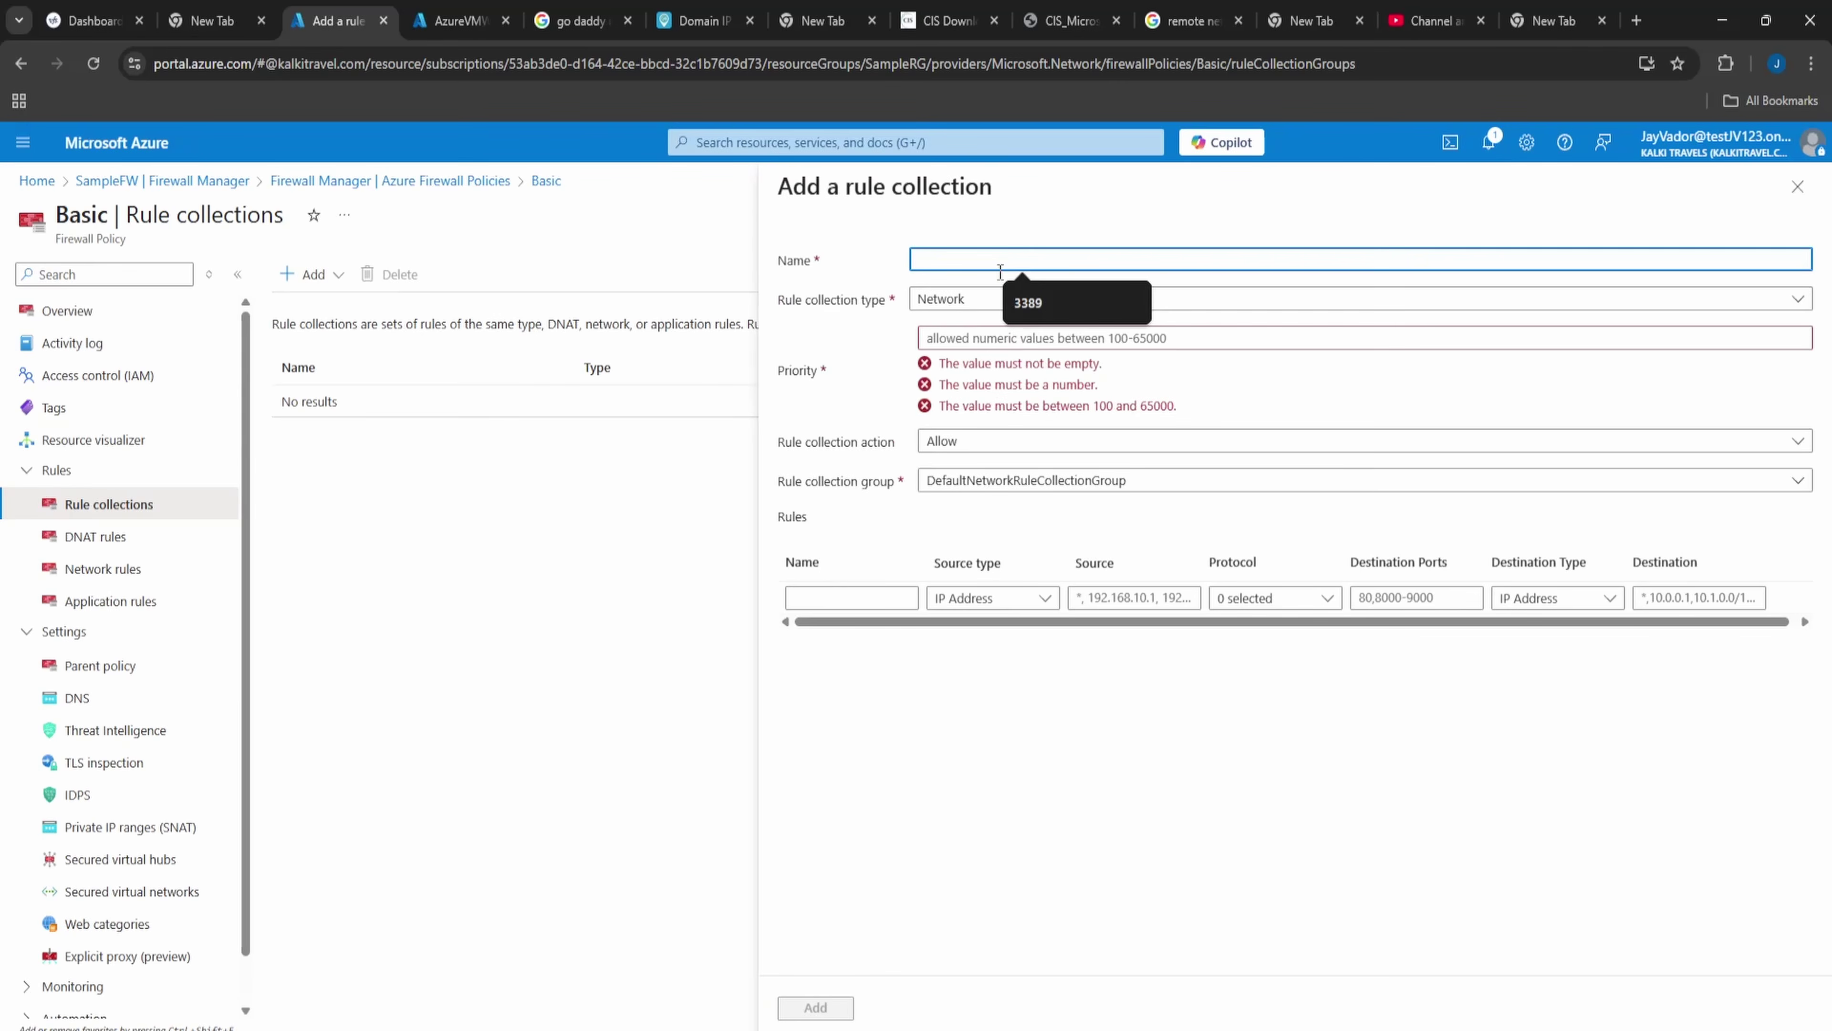
{"action": "type", "text": "FWRule"}
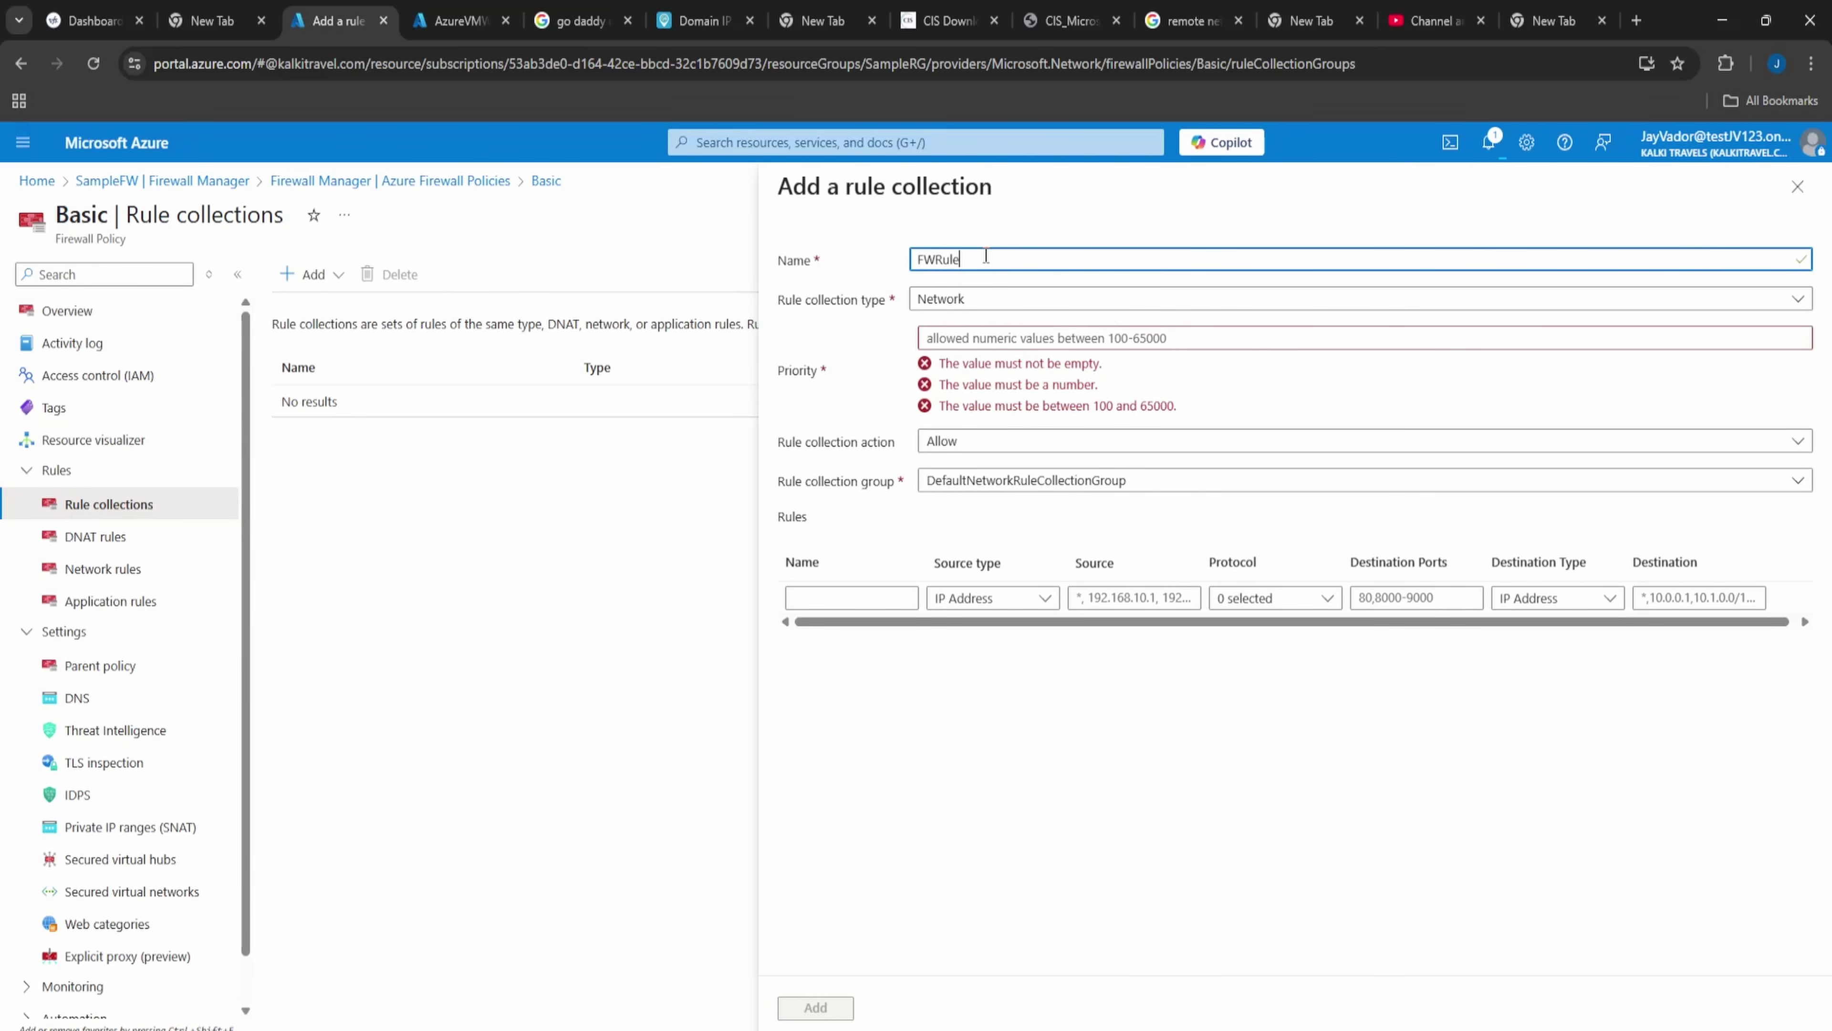
{"action": "left_click", "coordinate": [965, 302]}
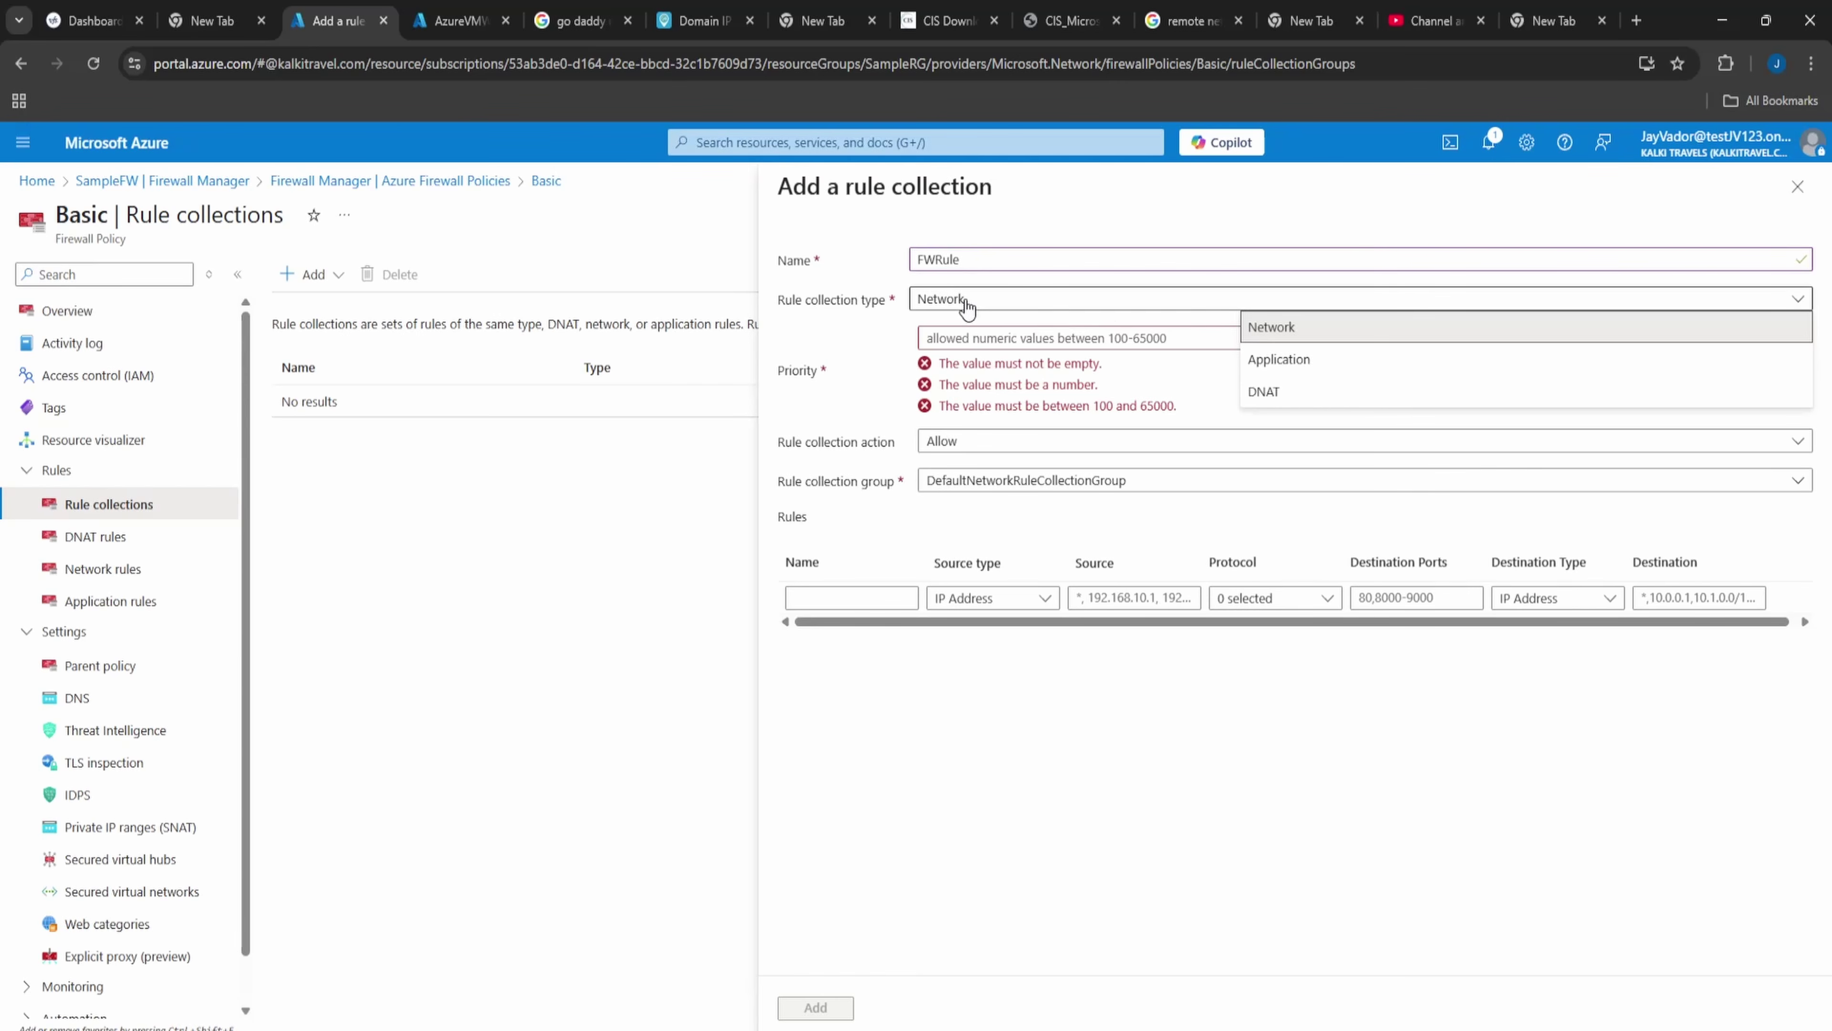
{"action": "left_click", "coordinate": [966, 303]}
{"action": "left_click", "coordinate": [966, 332]}
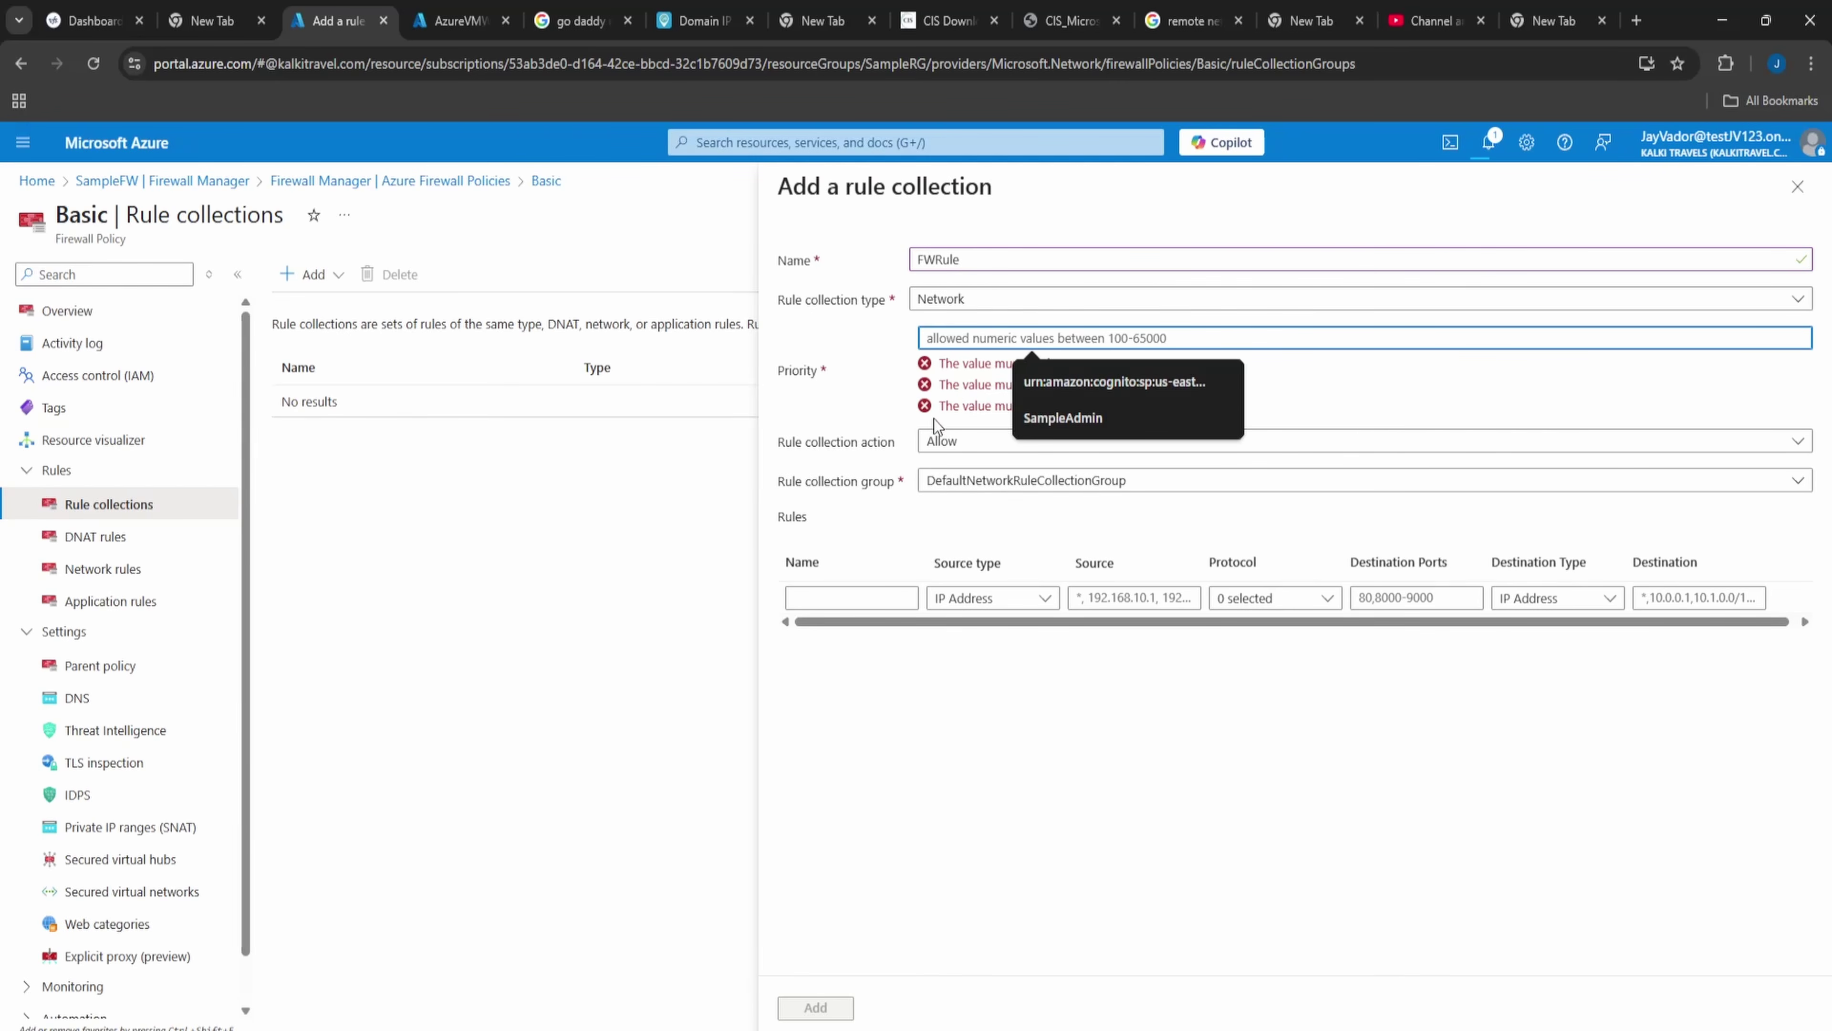
{"action": "type", "text": "100"}
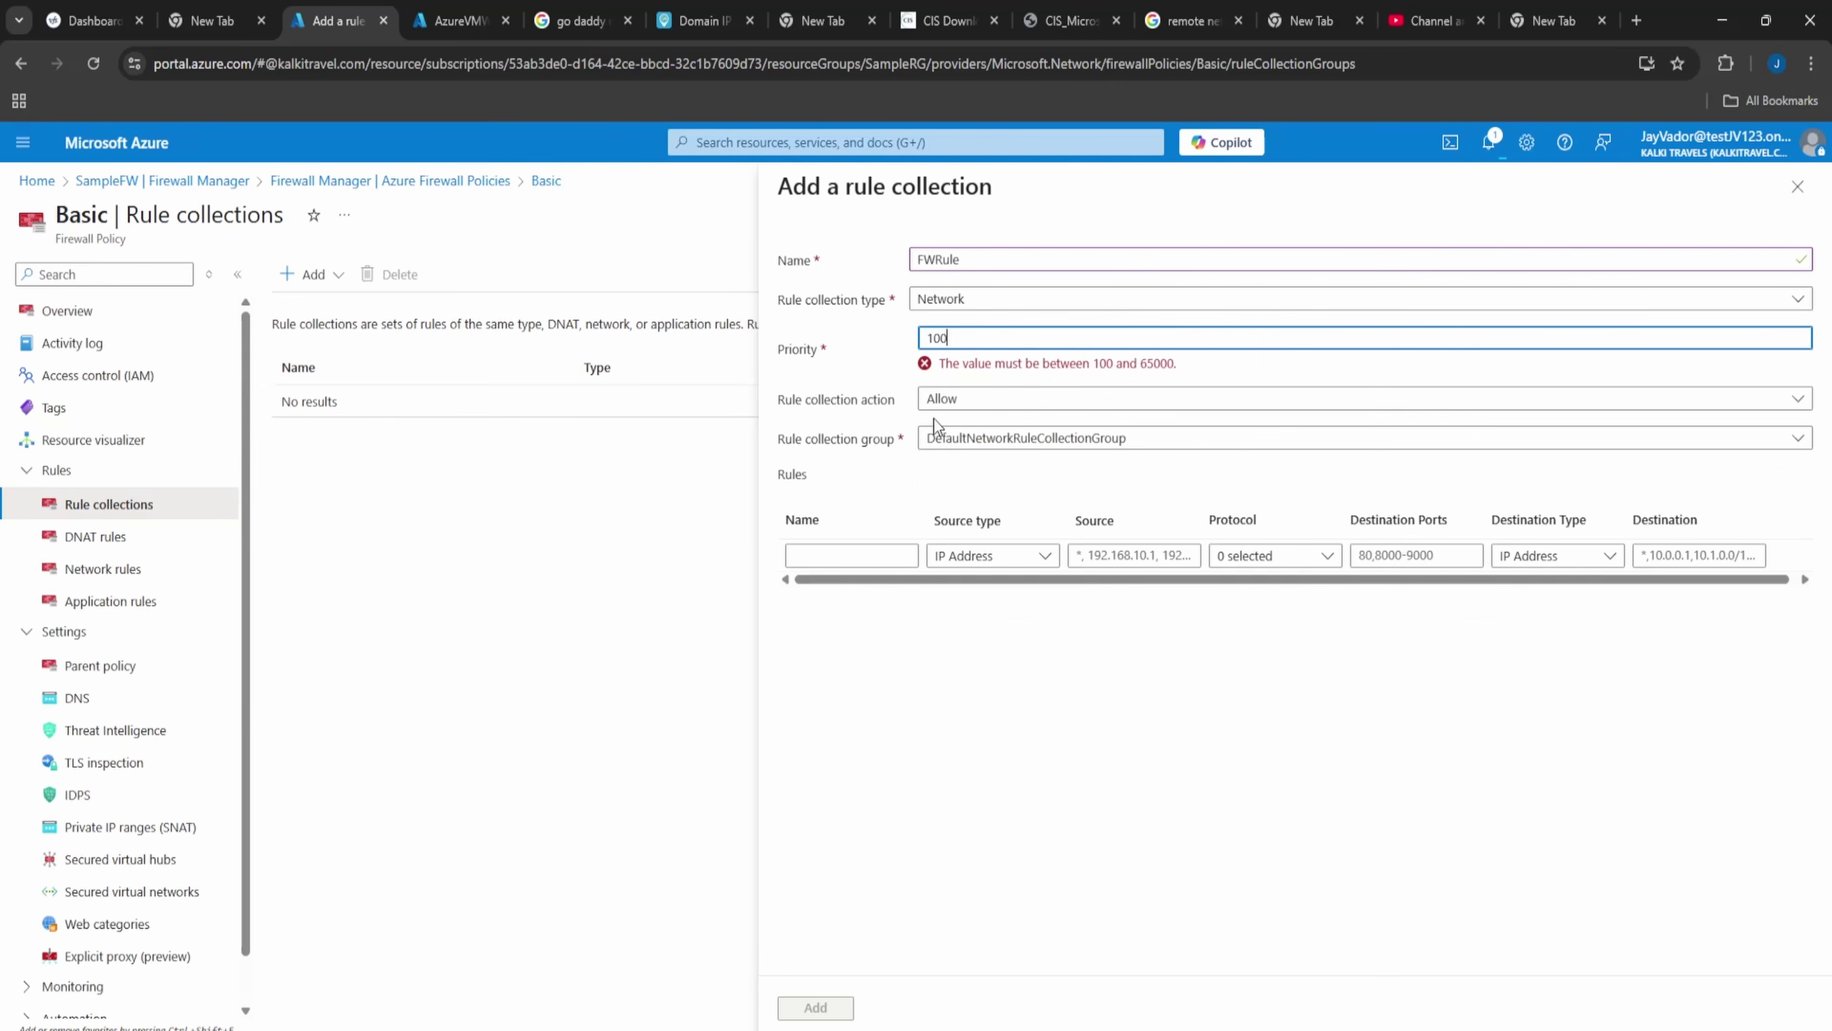
{"action": "left_click", "coordinate": [962, 390]}
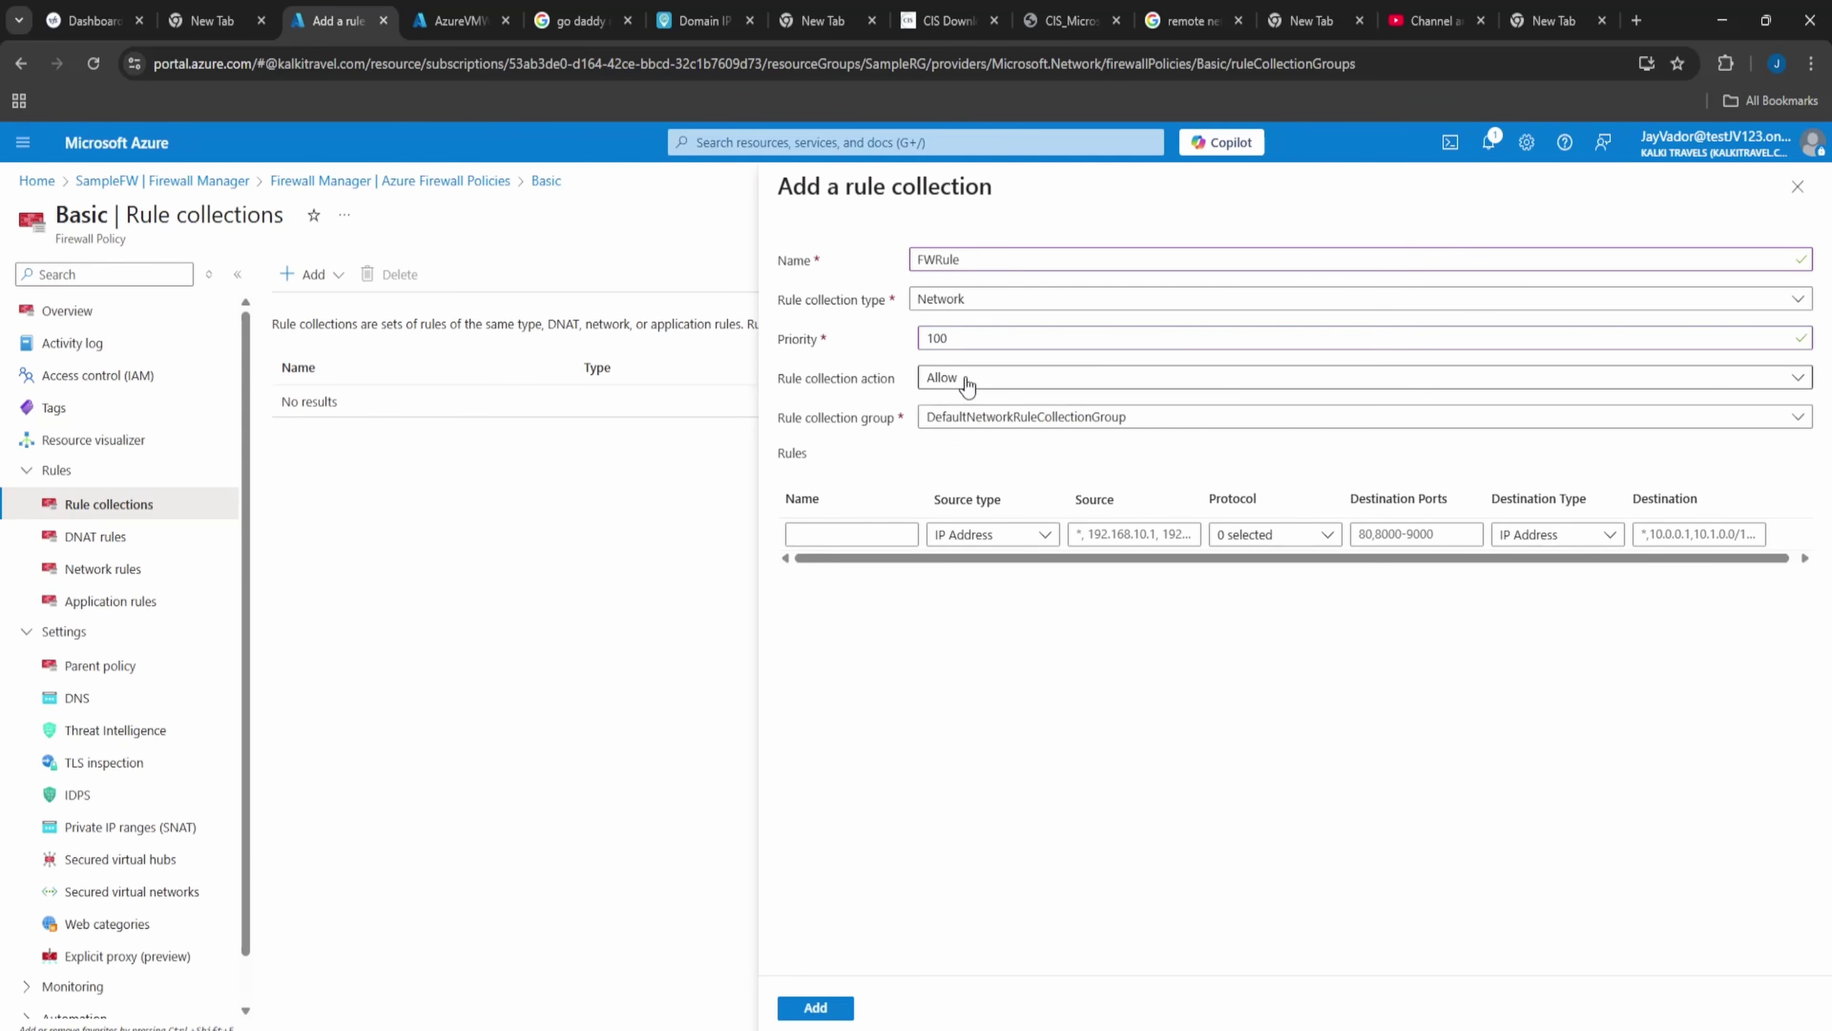
{"action": "left_click", "coordinate": [1367, 443]}
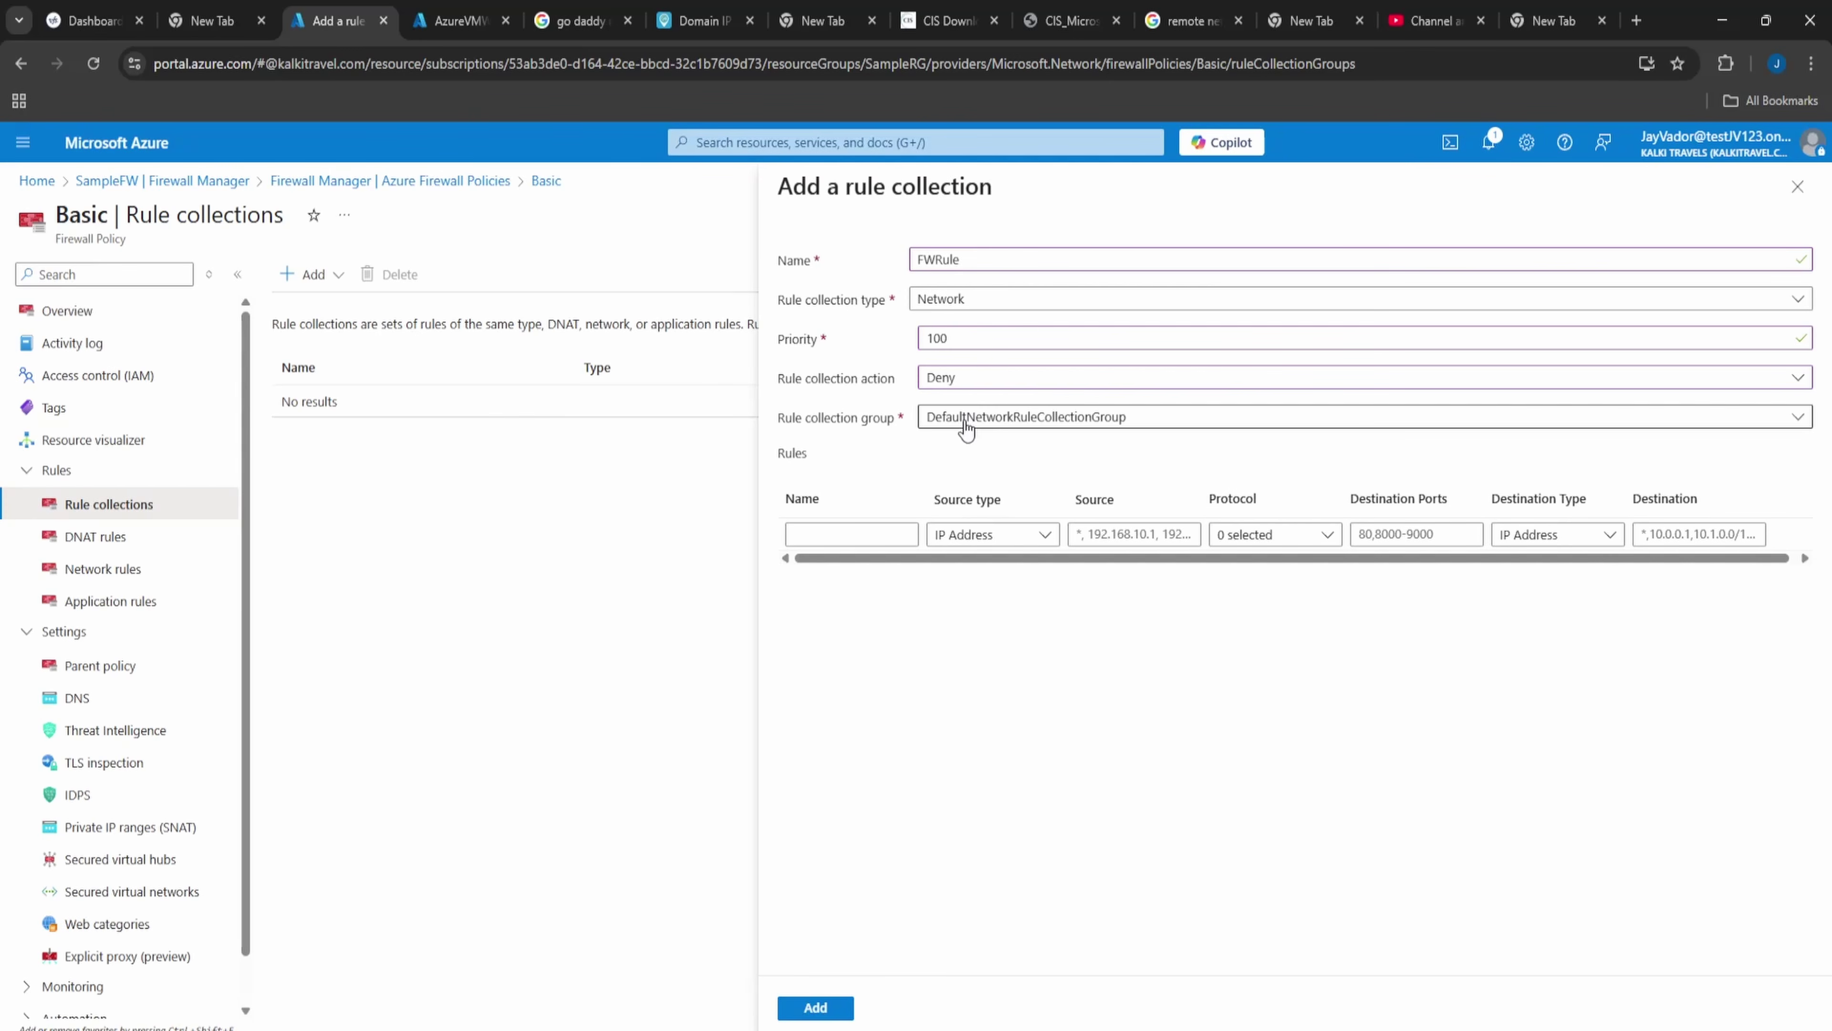
- Add rule 'deny' from 8.8.8.8, Any protocol, destination and ports *, then save
{"action": "left_click", "coordinate": [889, 533]}
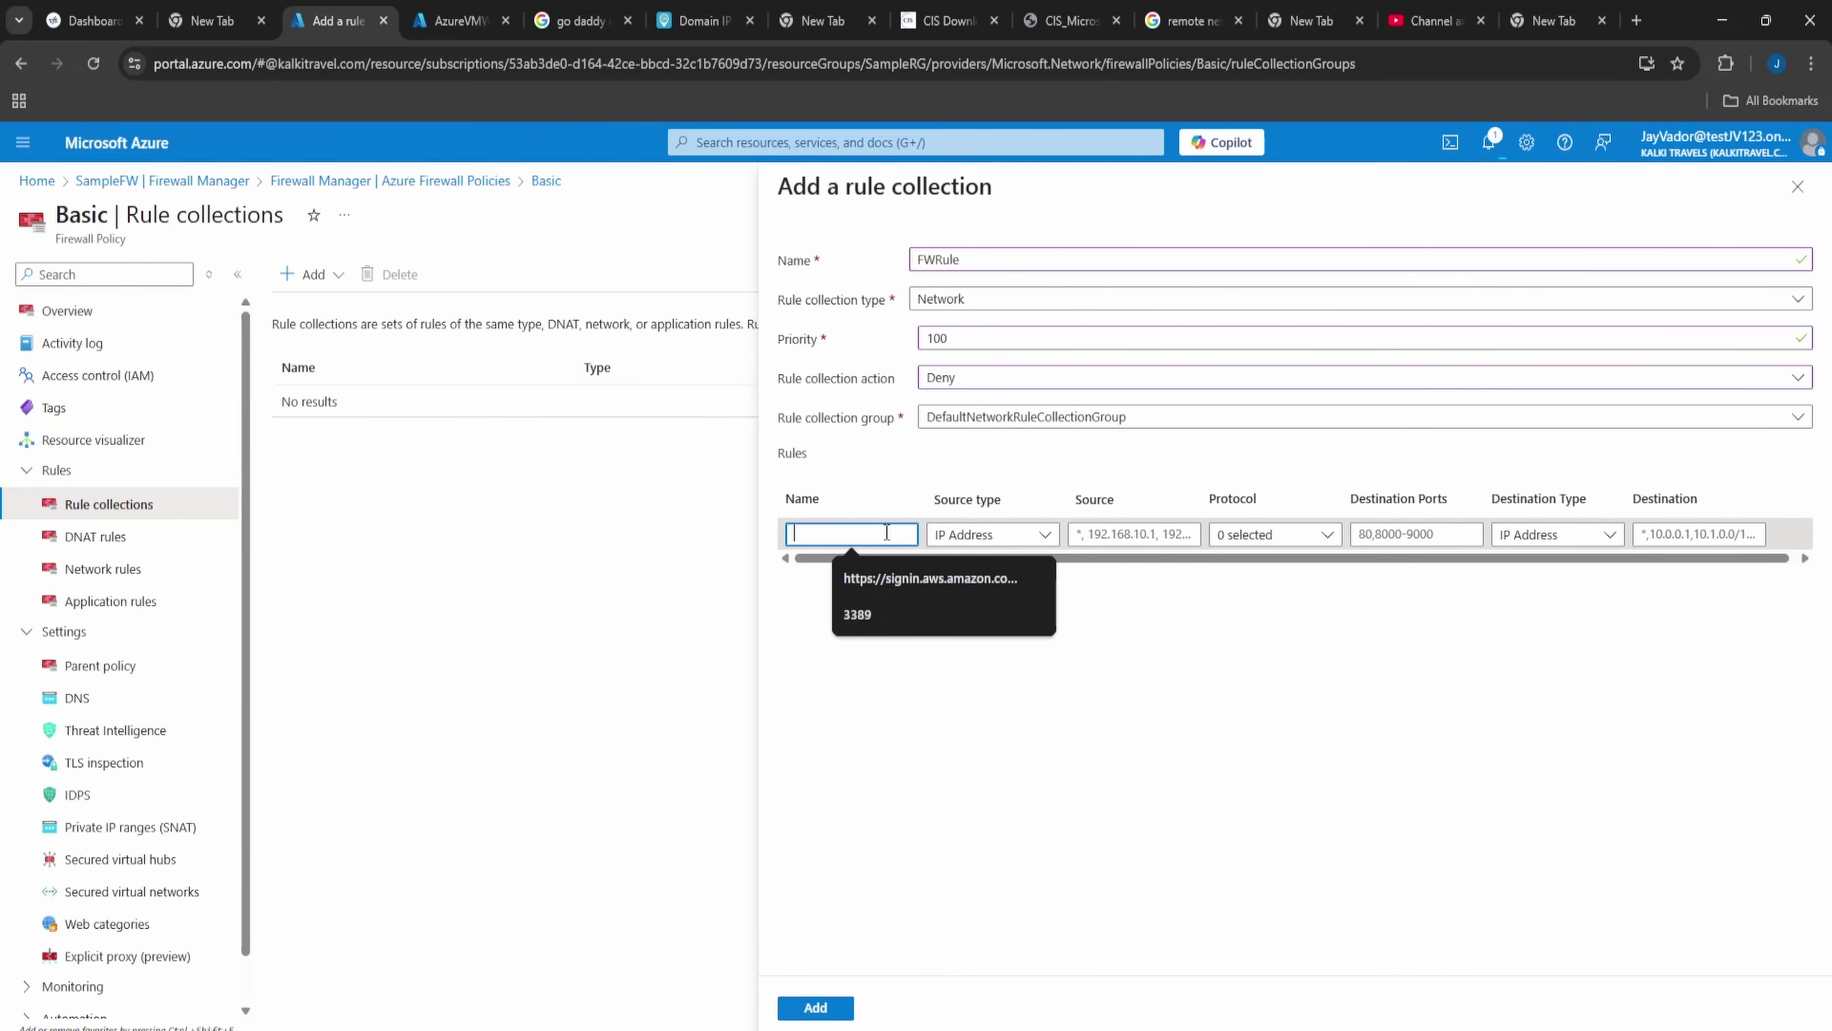
{"action": "type", "text": "deny"}
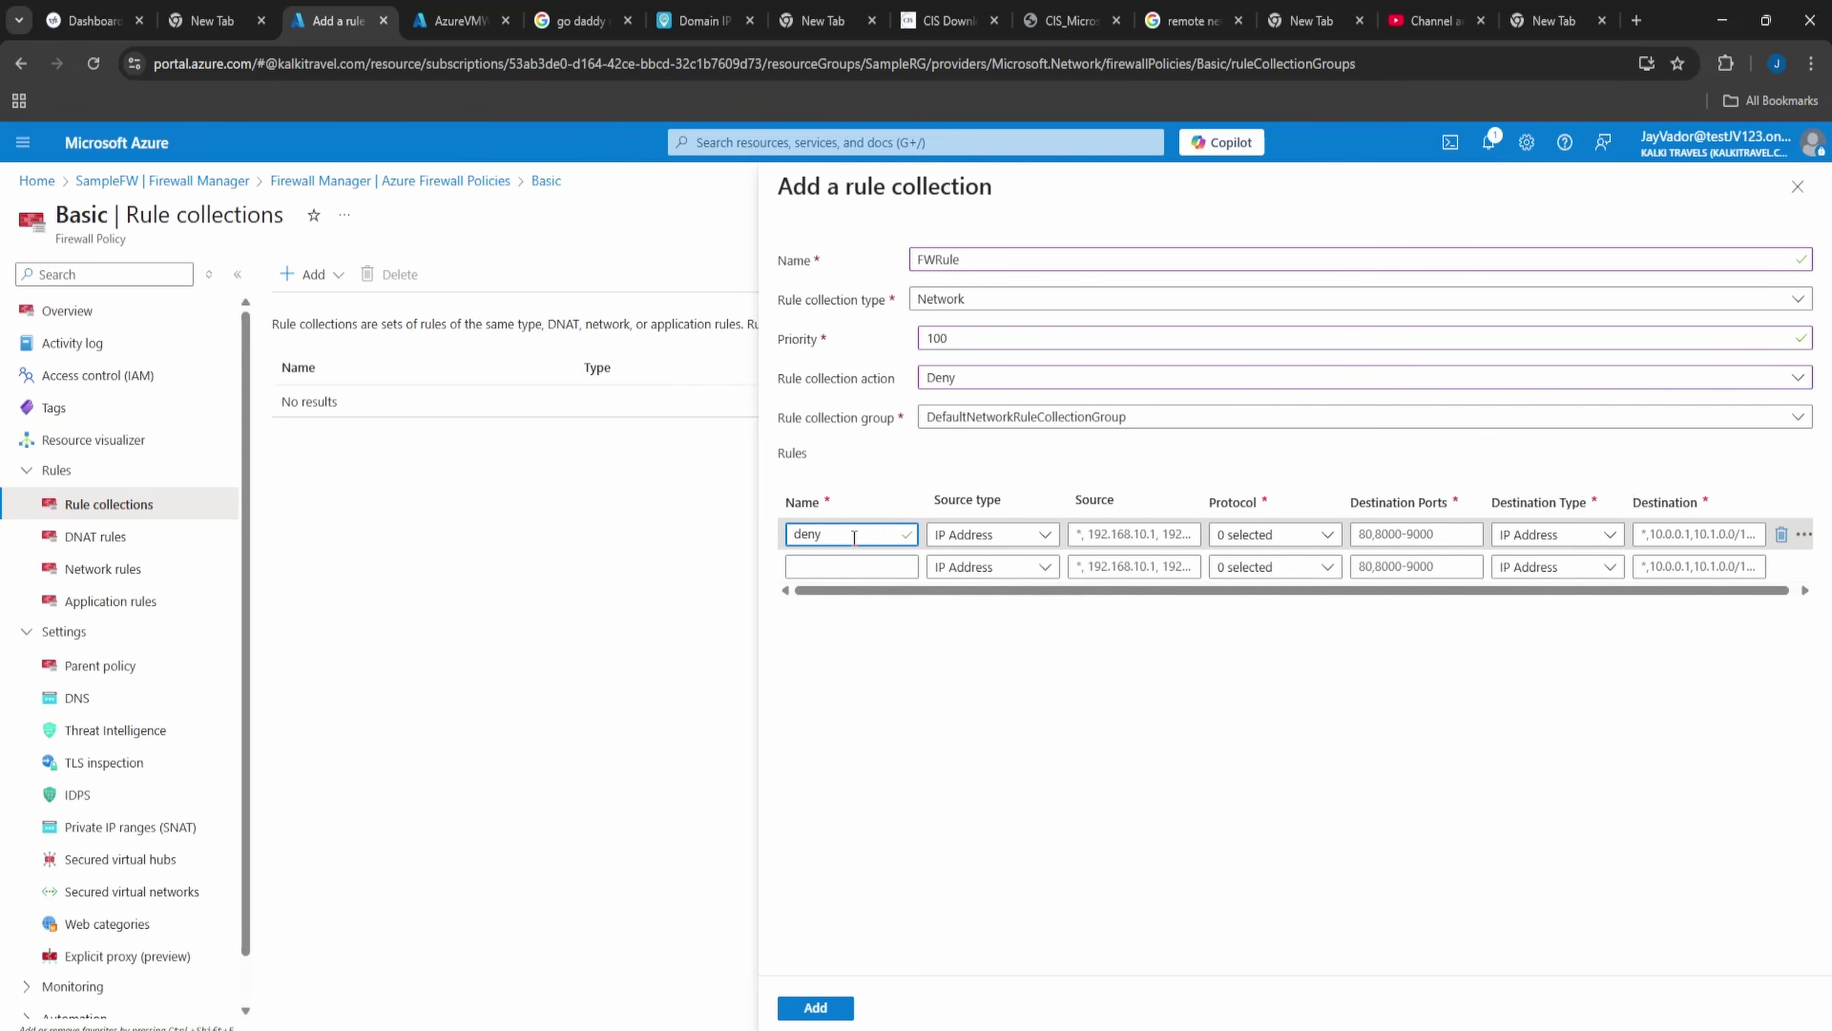
{"action": "left_click", "coordinate": [1129, 536]}
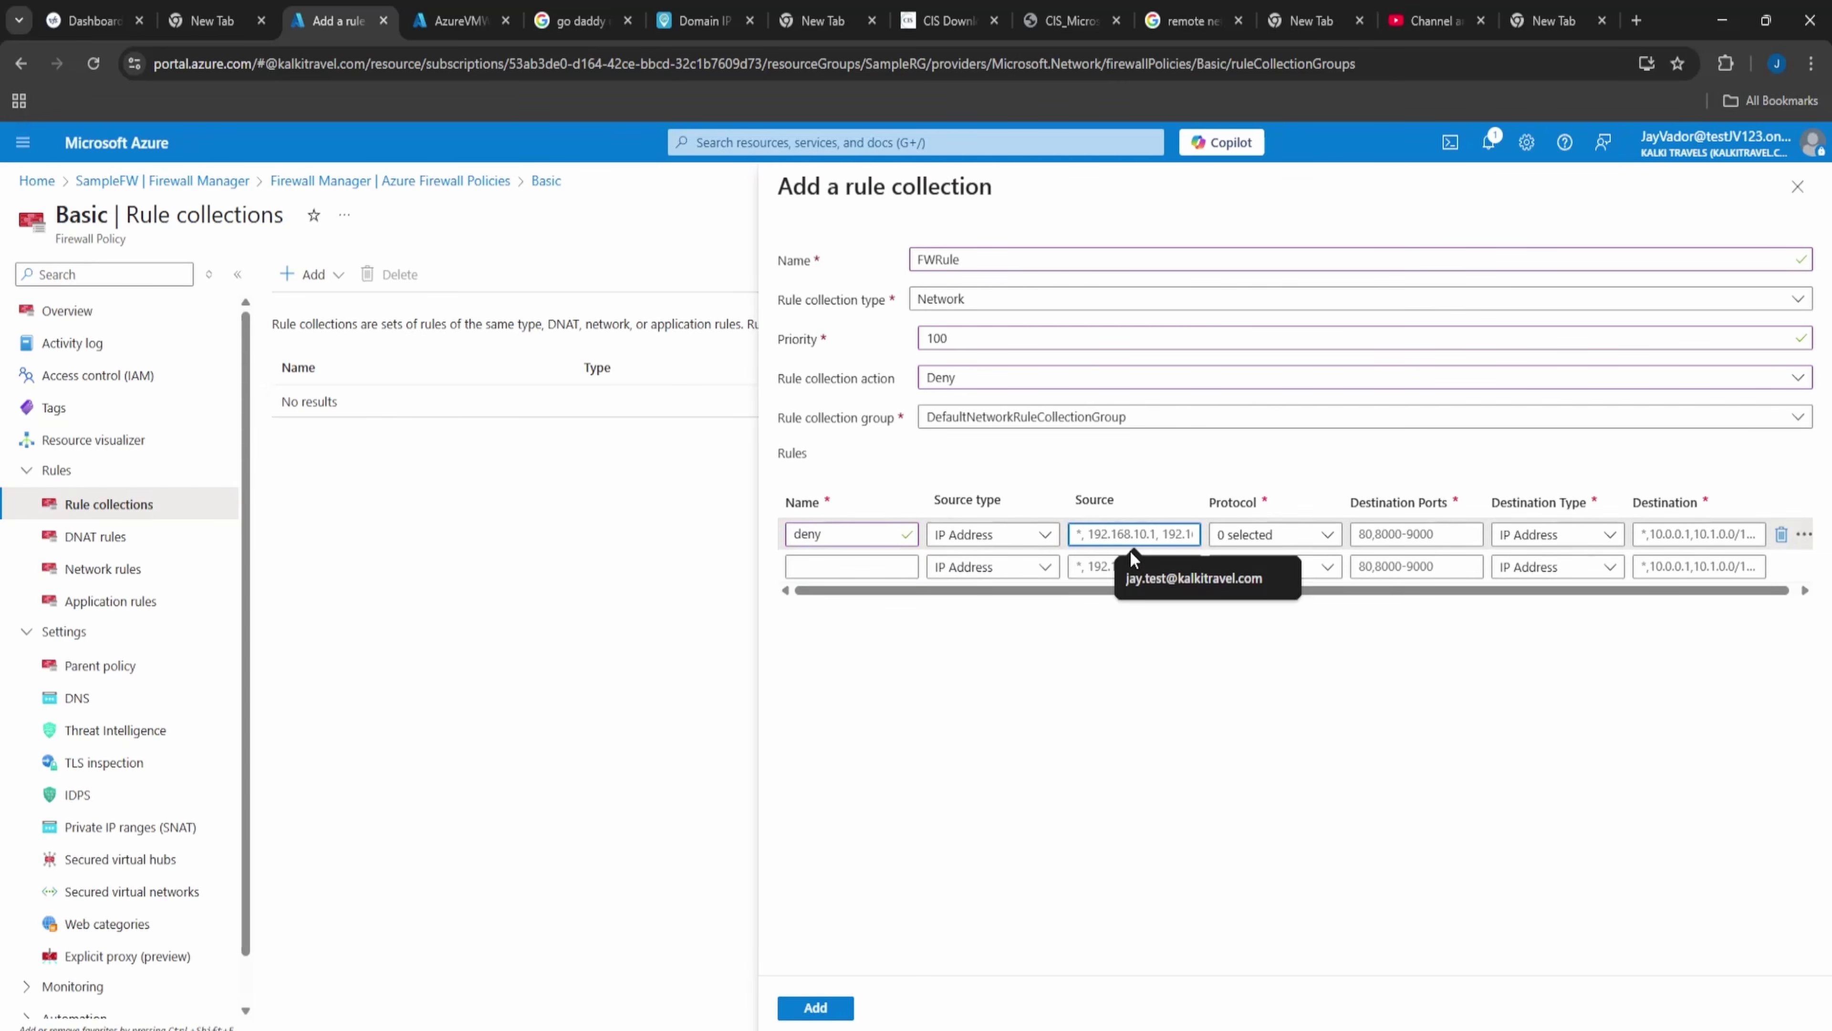
{"action": "type", "text": "8"}
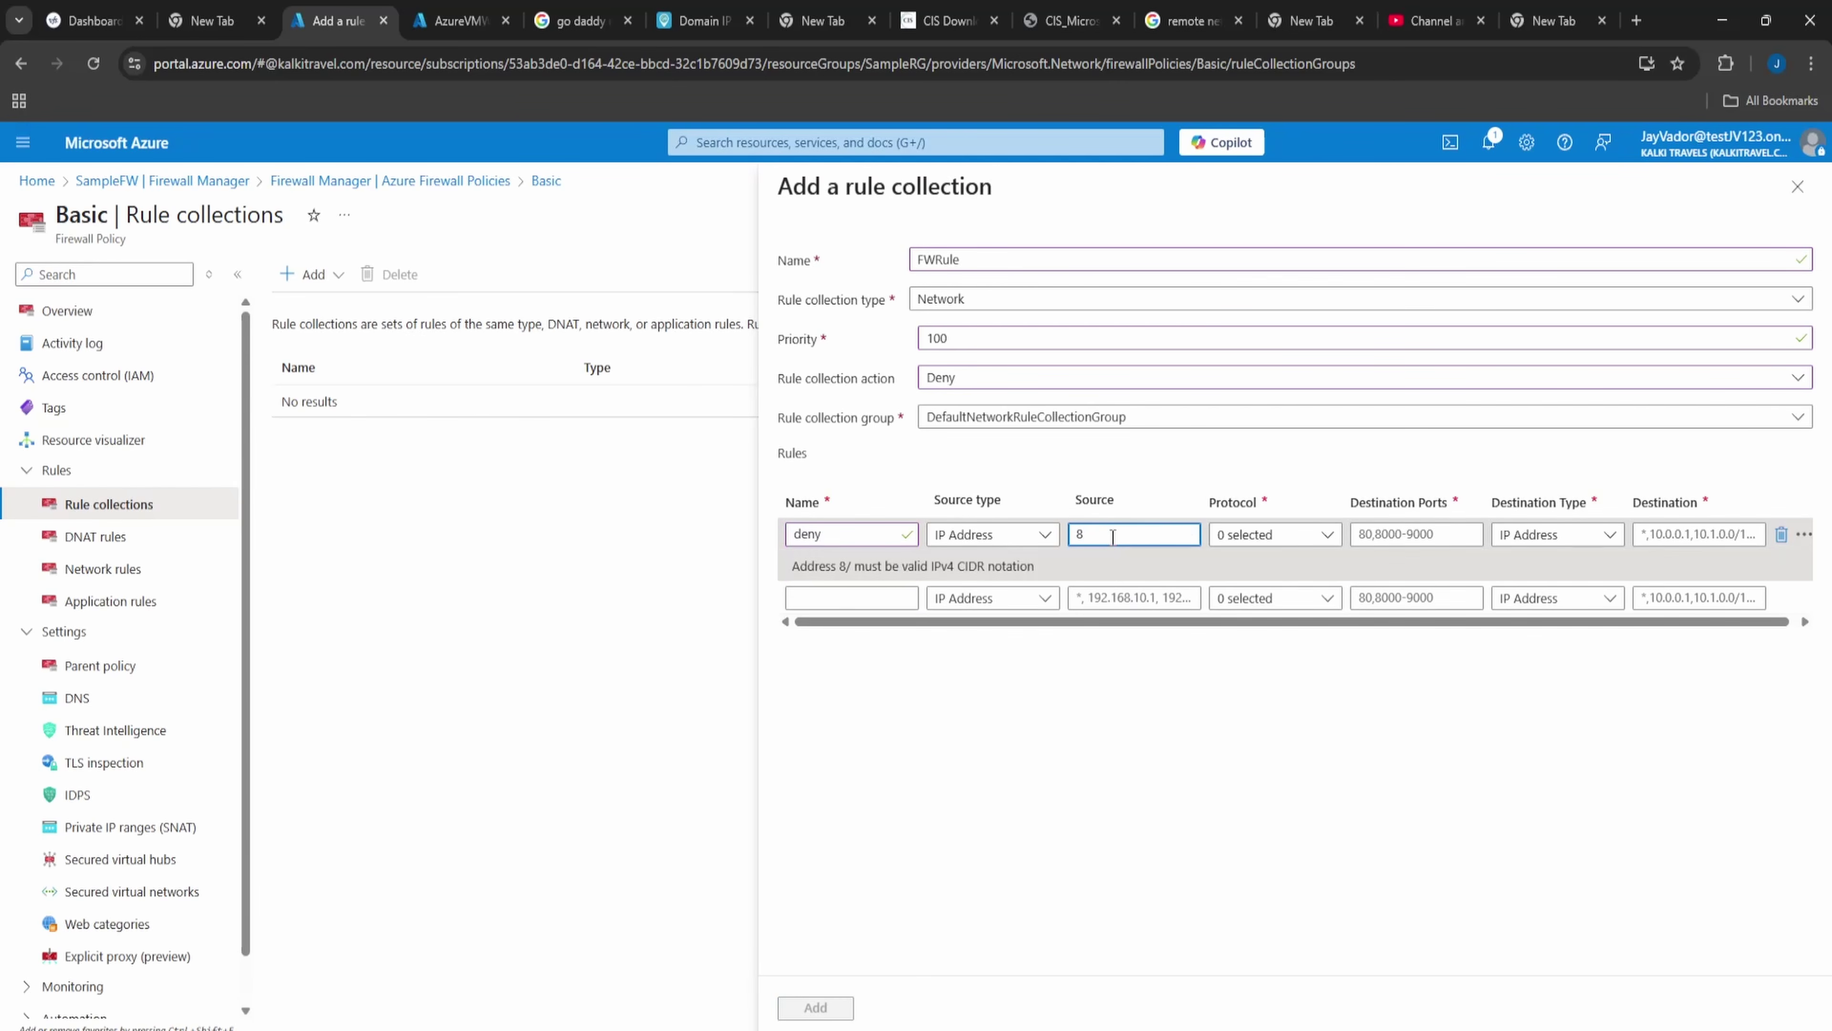
{"action": "type", "text": ".8.8.8"}
{"action": "left_click", "coordinate": [1298, 539]}
{"action": "left_click", "coordinate": [1267, 659]}
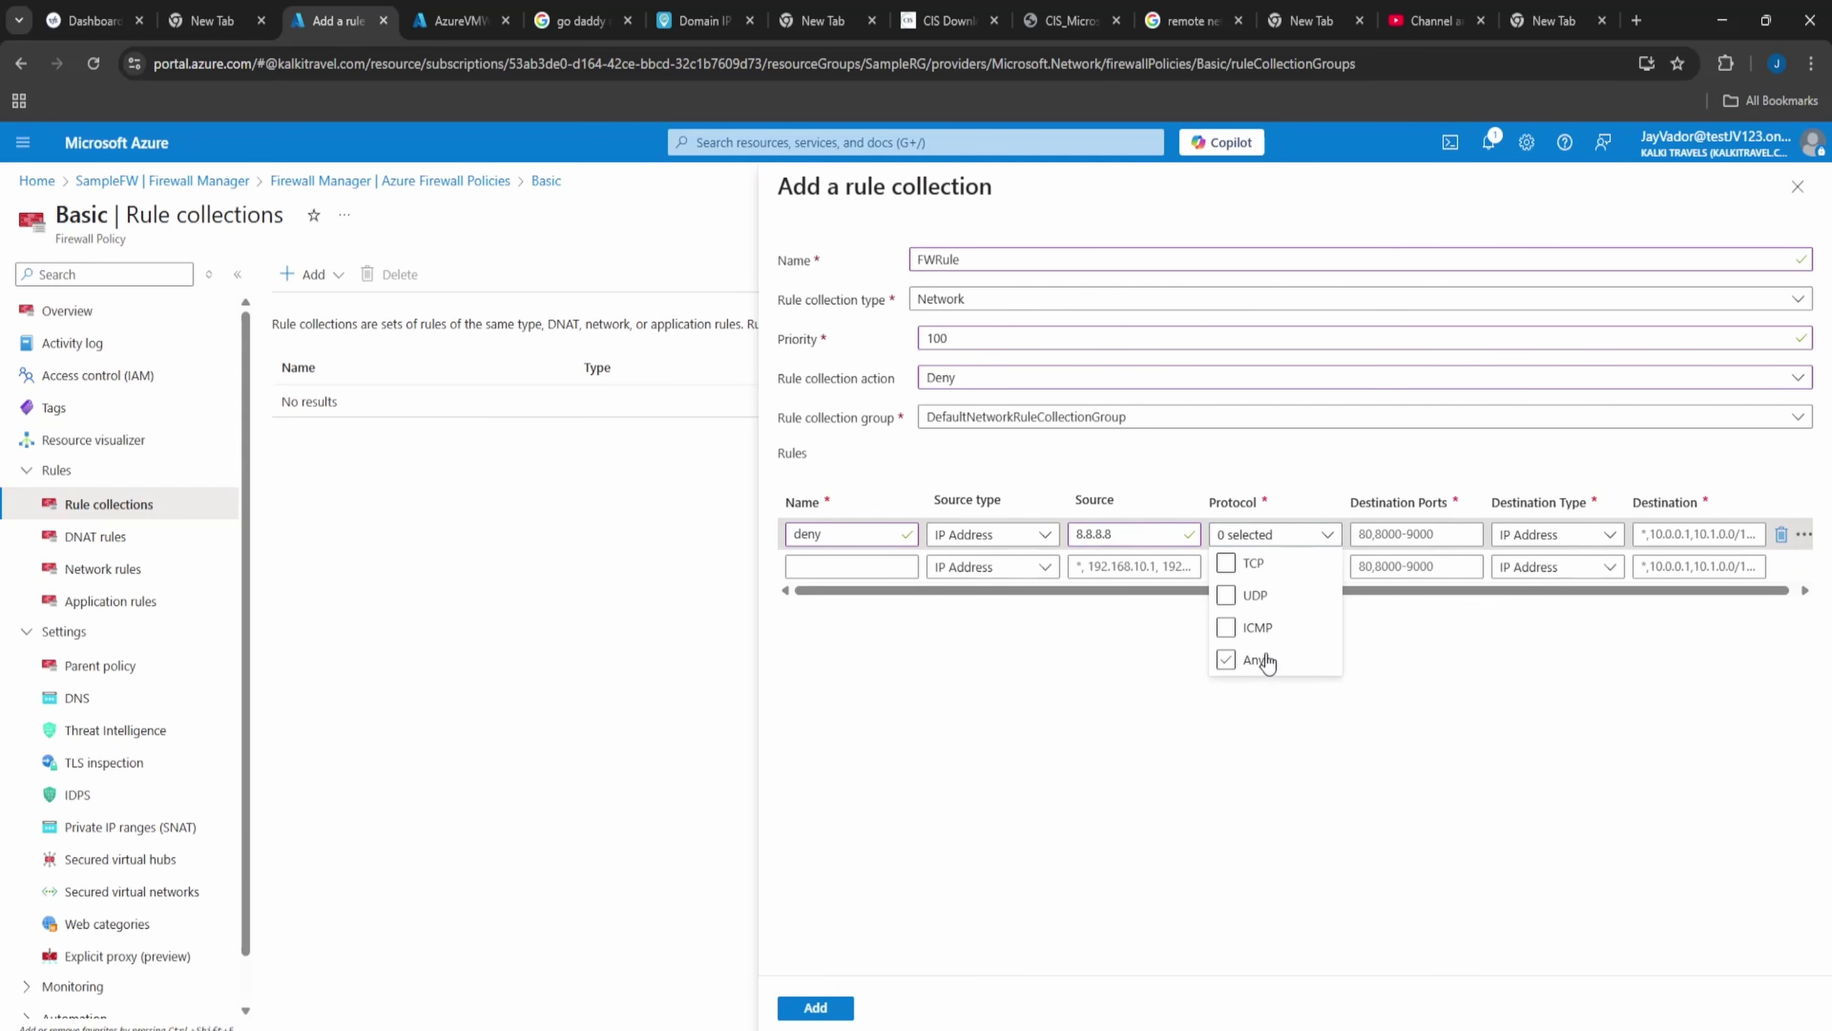
{"action": "left_click", "coordinate": [1418, 535]}
{"action": "type", "text": "*"}
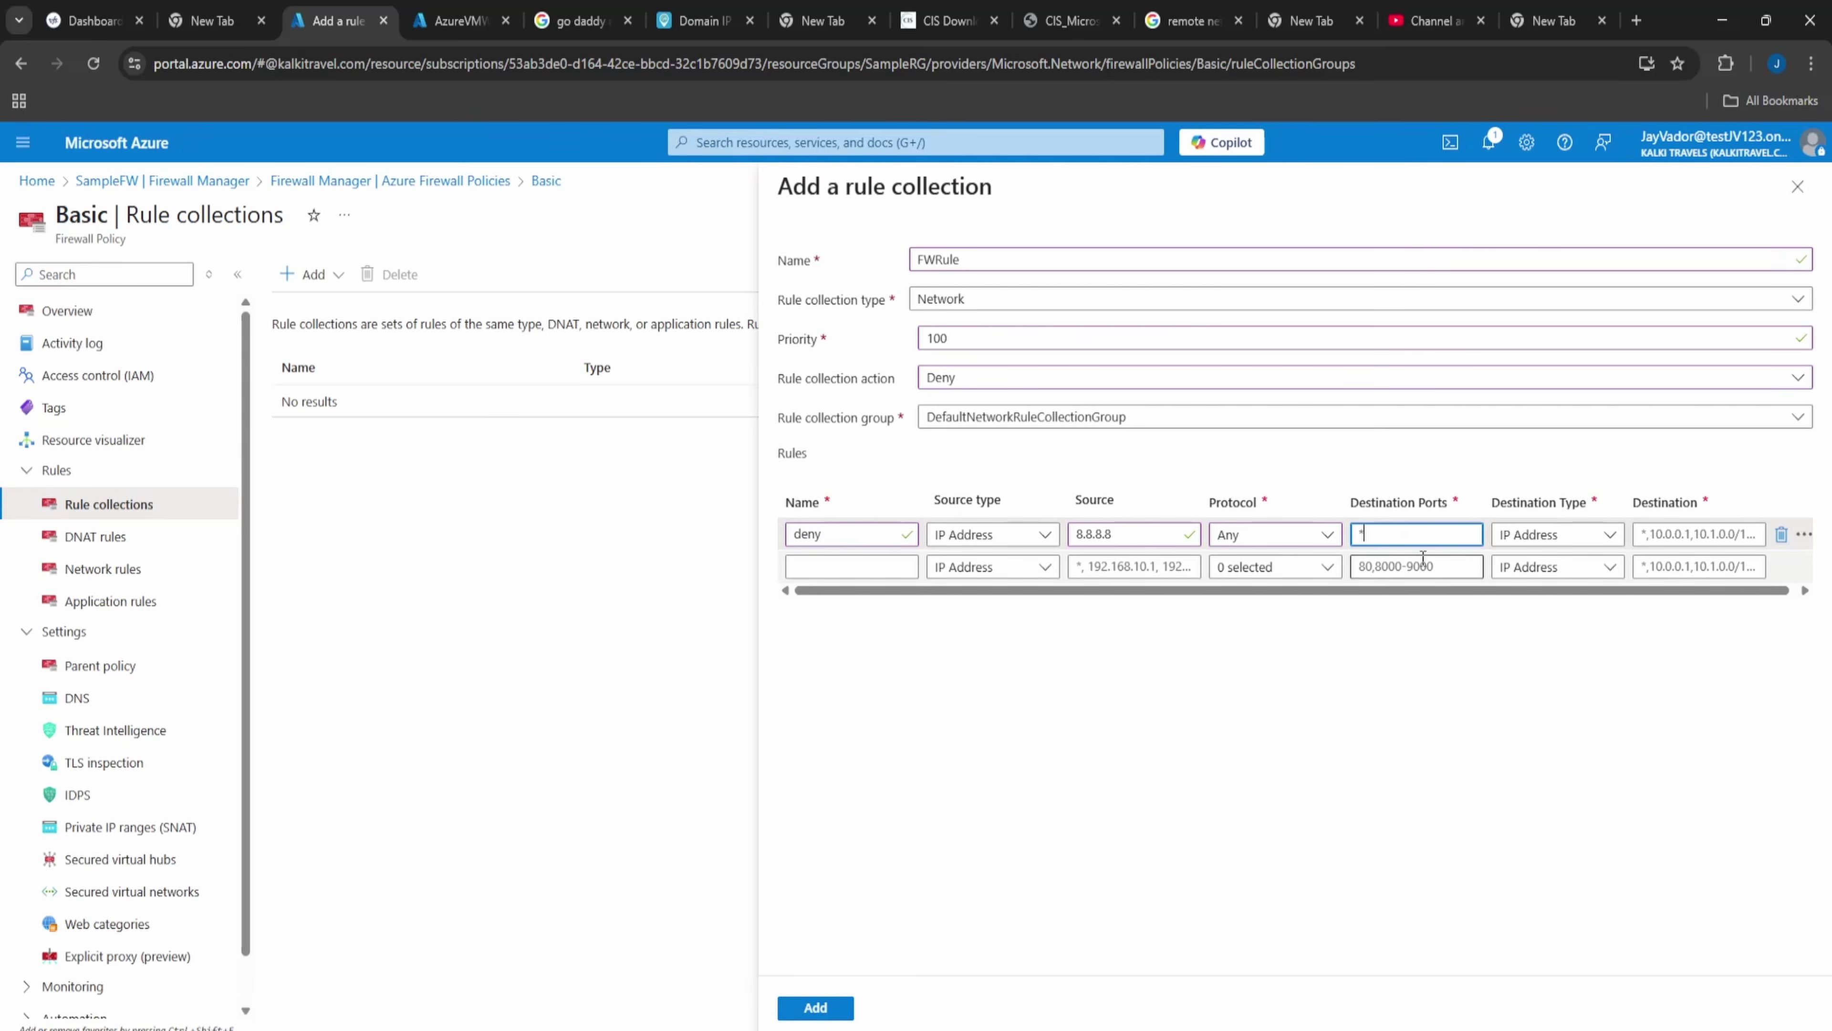
{"action": "left_click", "coordinate": [1691, 534]}
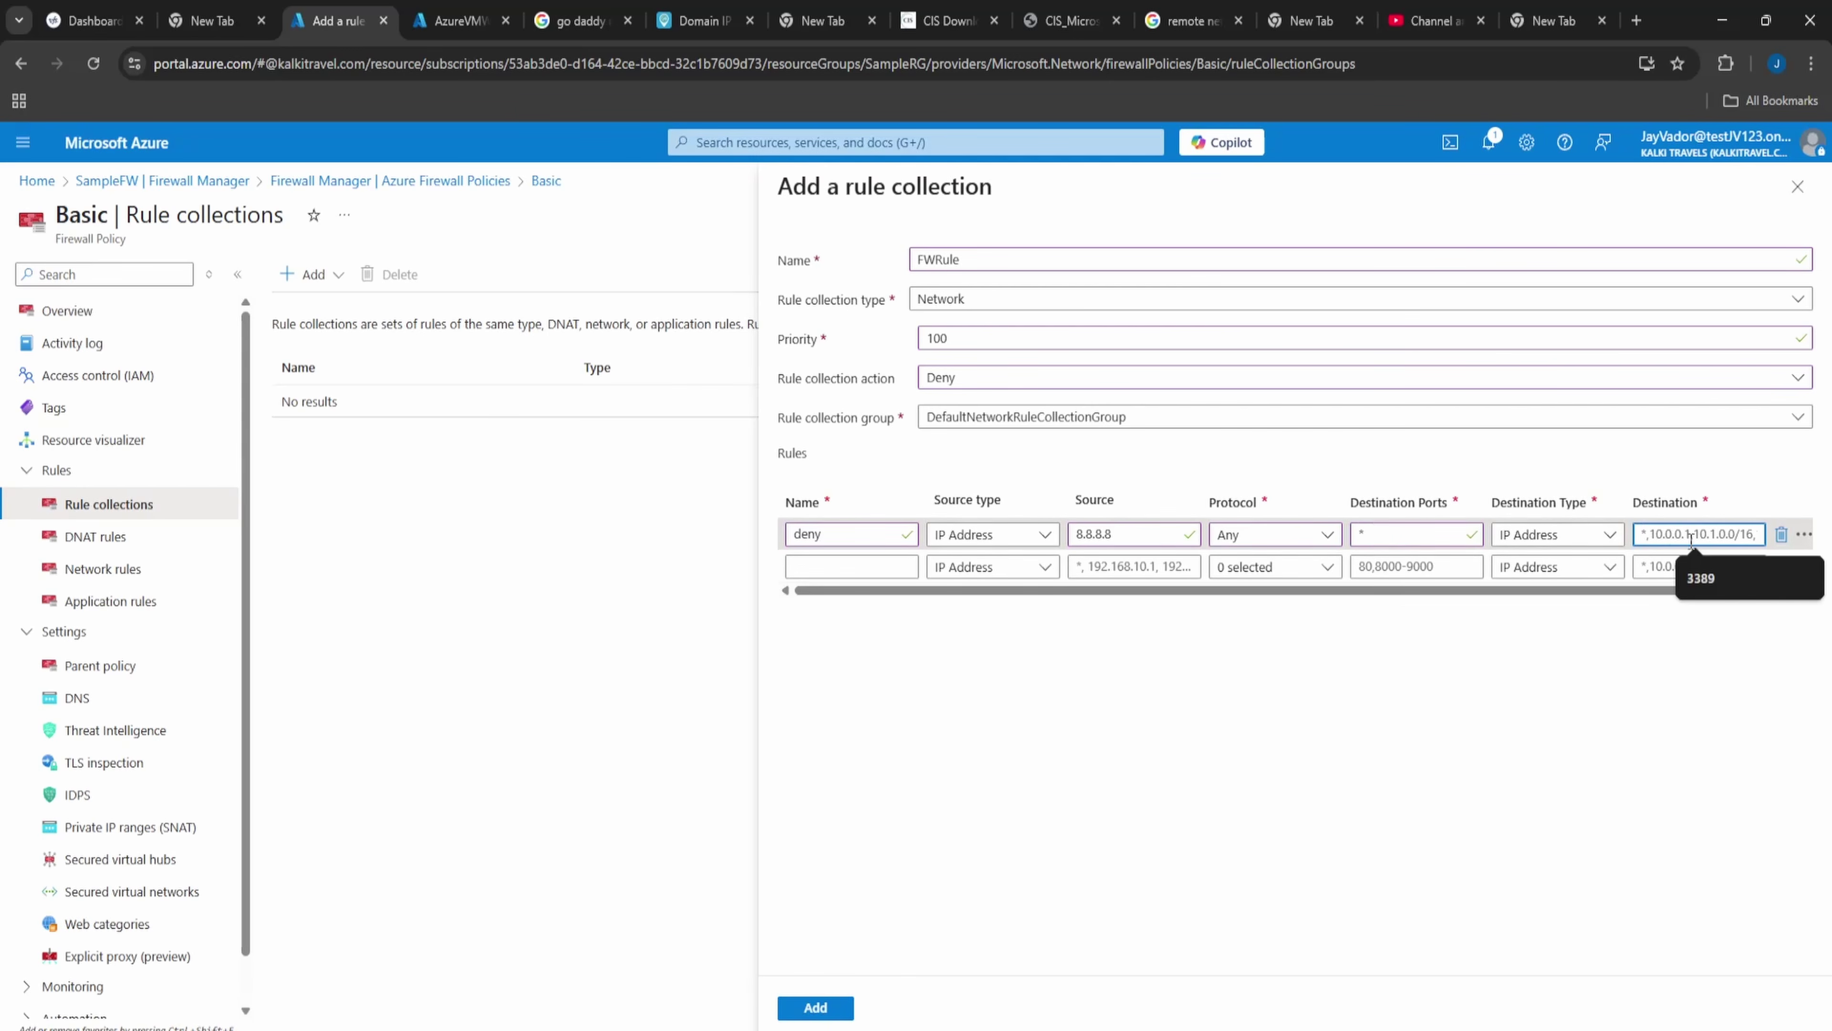
{"action": "type", "text": "*"}
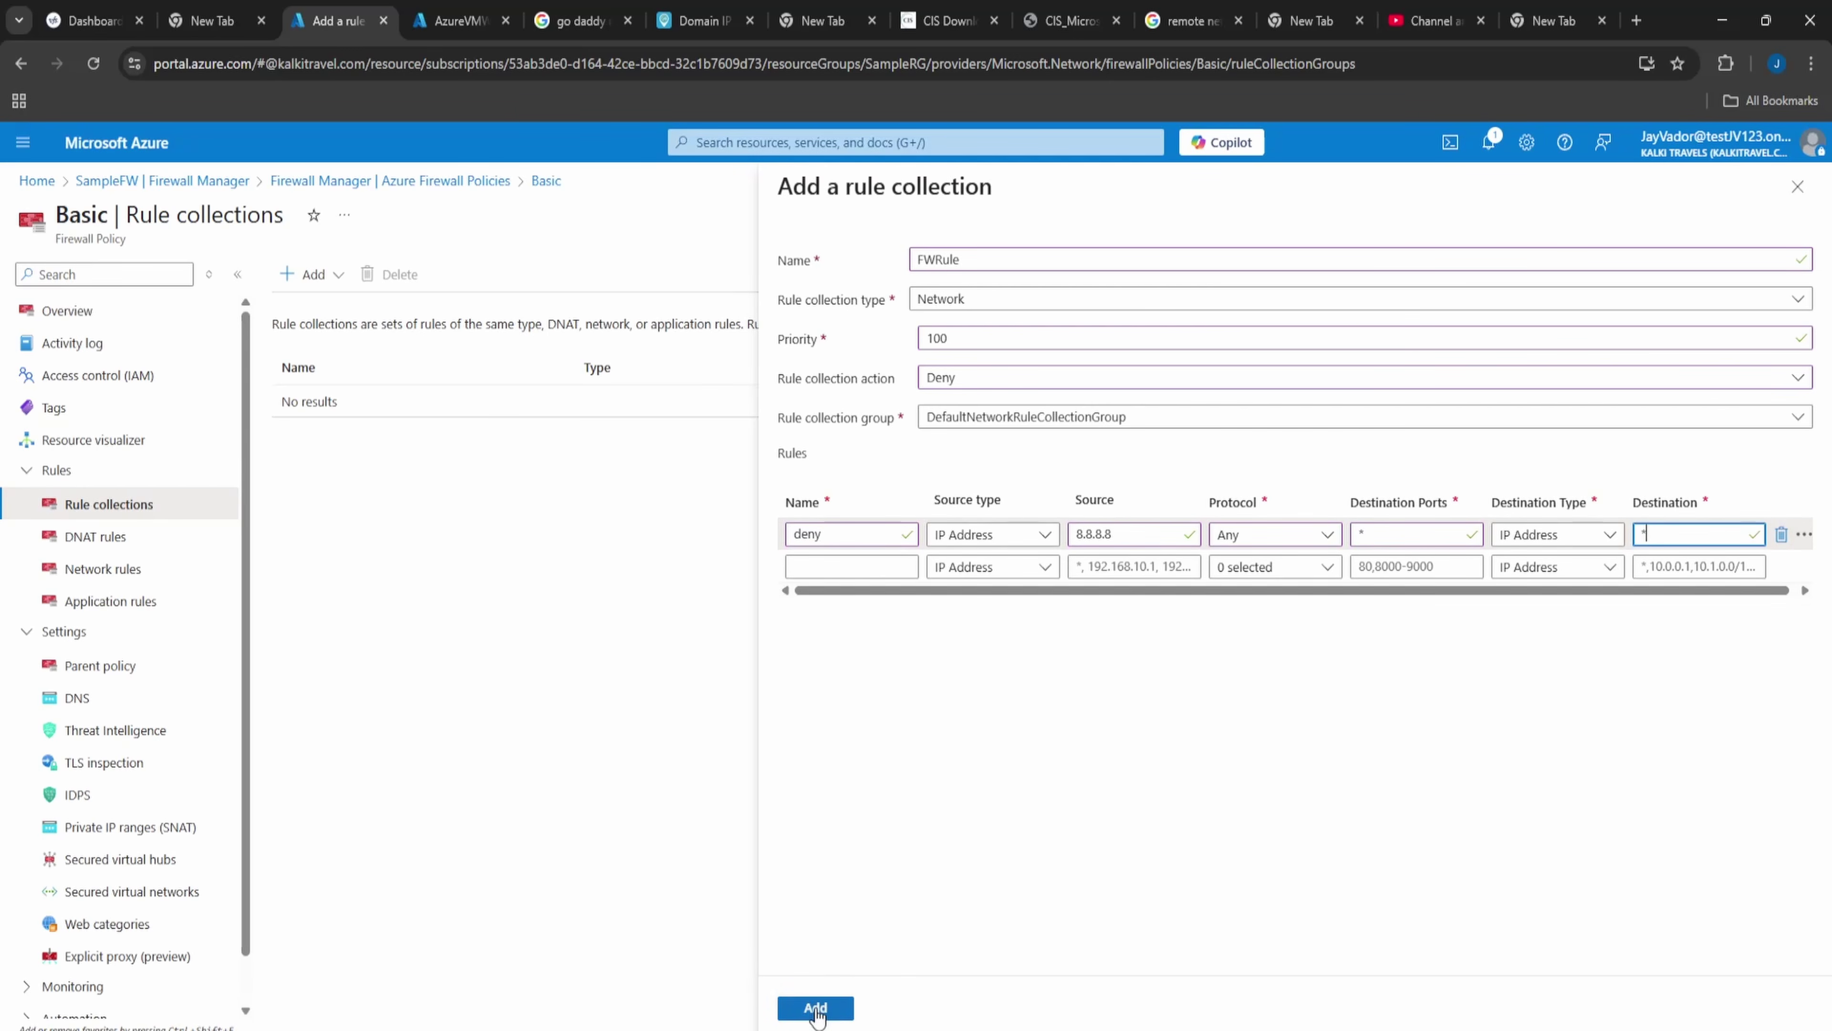
{"action": "left_click", "coordinate": [817, 1007]}
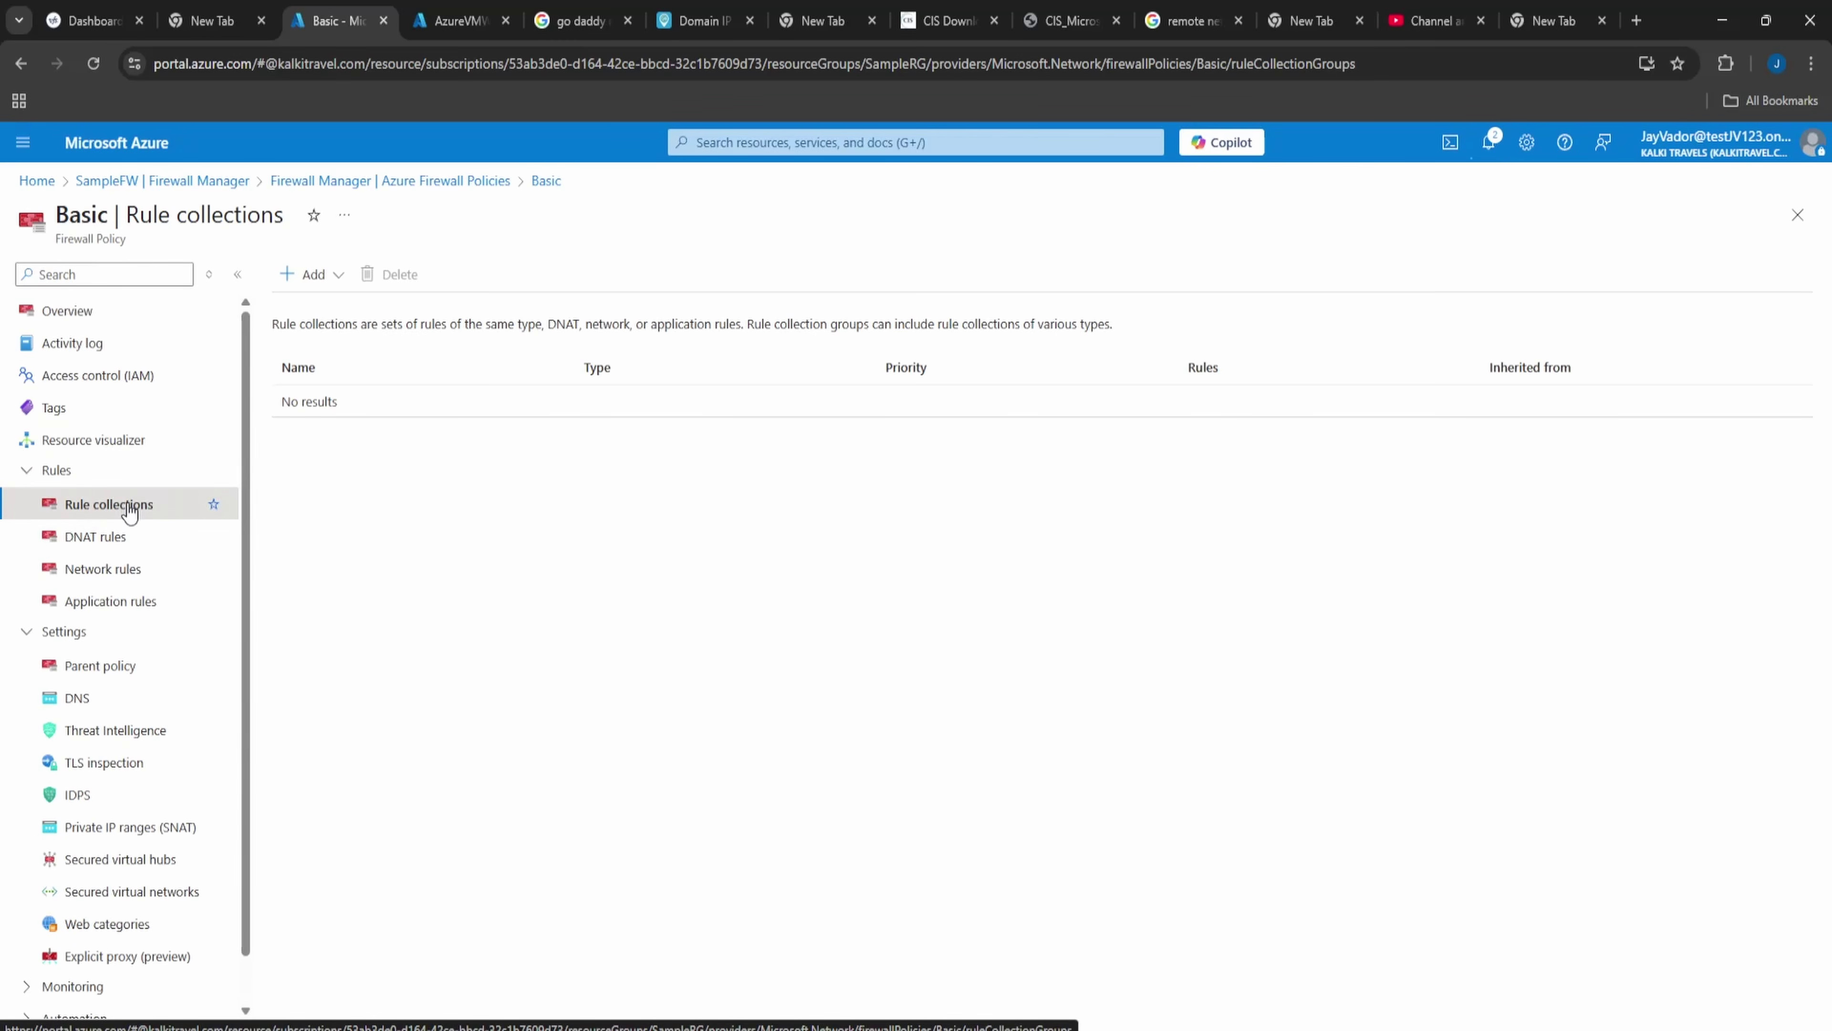
- Verify the deny rule under Network rules, then return to the firewall policies list
{"action": "left_click", "coordinate": [124, 570]}
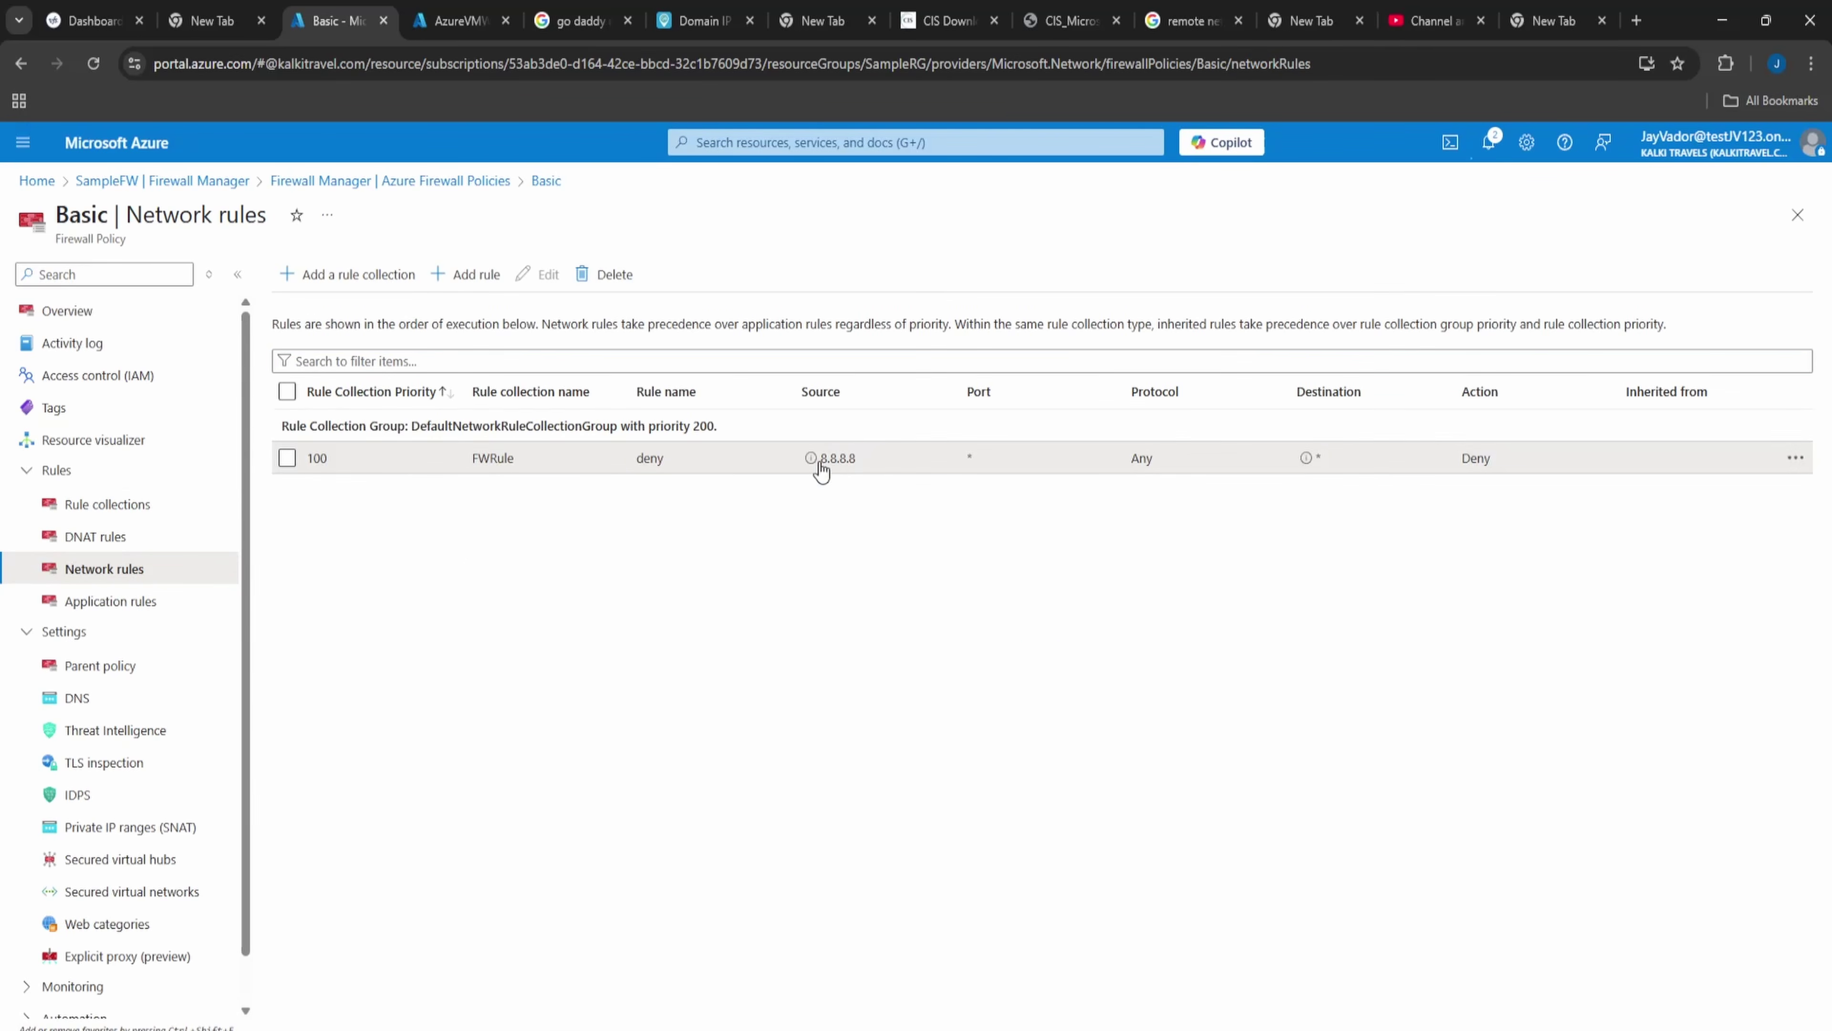
{"action": "left_click", "coordinate": [815, 467]}
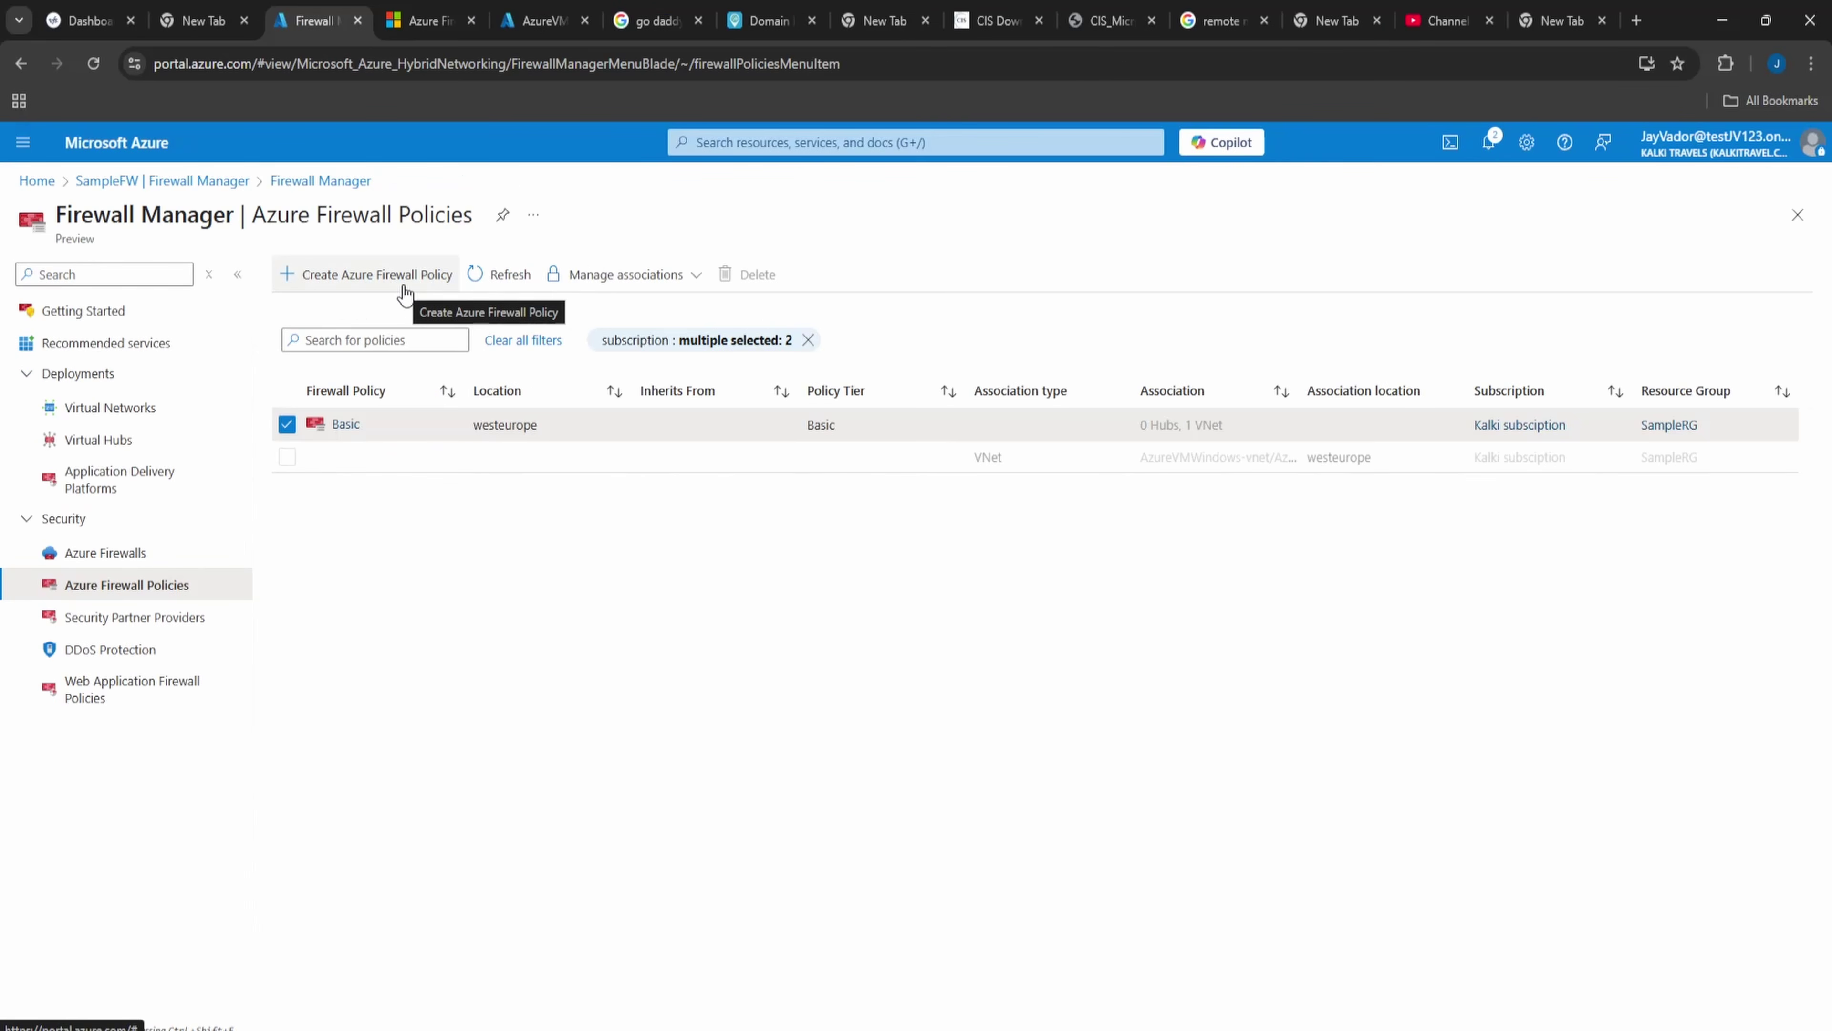
- Draft a new firewall policy named Premium with Basic as its parent policy
{"action": "left_click", "coordinate": [404, 283]}
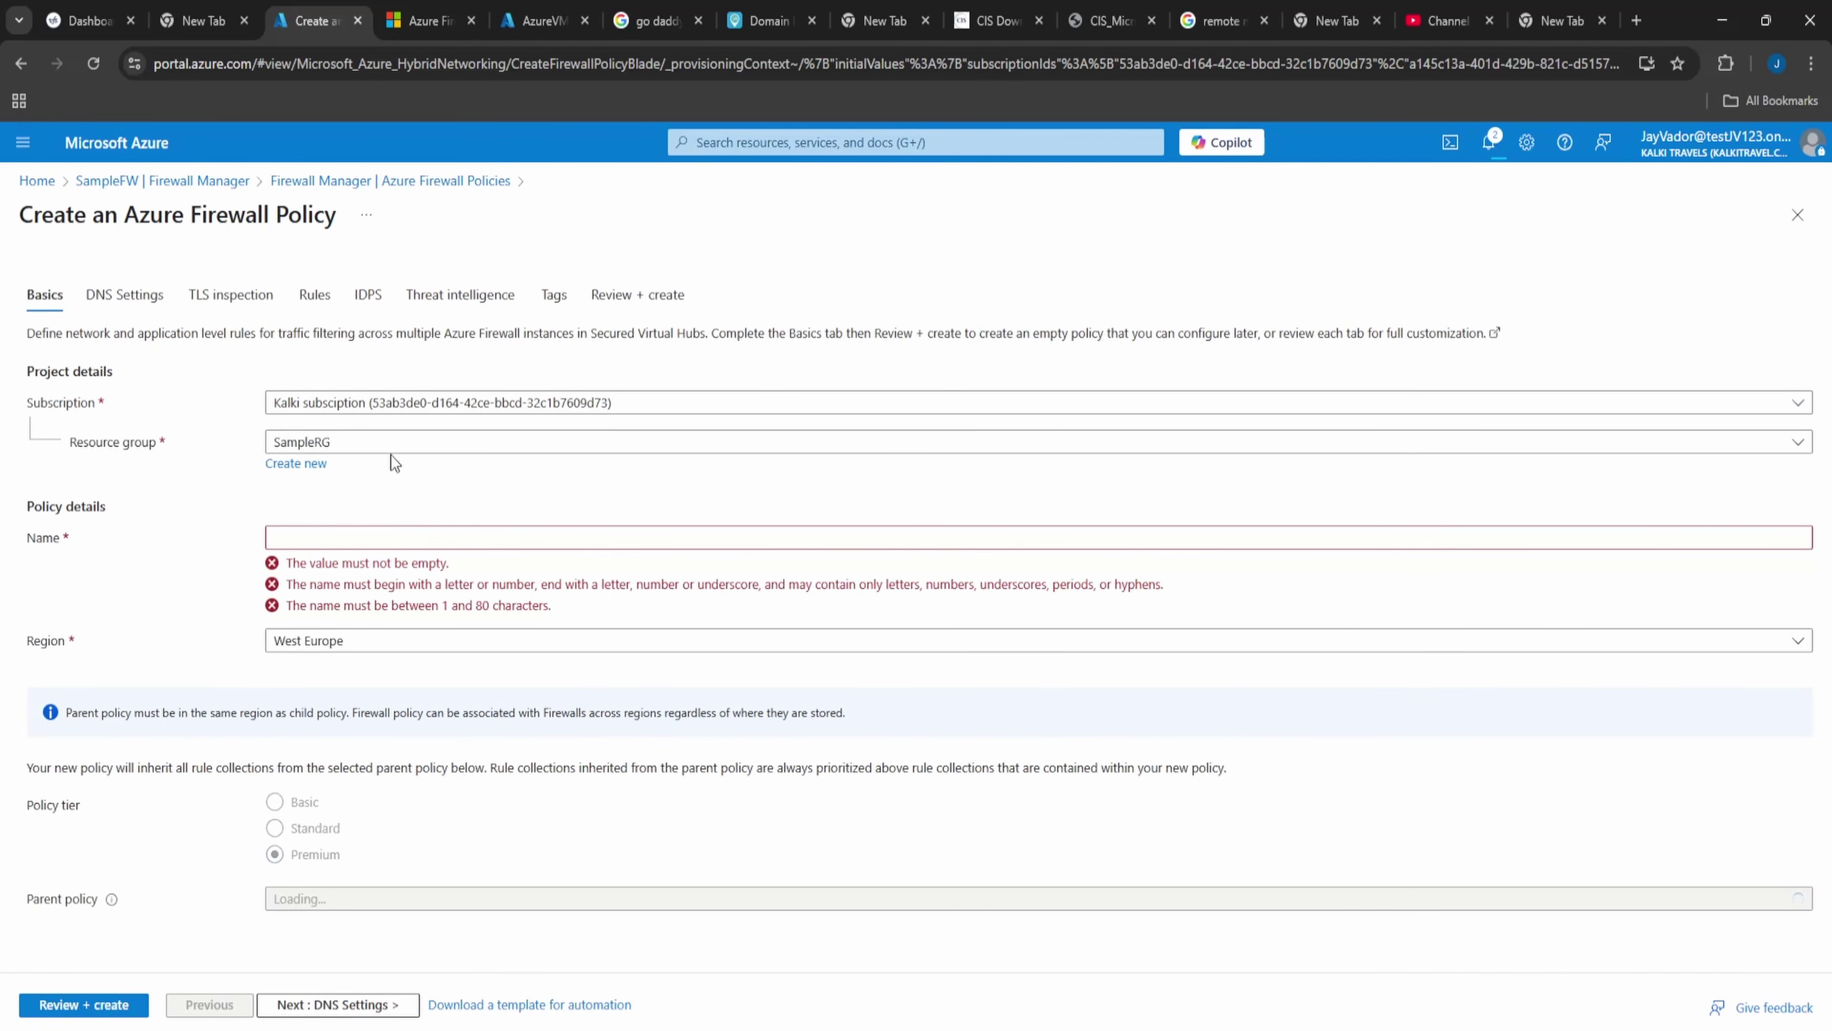
{"action": "left_click", "coordinate": [389, 533]}
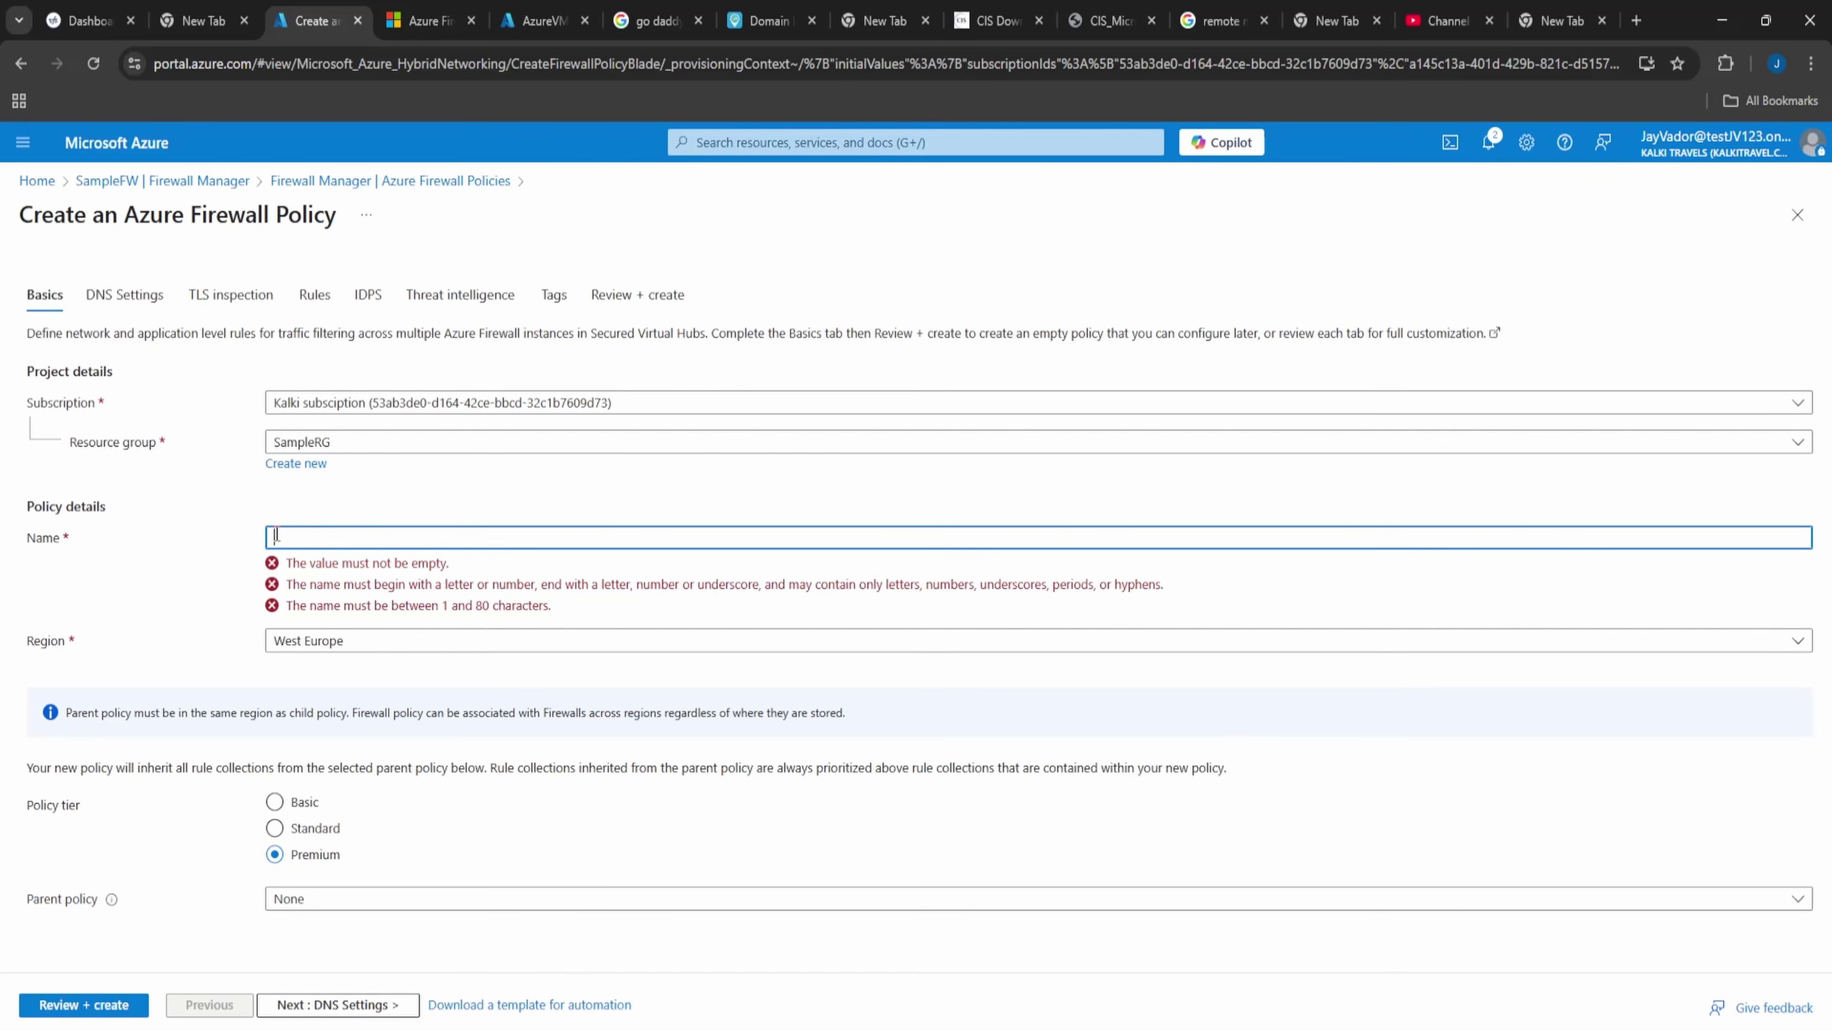
{"action": "type", "text": "emium"}
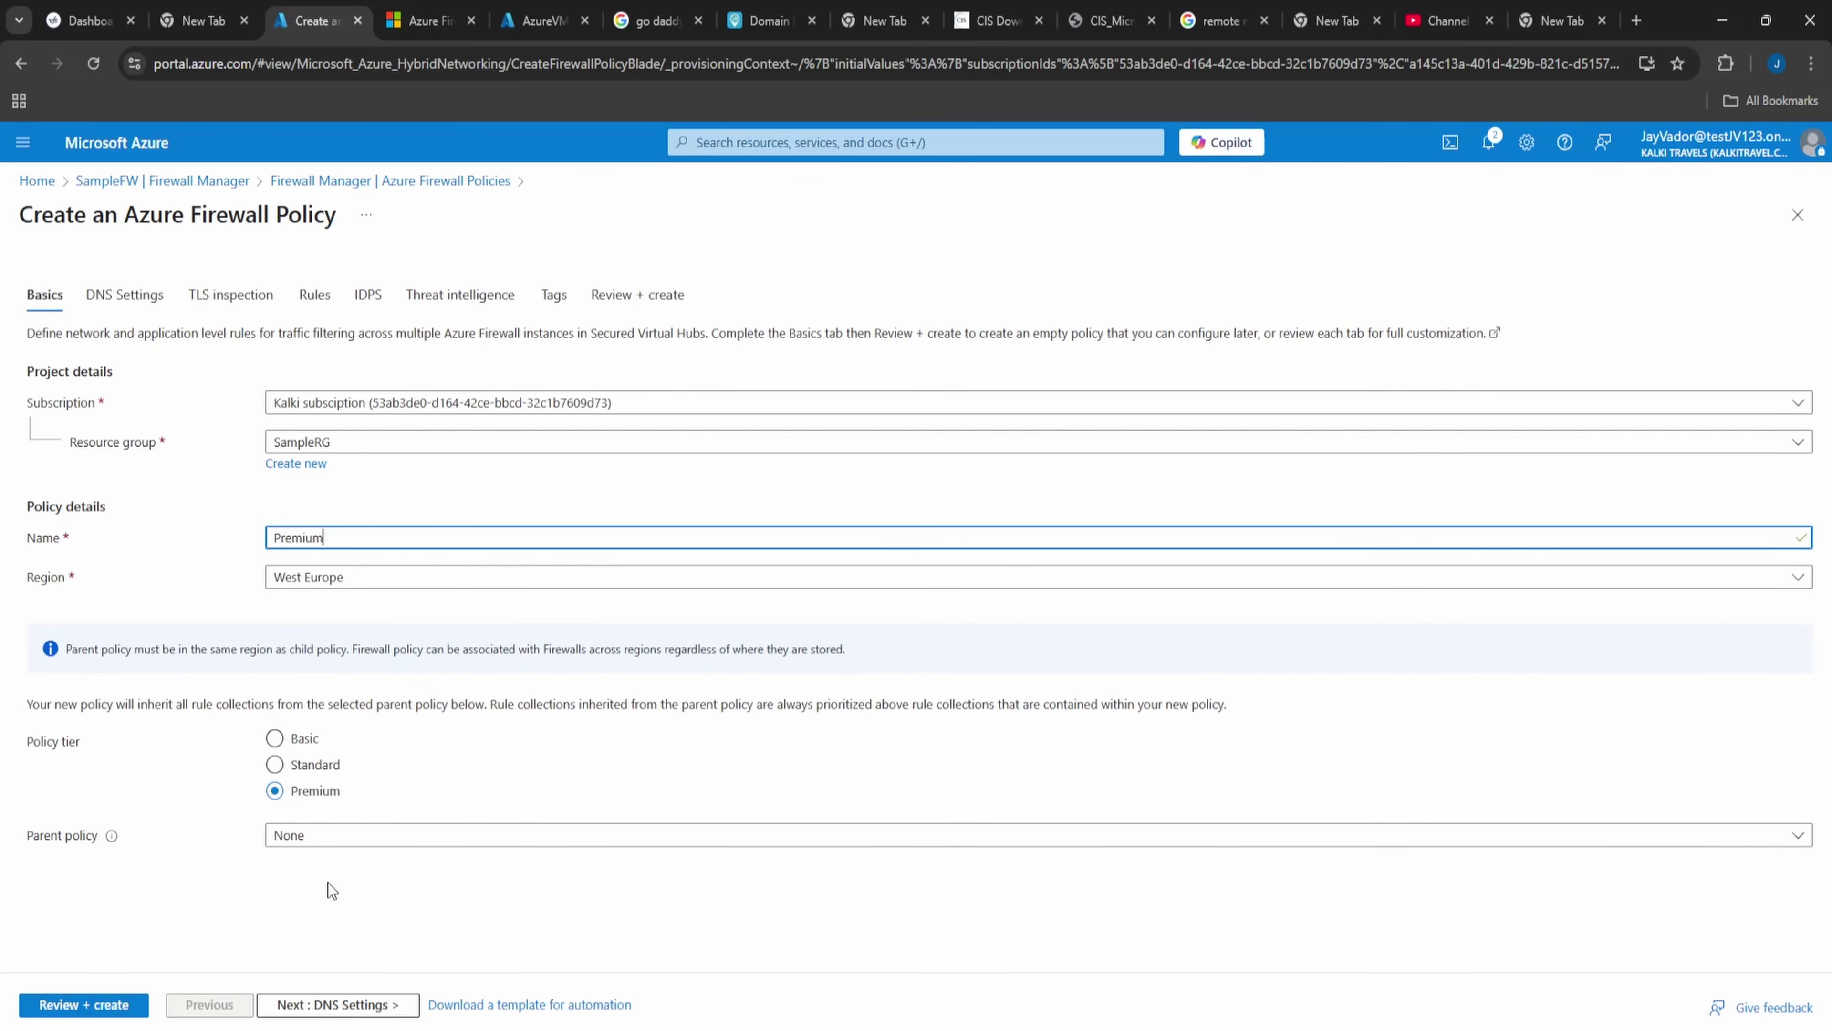
{"action": "left_click", "coordinate": [328, 839]}
{"action": "left_click", "coordinate": [328, 839]}
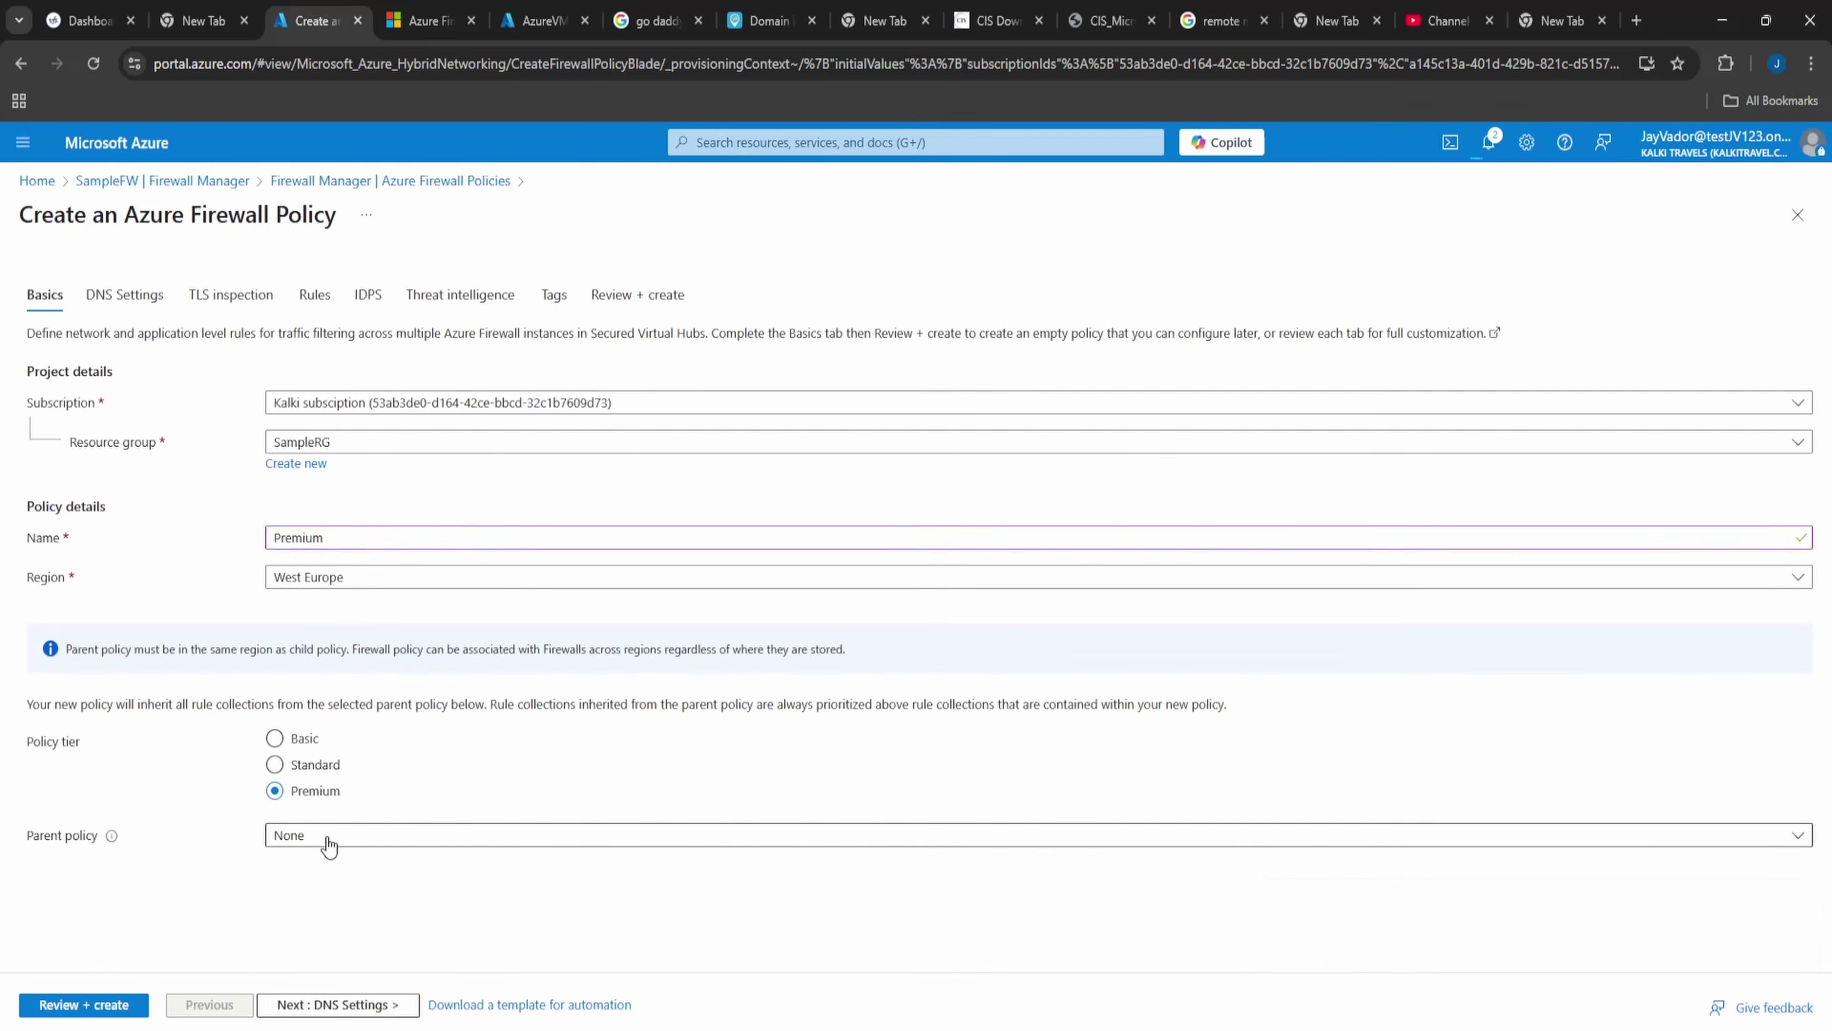
{"action": "left_click", "coordinate": [376, 837]}
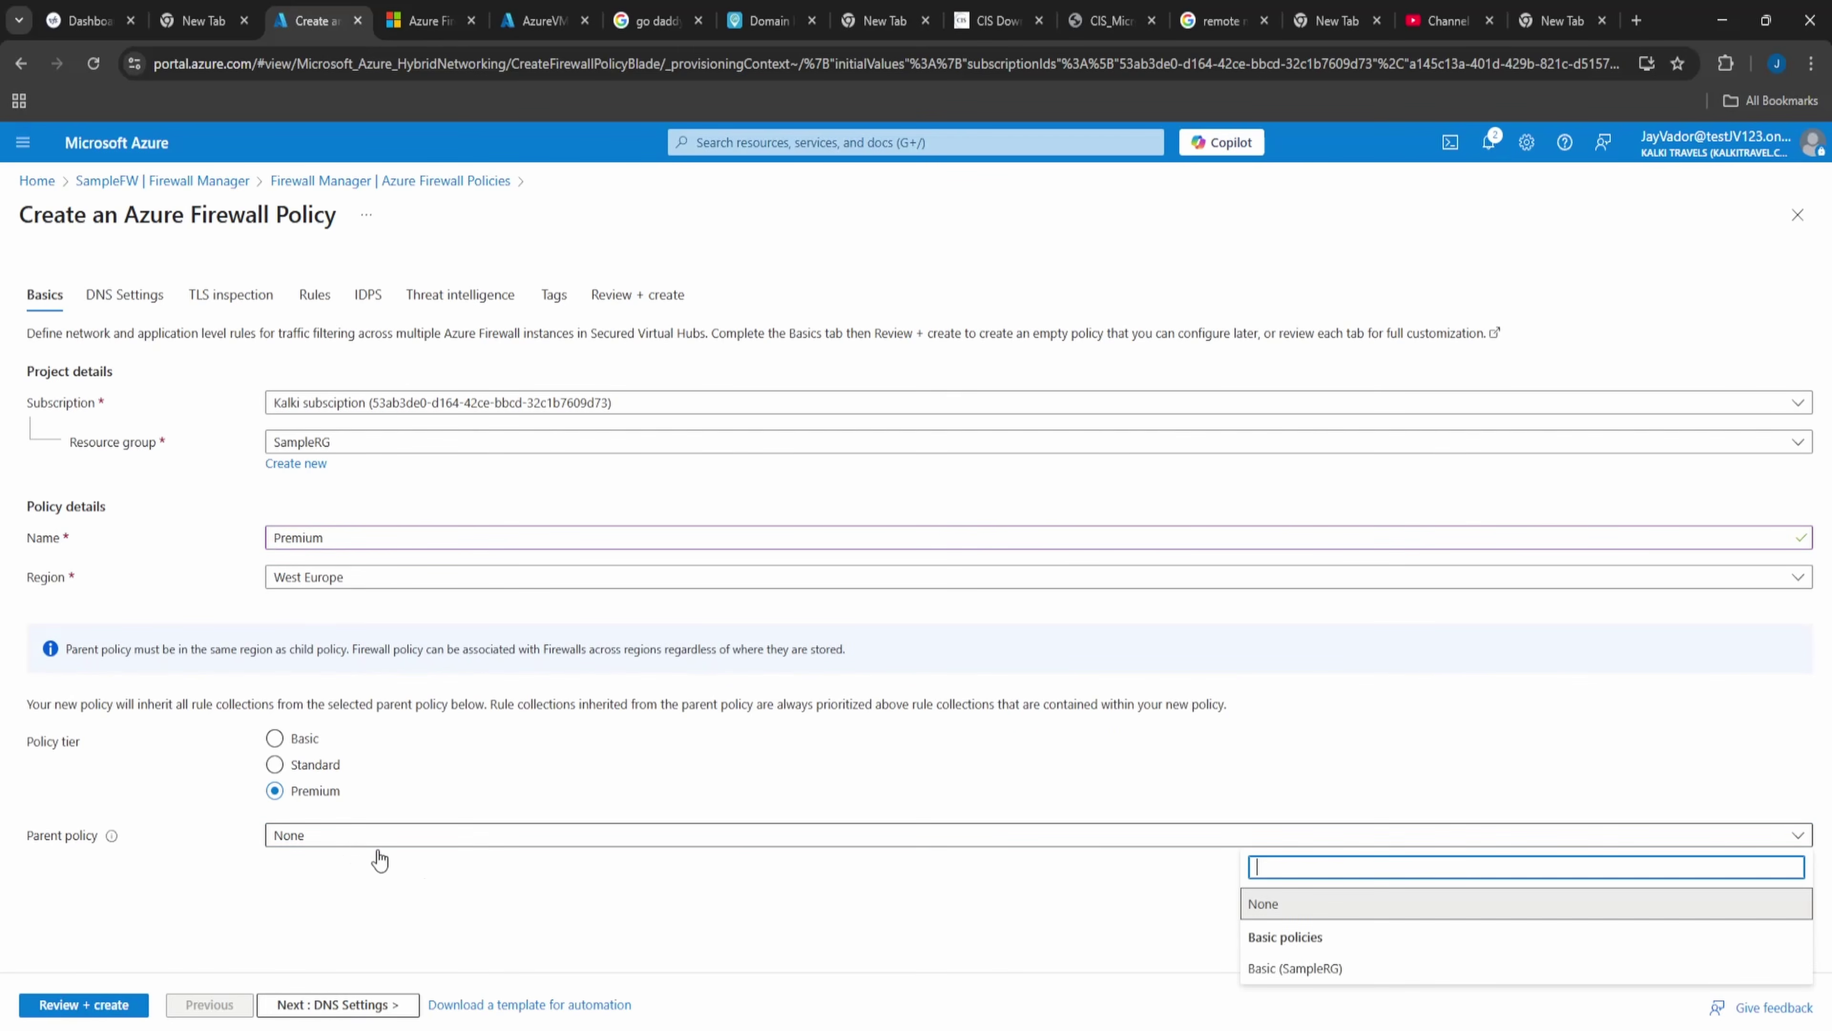
{"action": "left_click", "coordinate": [1477, 969]}
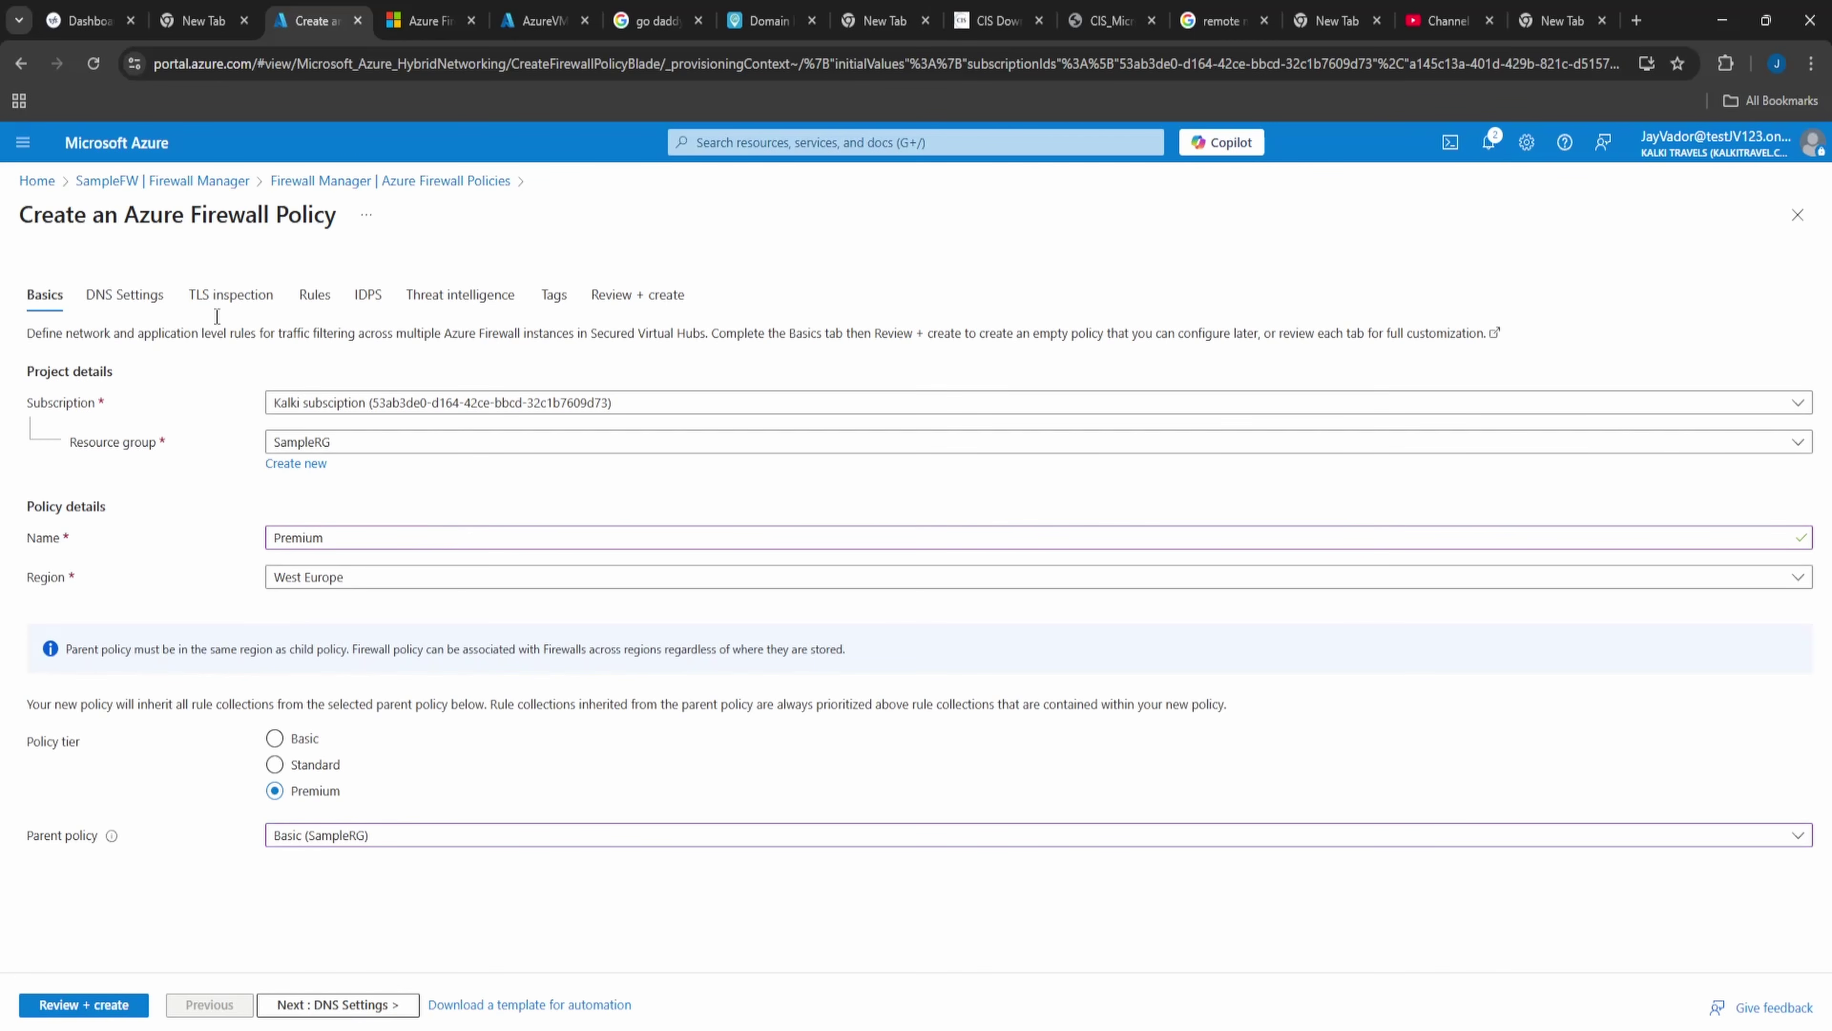
{"action": "left_click", "coordinate": [101, 294]}
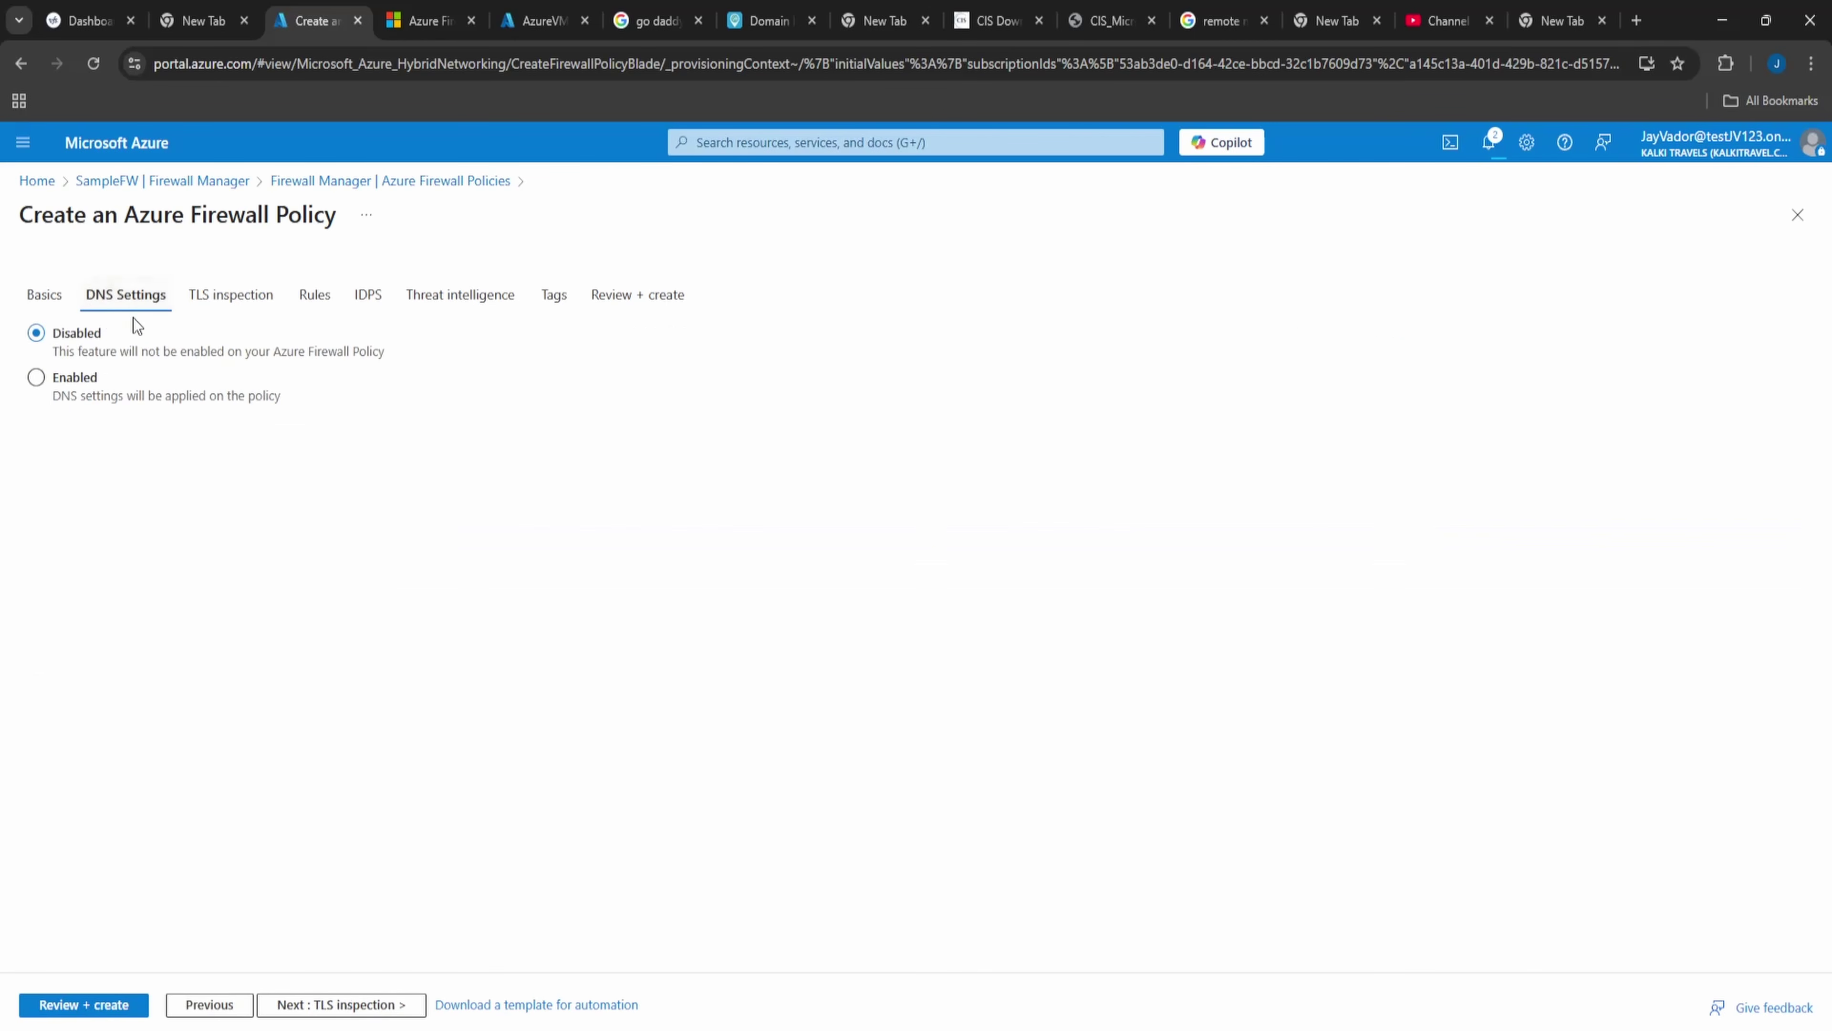
- Leave the Premium policy's DNS settings Disabled and continue past TLS inspection to Rules
{"action": "left_click", "coordinate": [114, 382]}
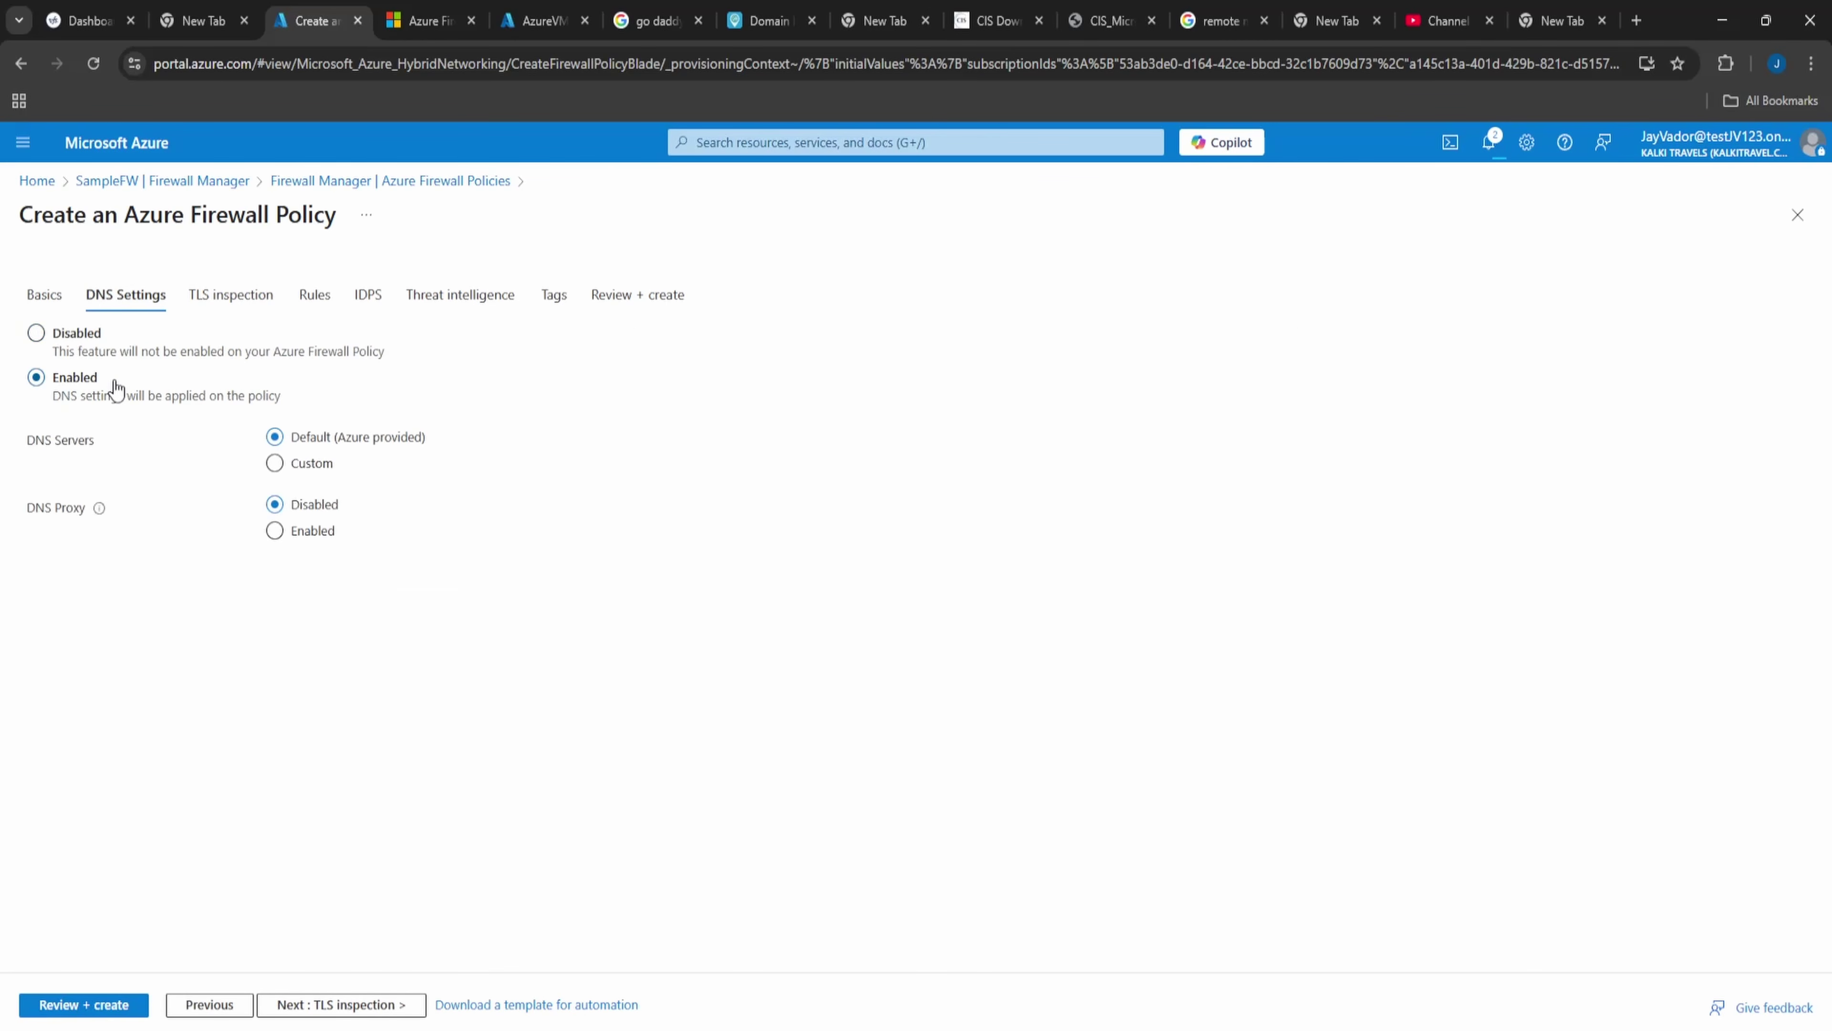
{"action": "left_click", "coordinate": [119, 358]}
{"action": "left_click", "coordinate": [268, 301]}
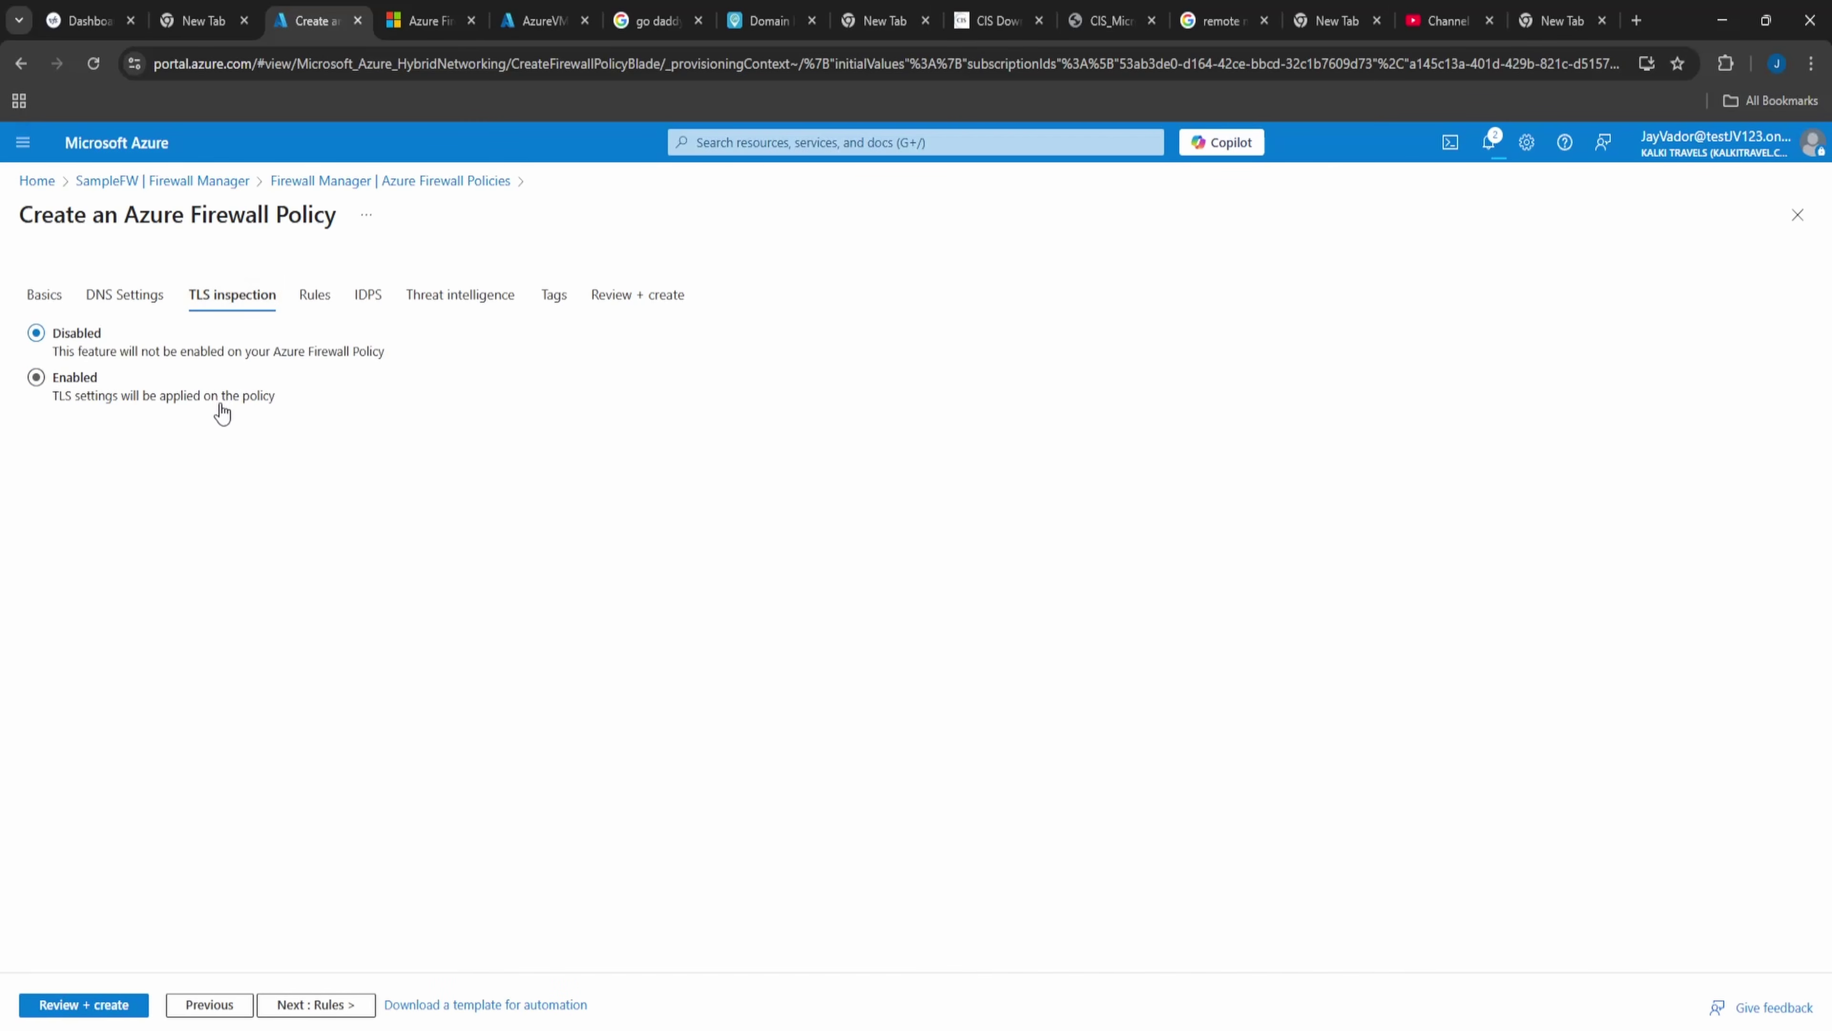
{"action": "left_click", "coordinate": [313, 298]}
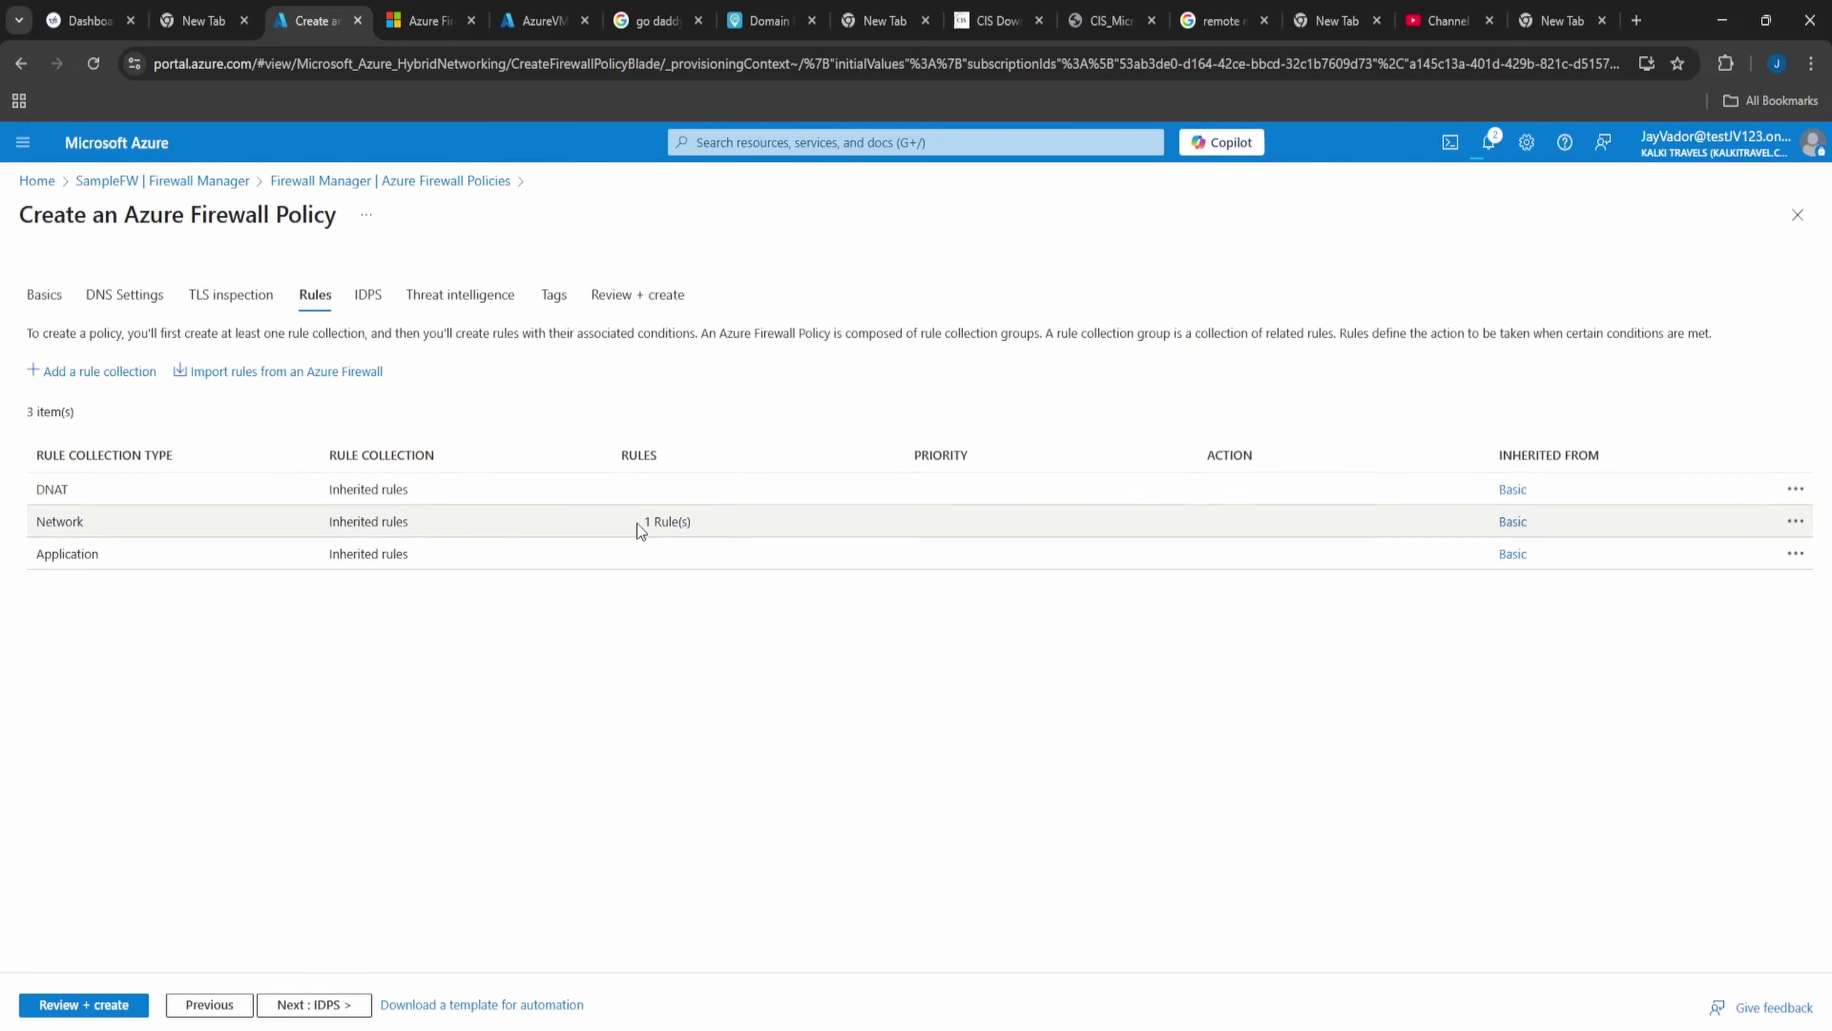
- Skip IDPS and threat intelligence, then validate and create the Premium child policy under parent Basic
{"action": "left_click", "coordinate": [370, 296]}
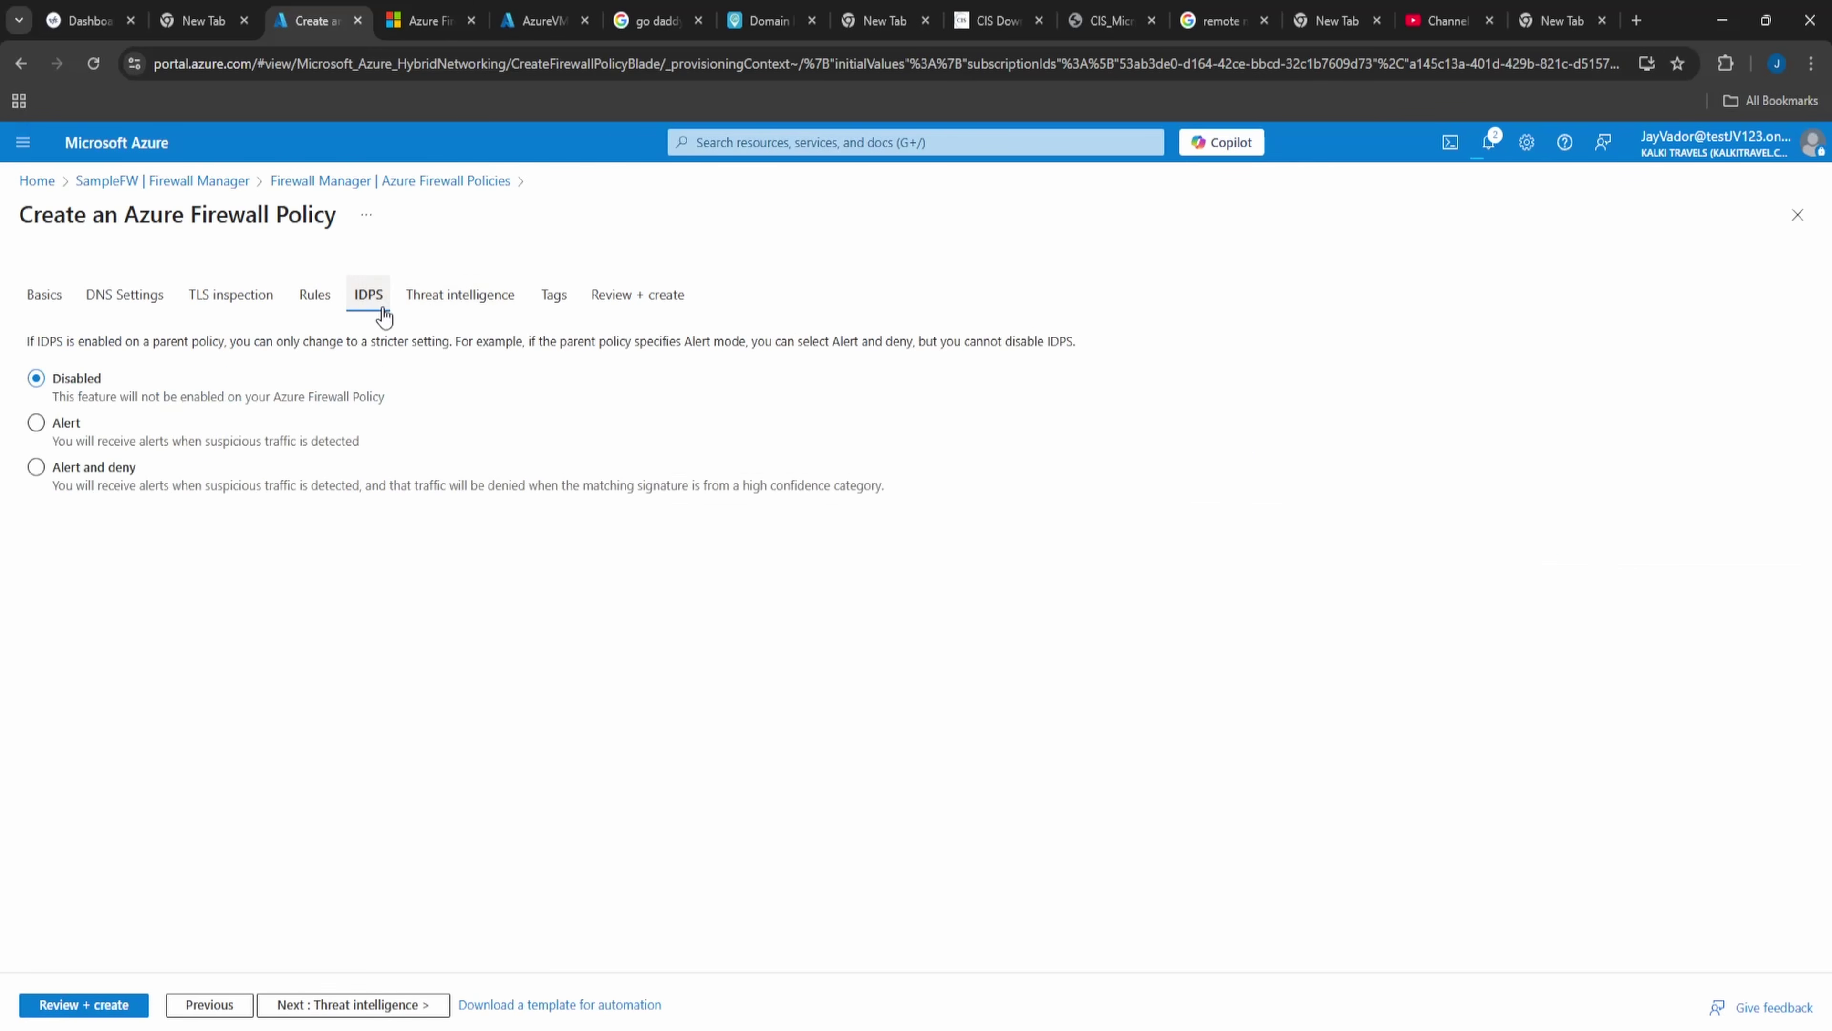
{"action": "left_click", "coordinate": [454, 296]}
{"action": "left_click", "coordinate": [617, 294]}
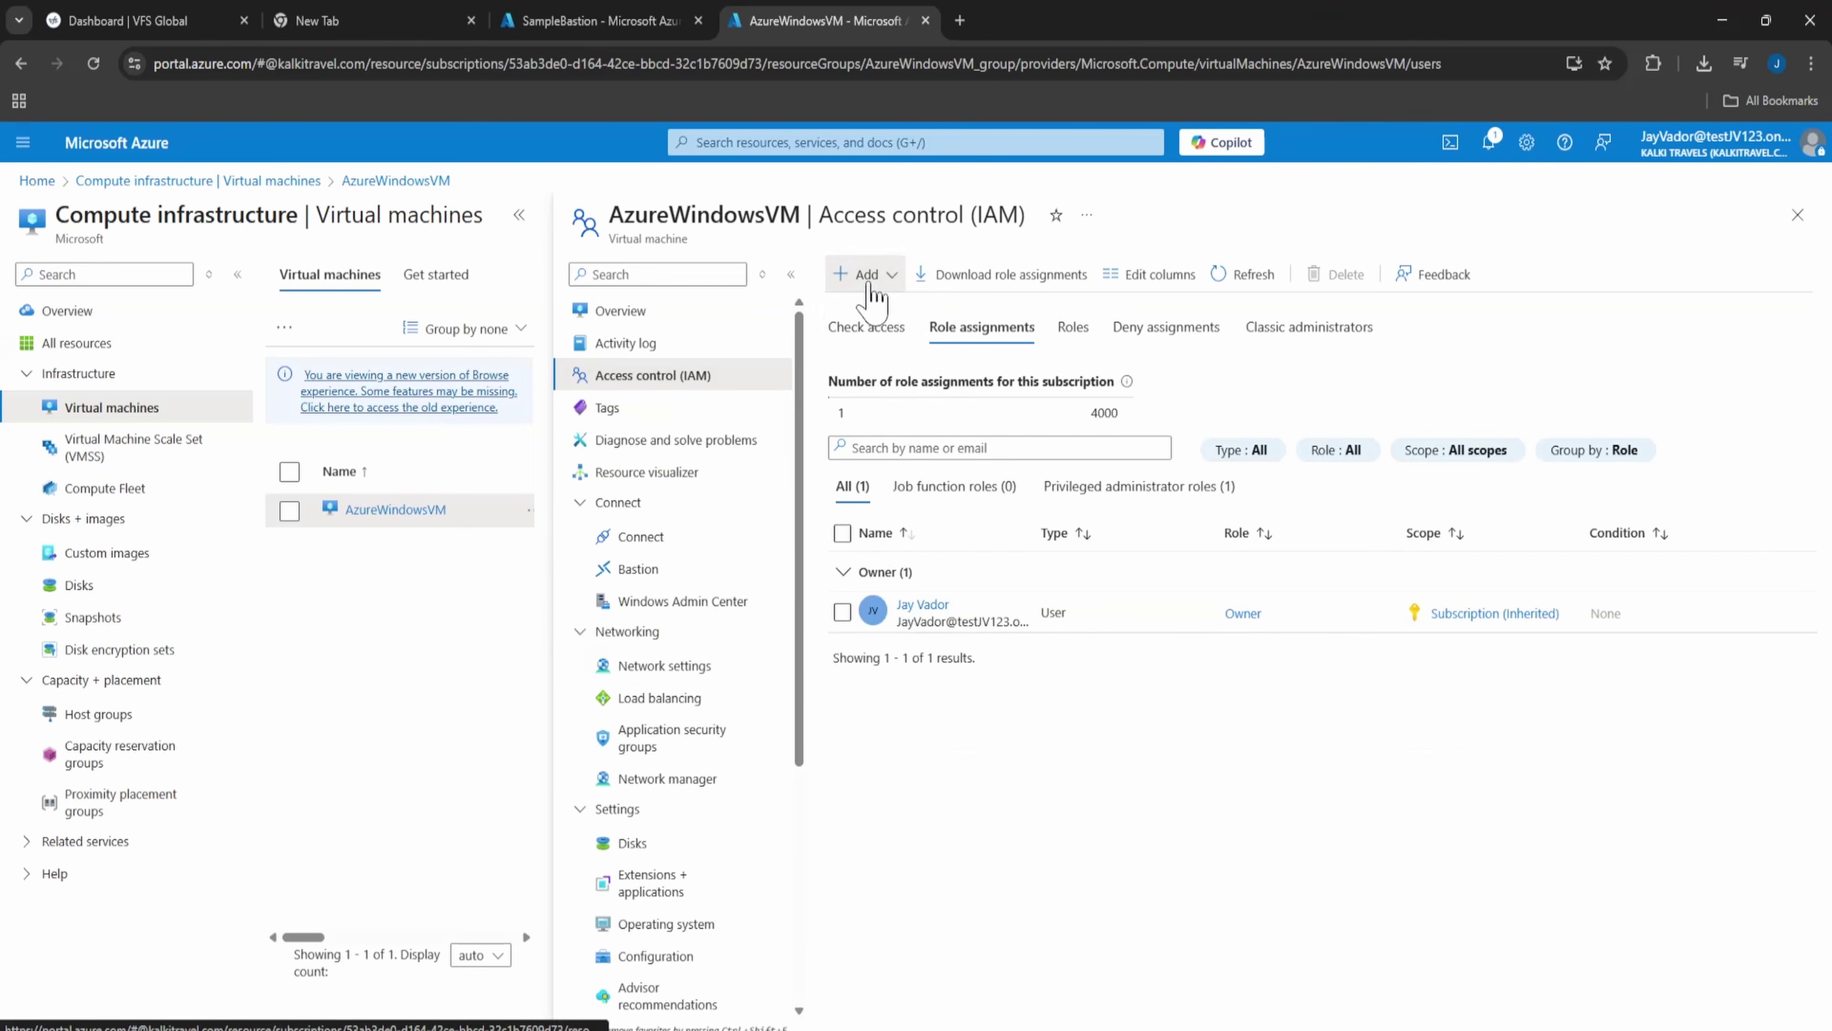
{"action": "left_click", "coordinate": [866, 282]}
- Start a role assignment on AzureWindowsVM and select the test user as its member
{"action": "left_click", "coordinate": [875, 306]}
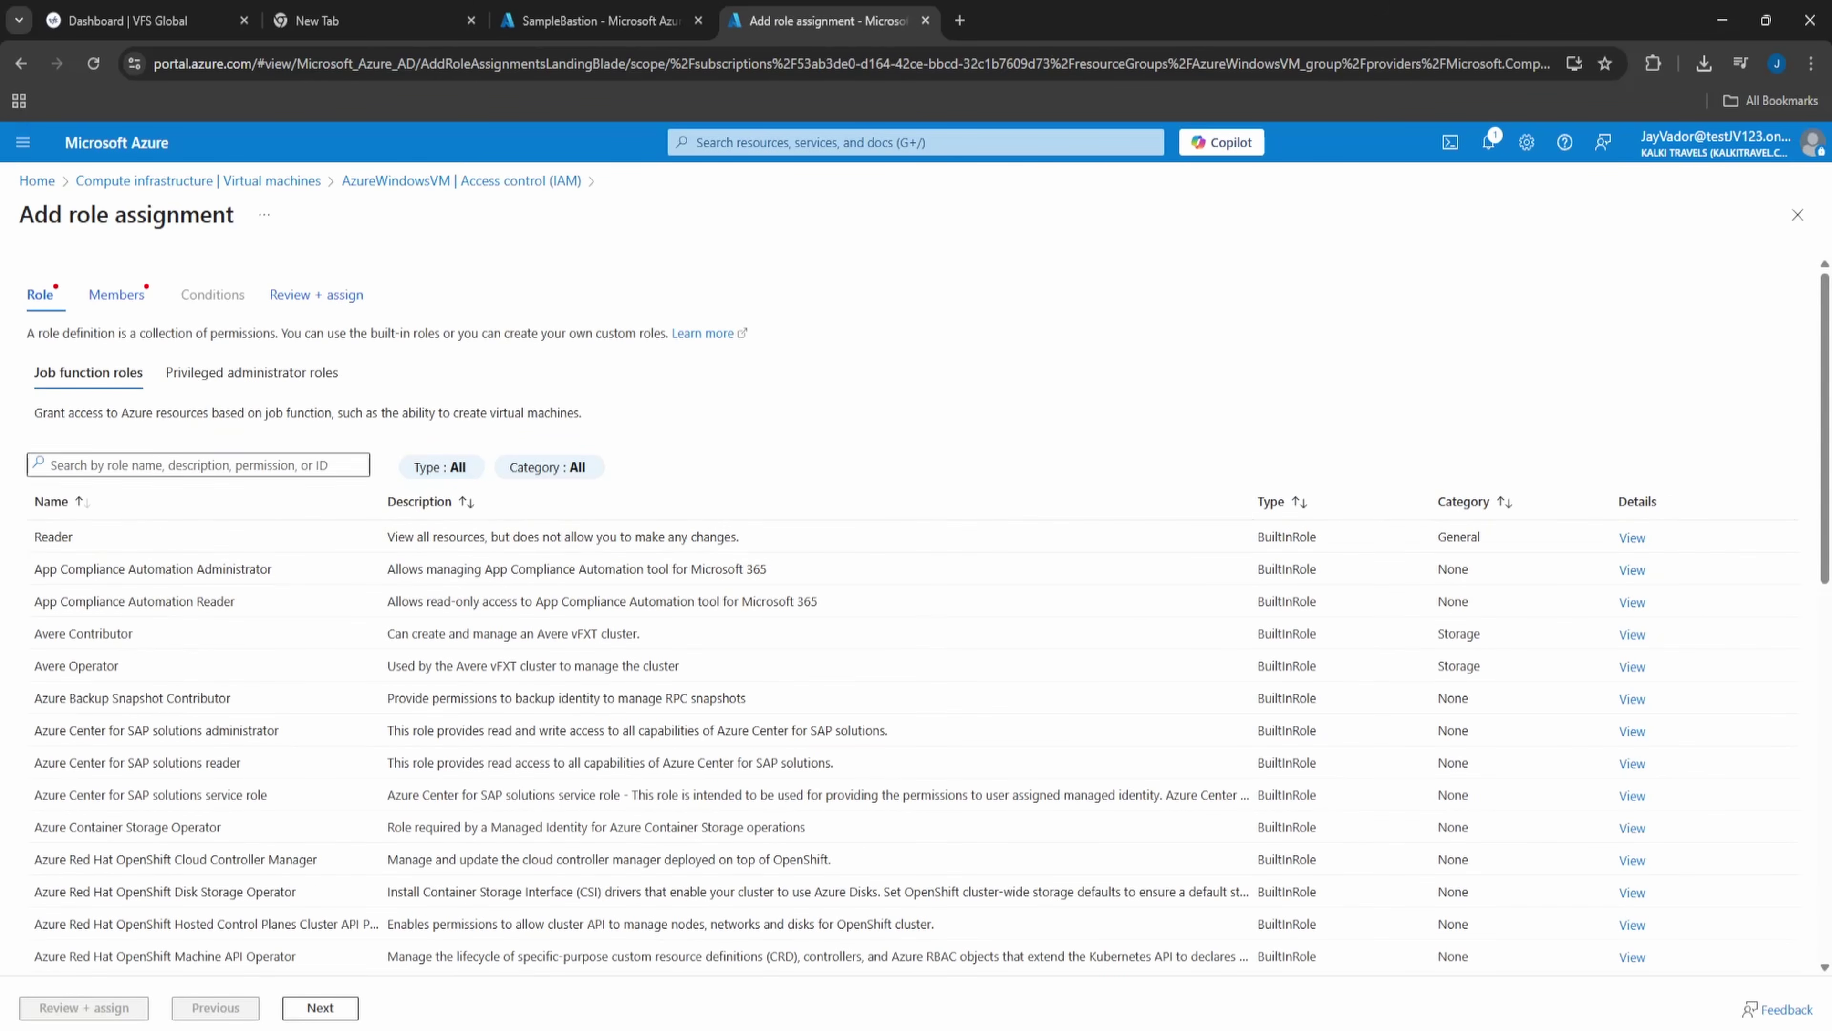
{"action": "left_click", "coordinate": [117, 295]}
{"action": "left_click", "coordinate": [225, 416]}
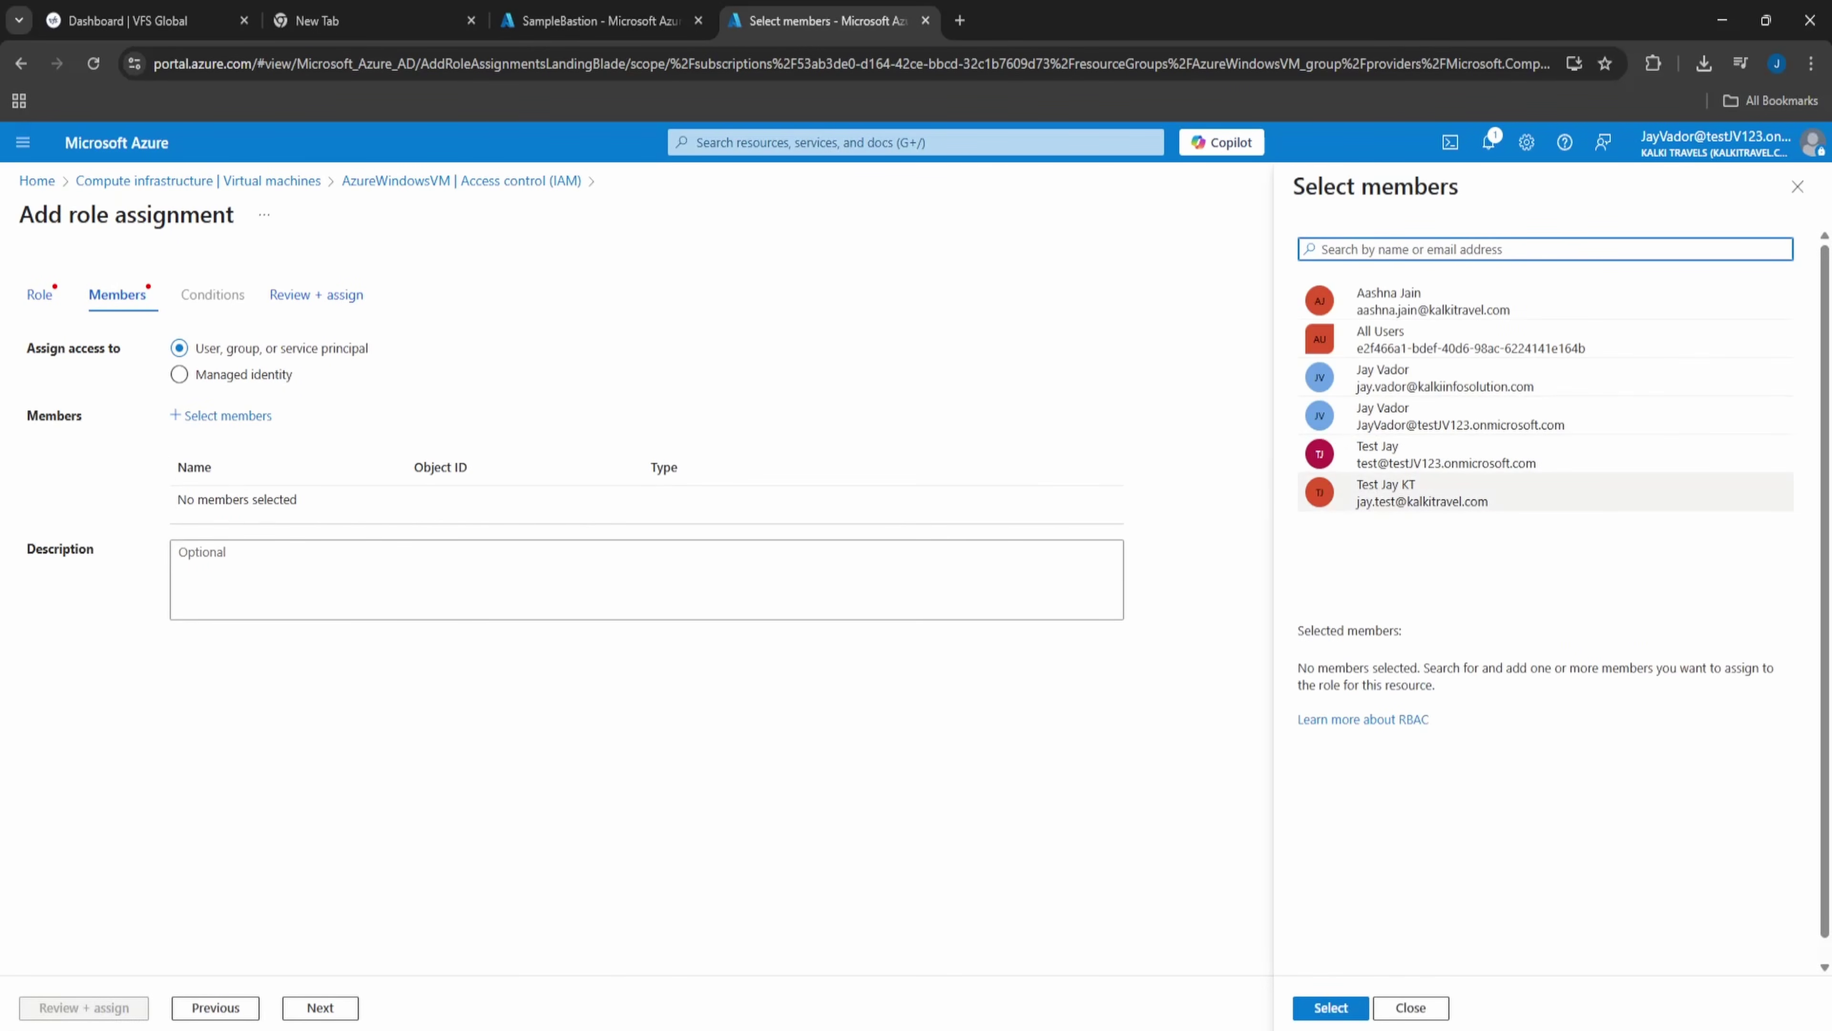
{"action": "left_click", "coordinate": [1414, 494]}
{"action": "left_click", "coordinate": [1330, 1008]}
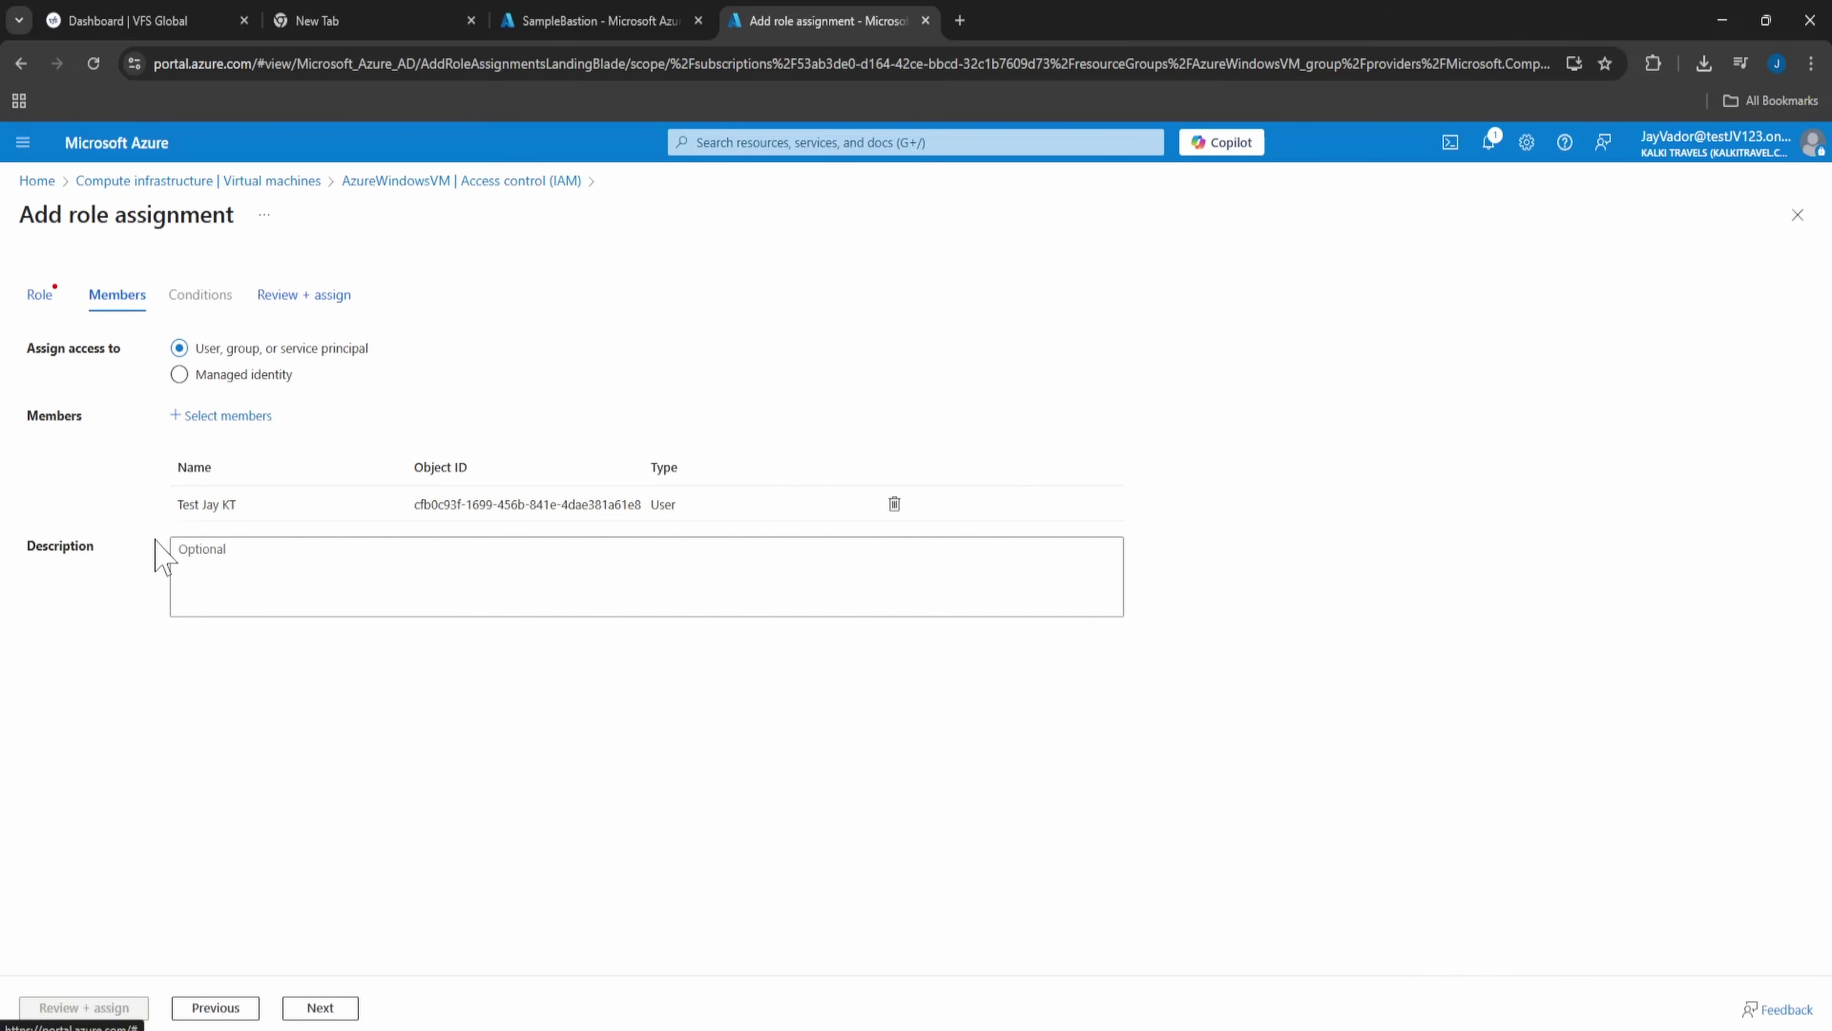
- Search the roles and choose Virtual Machine Administrator Login, then proceed to review
{"action": "left_click", "coordinate": [45, 297]}
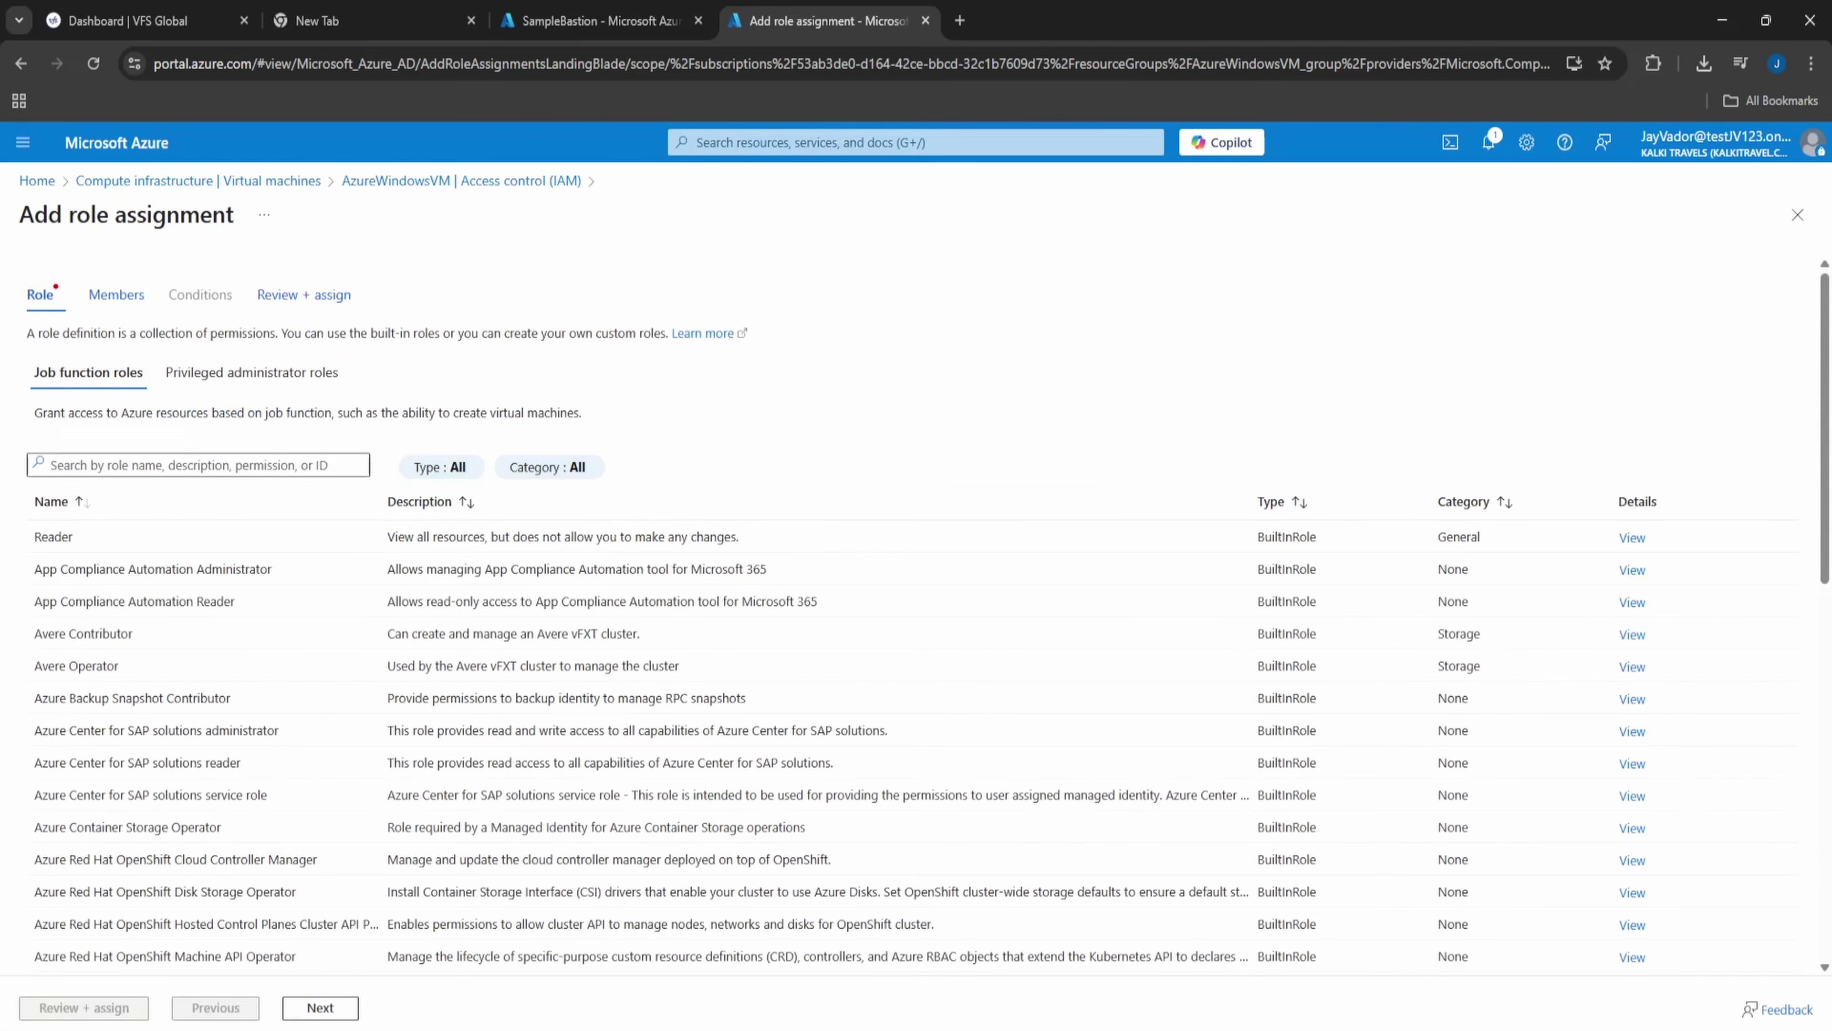
{"action": "left_click", "coordinate": [540, 698]}
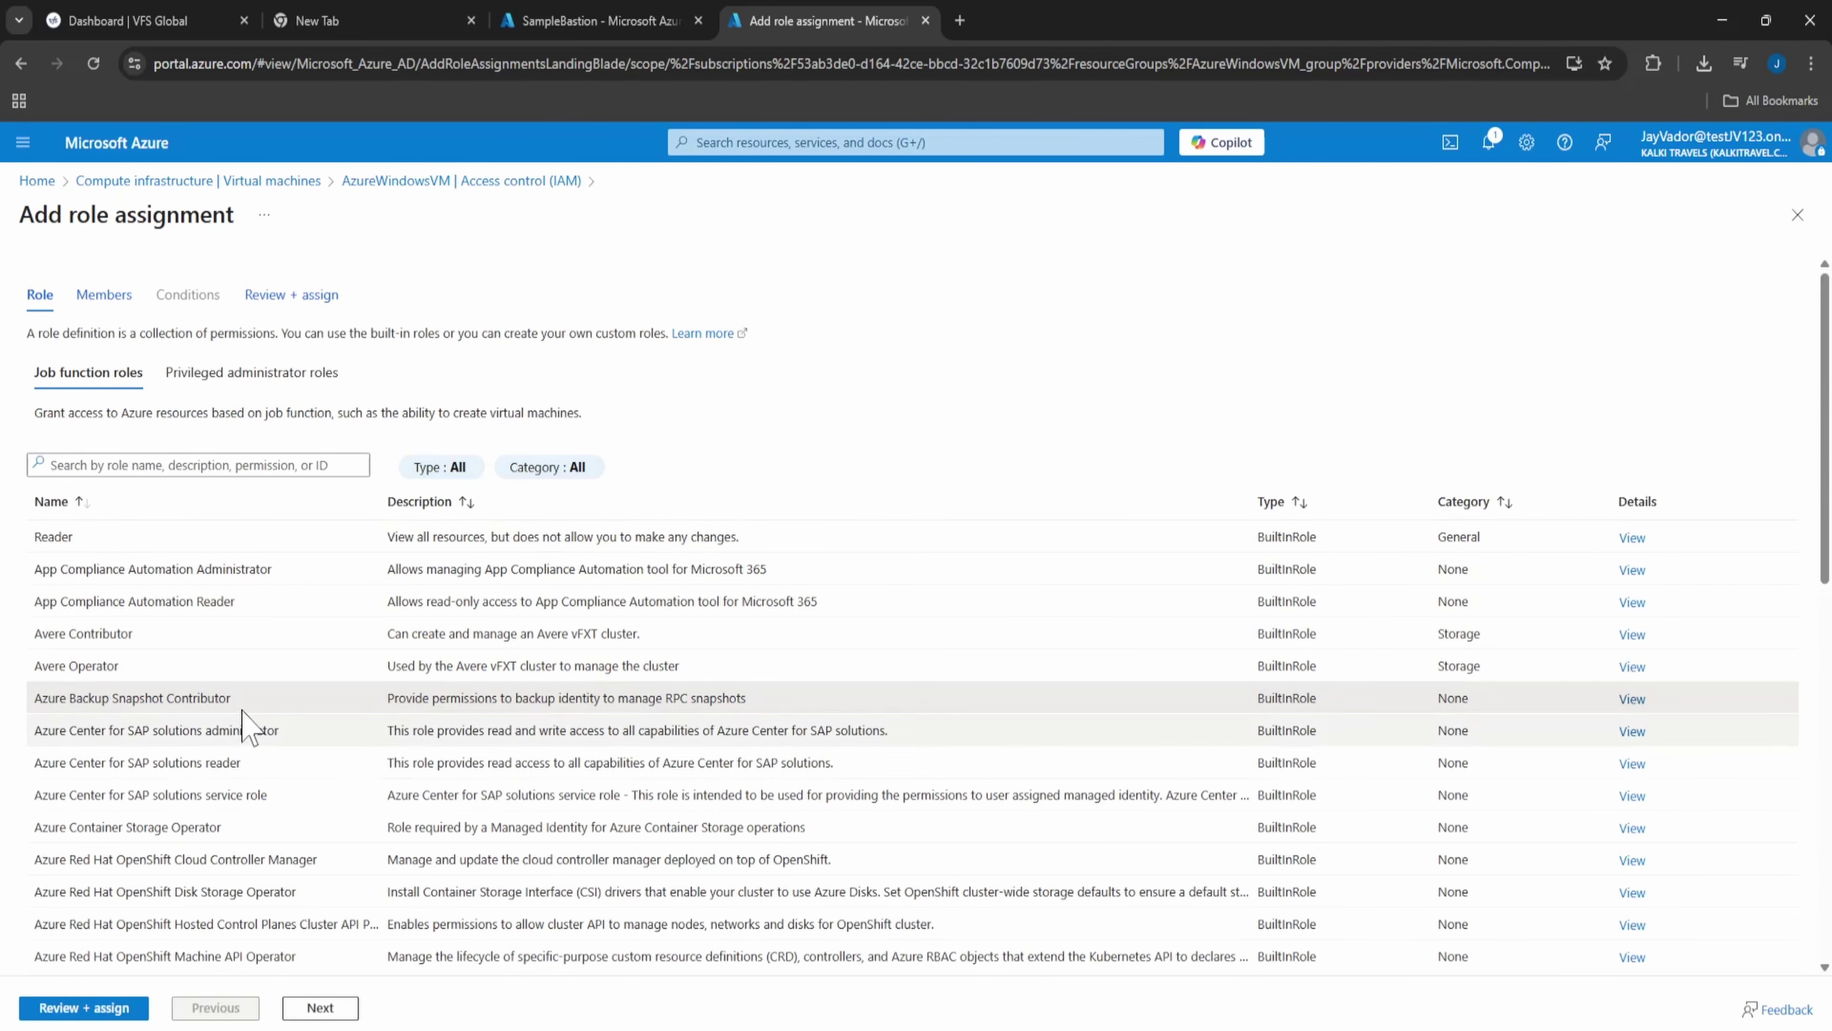
{"action": "left_click", "coordinate": [149, 465]}
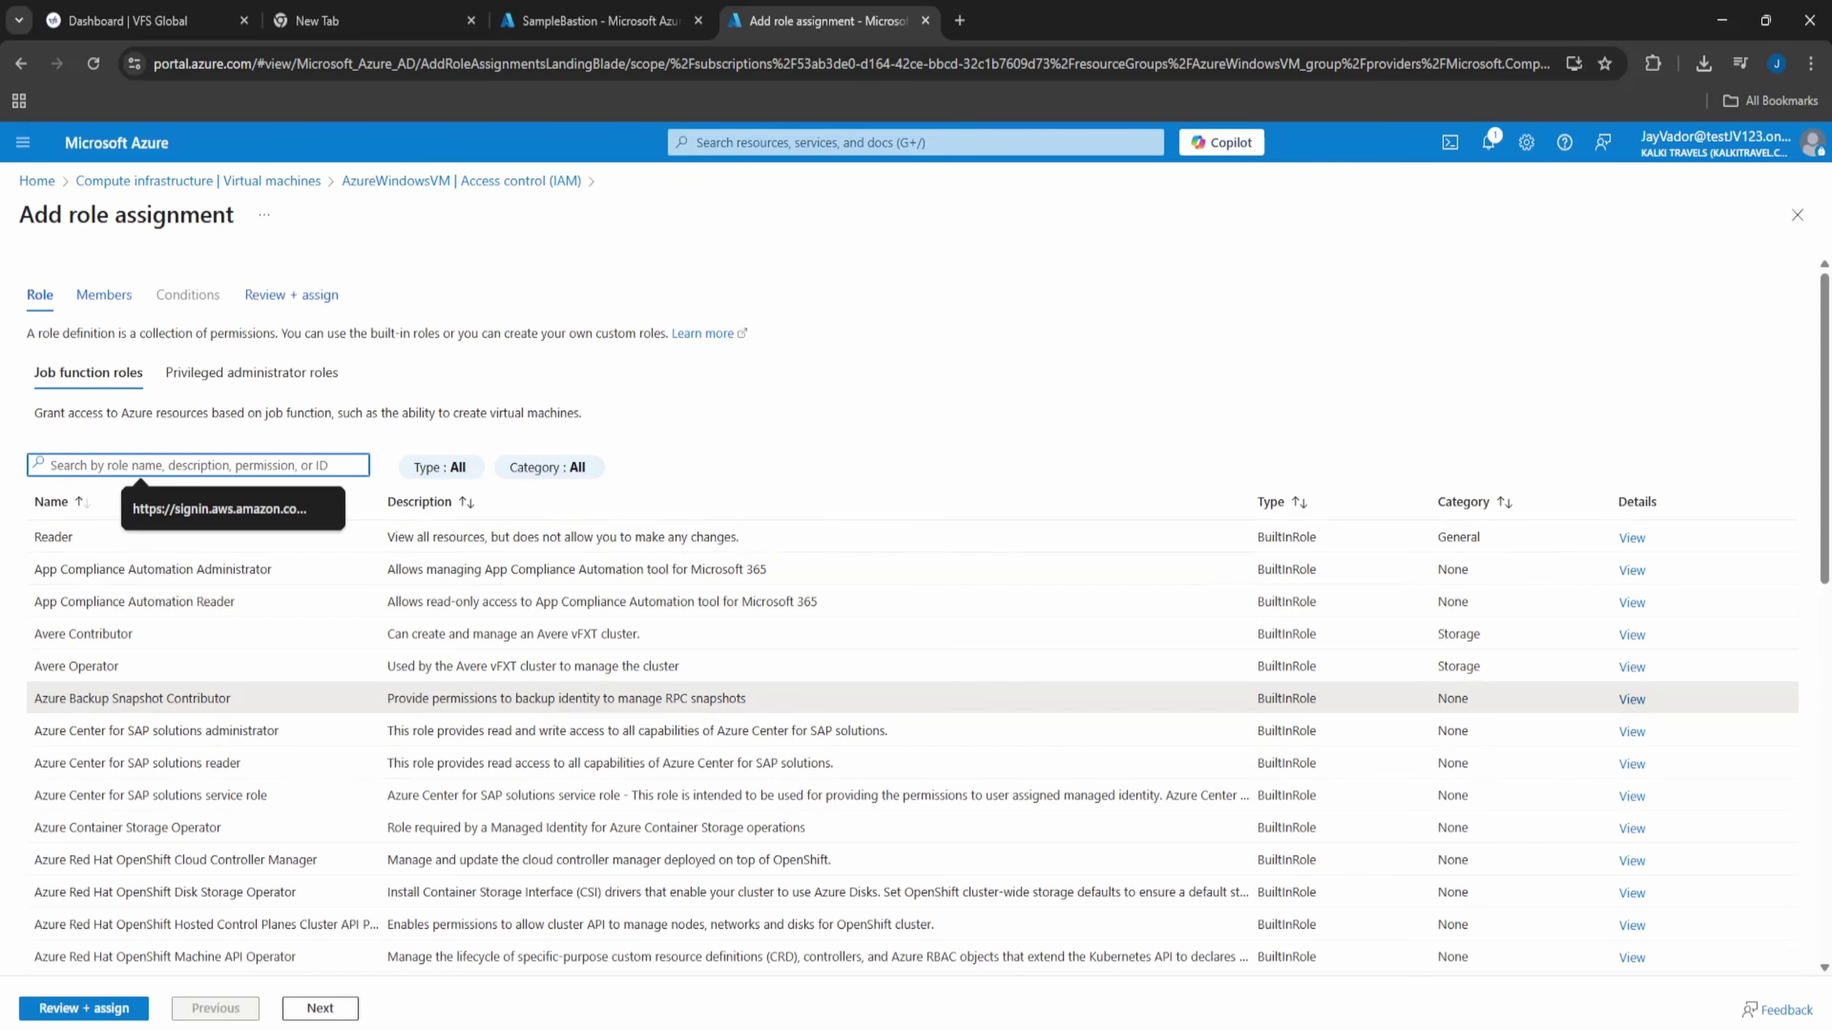
{"action": "left_click", "coordinate": [117, 694]}
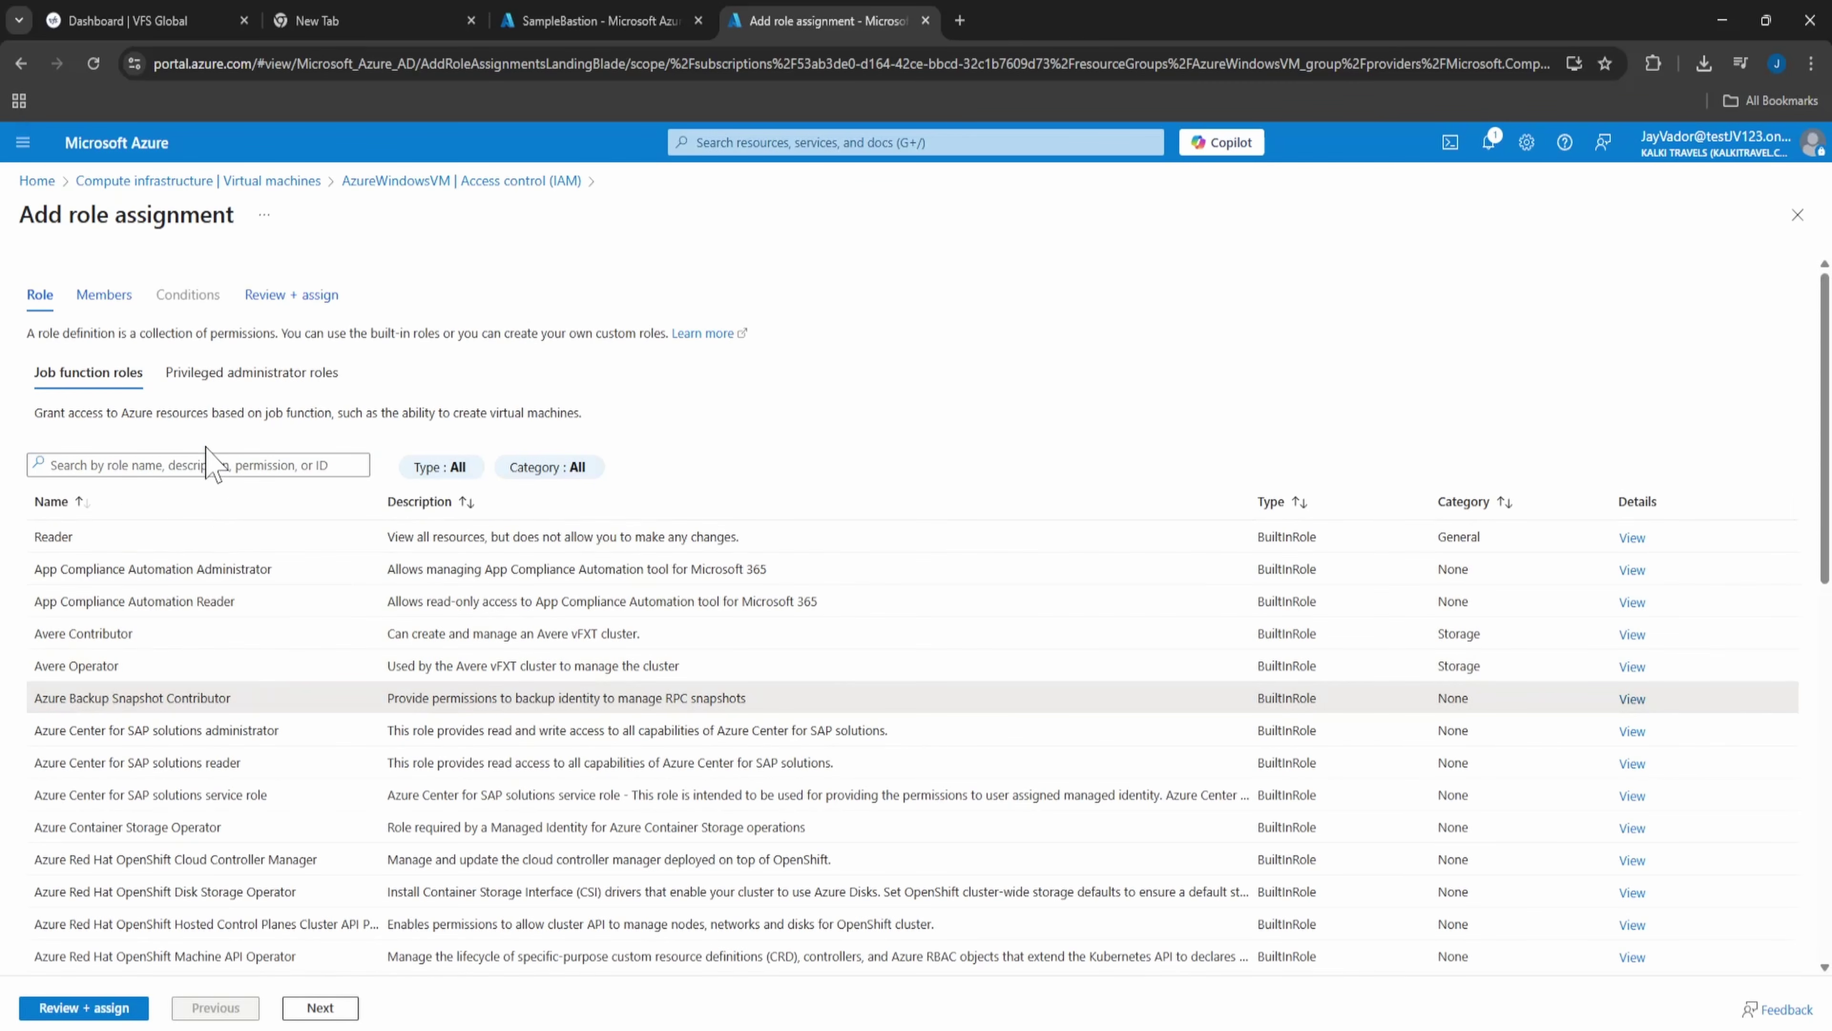
{"action": "left_click", "coordinate": [206, 464]}
{"action": "type", "text": "own"}
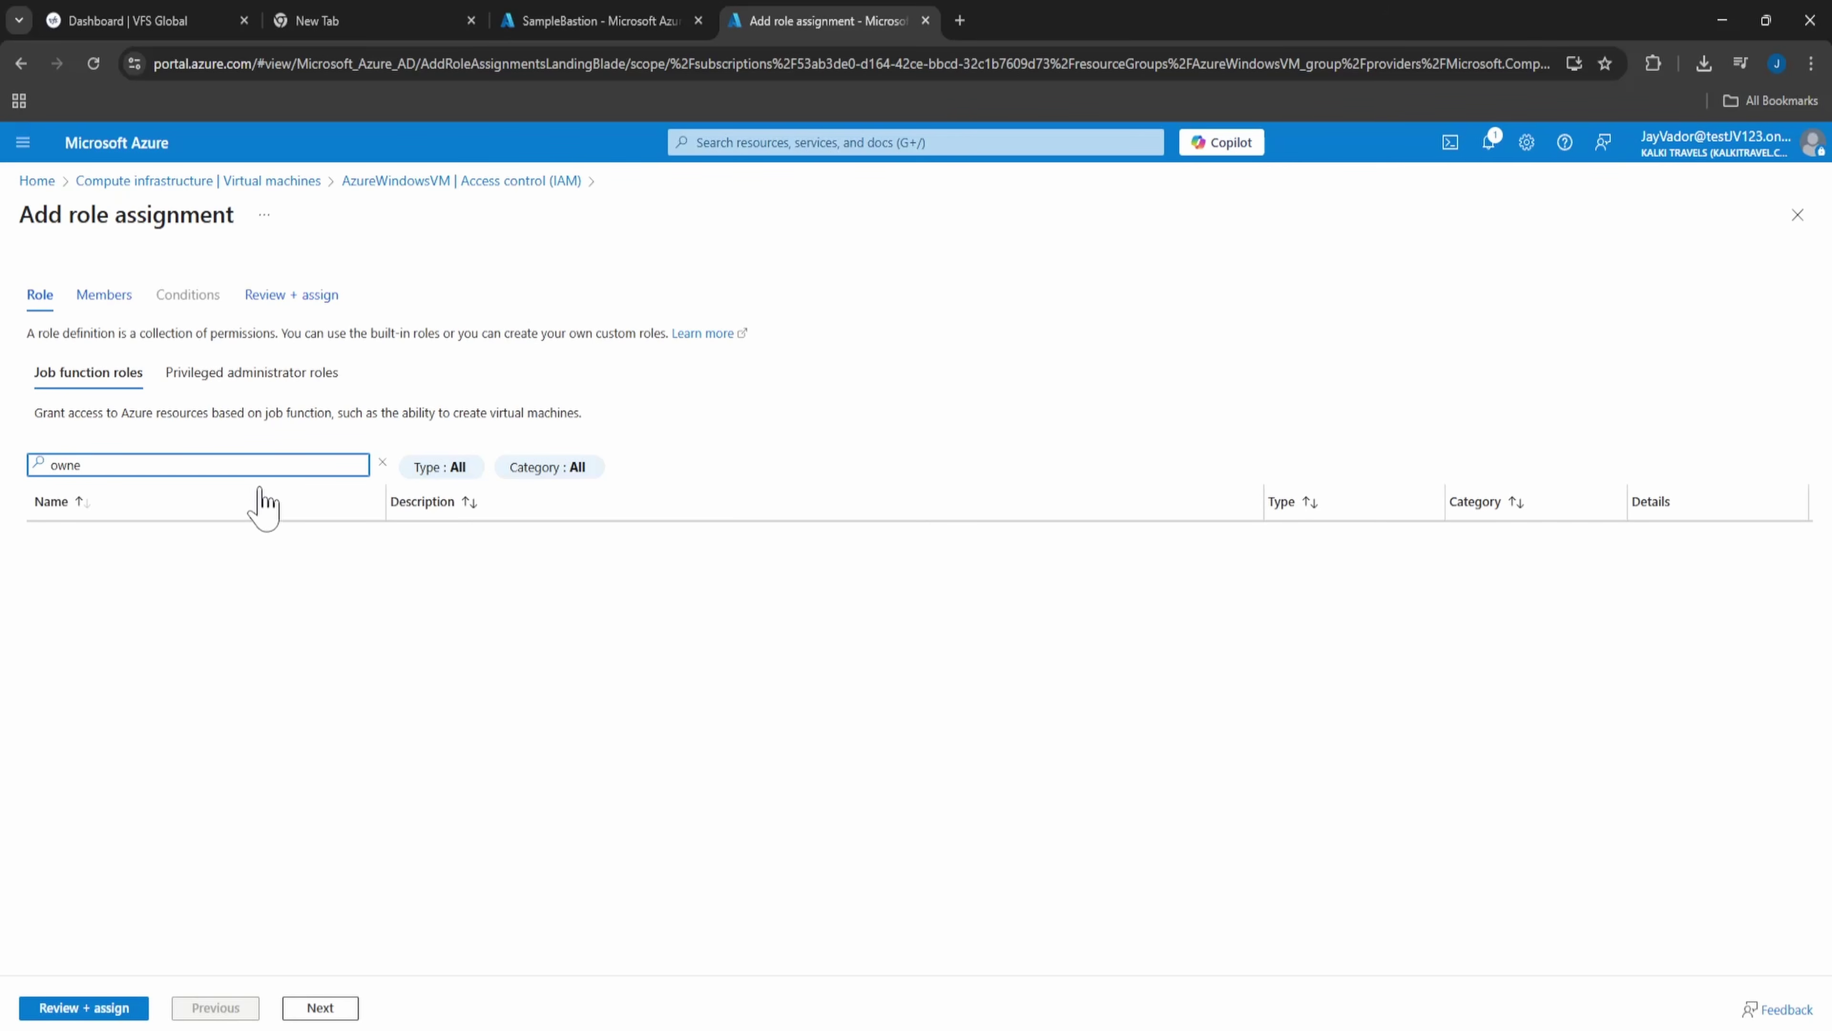
{"action": "type", "text": "er"}
{"action": "key", "text": "BackSpace"}
{"action": "key", "text": "BackSpace"}
{"action": "type", "text": "admin"}
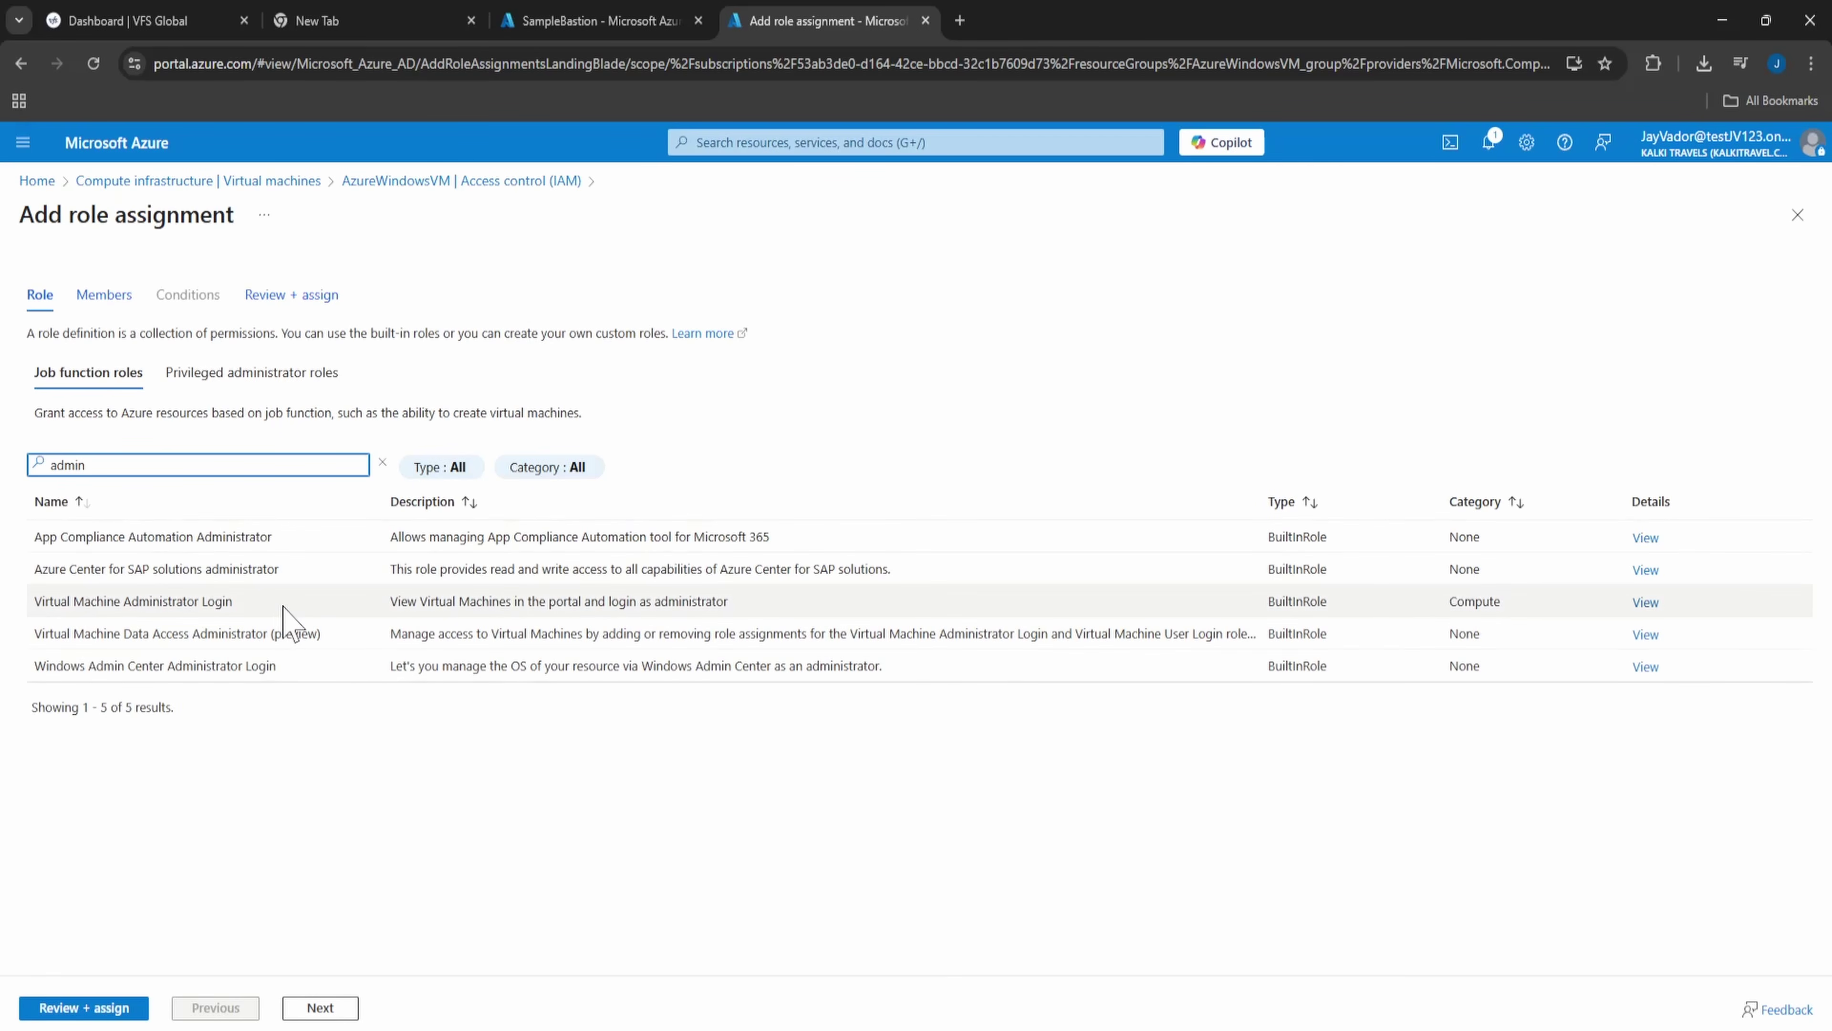
{"action": "left_click", "coordinate": [282, 606]}
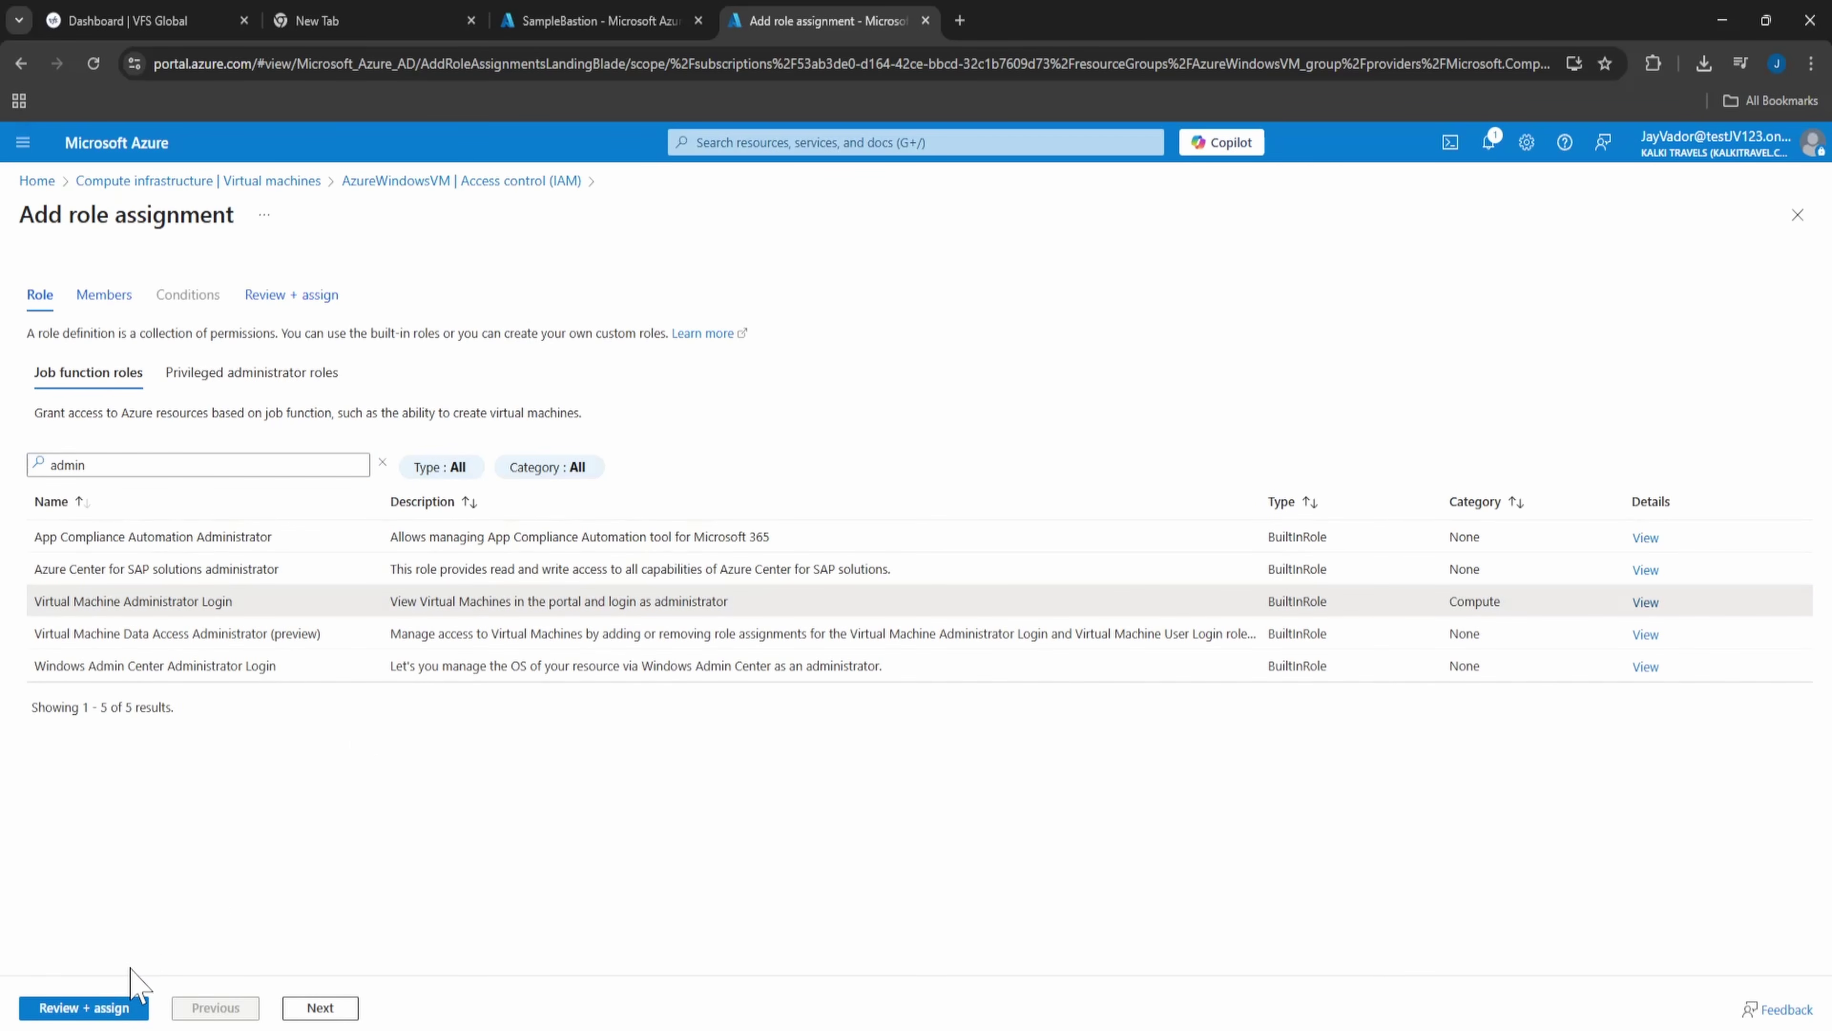
{"action": "left_click", "coordinate": [131, 1014]}
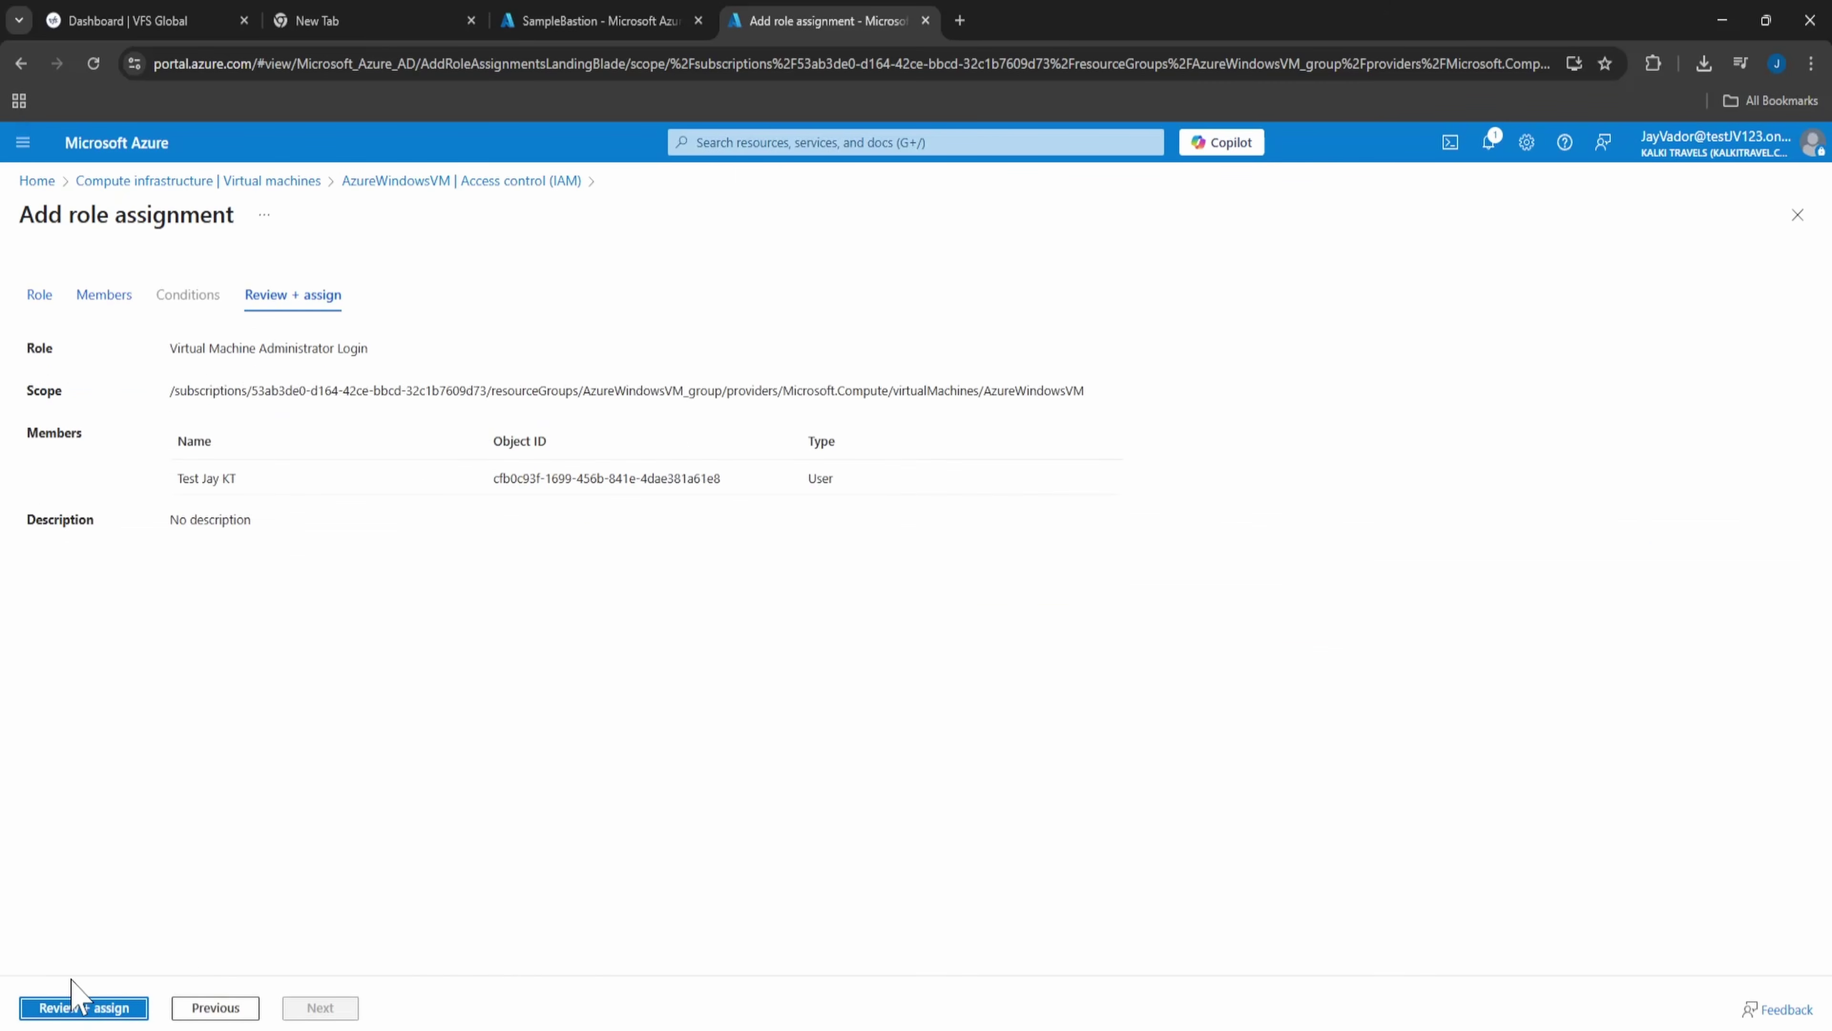
- Assign Virtual Machine Administrator Login to the test user and return to AzureWindowsVM's Access control
{"action": "left_click", "coordinate": [76, 1011]}
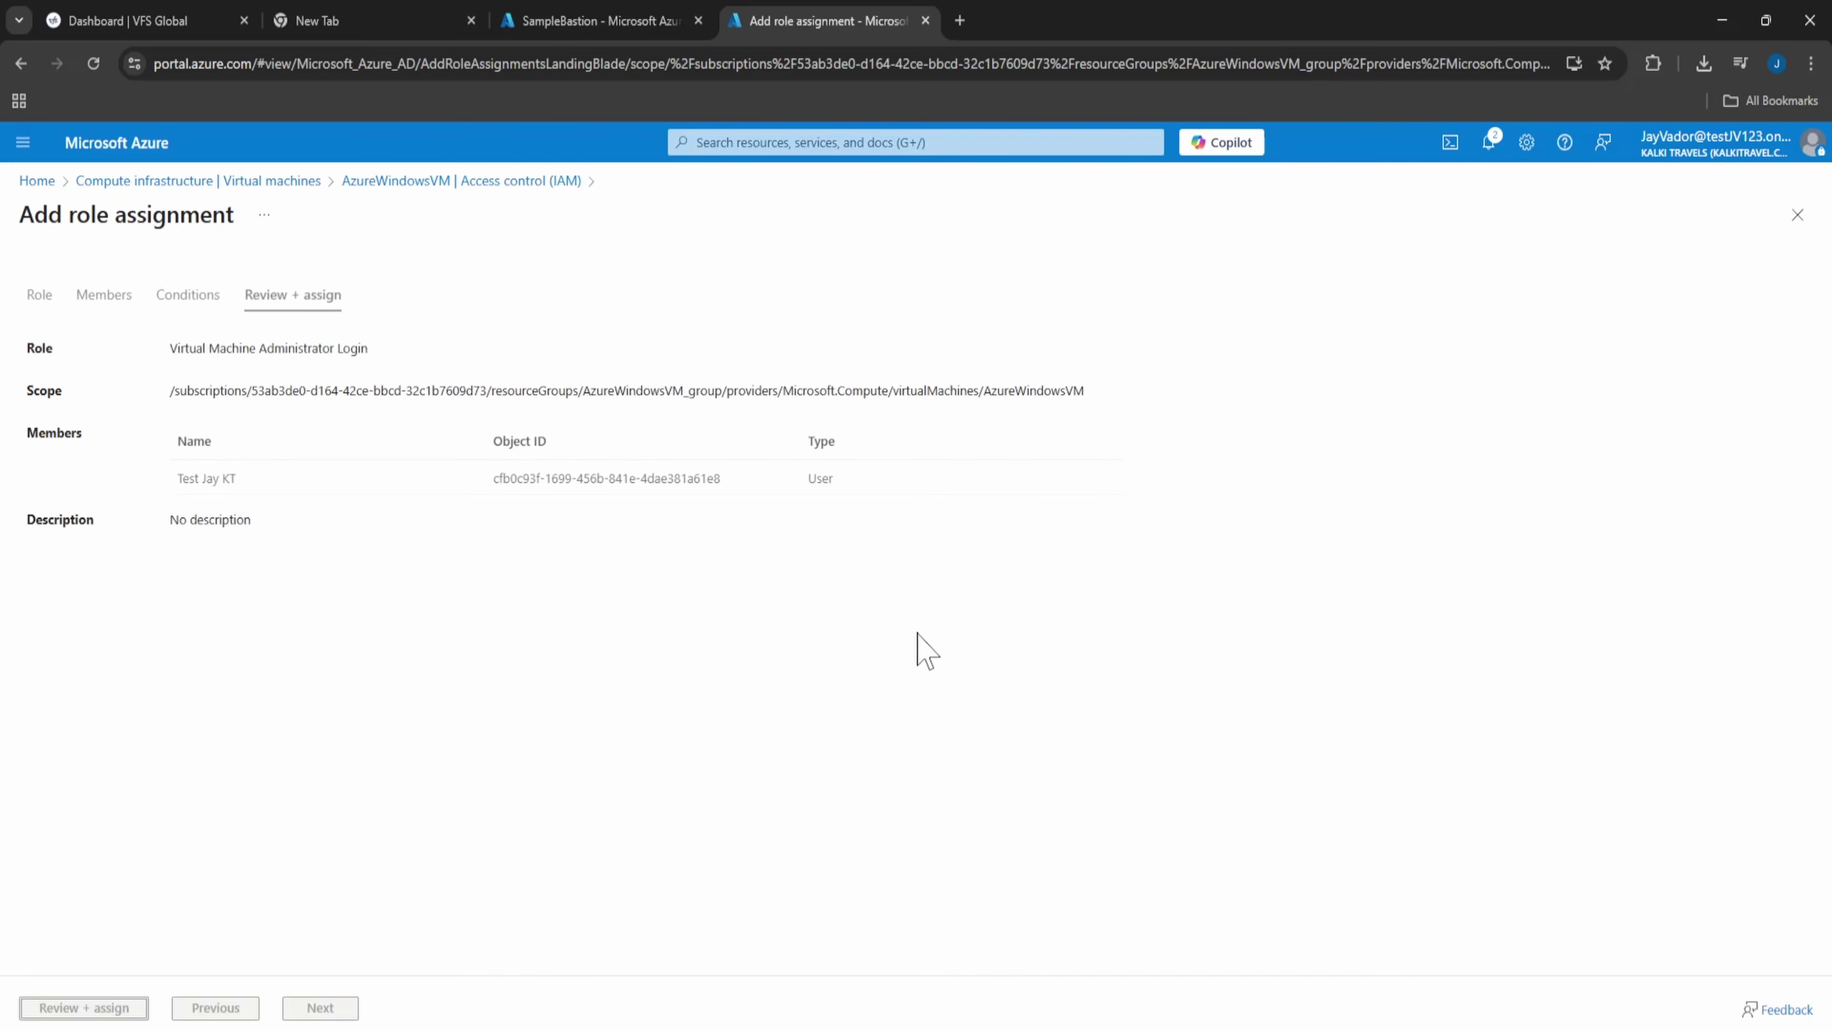
{"action": "left_click", "coordinate": [395, 185]}
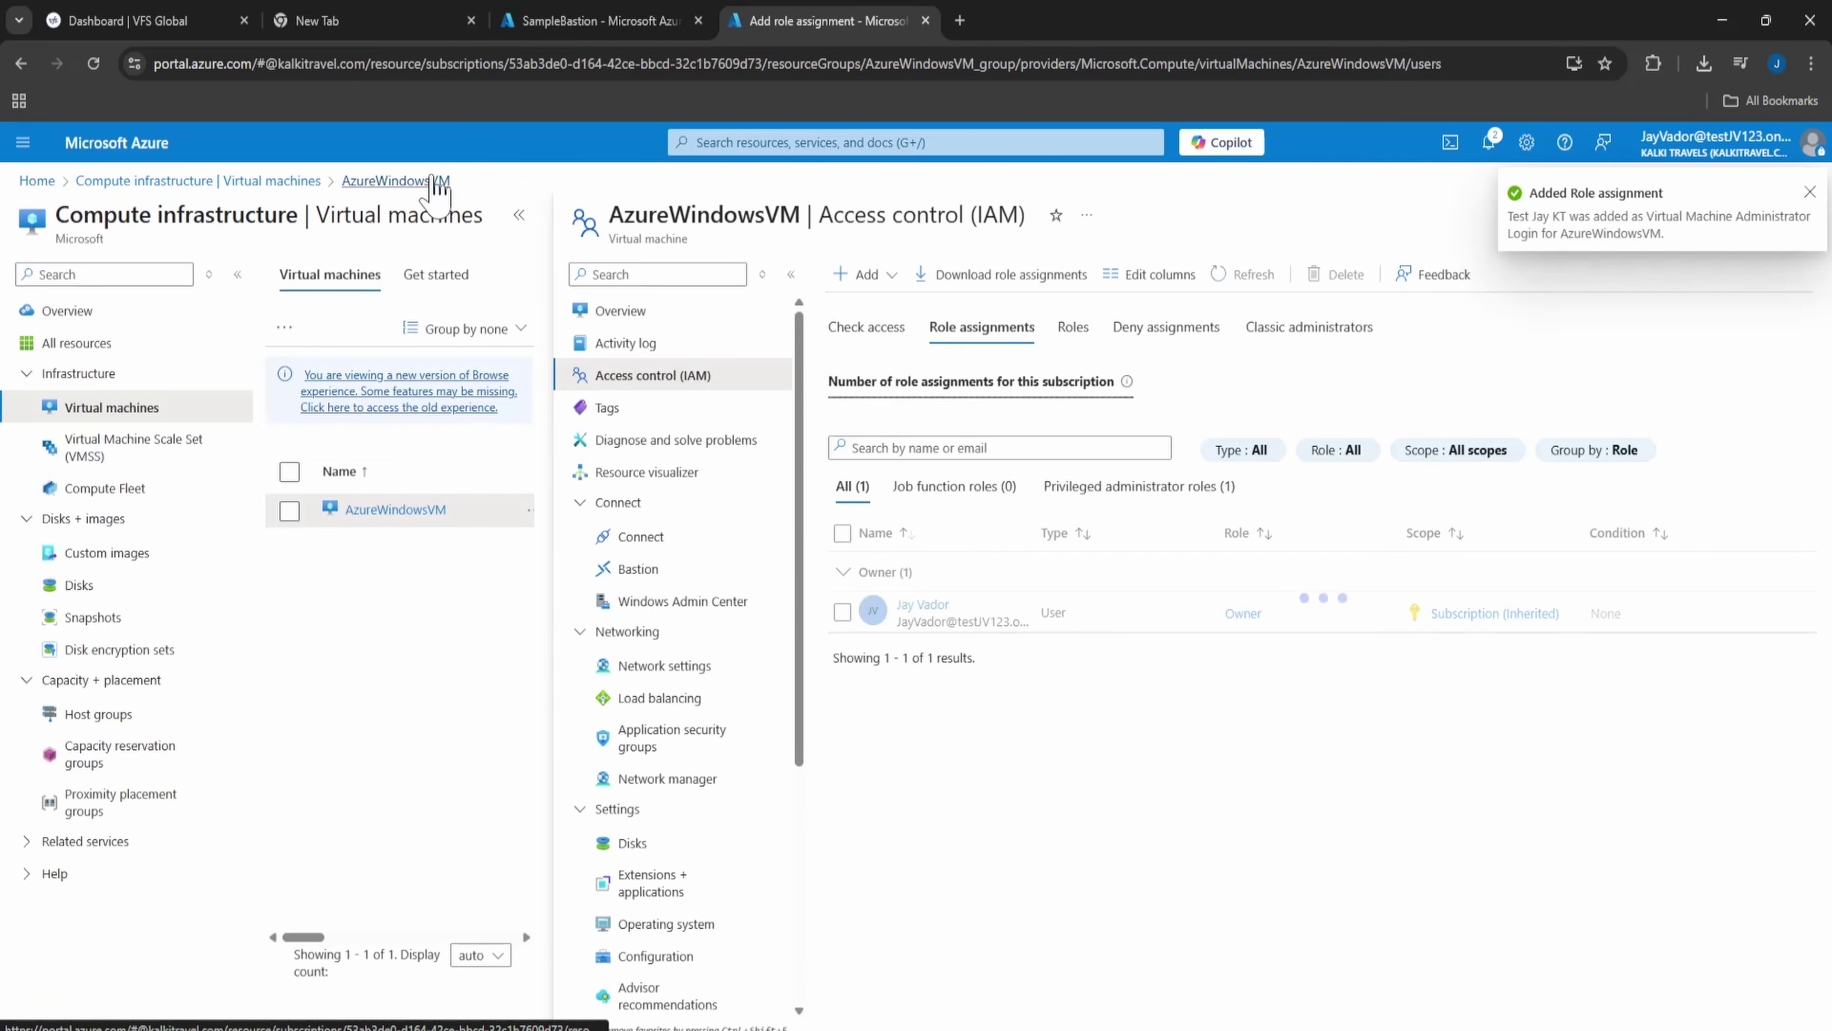